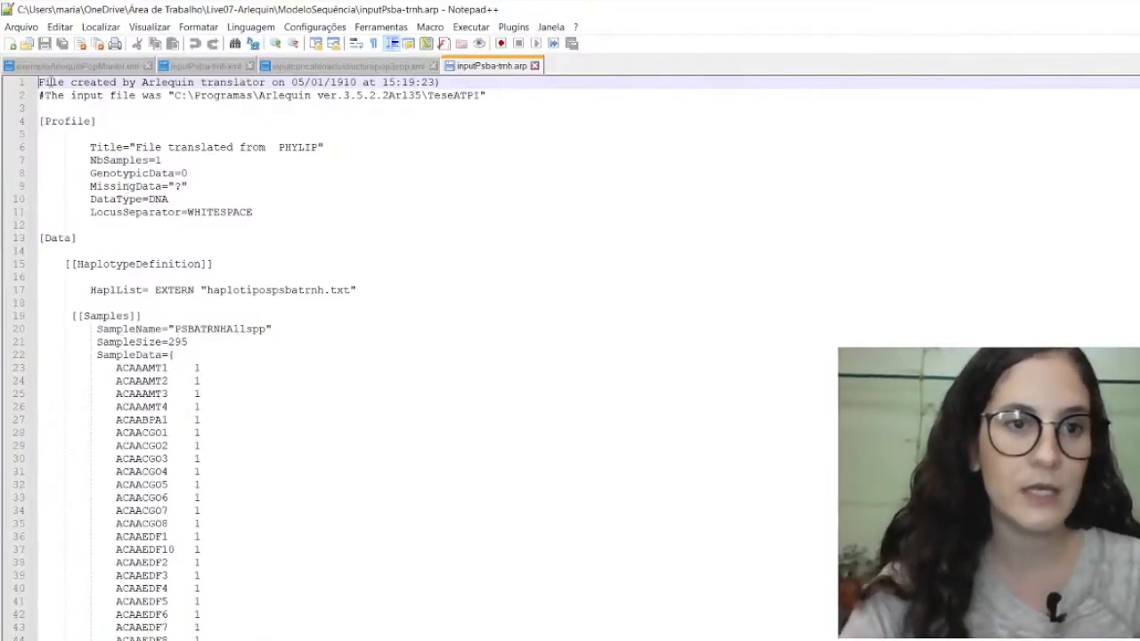
Step: Review the header comment lines and the whole [Profile] block of inputPsba-trnh.arp
left_click_drag(38, 82, 79, 105)
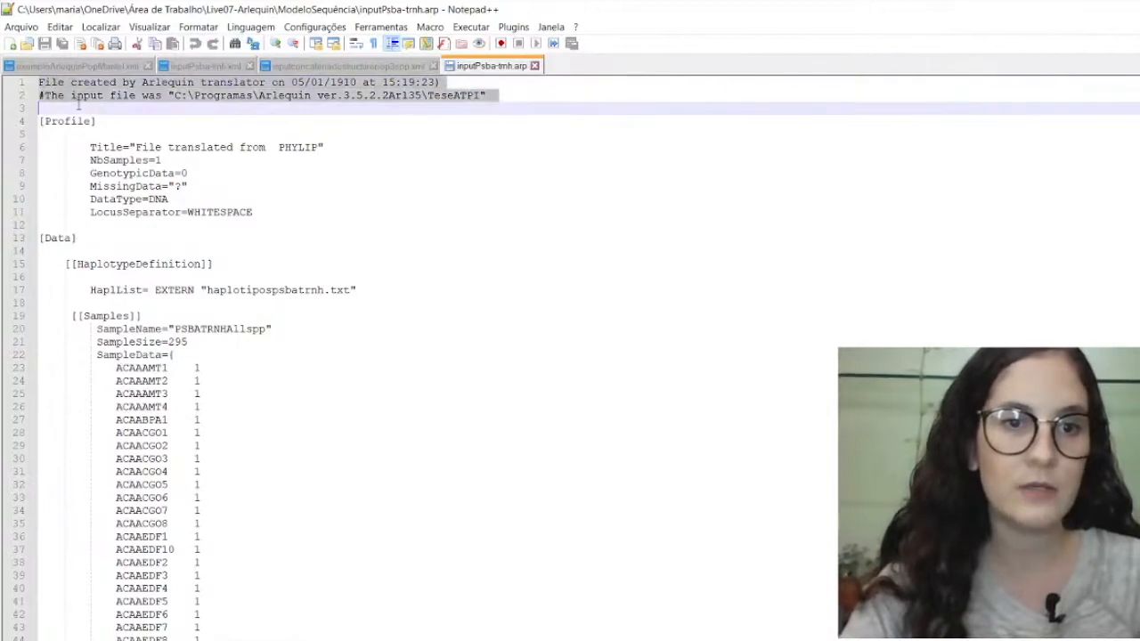
left_click_drag(41, 121, 304, 214)
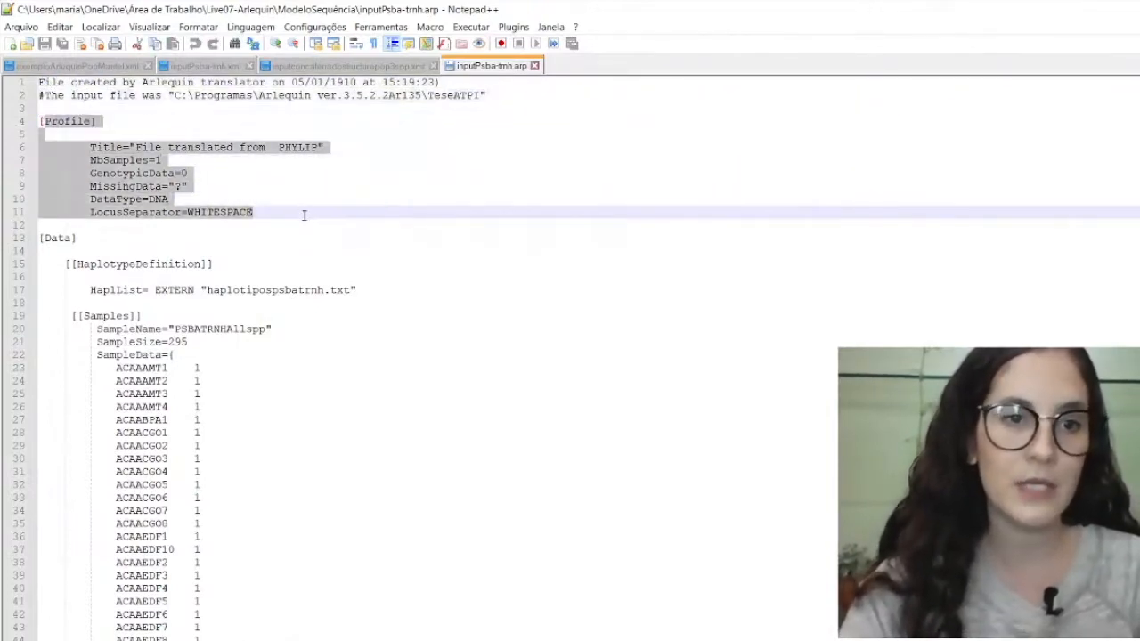
left_click(185, 188)
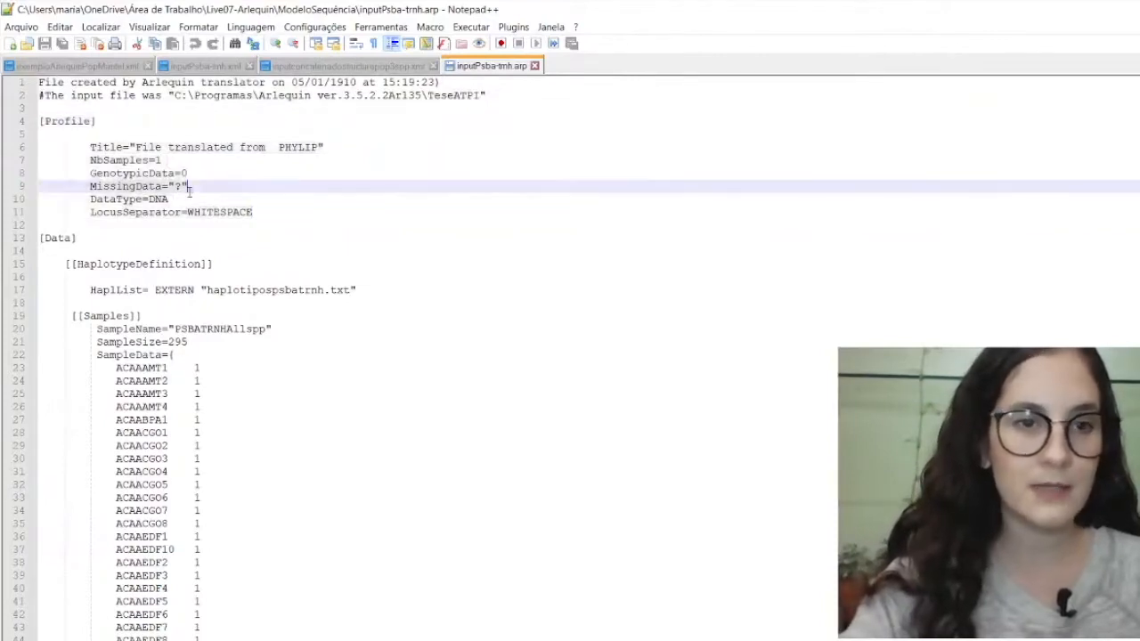
left_click(31, 147)
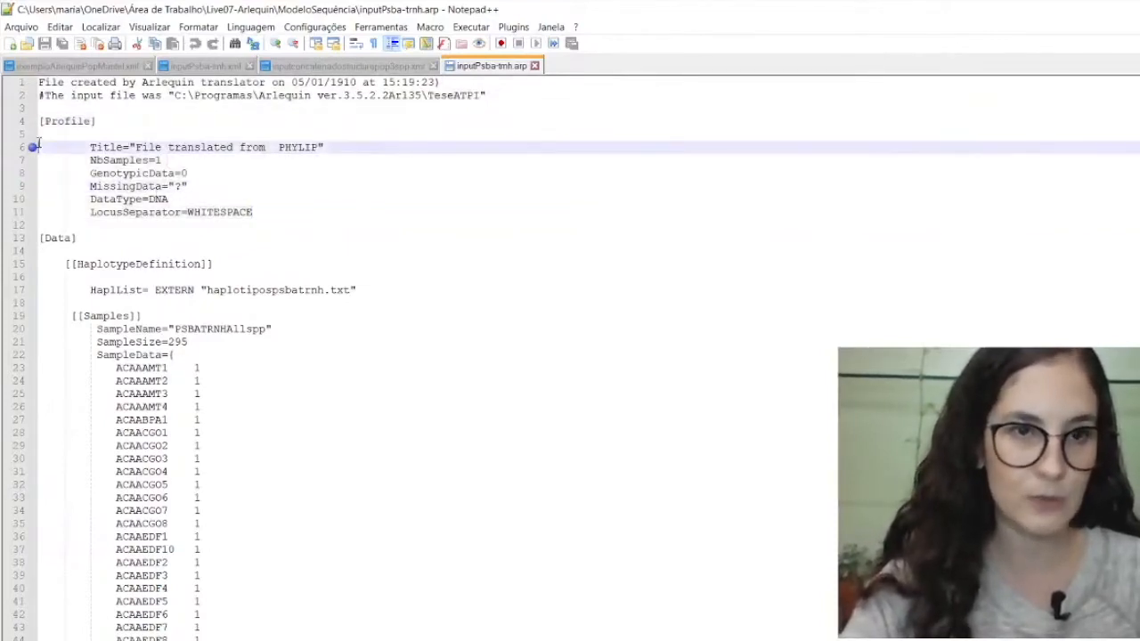
Step: Examine the NbSamples, GenotypicData, MissingData and DataType values in the [Profile] block
left_click(91, 161)
left_click_drag(102, 160, 162, 161)
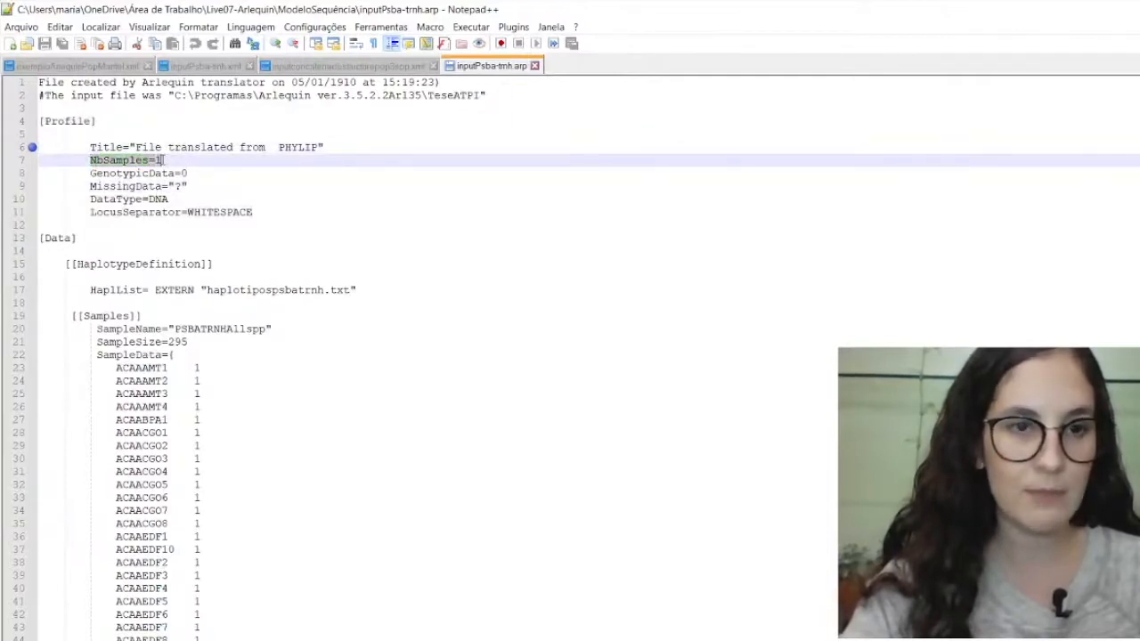
left_click(162, 161)
double_click(160, 160)
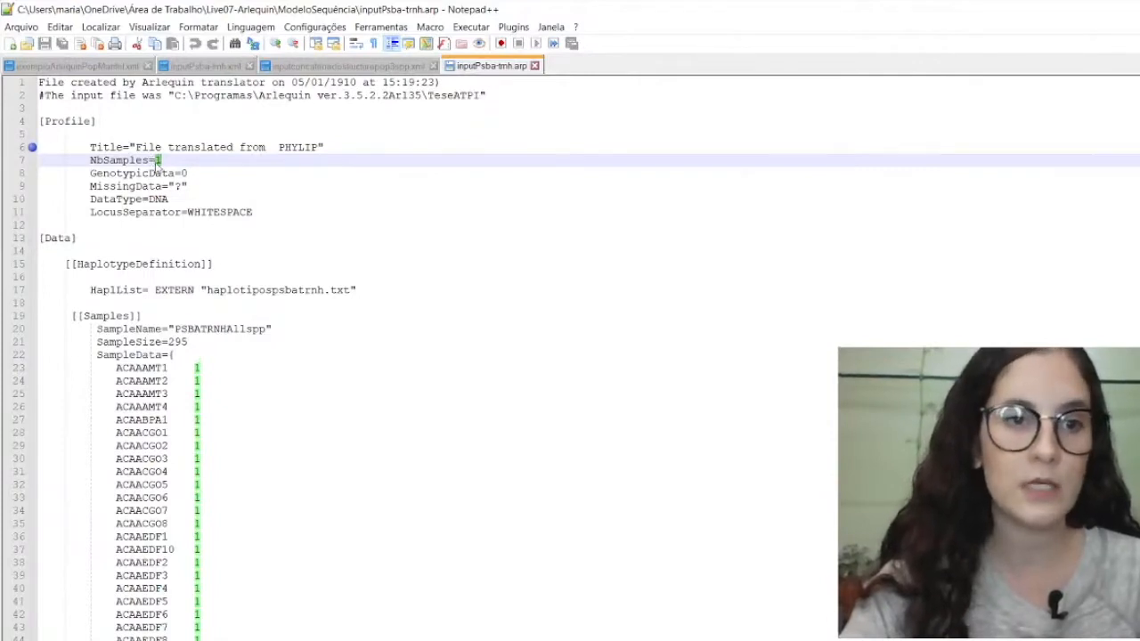
double_click(183, 173)
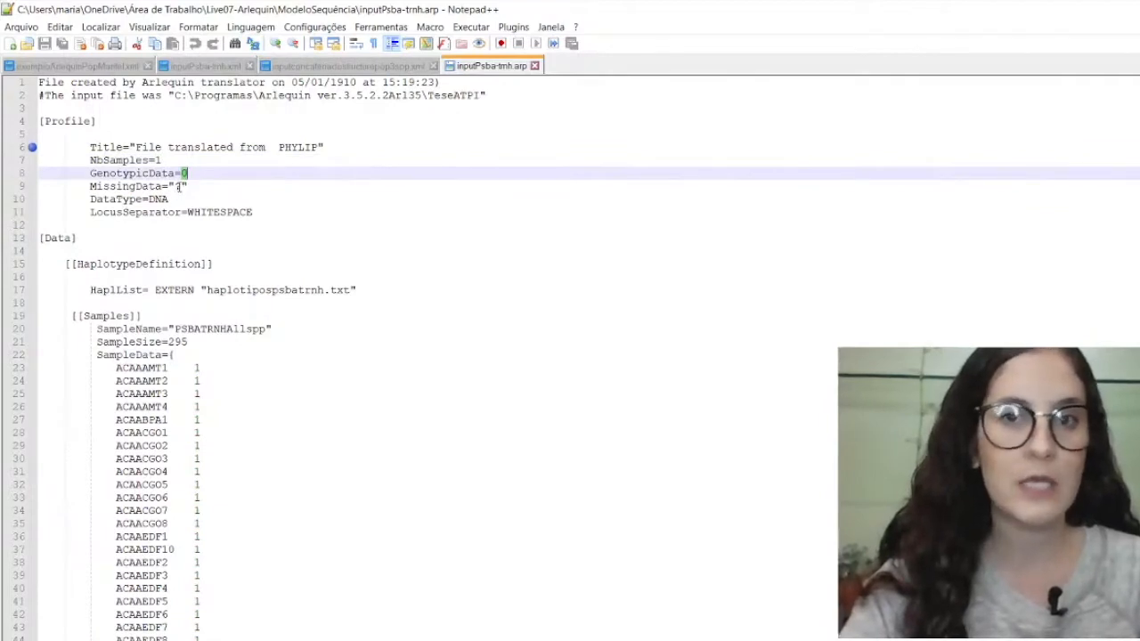
double_click(178, 186)
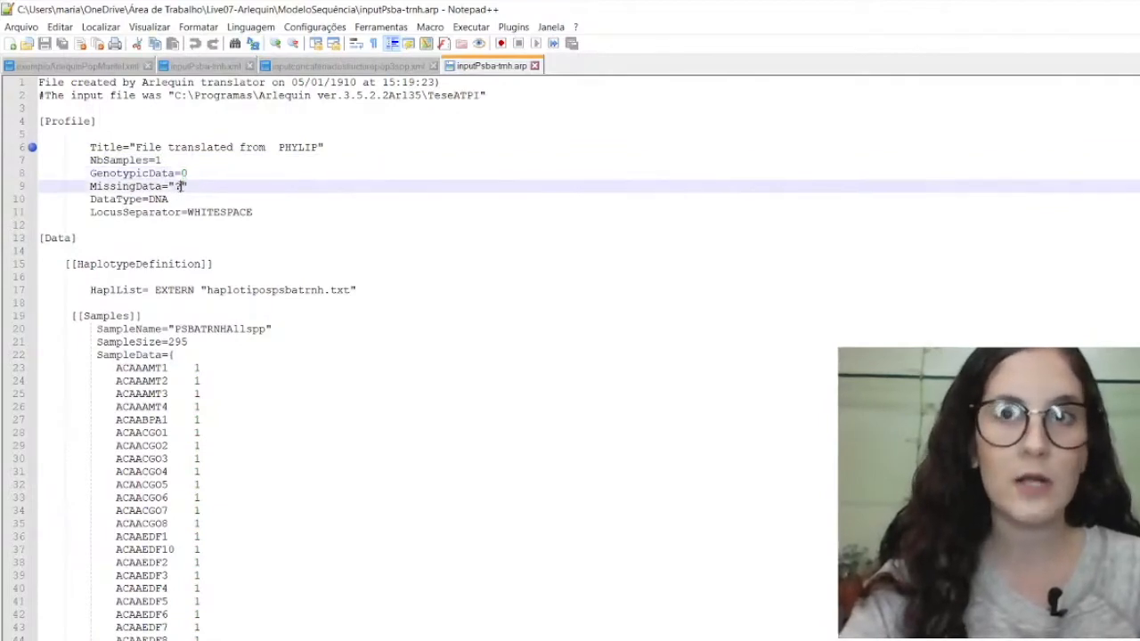
double_click(157, 200)
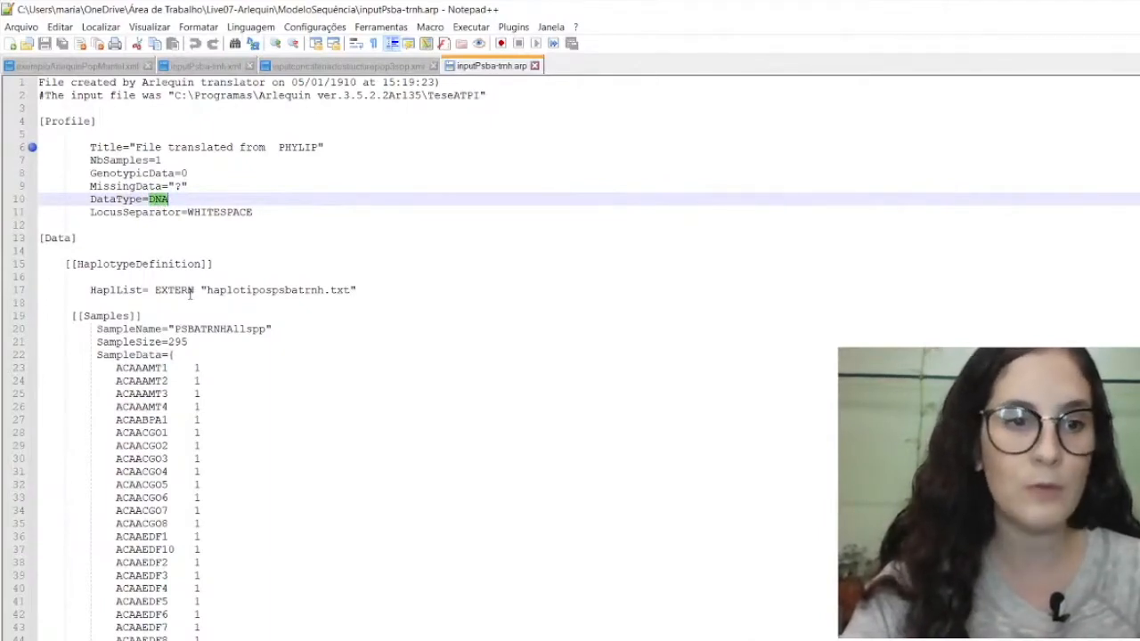
Step: Examine the [Data] heading and the HaplList entry under [[HaplotypeDefinition]]
scroll(190, 296, "down", 1)
scroll(189, 295, "down", 2)
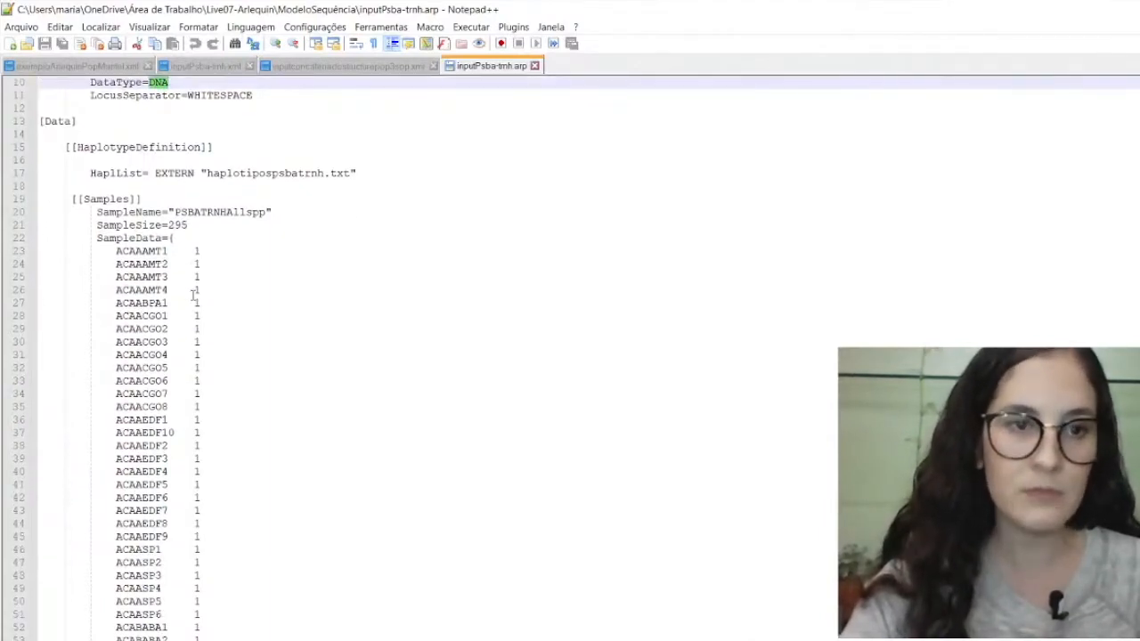
left_click(32, 121)
left_click_drag(41, 122, 84, 124)
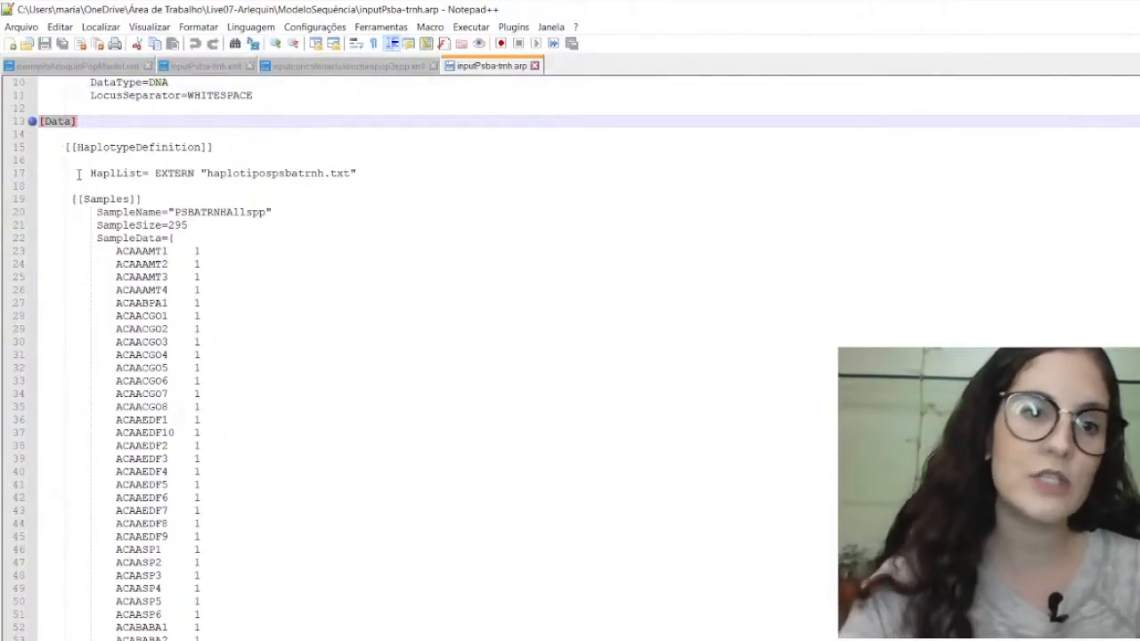
left_click_drag(90, 173, 148, 173)
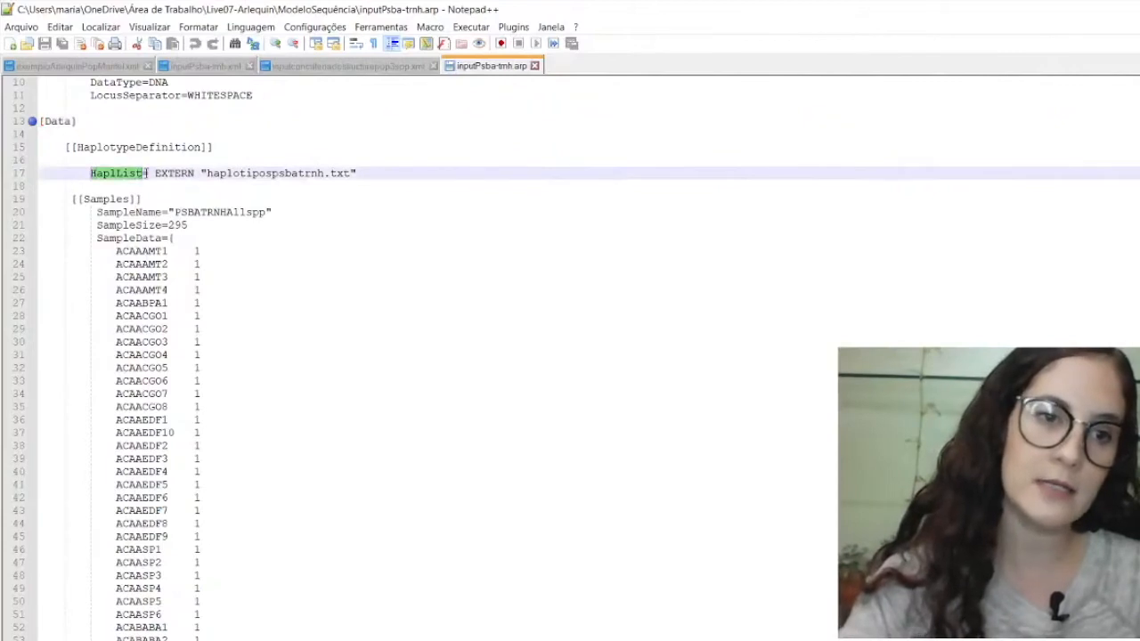
left_click(143, 175)
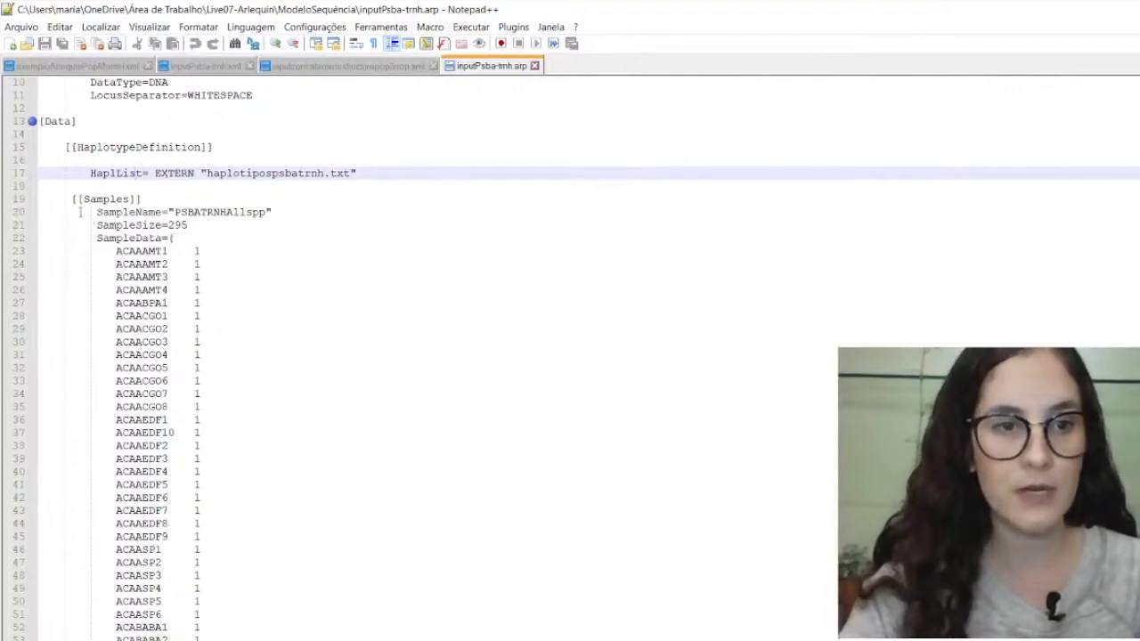
Step: Inspect the first haplotype name and its frequency in SampleData, and the external haplotype file name in HaplList
left_click_drag(73, 200, 68, 328)
left_click(189, 287)
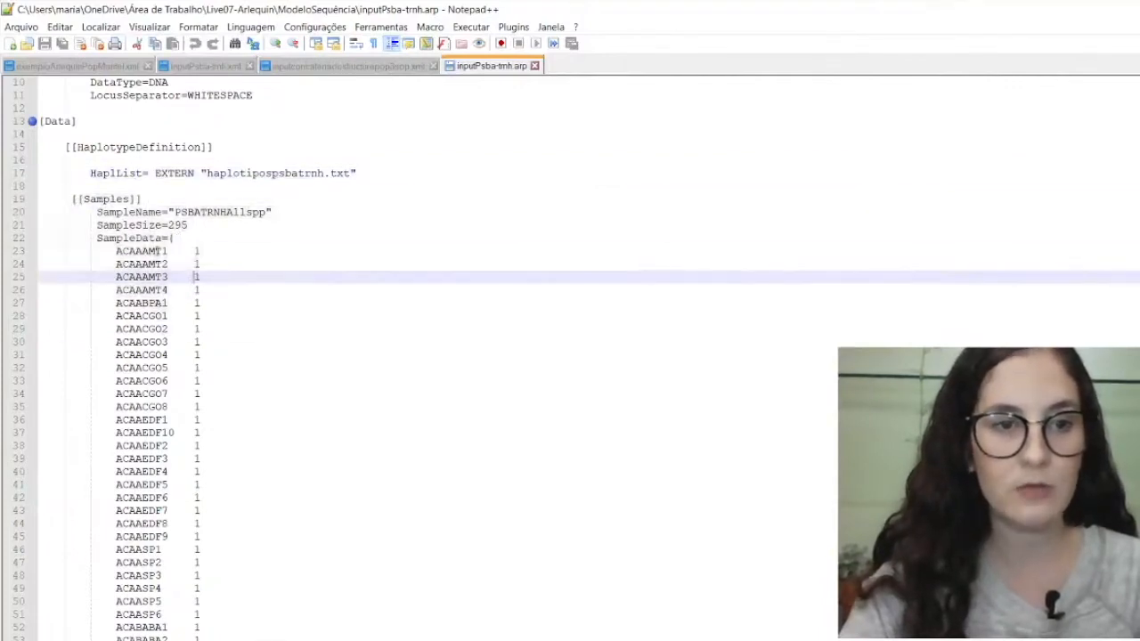
left_click_drag(117, 251, 168, 251)
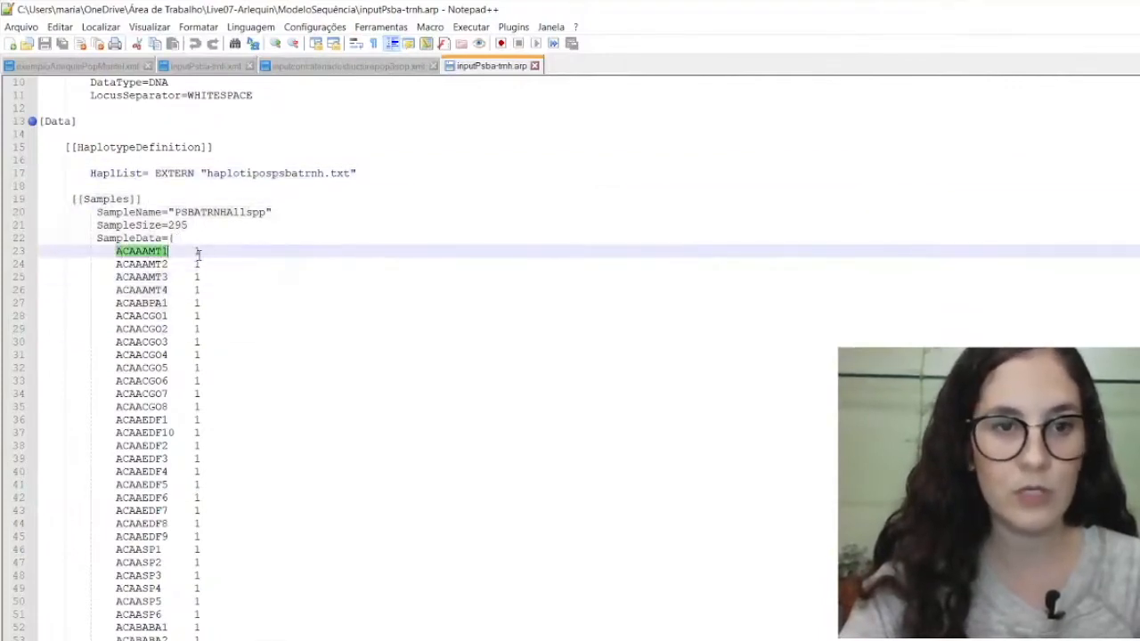
double_click(197, 252)
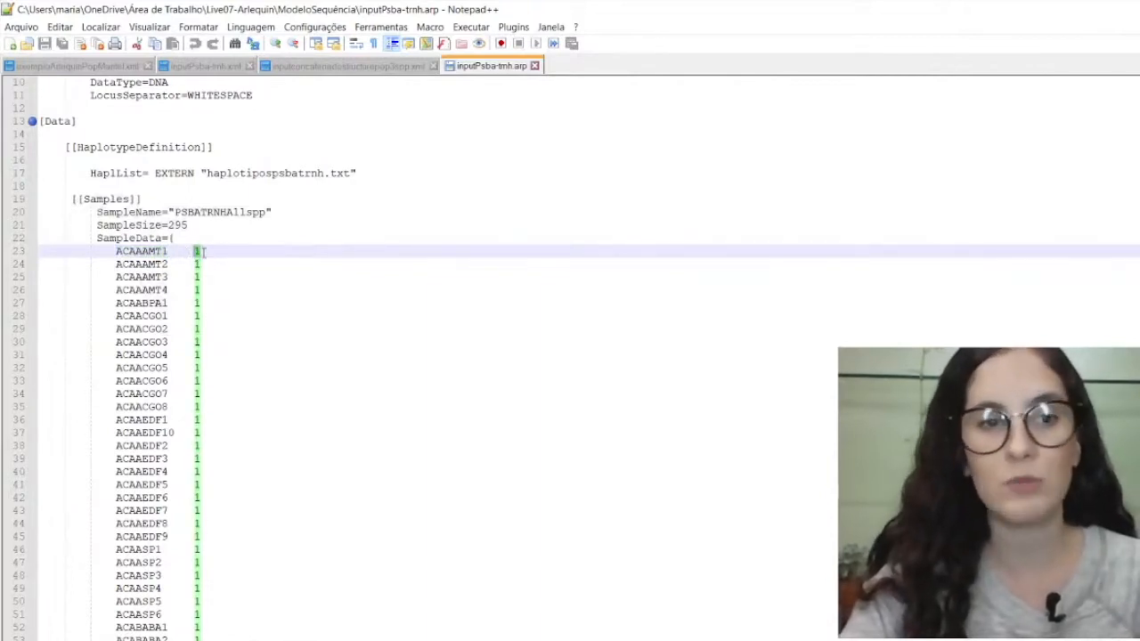
left_click_drag(206, 172, 350, 174)
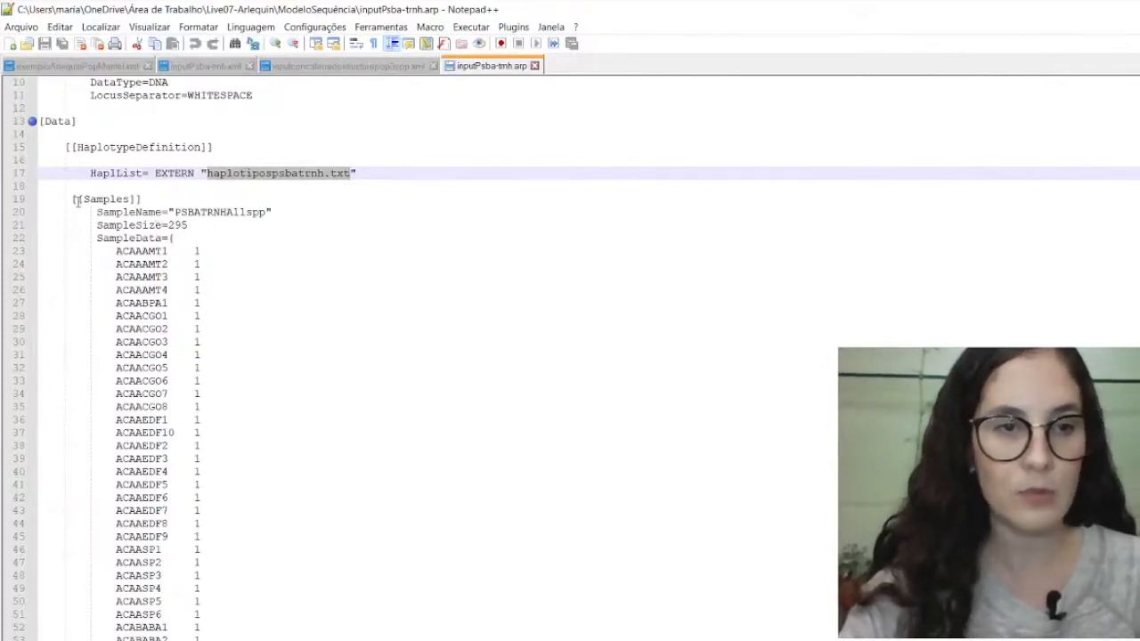
Step: Examine the [[Samples]] heading with its SampleName, SampleSize and the opening brace of SampleData
left_click_drag(74, 199, 142, 200)
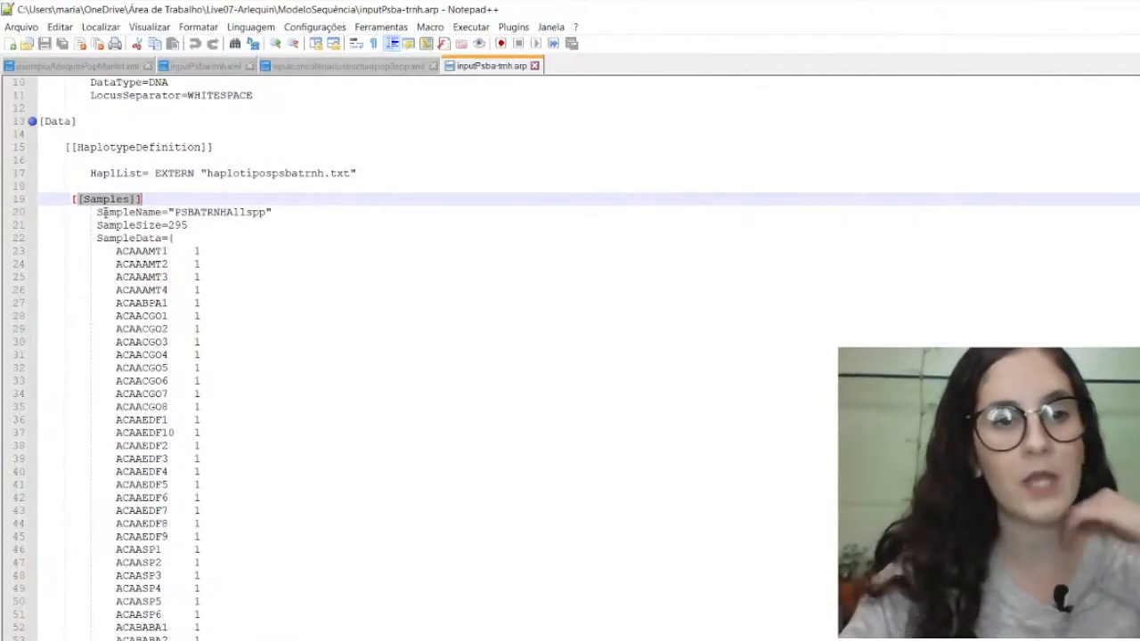
left_click_drag(175, 212, 265, 217)
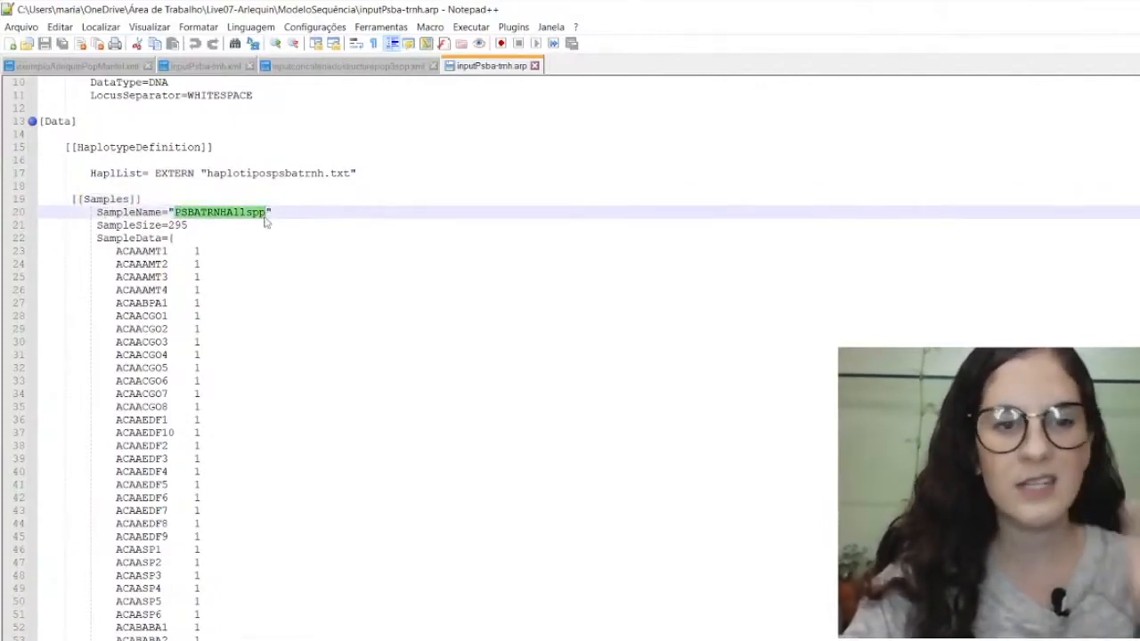
double_click(178, 226)
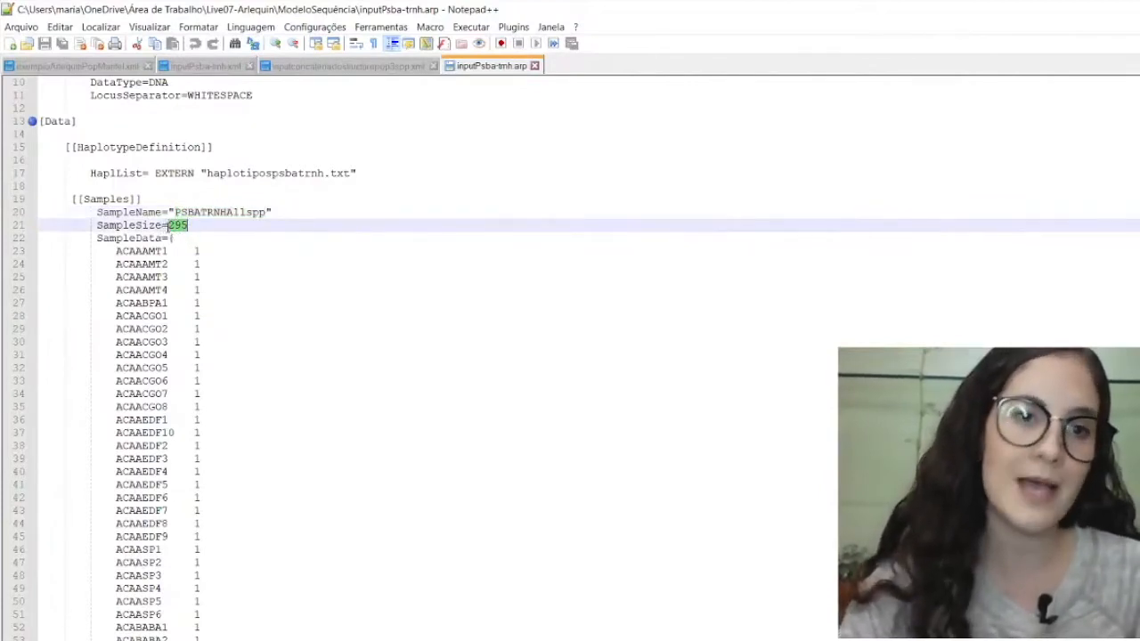
left_click(169, 225)
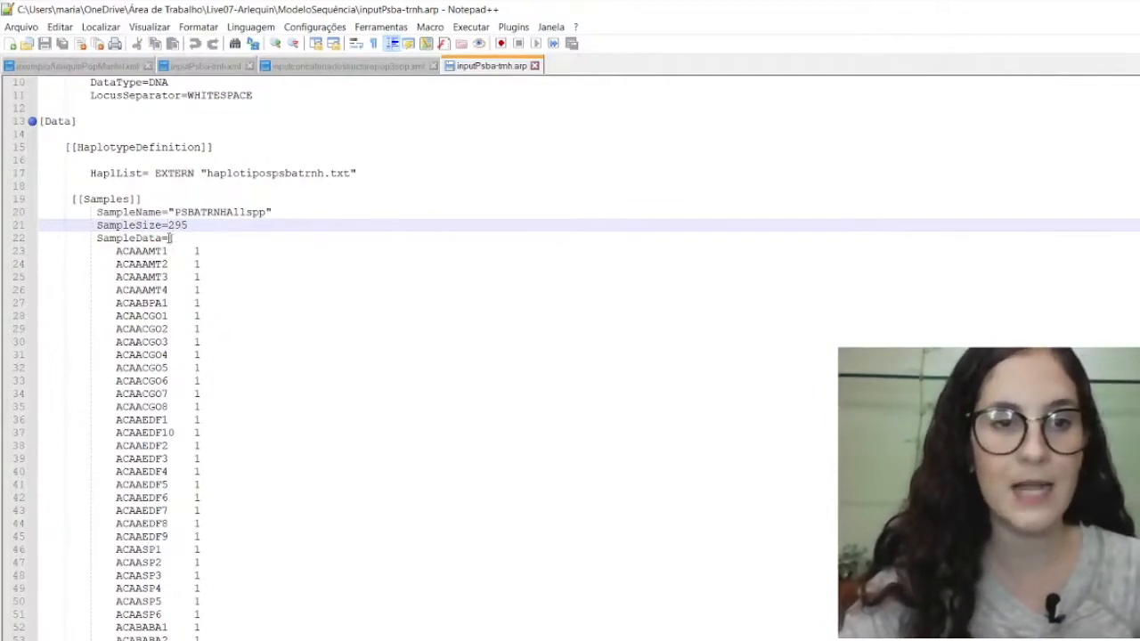
left_click(174, 238)
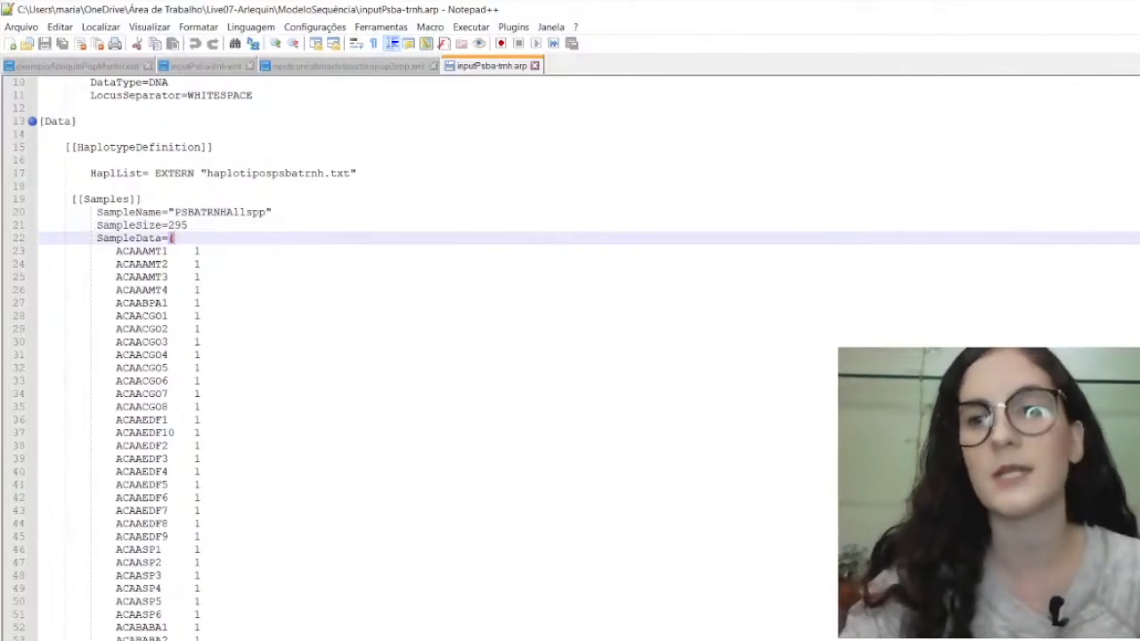
Step: Check the closing brace at the end of the SampleData list and return to the file's opening sections
scroll(570, 356, "down", 20)
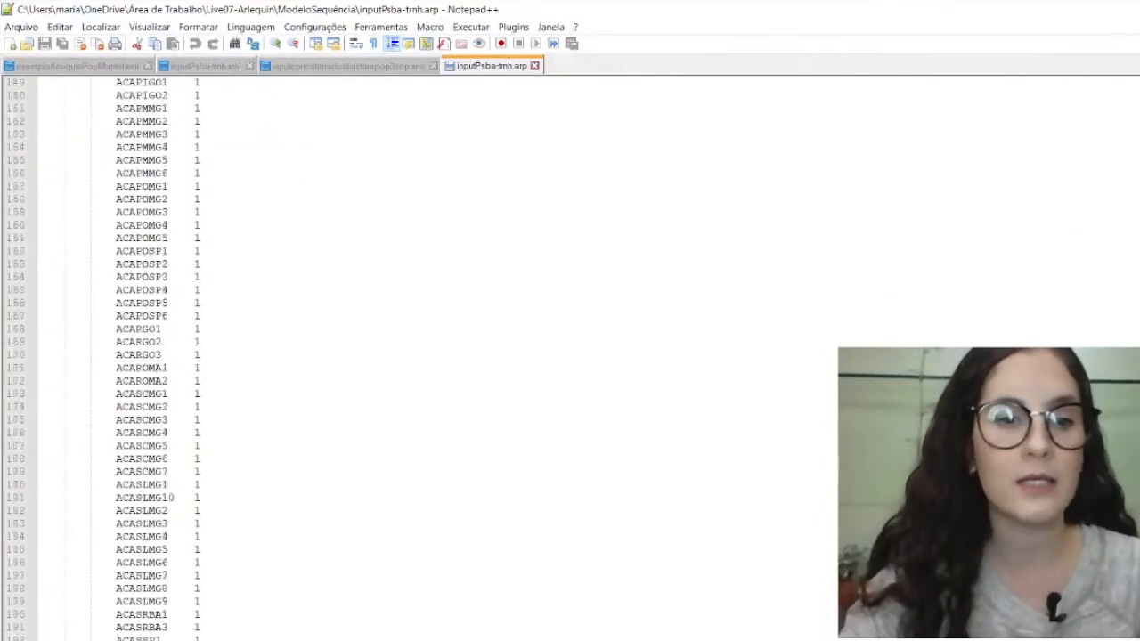
scroll(571, 356, "down", 20)
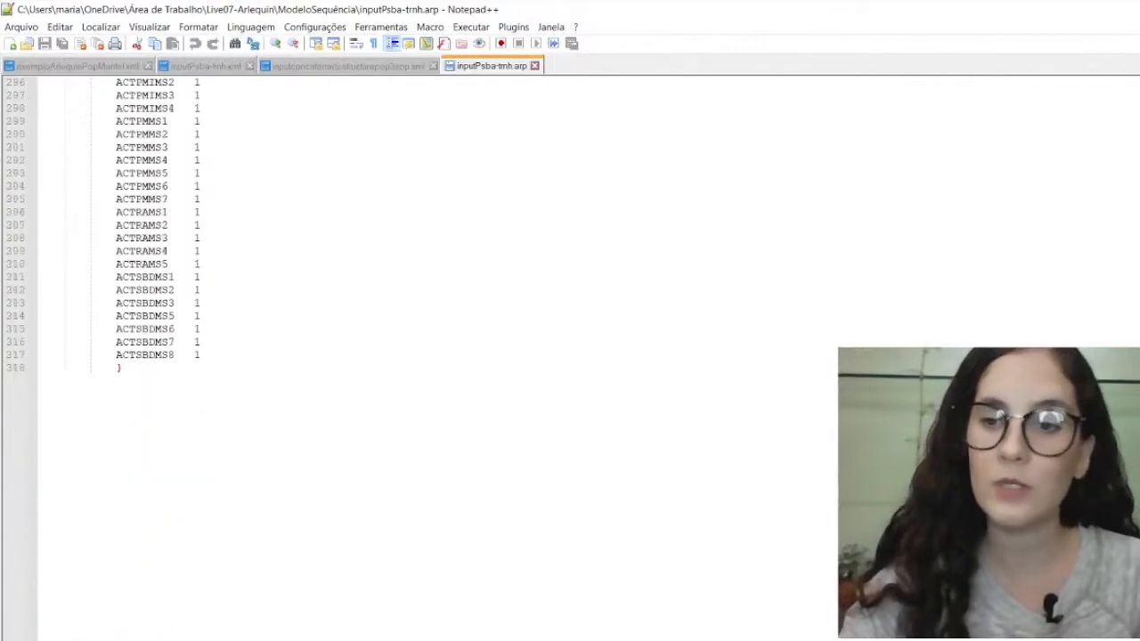
left_click_drag(123, 317, 80, 315)
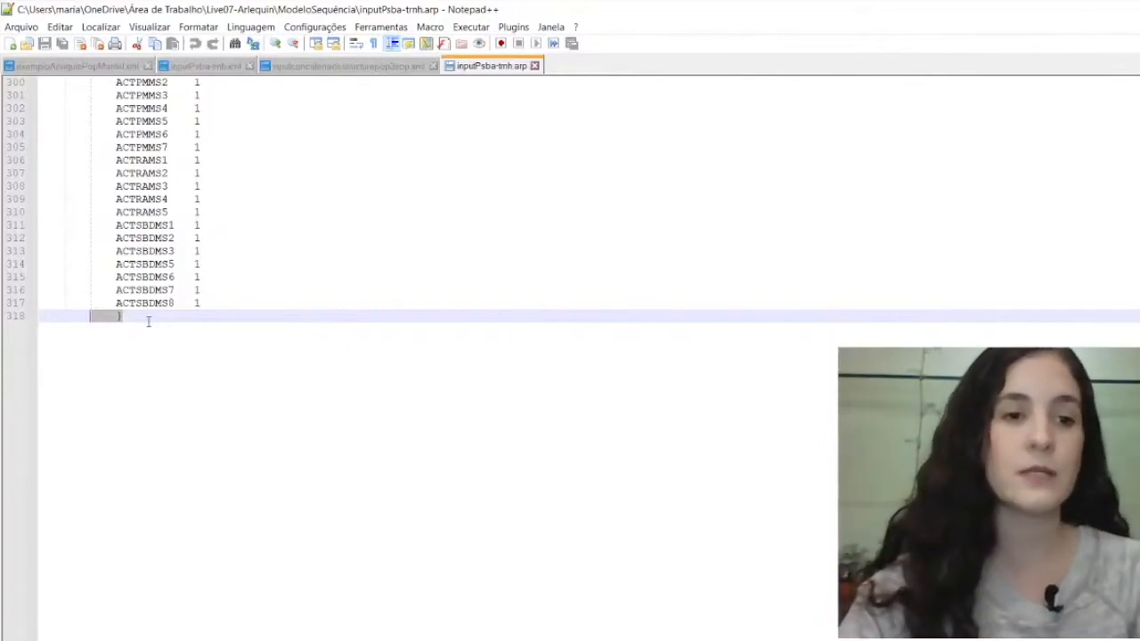
scroll(149, 321, "up", 5)
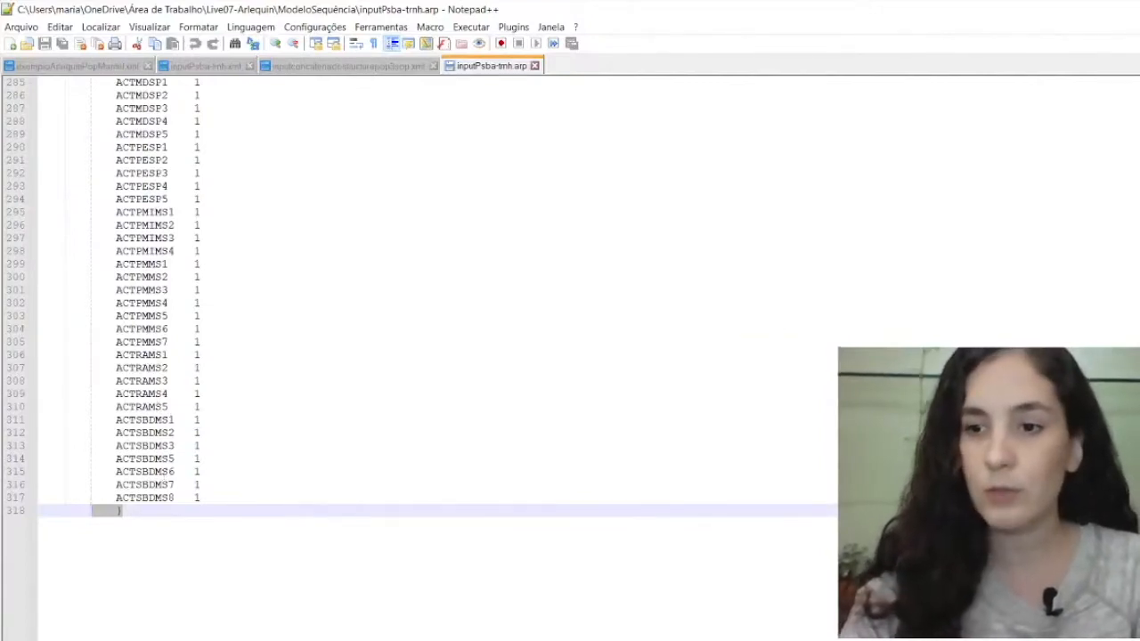
scroll(428, 356, "up", 20)
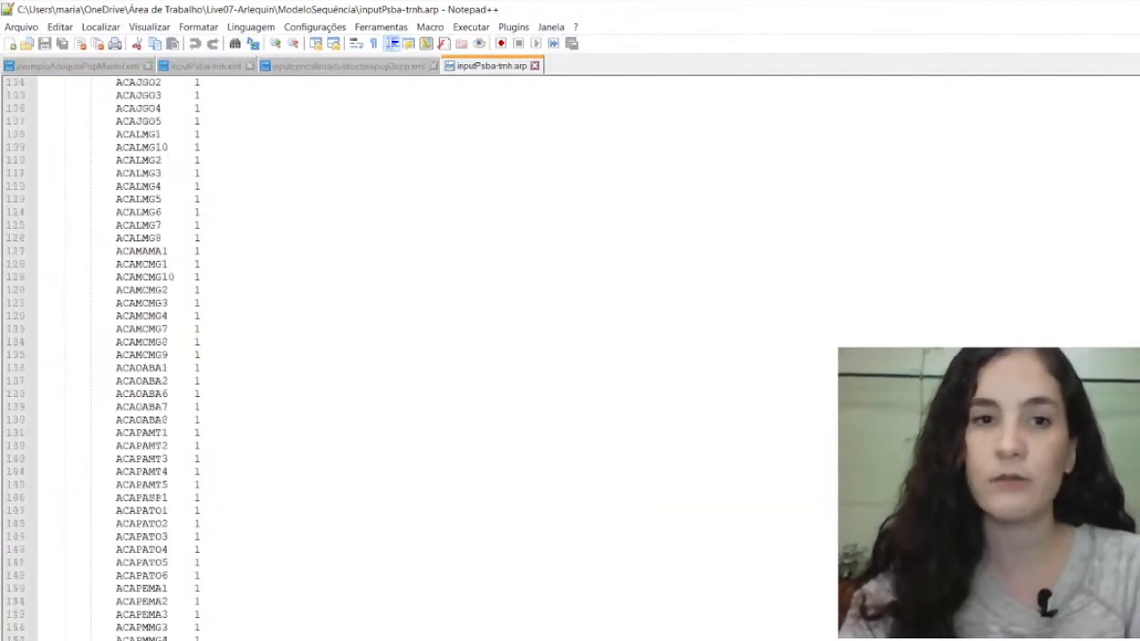
scroll(428, 356, "up", 5)
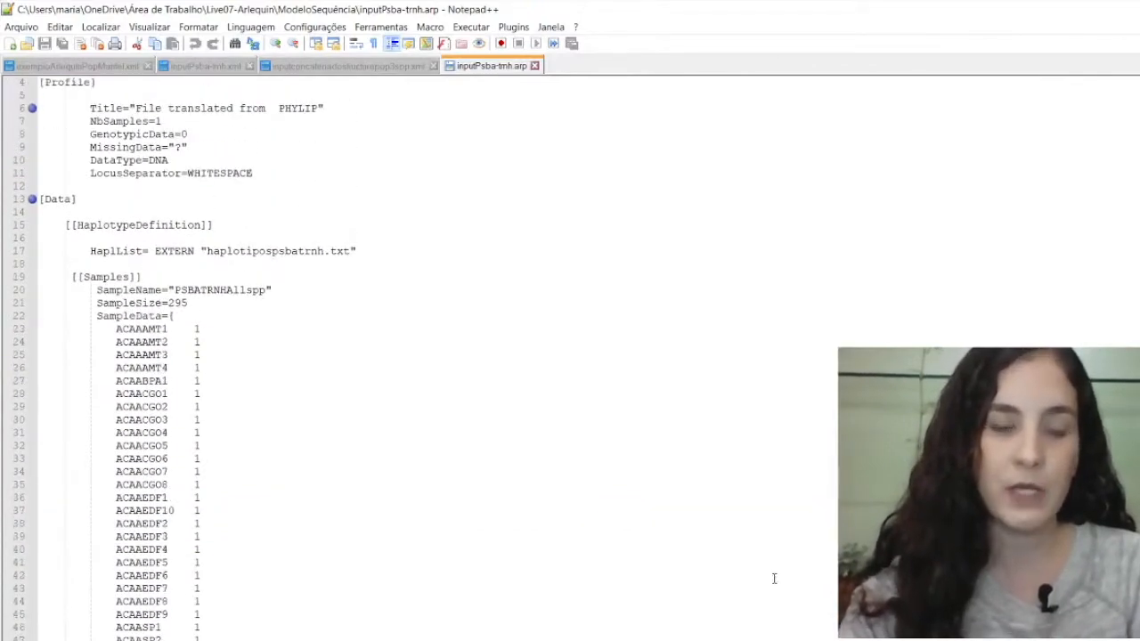
Step: Switch to the ModeloSequência folder in File Explorer, open the haplotipospsbatrnh text file and maximize its window
mouse_move(458, 639)
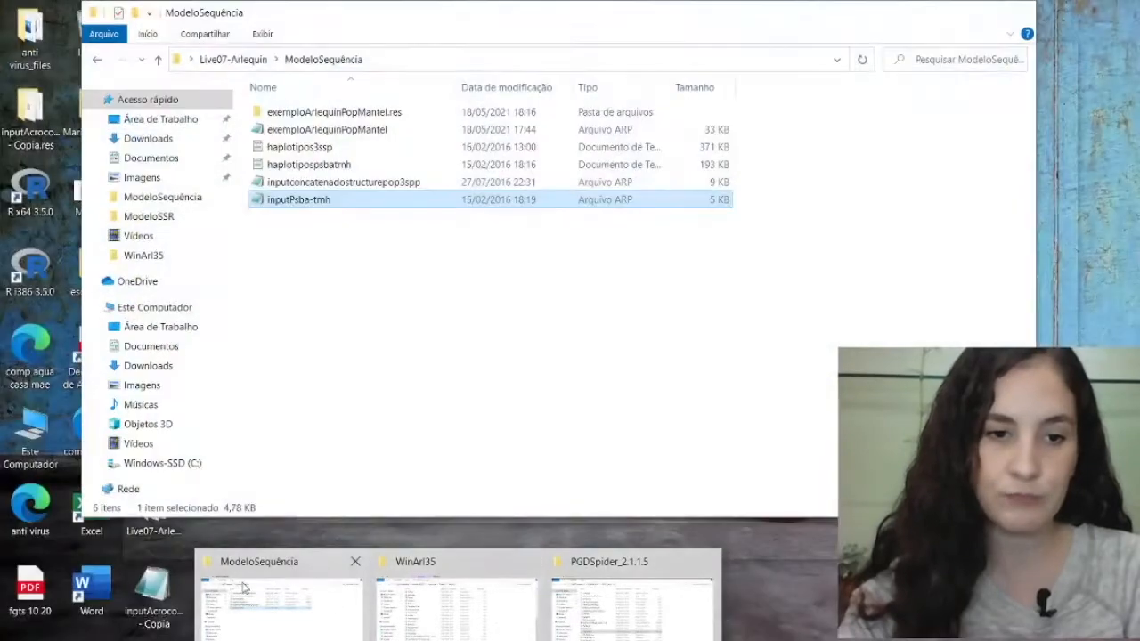
left_click(243, 588)
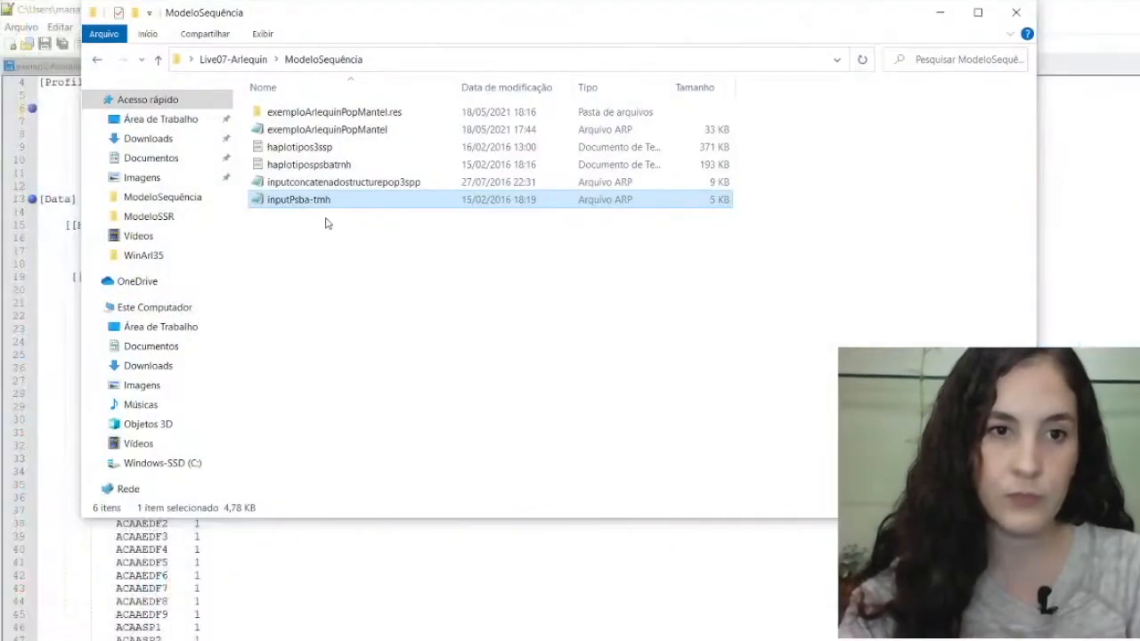
left_click_drag(308, 33, 554, 111)
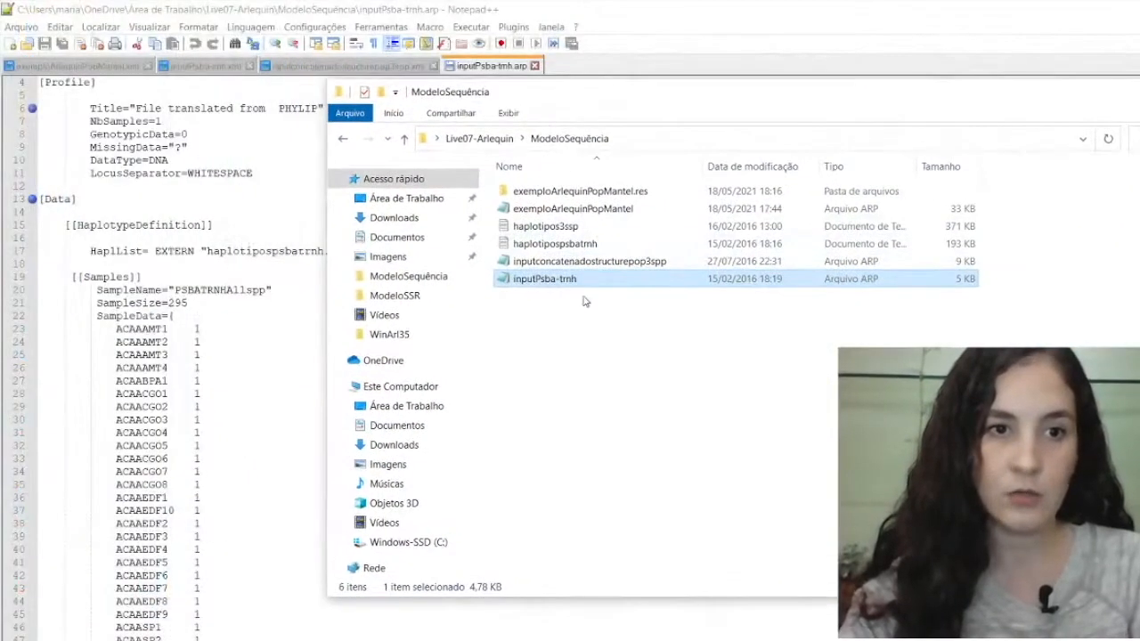
double_click(561, 247)
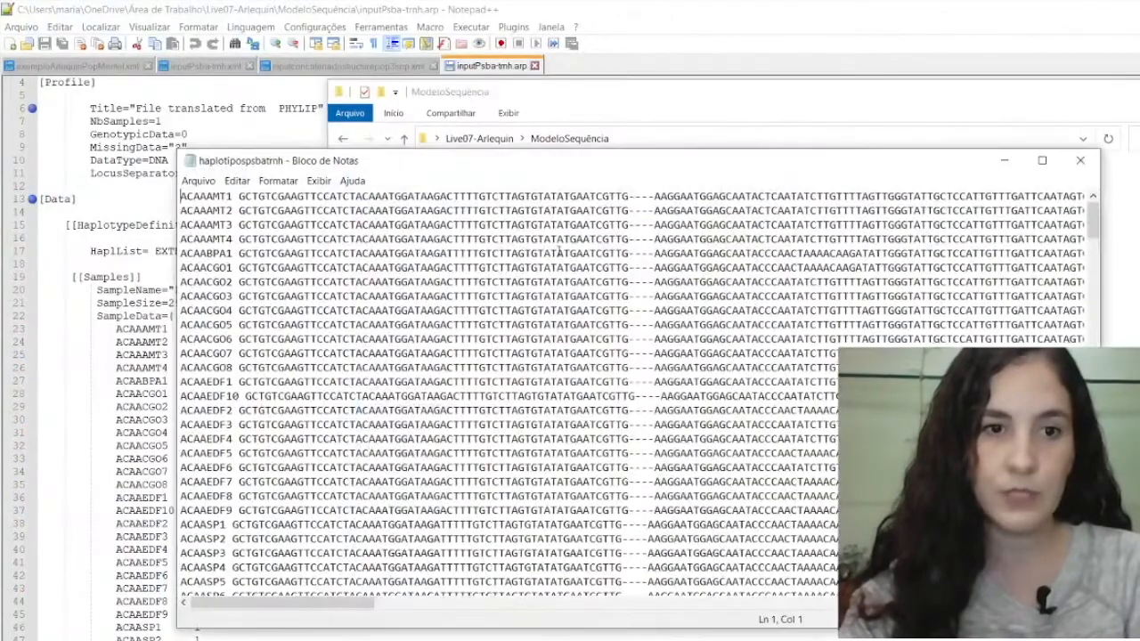
left_click(1042, 160)
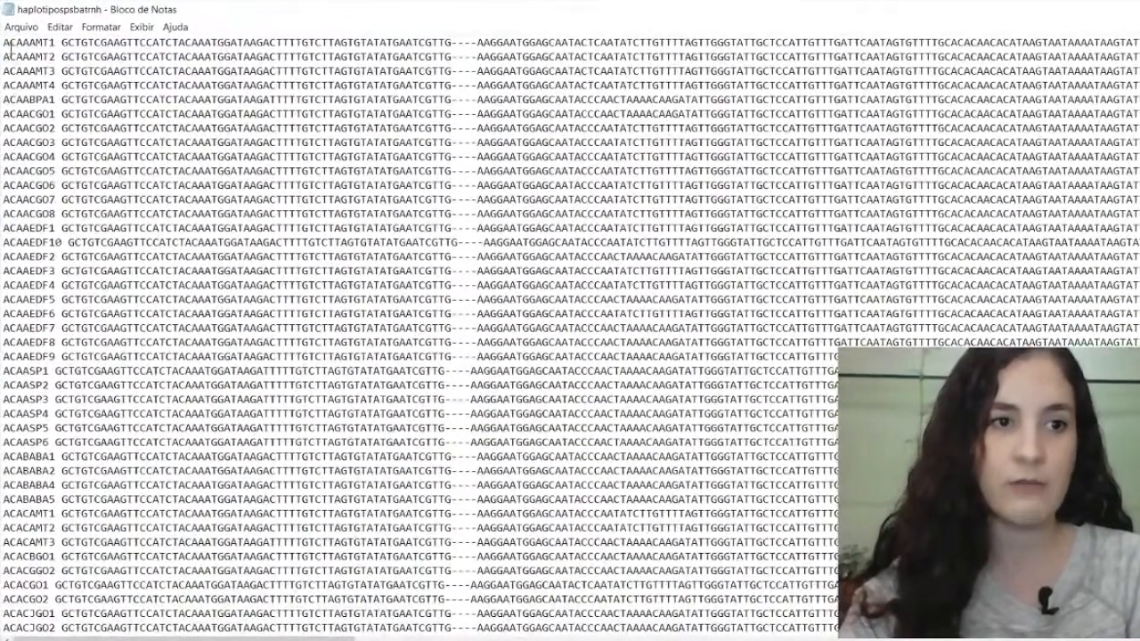
Step: Examine how the first two haplotype rows separate name from DNA sequence with a space, and view the sequences through to their far end
left_click_drag(58, 42, 474, 85)
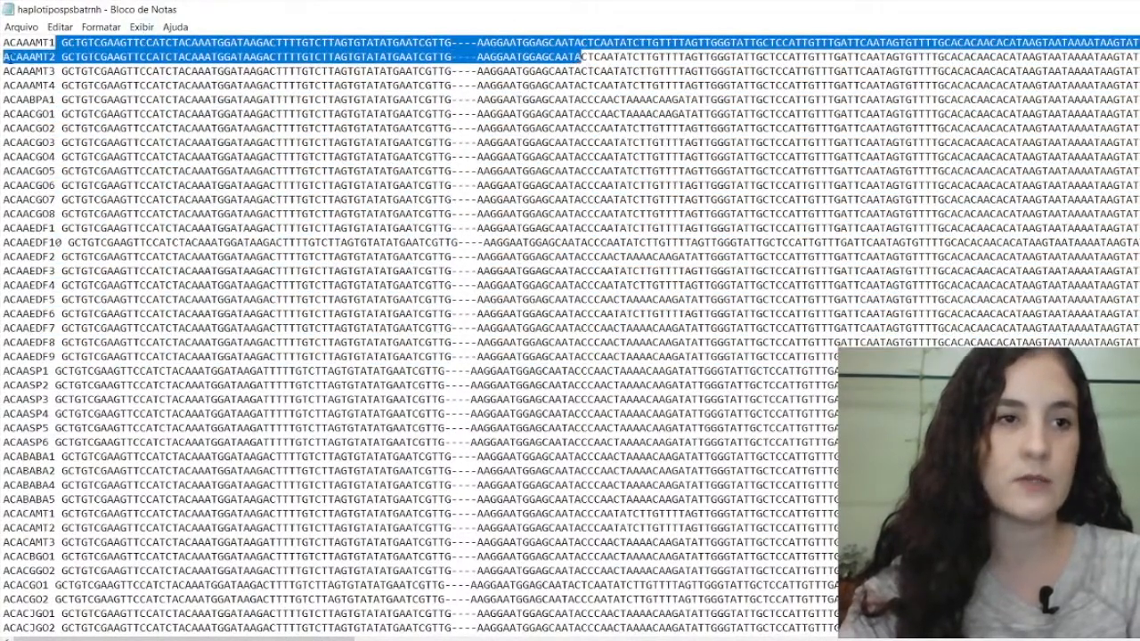
left_click(3, 49)
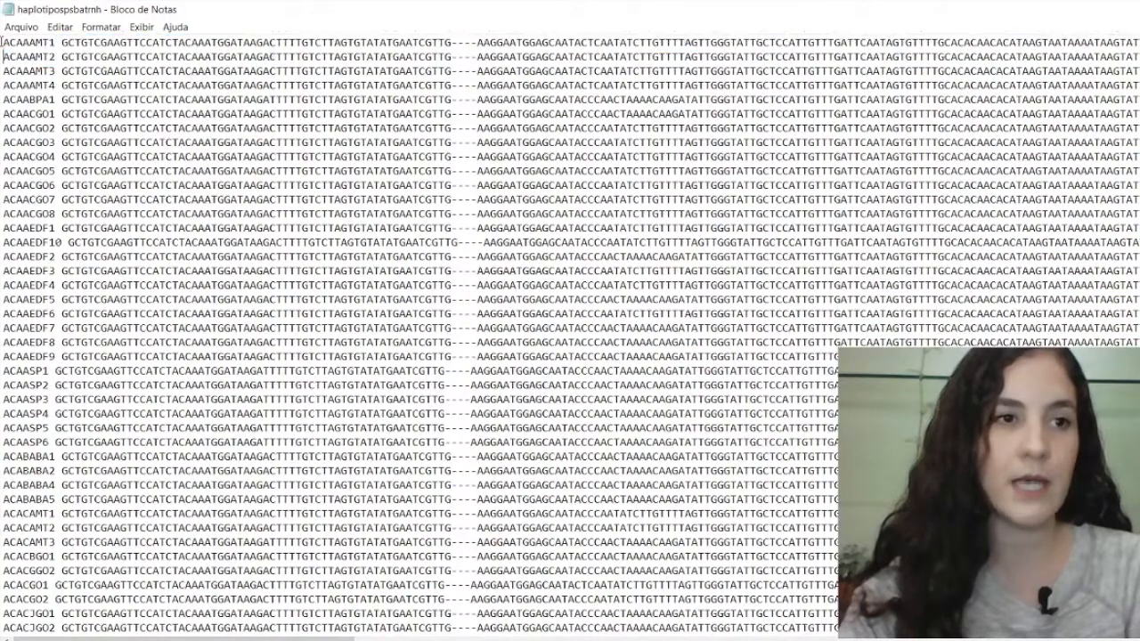
left_click(59, 42)
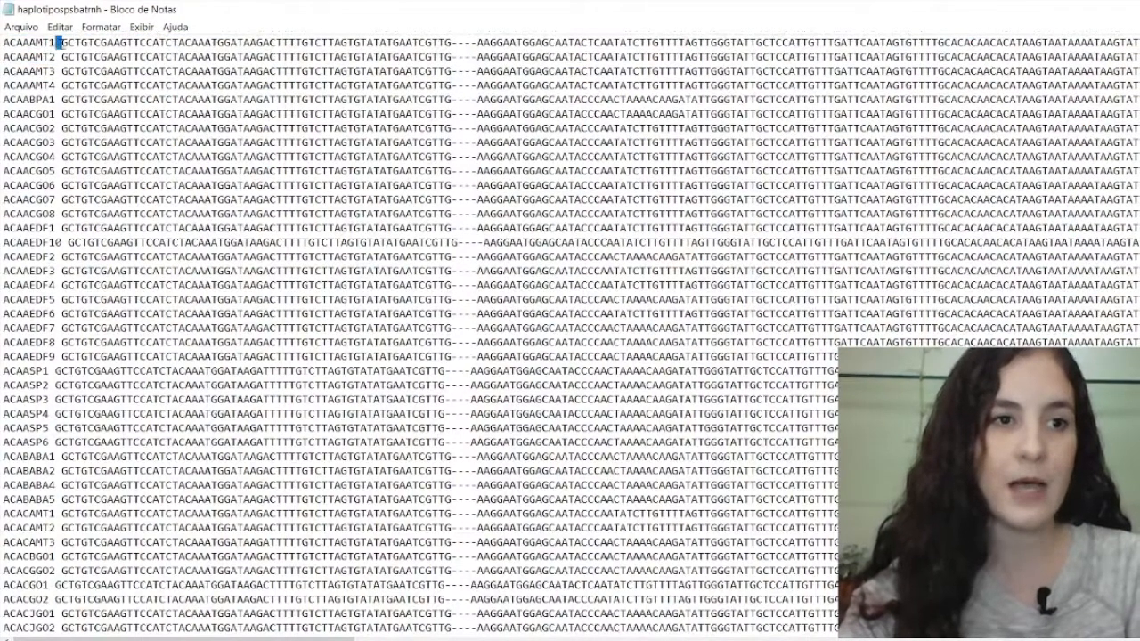
left_click_drag(273, 638, 1120, 638)
left_click_drag(754, 639, 796, 639)
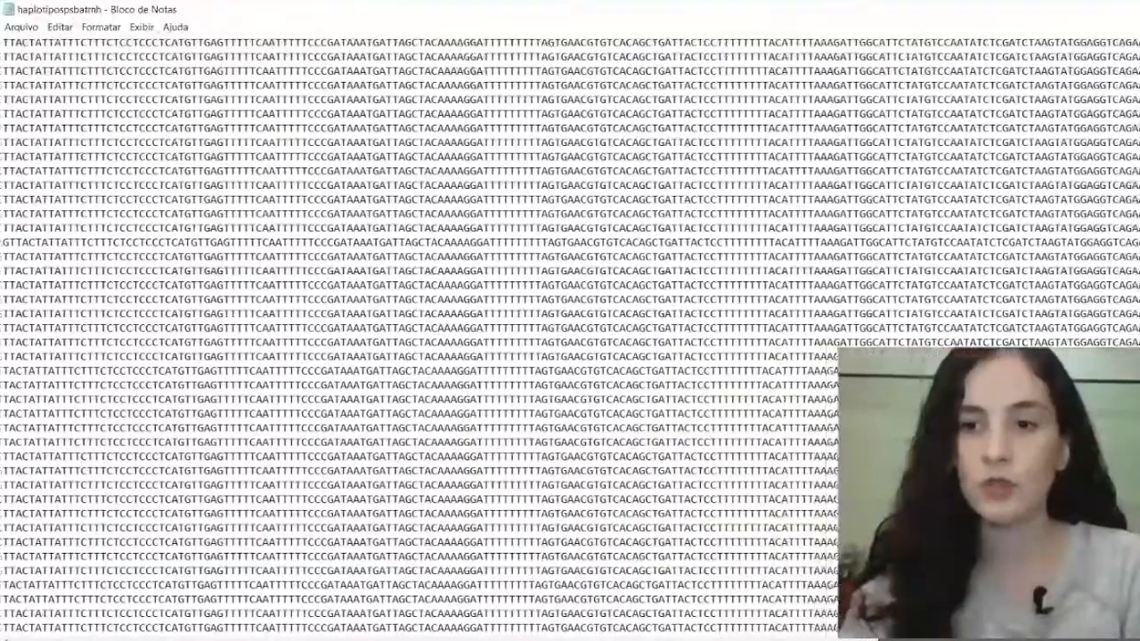
left_click_drag(1131, 639, 273, 638)
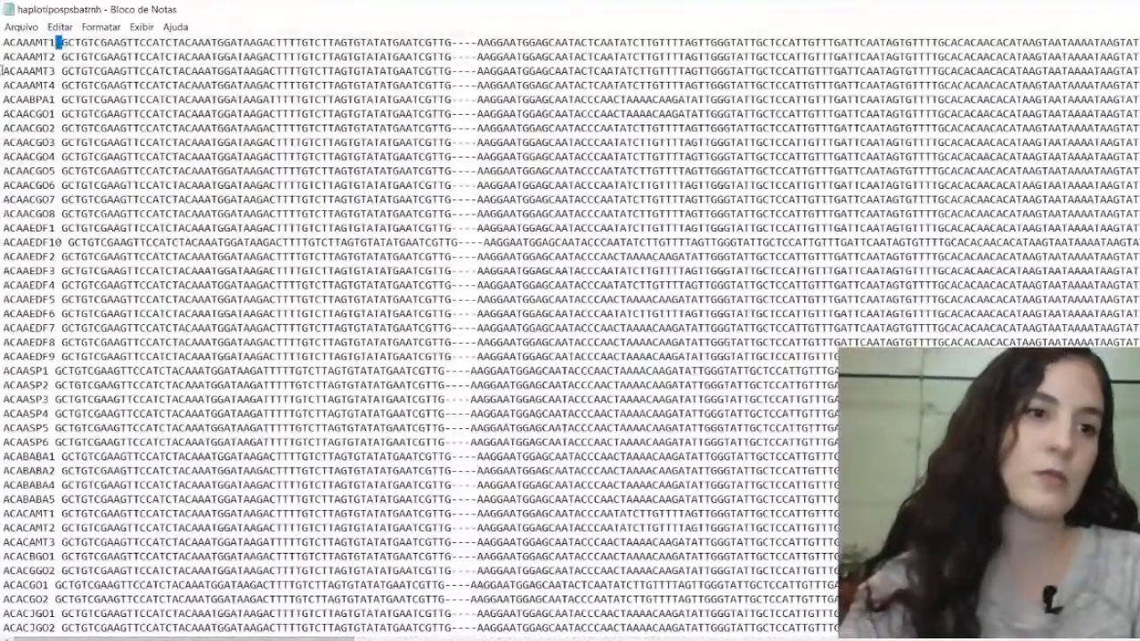
left_click_drag(3, 56, 62, 56)
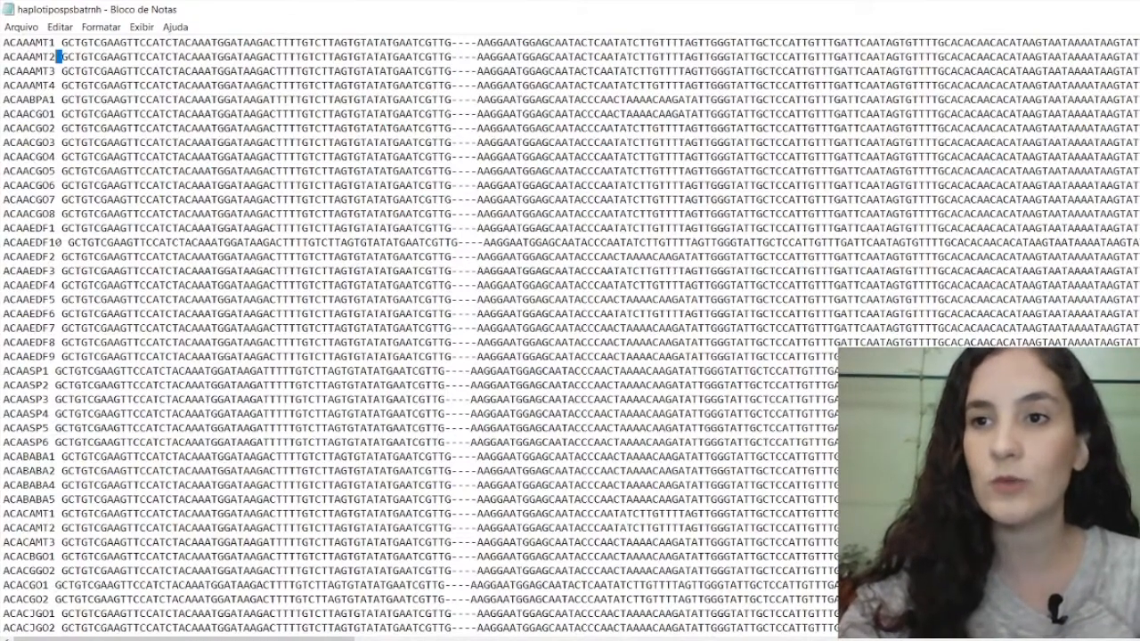
Step: Compare the haplotype names with the SampleData list in inputPsba-trnh.arp, and place the cursor on the blank line ending the haplotype file
left_click(1139, 9)
left_click_drag(508, 171, 513, 304)
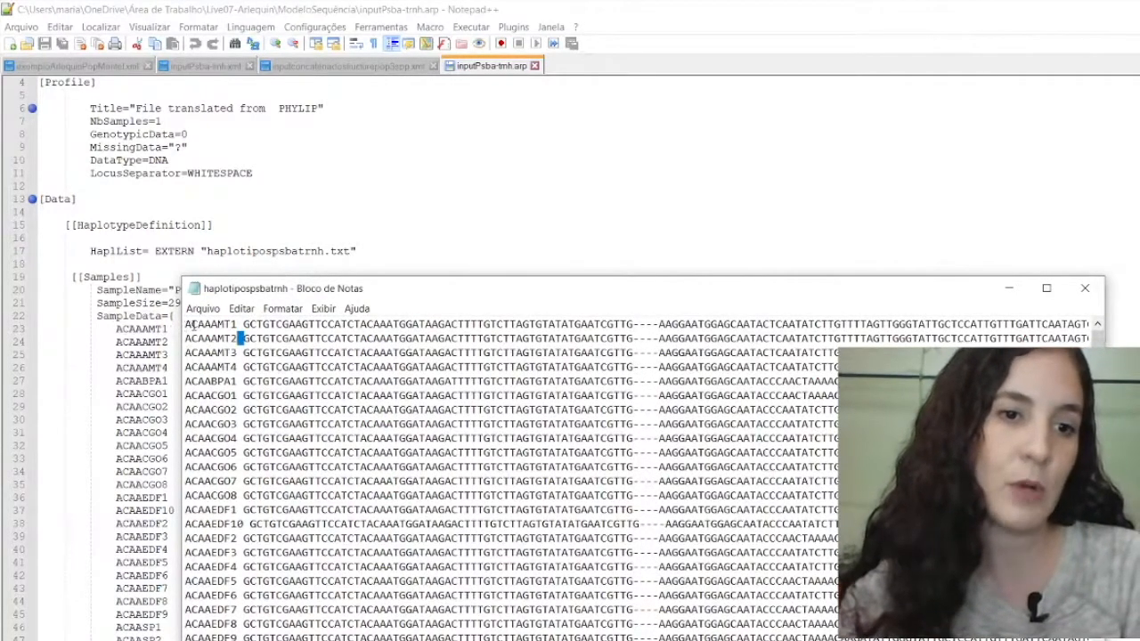
left_click(1048, 287)
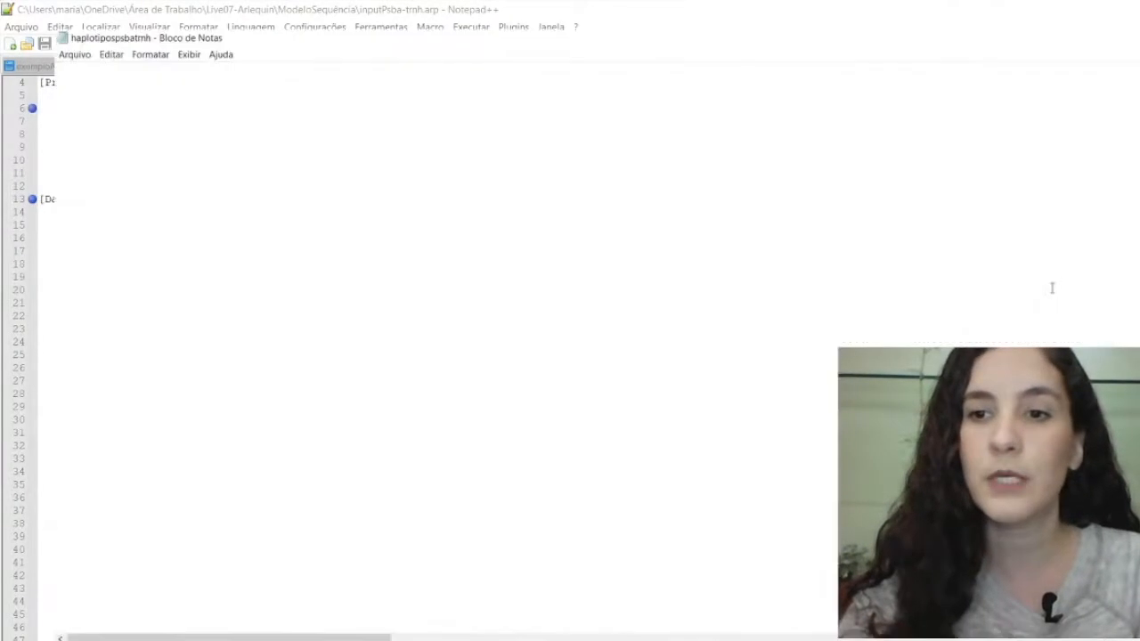
scroll(206, 624, "down", 20)
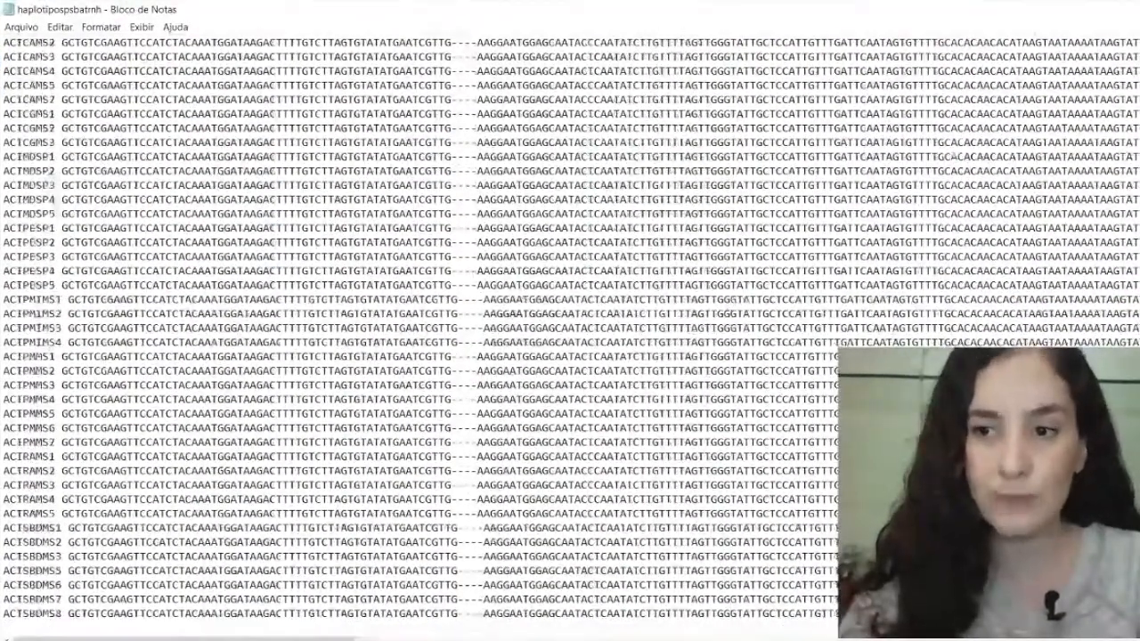
left_click(29, 624)
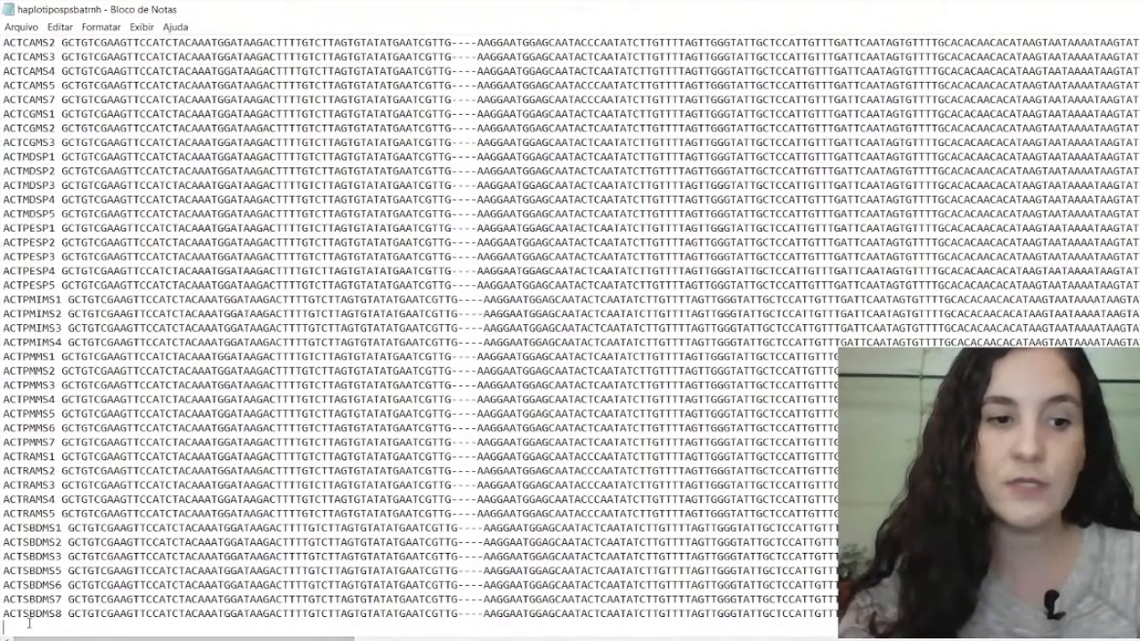
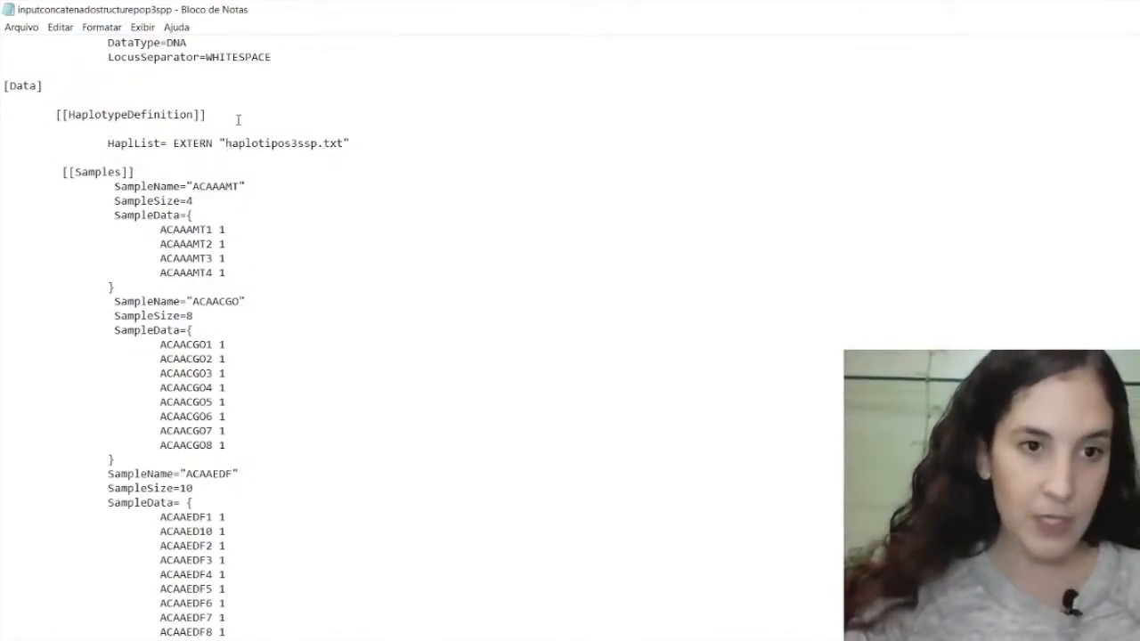
Step: Inspect the external haplotype file name in inputconcatenadostructurepop3spp, and the [Profile] lines from Title to MissingData
left_click_drag(227, 143, 345, 142)
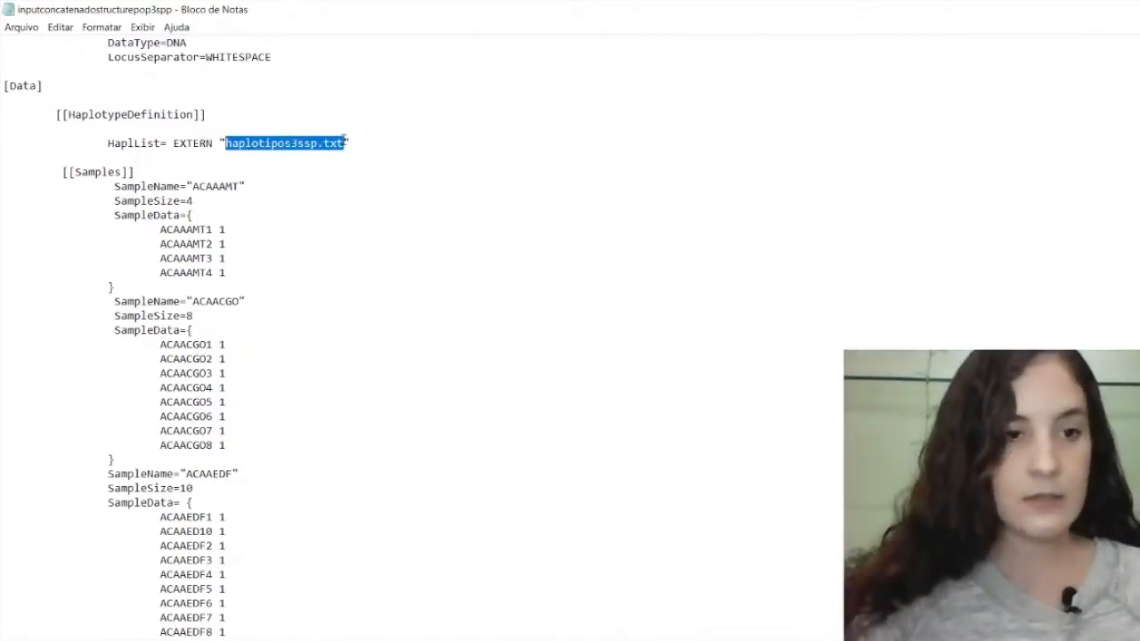
scroll(167, 159, "up", 2)
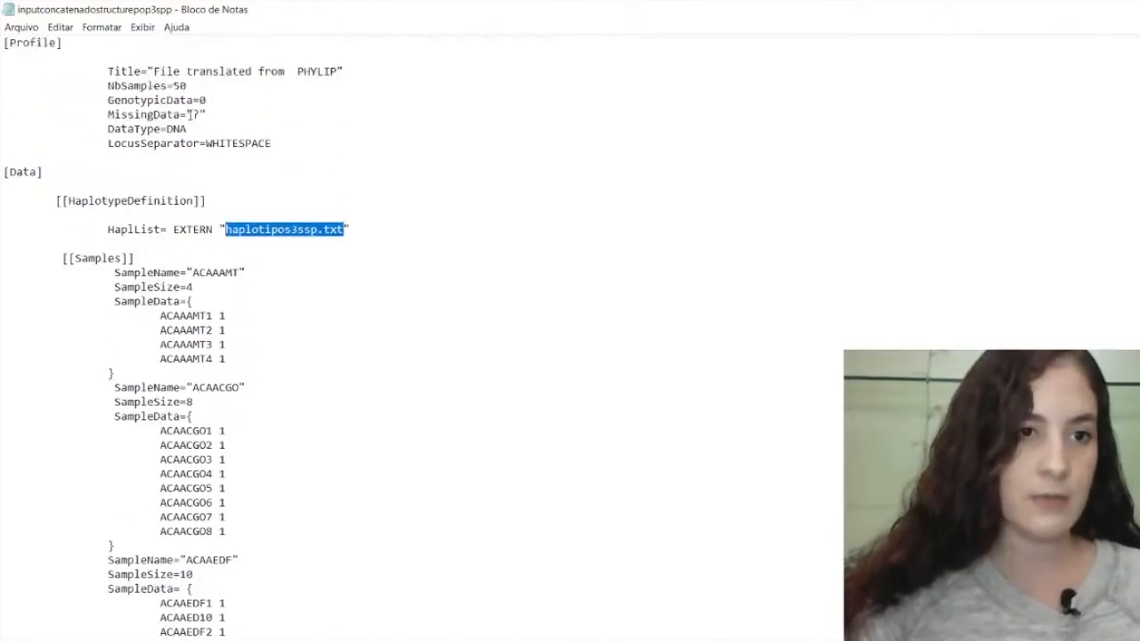
left_click(108, 71)
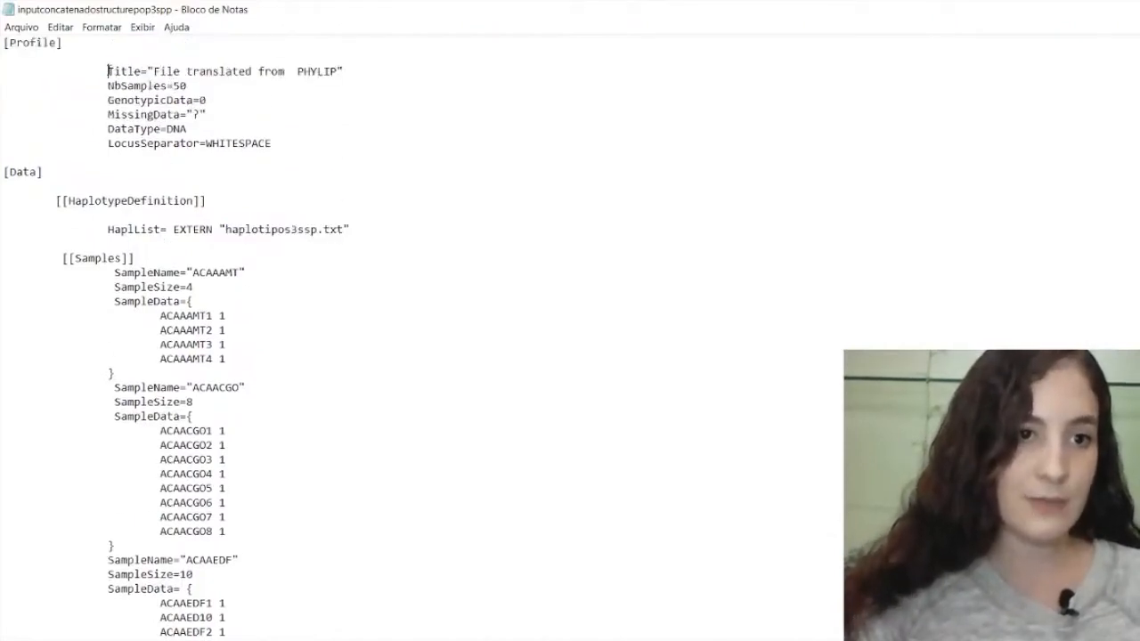
left_click_drag(107, 71, 263, 114)
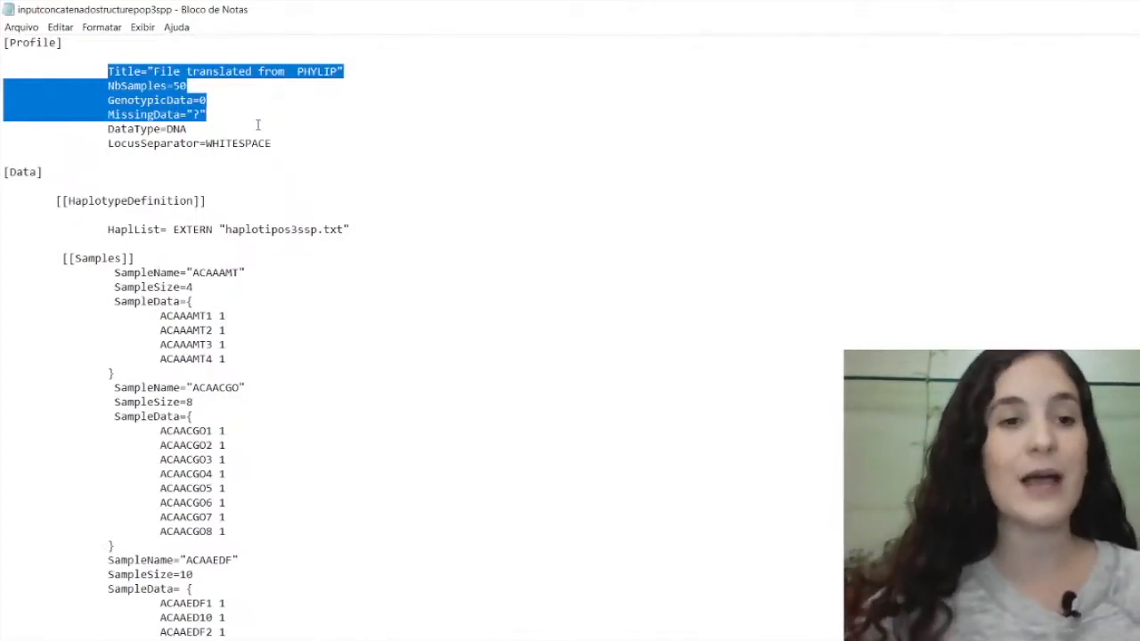
left_click(228, 111)
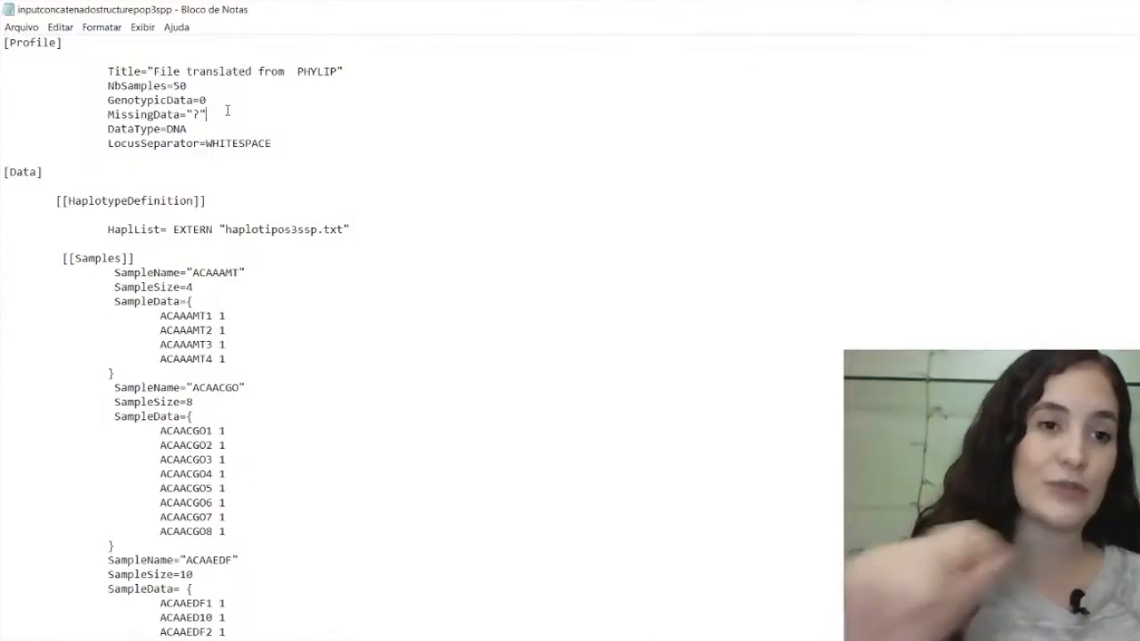
Step: Highlight the NbSamples value in the [Profile] section to examine the number of populations
left_click_drag(17, 69, 187, 85)
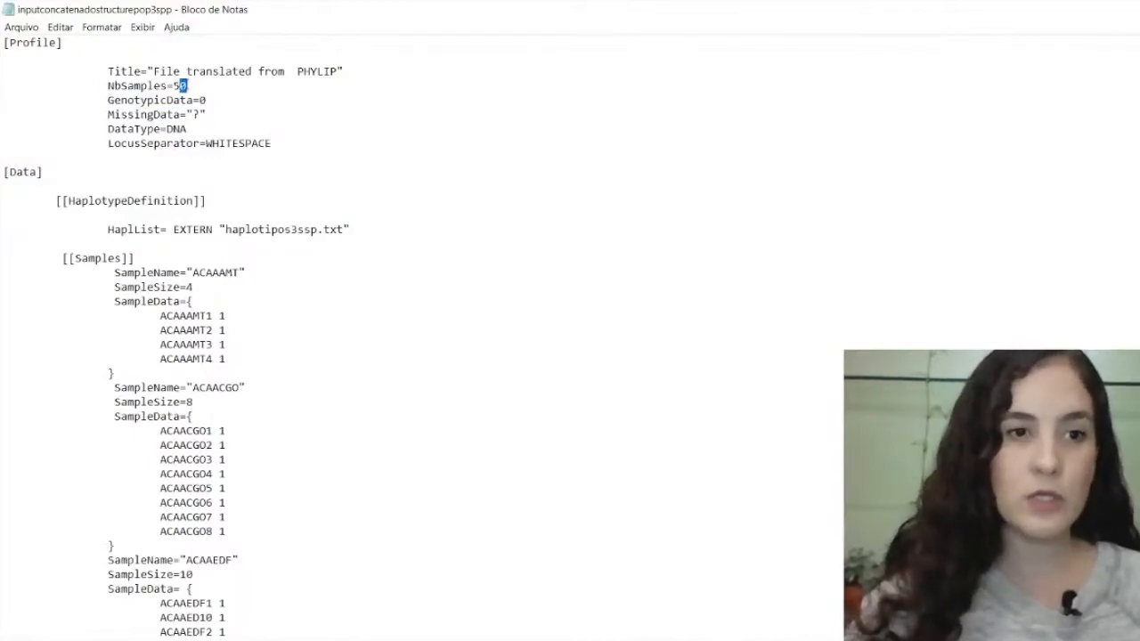
left_click_drag(174, 86, 187, 85)
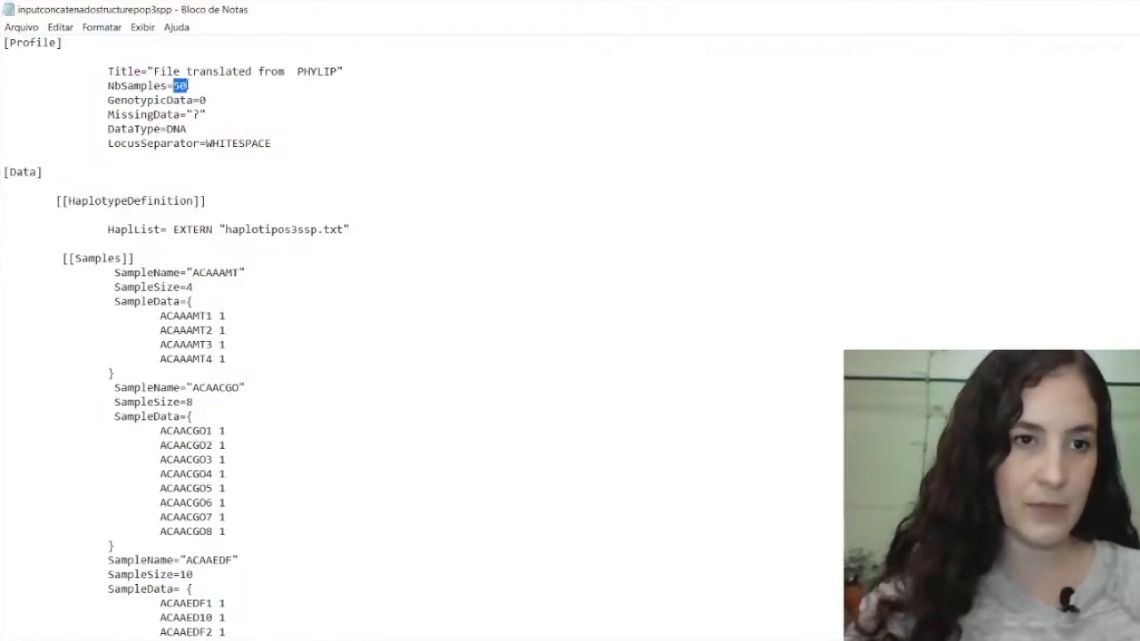
left_click(188, 86)
mouse_move(188, 86)
left_mouse_down()
mouse_move(176, 86)
mouse_move(189, 85)
left_mouse_up()
left_click(175, 86)
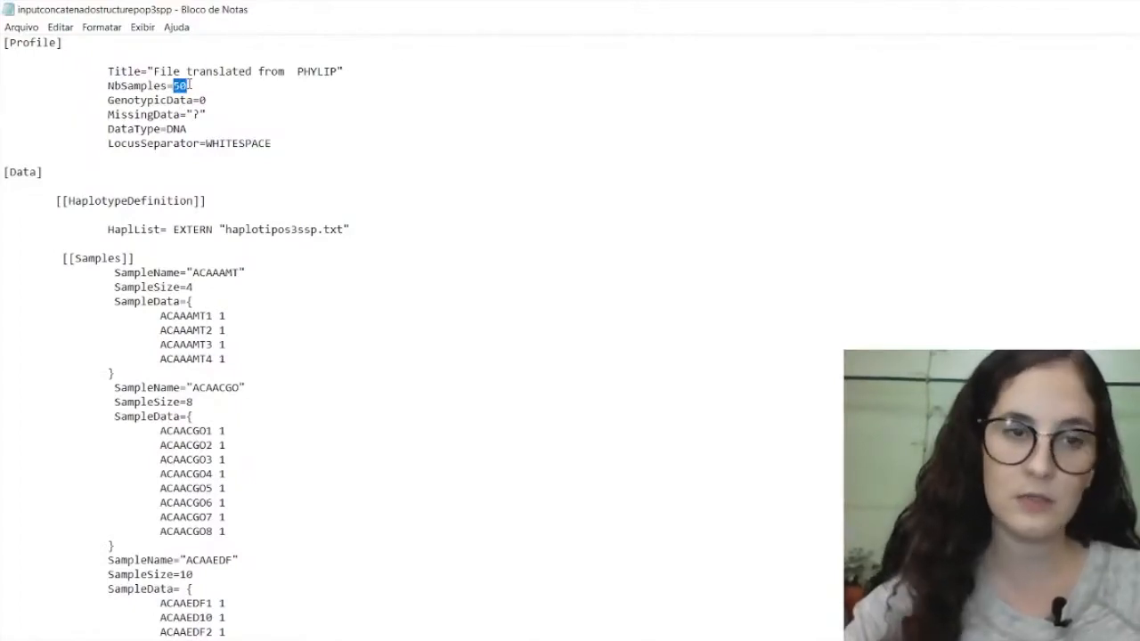
Step: Examine the GenotypicData, MissingData and DataType values in the [Profile] section
left_click_drag(198, 100, 204, 100)
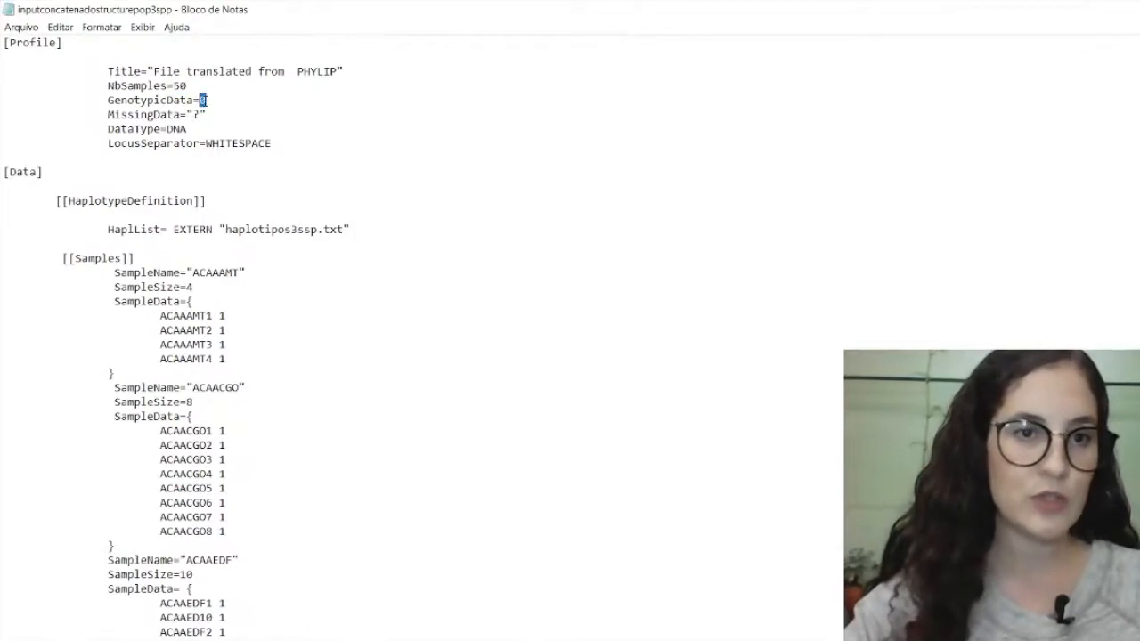
left_click(198, 114)
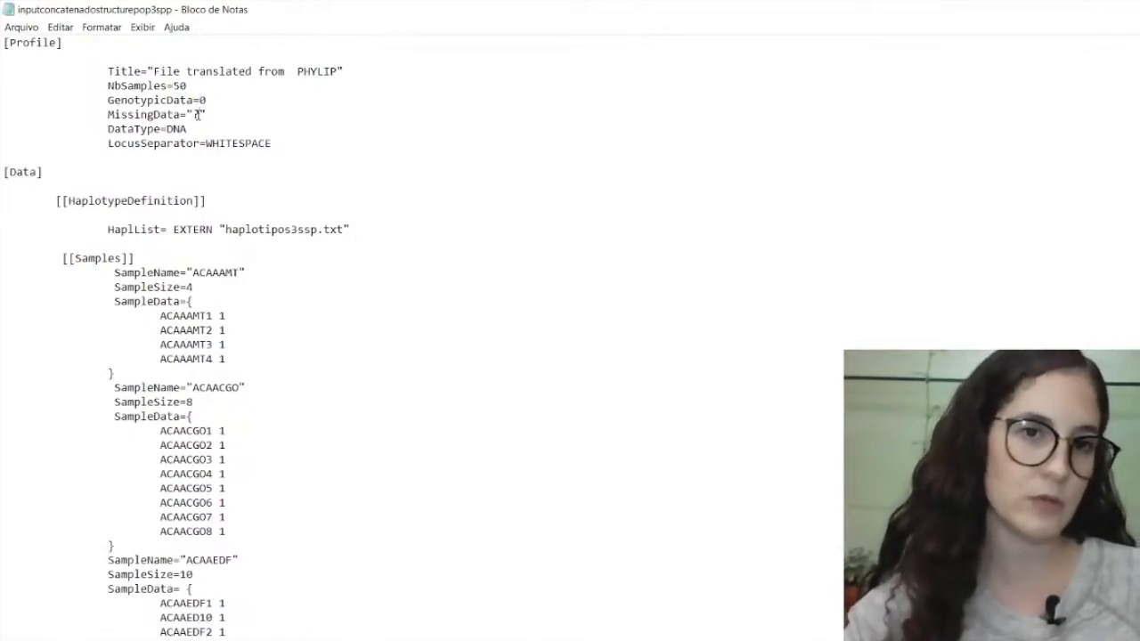
left_click_drag(194, 114, 180, 129)
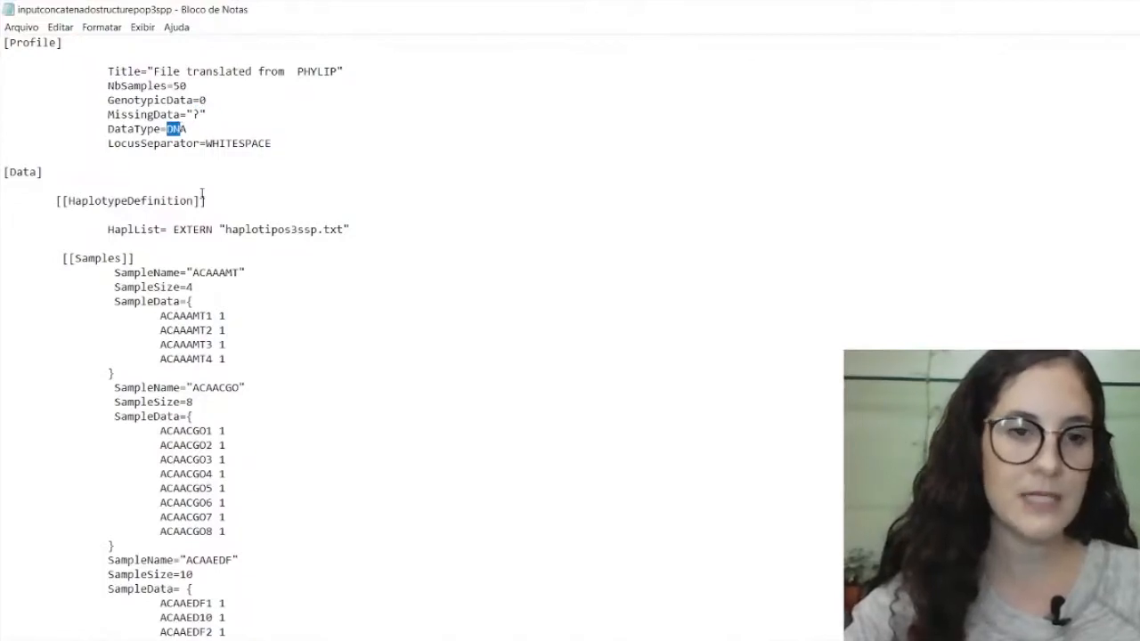
Step: Highlight the quoted external haplotype file name on the HaplList line under [[HaplotypeDefinition]]
scroll(153, 166, "down", 1)
left_click_drag(108, 186, 346, 186)
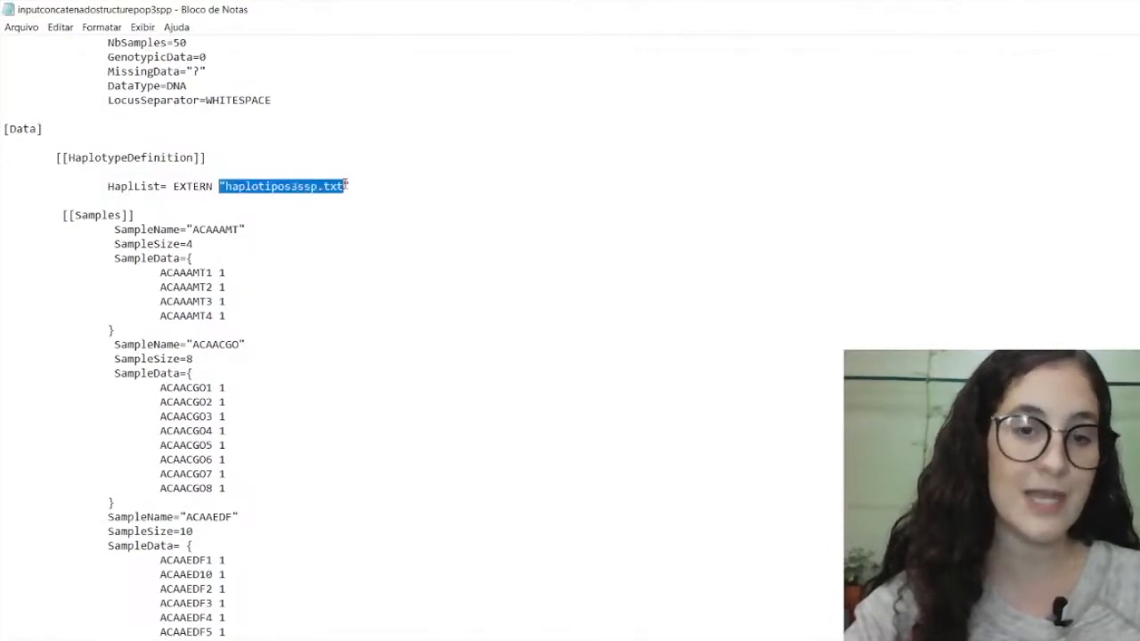
left_click(277, 188)
double_click(282, 189)
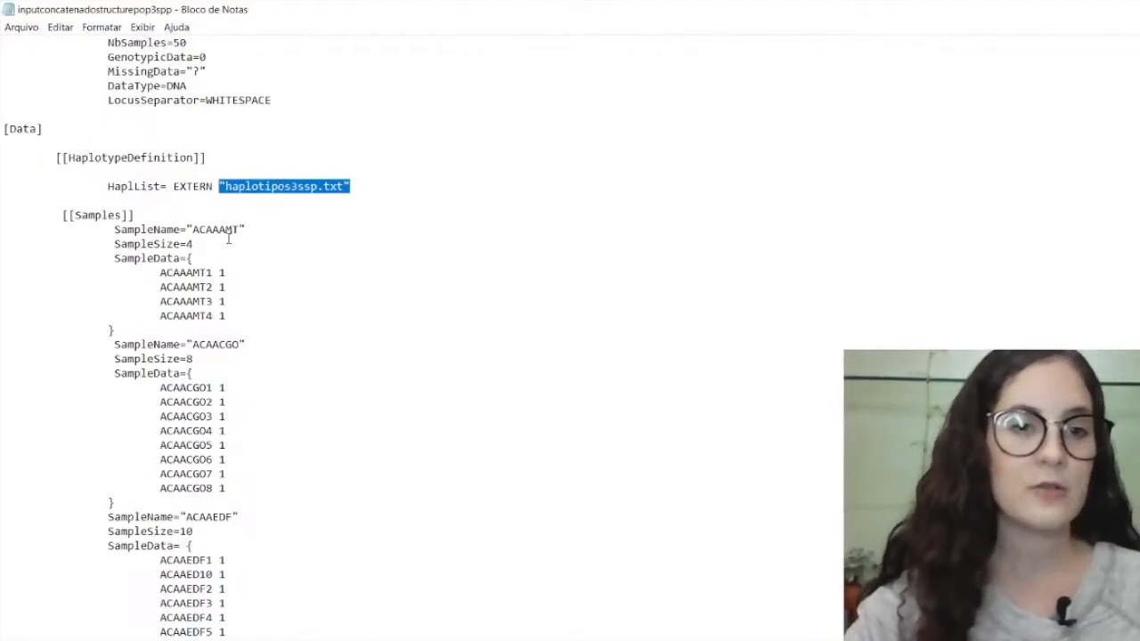
Step: Highlight the [[Samples]] heading and place the cursor at the start of the first SampleName line
scroll(228, 239, "down", 1)
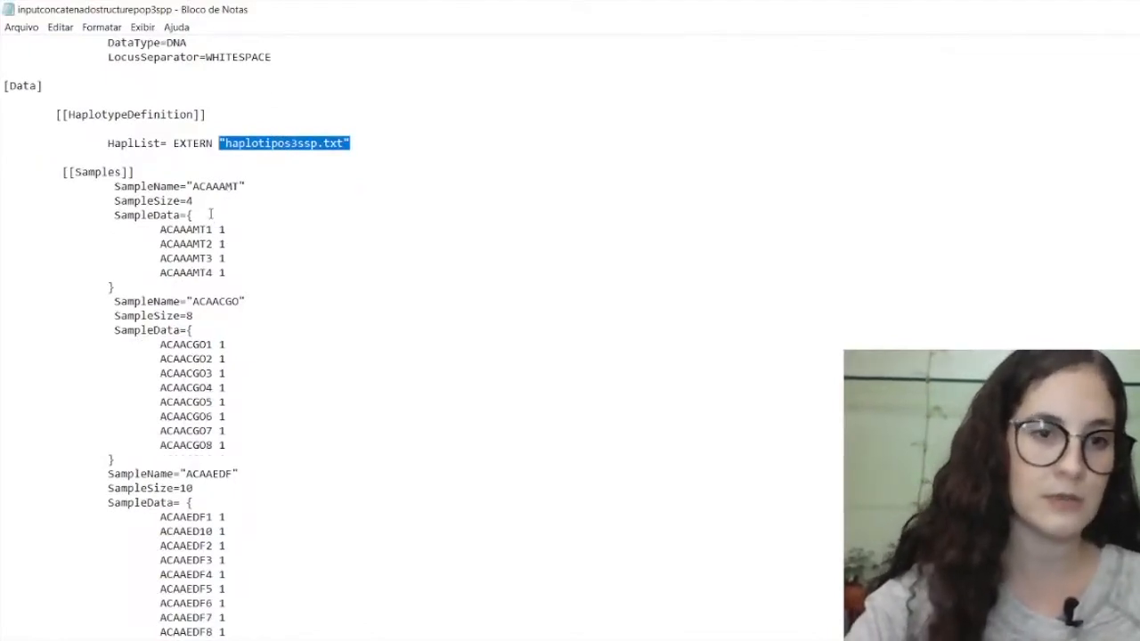
left_click_drag(63, 172, 141, 173)
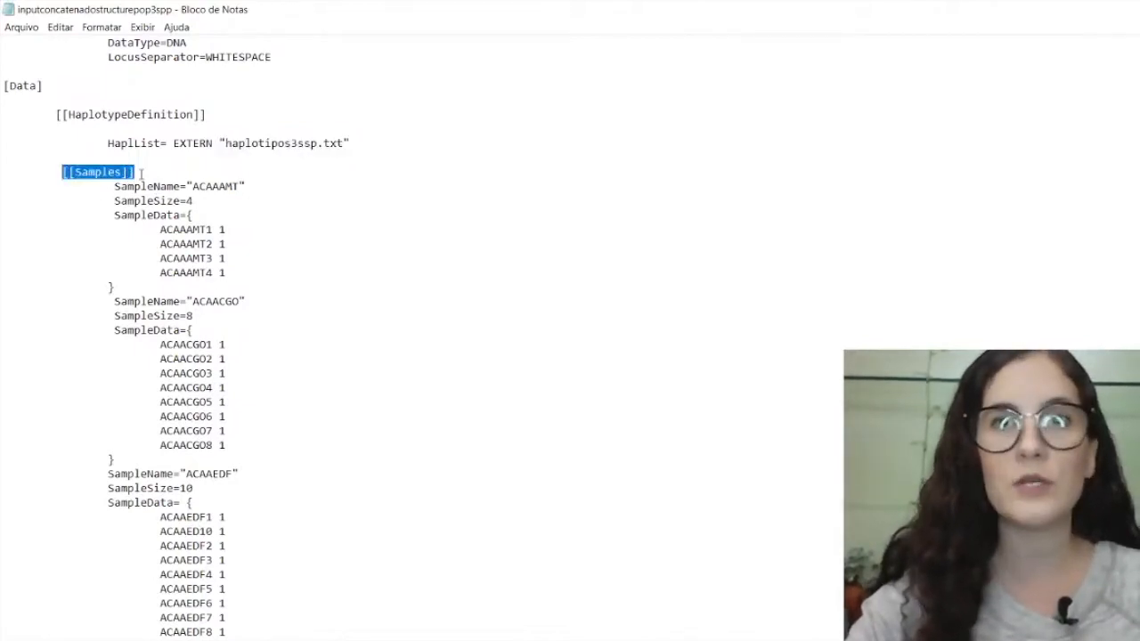
left_click(109, 187)
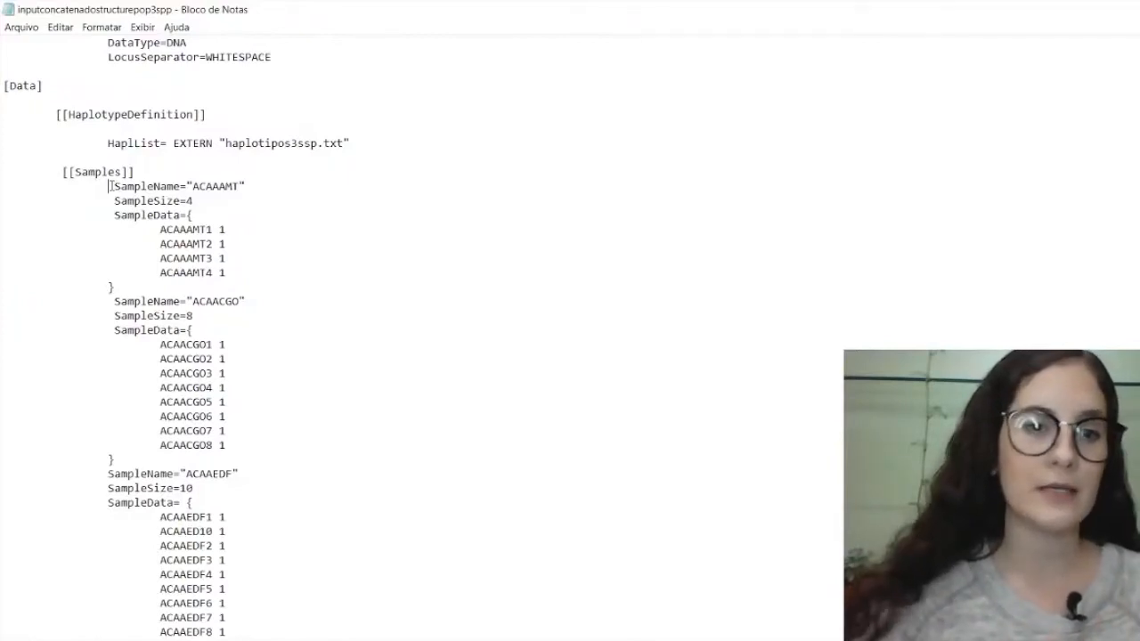
Step: Examine the parts of the first haplotype name, ACAAAMT1, by highlighting AC, the last A before MT, and the letters MT
left_click_drag(163, 229, 178, 230)
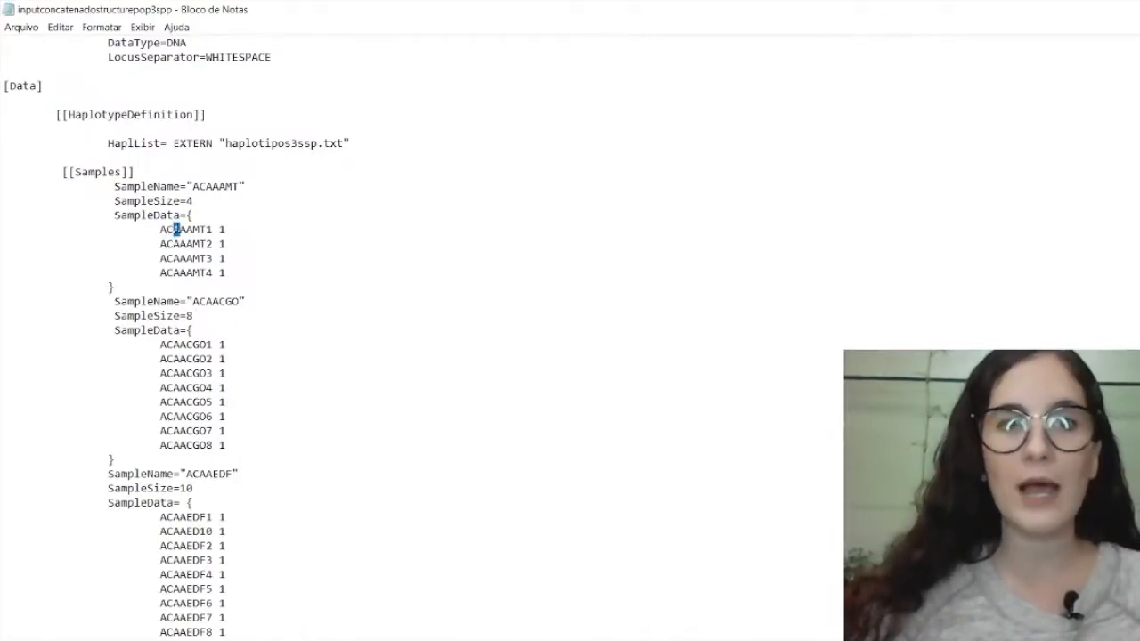
left_click_drag(162, 230, 176, 230)
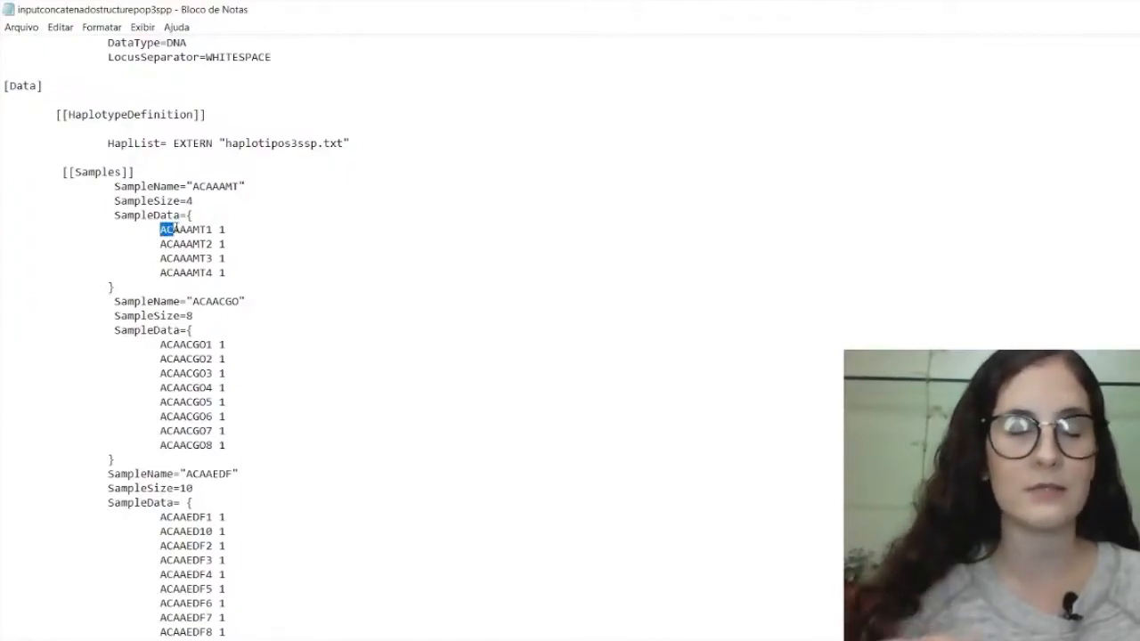
left_click(193, 236)
left_click_drag(192, 230, 186, 230)
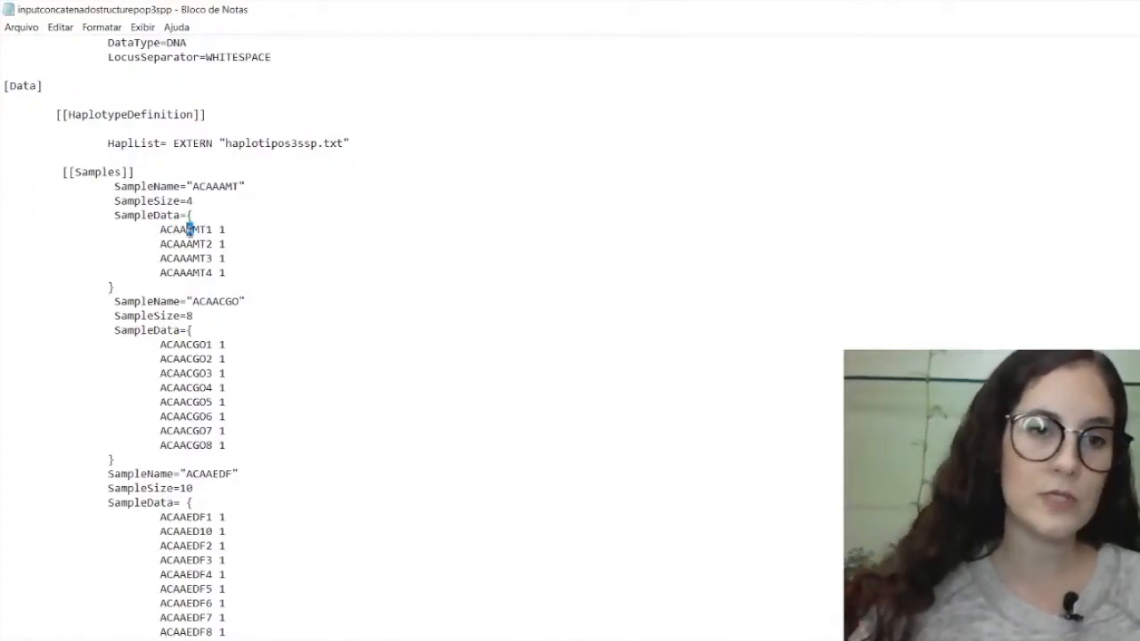
left_click(189, 230)
left_click_drag(193, 230, 205, 229)
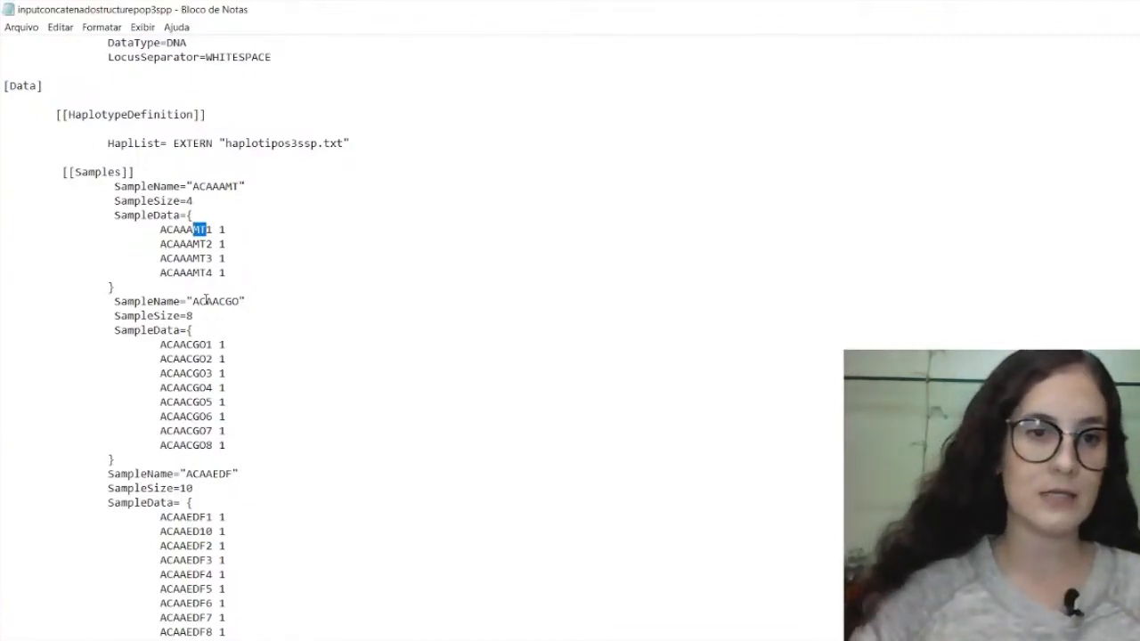
Step: Inspect the first population's SampleName and its quotation marks, its four SampleData entries, and its SampleSize value
mouse_move(111, 186)
left_mouse_down()
mouse_move(242, 186)
mouse_move(114, 186)
left_mouse_up()
left_click(241, 186)
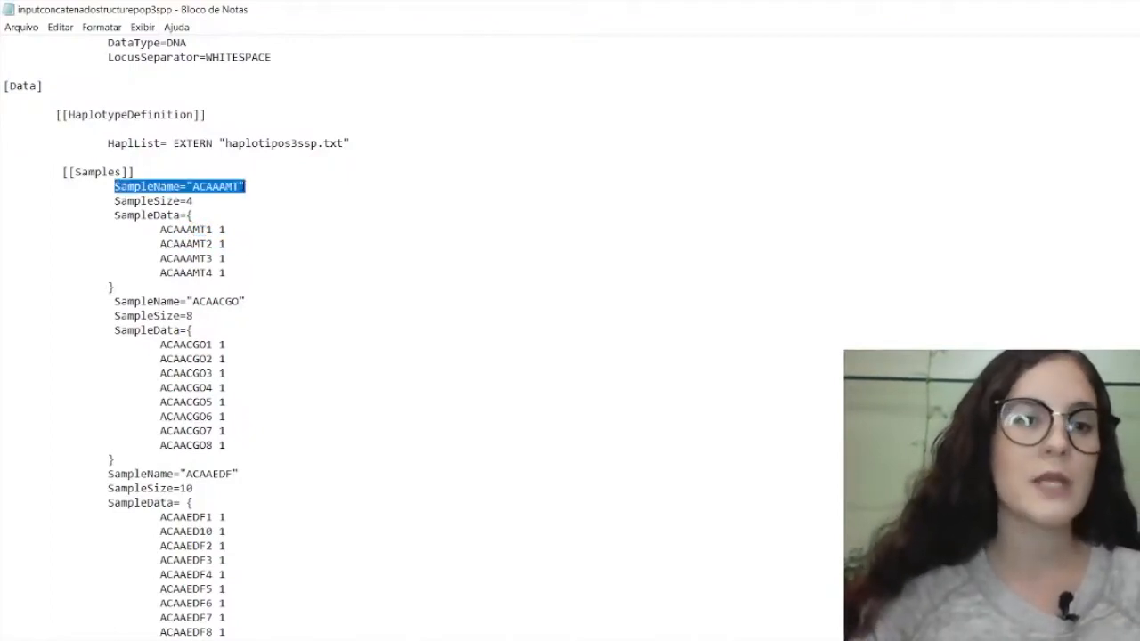
left_click(246, 187)
left_click_drag(246, 186, 186, 186)
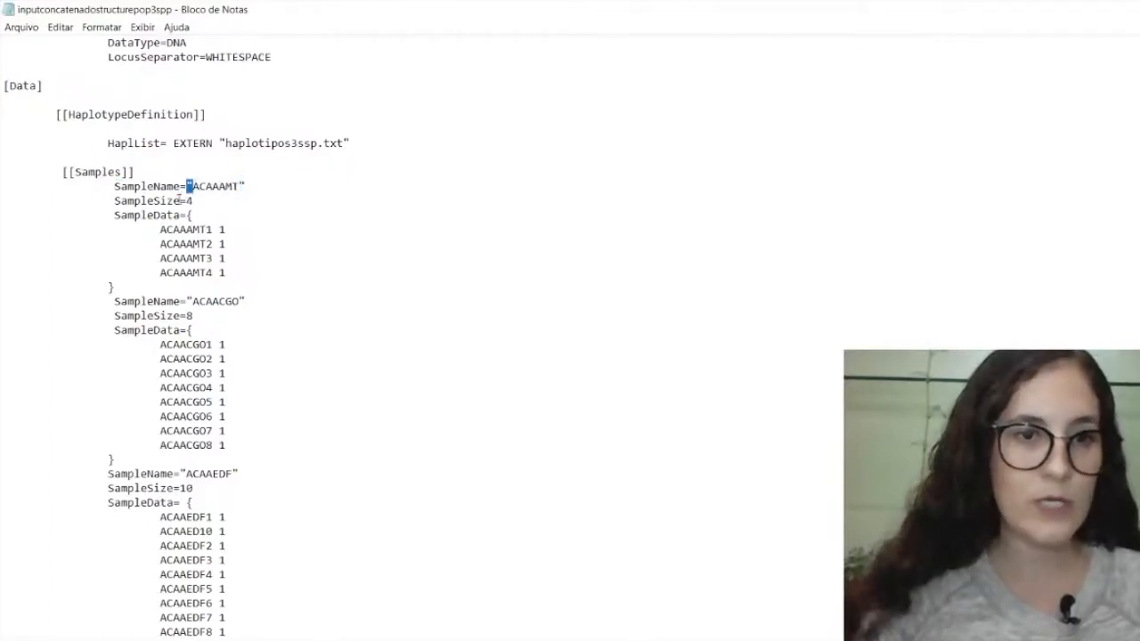
left_click_drag(186, 200, 227, 273)
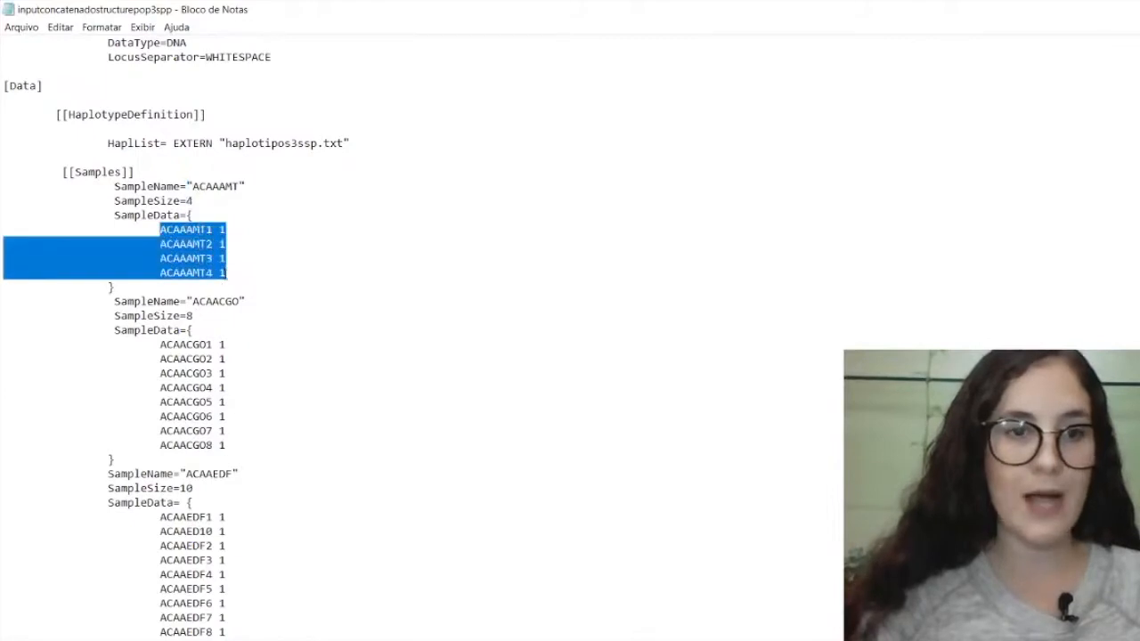
double_click(188, 201)
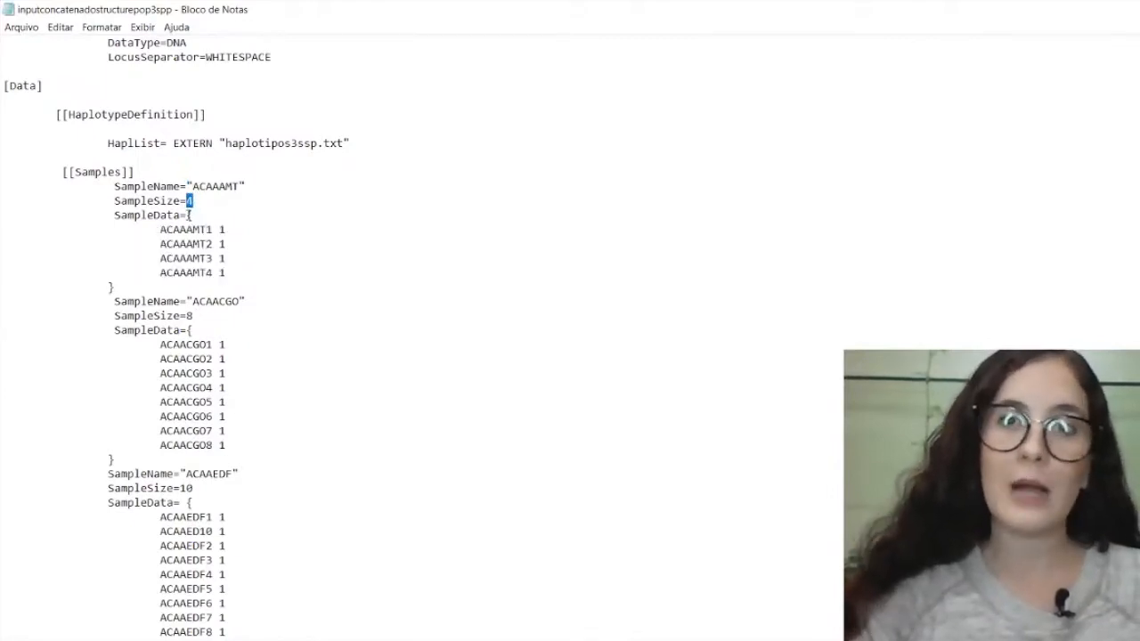
Step: Highlight the braces enclosing the first population's SampleData, and the second population's name, haplotype entries and closing brace
left_click_drag(186, 215, 194, 217)
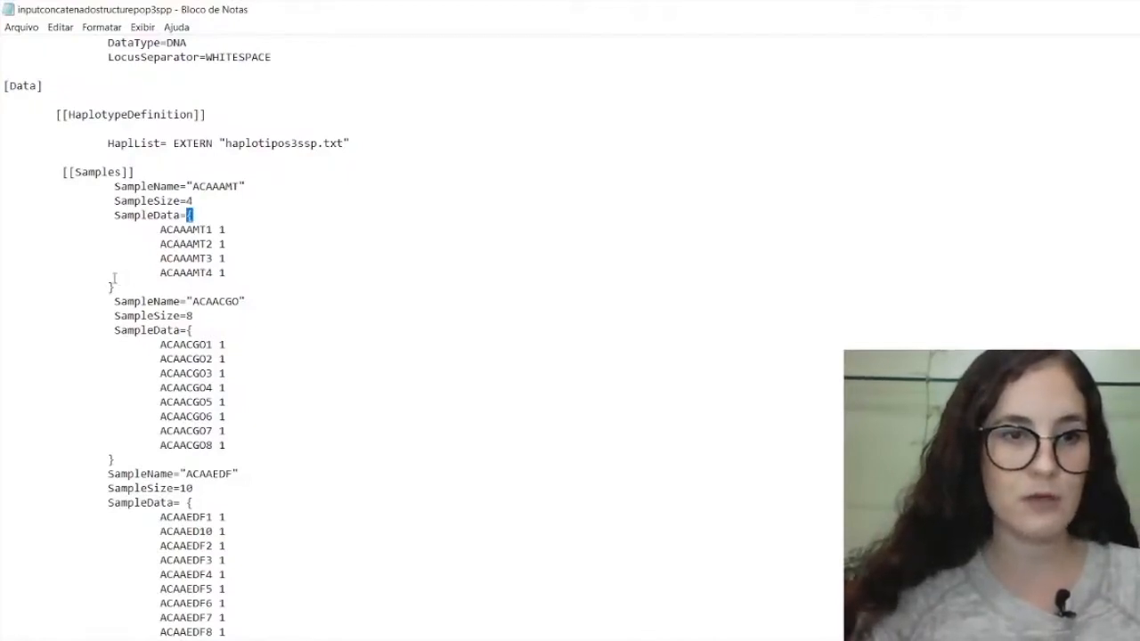
left_click_drag(108, 286, 115, 287)
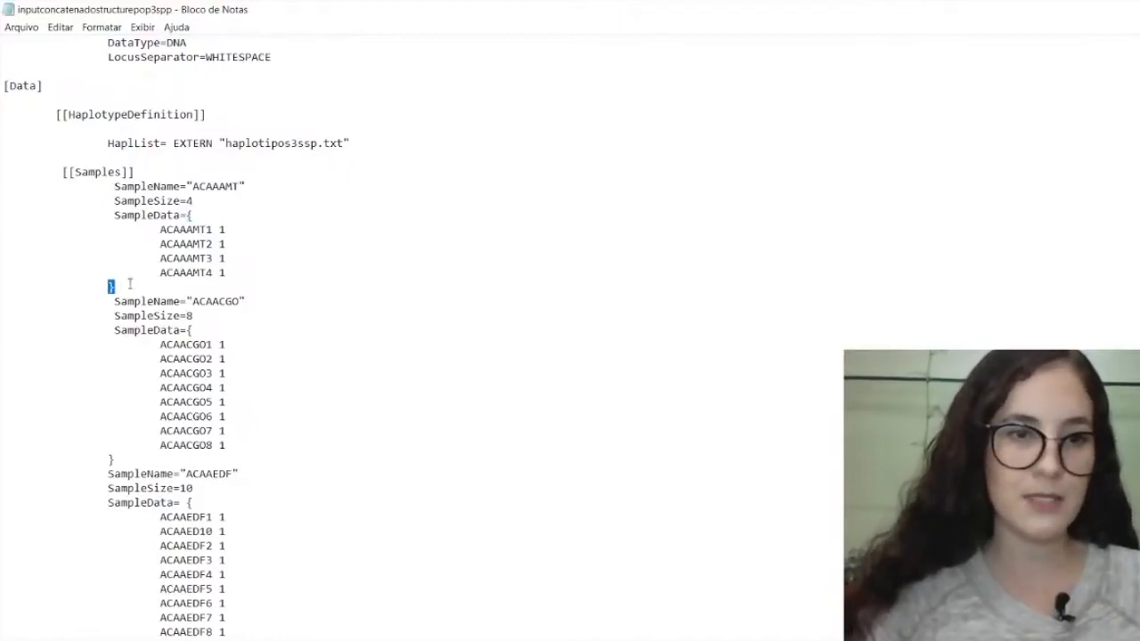
left_click_drag(120, 303, 222, 301)
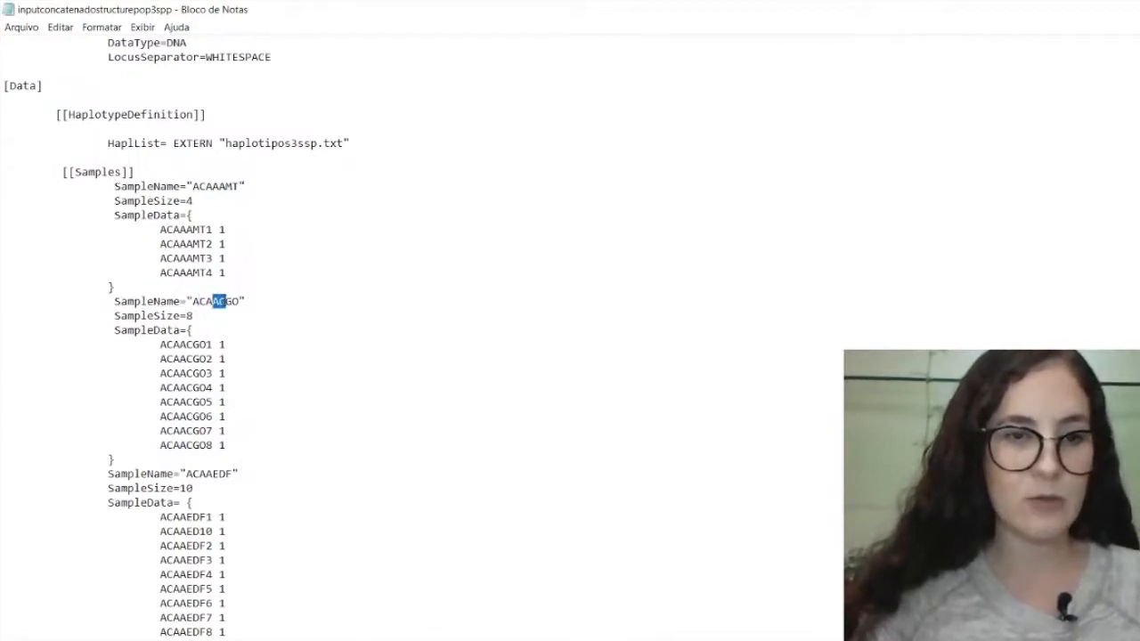
left_click(190, 316)
left_click_drag(190, 316, 232, 427)
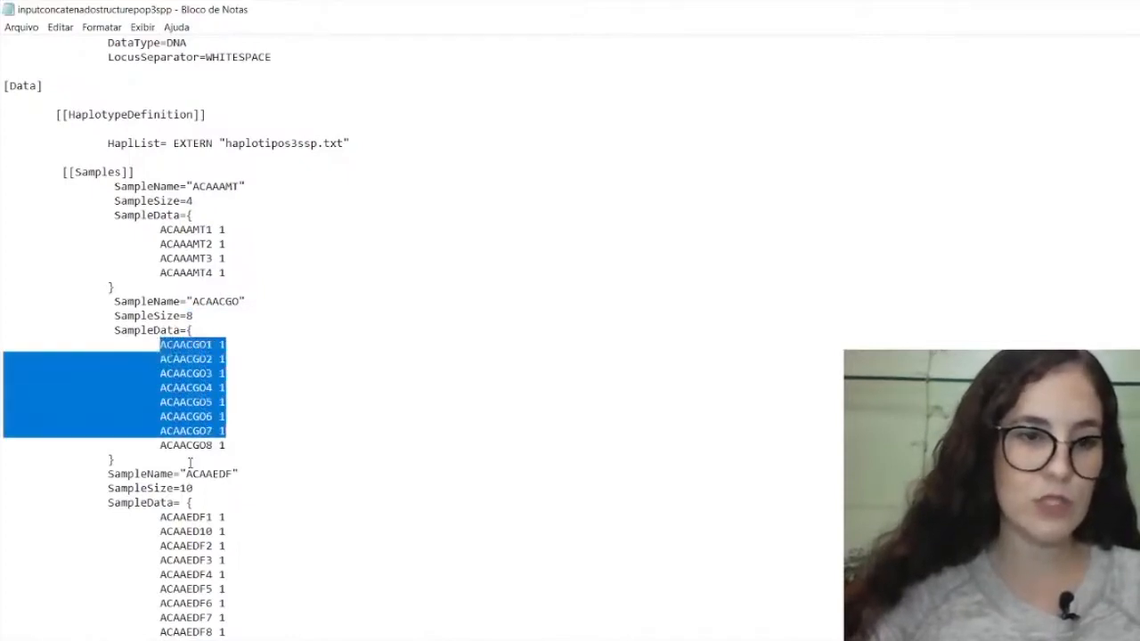
left_click_drag(117, 464, 94, 463)
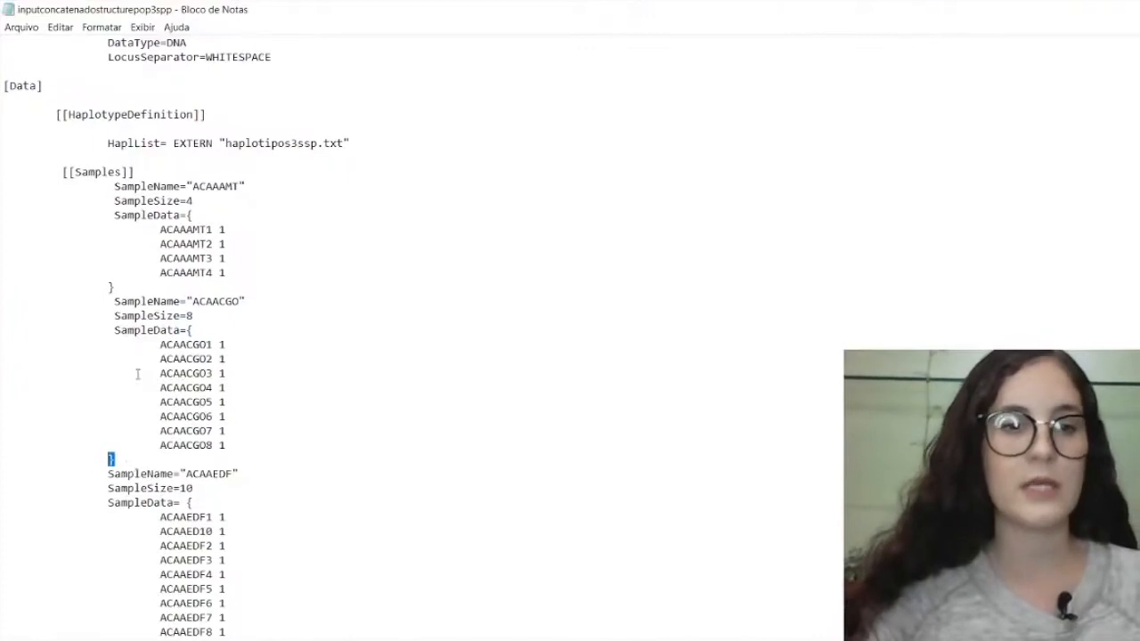
Step: Examine the SampleName, SampleSize and SampleData blocks of the further populations under [[Samples]], from ACAAEDF onward
scroll(166, 299, "down", 4)
scroll(165, 293, "down", 7)
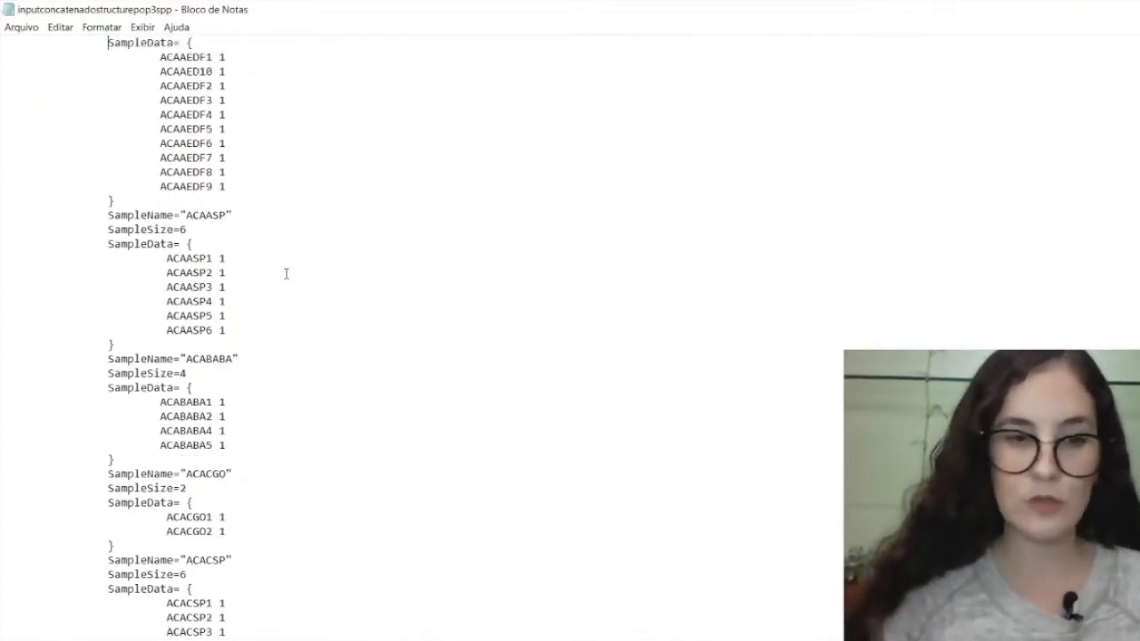
key("Down")
key("Down")
key("Down")
key("Down")
key("Down")
key("Down")
key("Down")
key("Down")
key("Down")
key("Down")
key("Down")
key("Down")
key("Down")
key("Down")
key("Down")
key("Down")
key("Down")
key("Down")
key("Down")
key("Down")
key("Down")
key("Down")
key("Down")
key("Down")
key("Down")
key("Down")
key("Down")
key("Down")
key("Down")
key("Down")
key("Down")
key("Down")
key("Down")
key("Down")
key("Down")
key("Down")
key("Down")
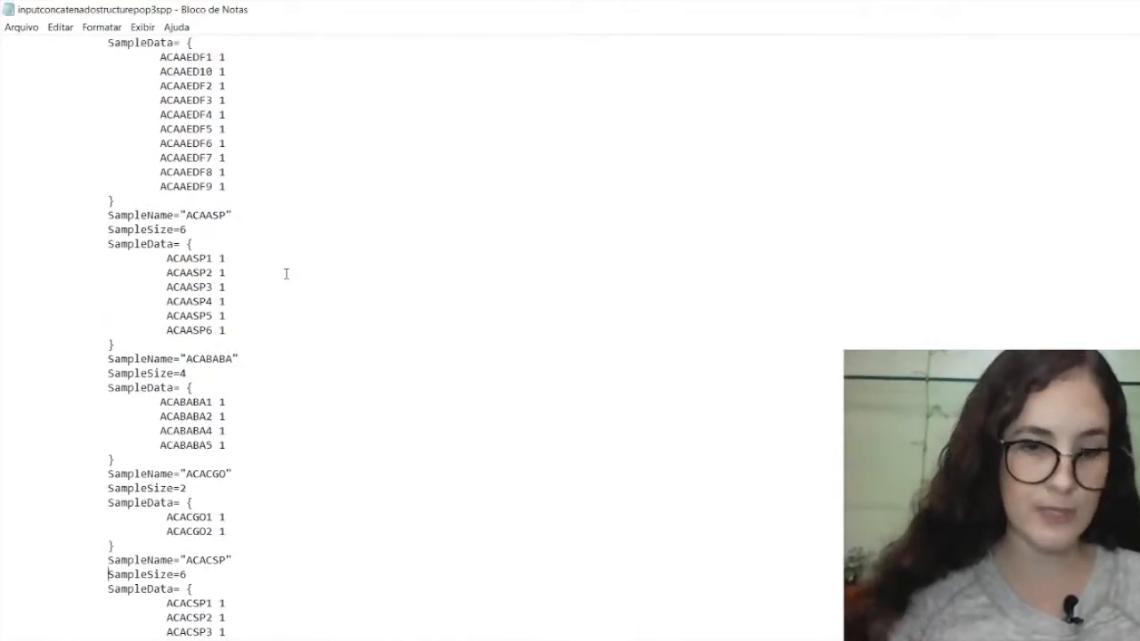
type("3")
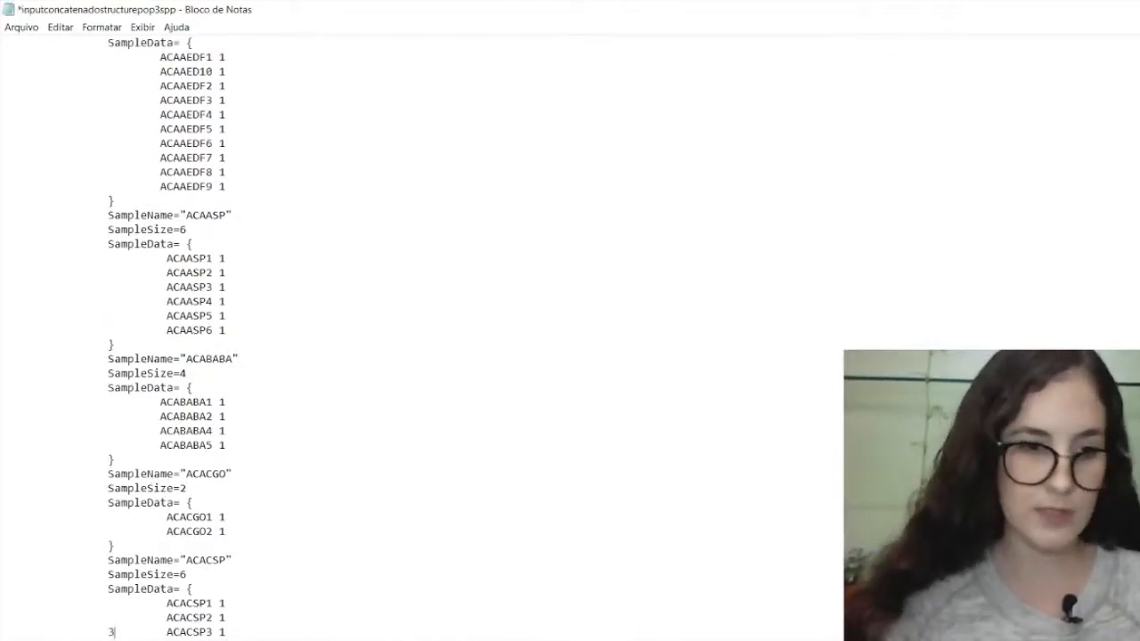
key("BackSpace")
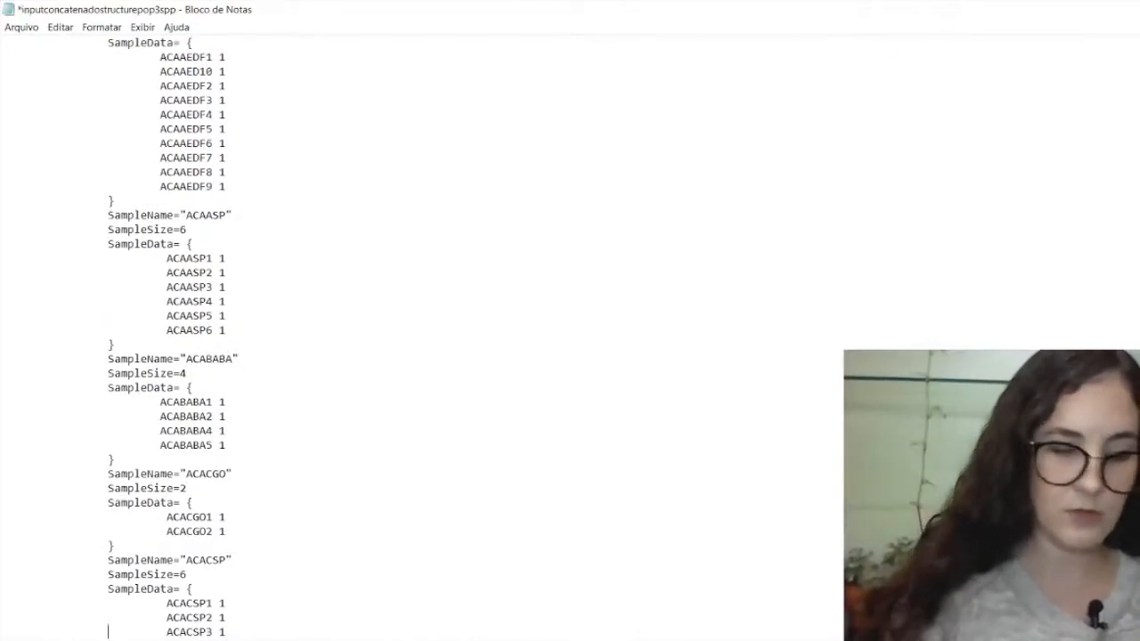
key("Down")
key("Down")
key("Down")
key("Down")
key("Down")
key("Down")
key("Down")
key("Down")
key("Down")
key("Down")
key("Down")
key("Down")
key("Down")
key("Down")
key("Down")
key("Down")
key("Down")
key("Down")
key("Down")
key("Down")
key("Down")
key("Down")
key("Down")
key("Down")
key("Down")
key("Down")
key("Down")
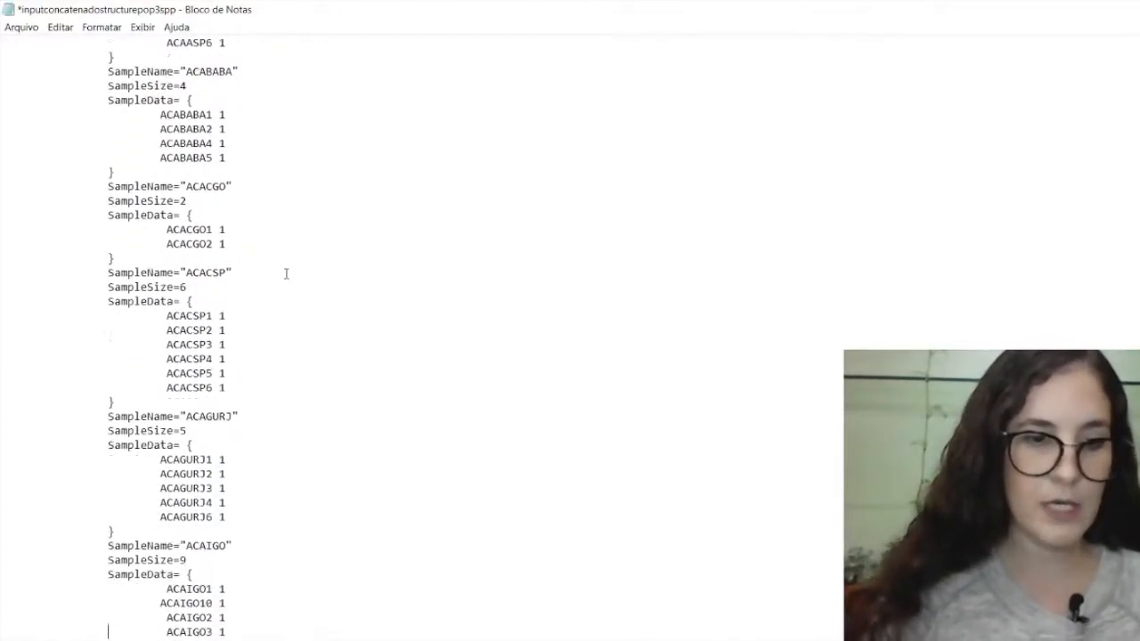
key("Down")
key("Down")
key("Down")
key("Down")
key("Down")
key("Down")
key("Down")
key("Down")
key("Down")
key("Down")
key("Down")
key("Down")
key("Down")
key("Down")
key("Down")
key("Down")
key("Down")
key("Down")
key("Down")
key("Down")
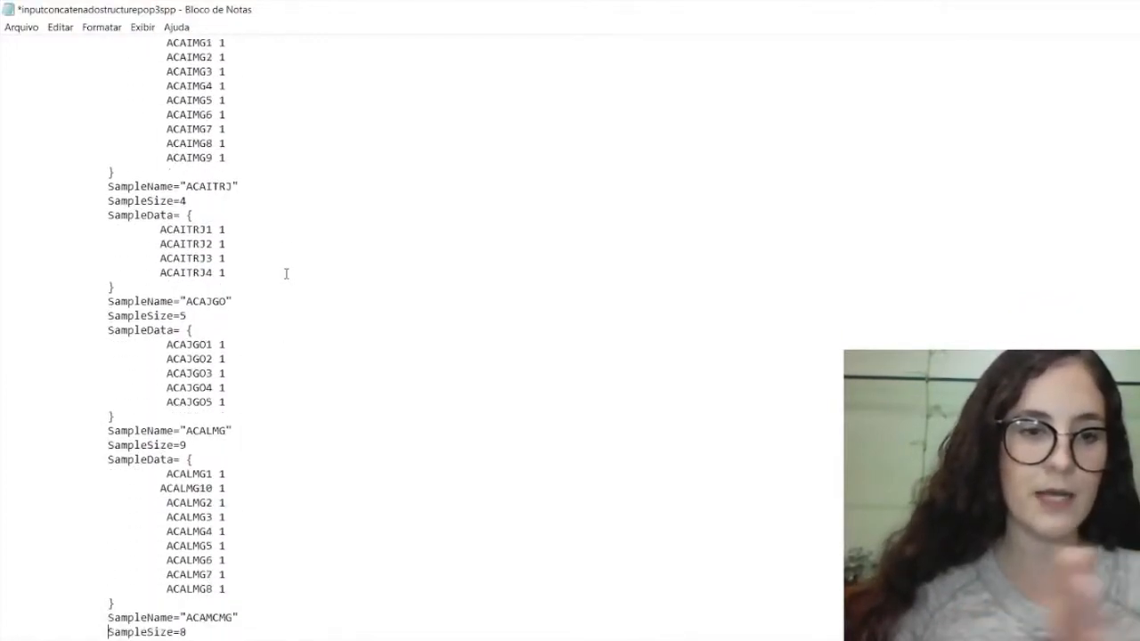
key("Down")
key("Down")
key("Down")
key("Down")
key("Down")
key("Down")
key("Down")
key("Down")
key("Down")
key("Down")
key("Down")
key("Down")
key("Down")
key("Down")
key("Down")
key("Down")
key("Down")
key("Down")
key("Down")
key("Down")
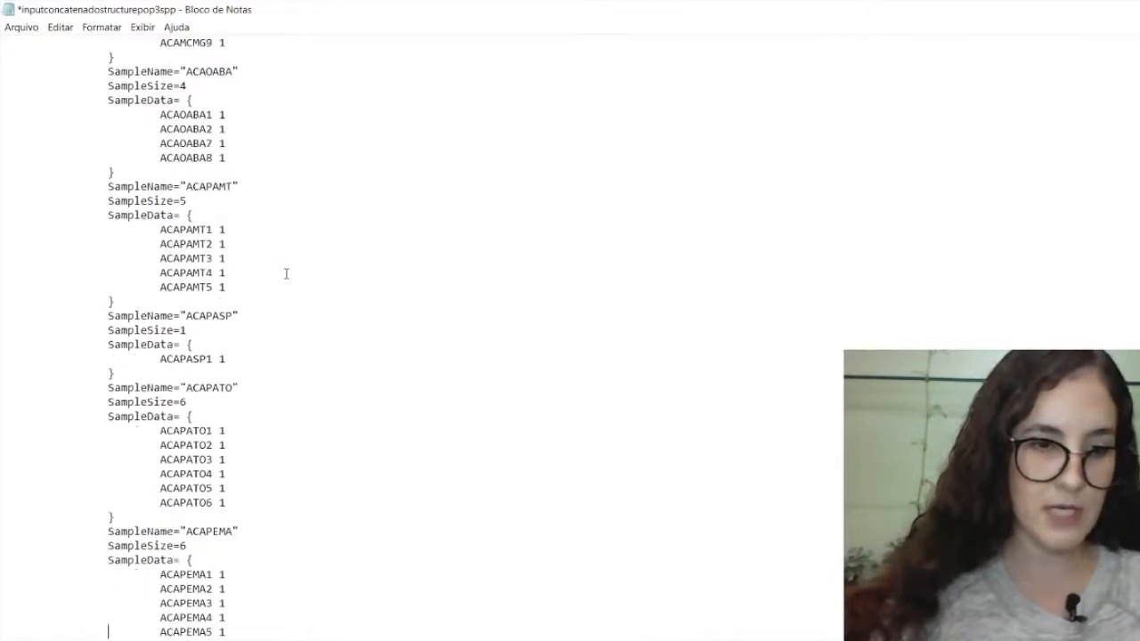
key("Down")
key("Down")
key("Down")
key("Down")
key("Down")
key("Down")
key("Down")
key("Down")
key("Down")
key("Down")
key("Down")
key("Down")
key("Down")
key("Down")
key("Down")
key("Down")
key("Down")
key("Down")
key("Down")
key("Down")
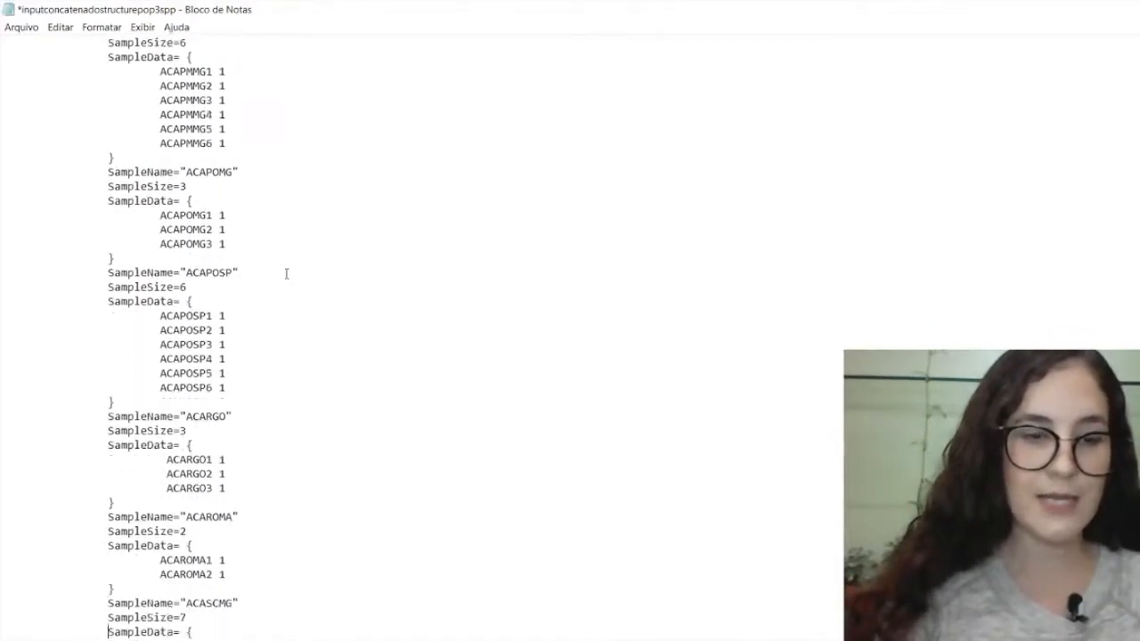
key("Down")
key("Down")
key("Down")
key("Down")
key("Down")
key("Down")
key("Down")
key("Down")
key("Down")
key("Down")
key("Down")
key("Down")
key("Down")
key("Down")
key("Down")
key("Down")
key("Down")
key("Down")
key("Down")
key("Down")
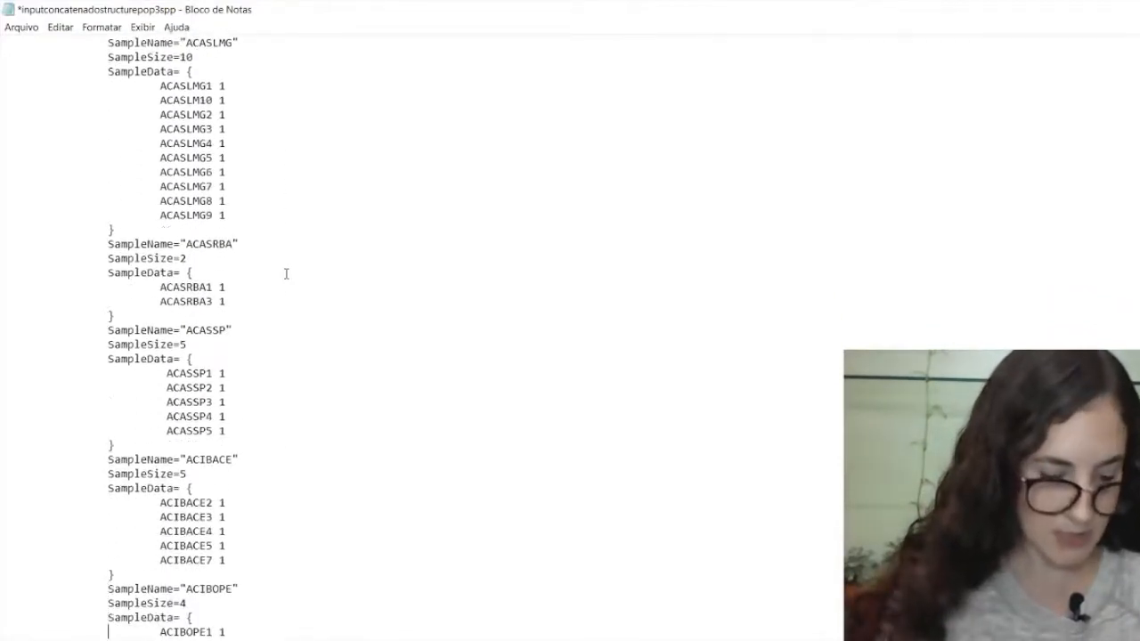
Step: Examine the remaining population blocks under [[Samples]], from ACIBOPE through ACTSBDM, up to the [[Structure]] section
key("Down")
key("Down")
key("Down")
key("Down")
key("Down")
key("Down")
key("Down")
key("Down")
key("Down")
key("Down")
key("Down")
key("Down")
key("Down")
key("Down")
key("Down")
key("Down")
key("Down")
key("Down")
key("Down")
key("Down")
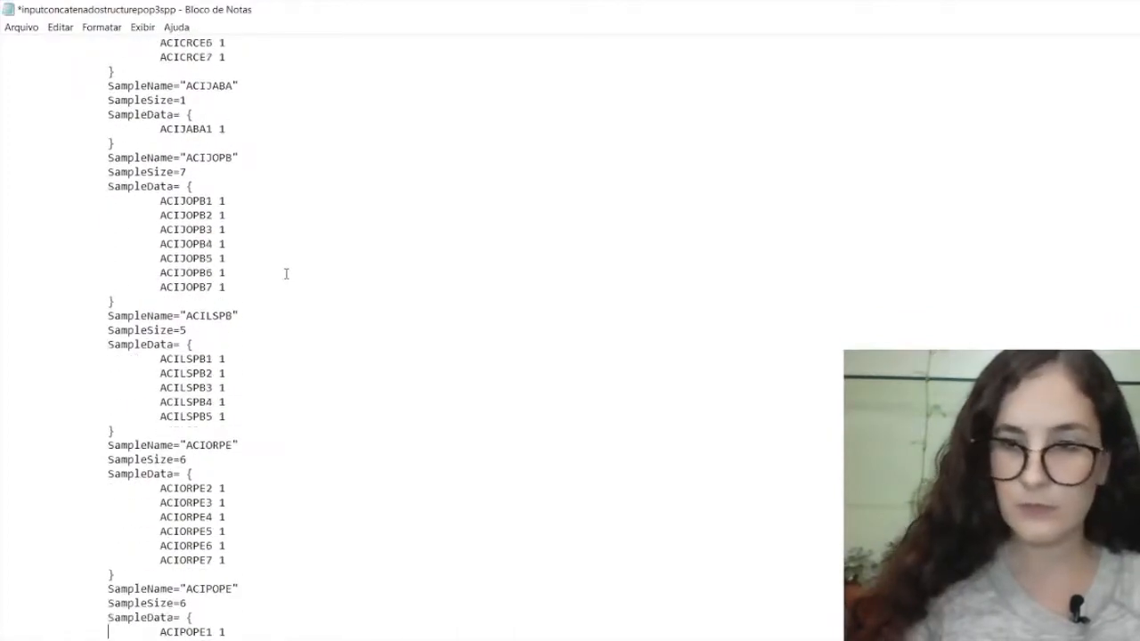
key("Down")
key("Down")
key("Down")
key("Down")
key("Down")
key("Down")
key("Down")
key("Down")
key("Down")
key("Down")
key("Down")
key("Down")
key("Down")
key("Down")
key("Down")
key("Down")
key("Down")
key("Down")
key("Down")
key("Down")
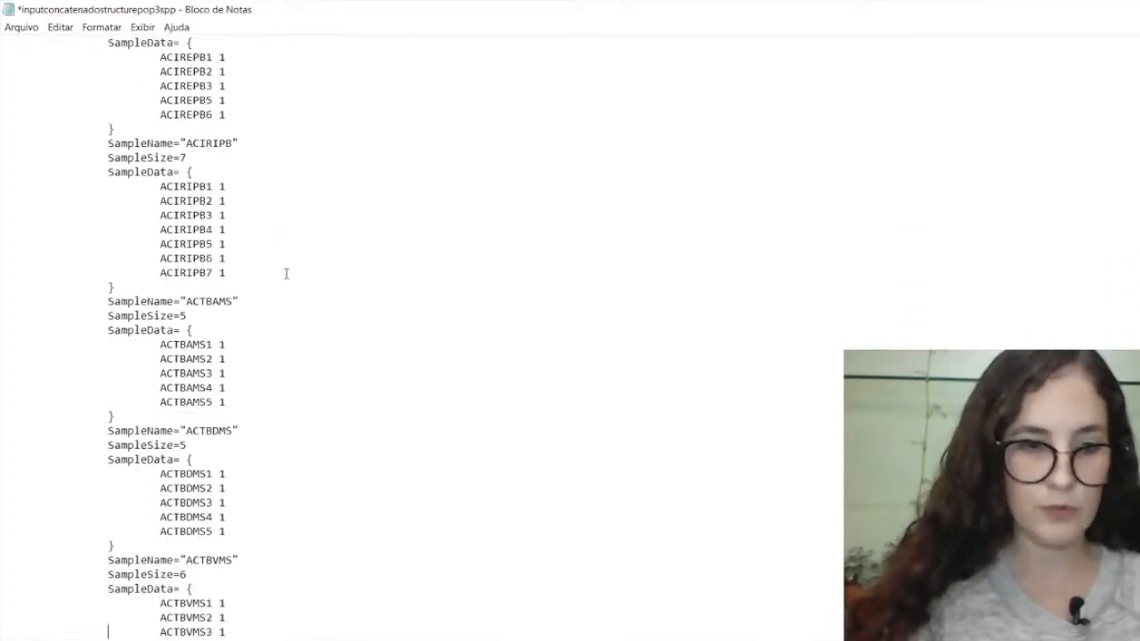
key("Down")
key("Down")
key("Down")
key("Down")
key("Down")
key("Down")
key("Down")
key("Down")
key("Down")
key("Down")
key("Down")
key("Down")
key("Down")
key("Down")
key("Down")
key("Down")
key("Down")
key("Down")
key("Down")
key("Down")
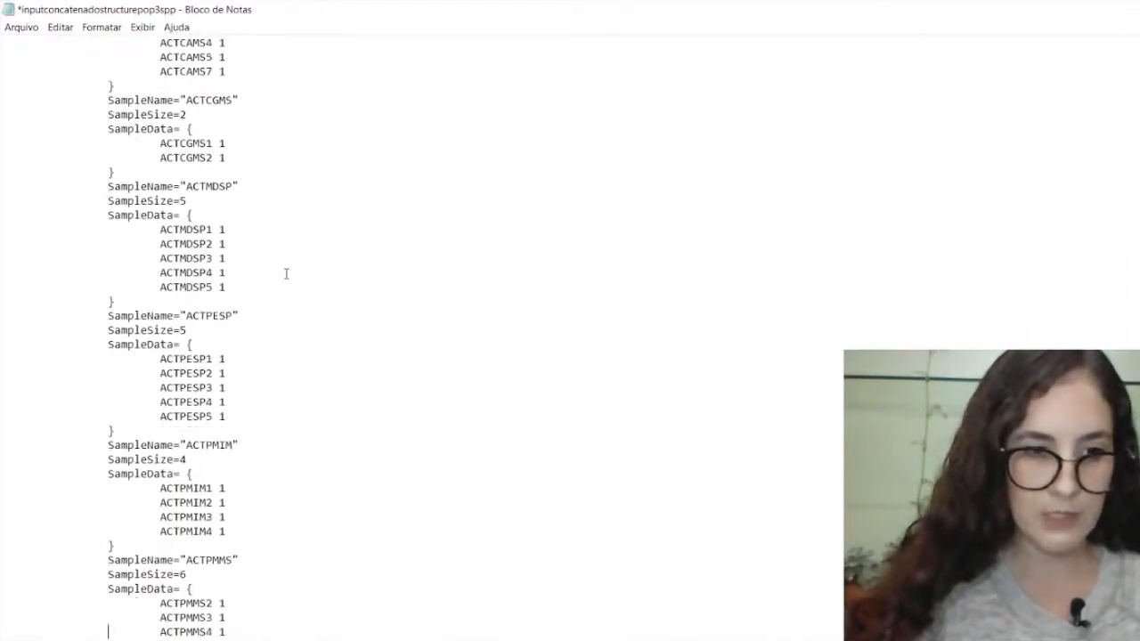
key("Down")
key("Down")
key("Down")
key("Down")
key("Down")
key("Down")
key("Down")
key("Down")
key("Down")
key("Down")
key("Down")
key("Down")
key("Down")
key("Down")
key("Down")
key("Down")
key("Down")
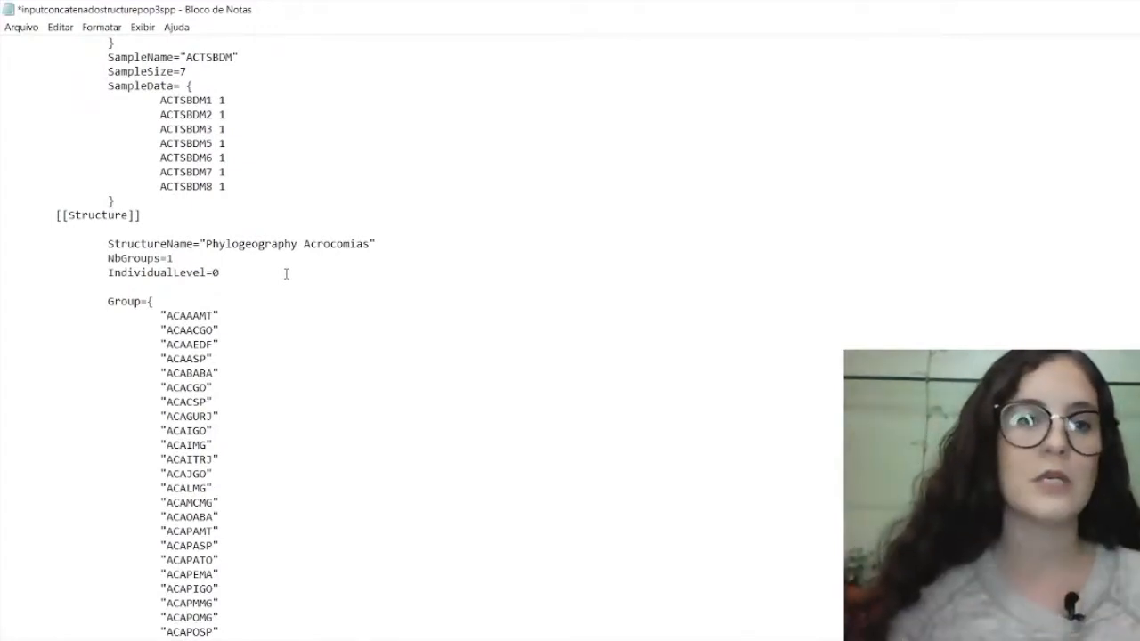
Step: Highlight the [[Structure]] heading and its StructureName, NbGroups and IndividualLevel lines
left_click_drag(104, 199, 141, 215)
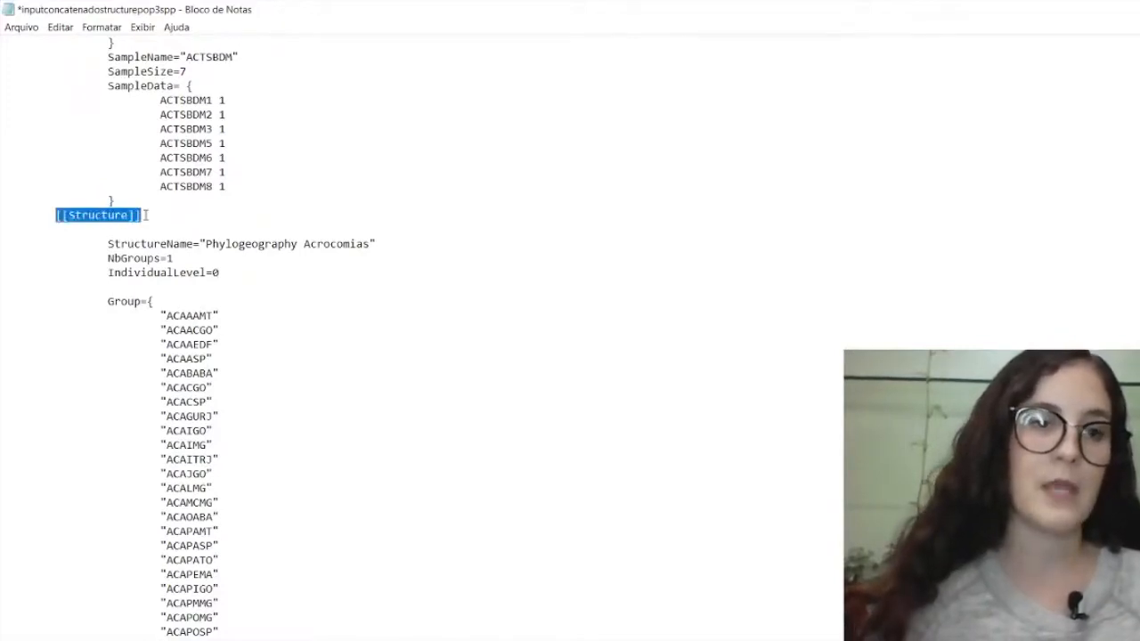
left_click(140, 215)
left_click_drag(140, 214, 57, 222)
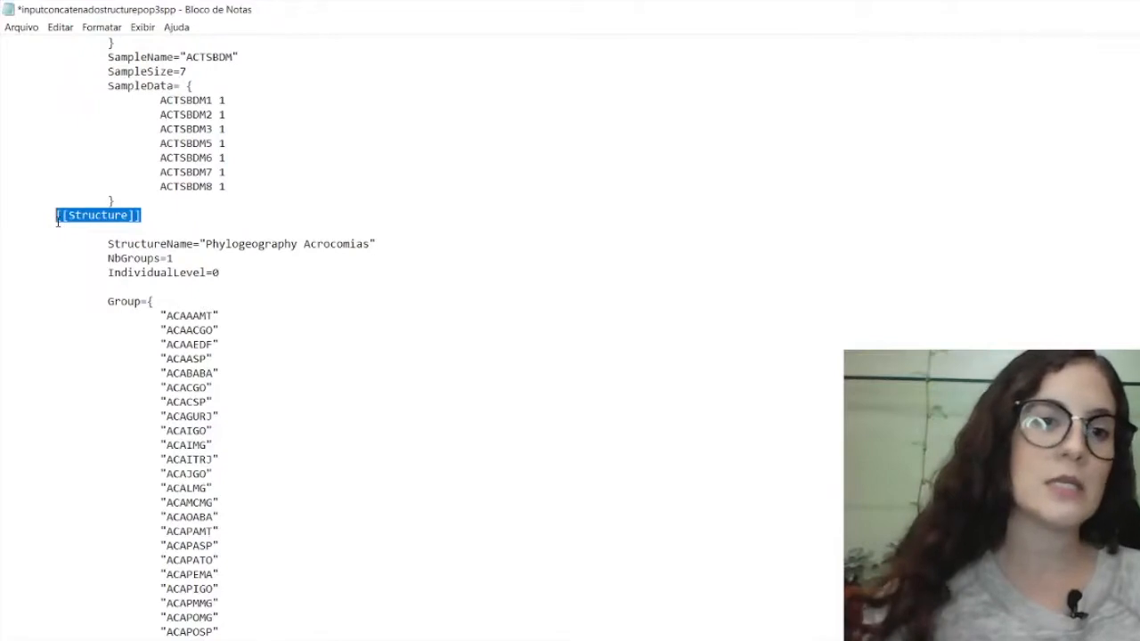
left_click(108, 241)
left_click_drag(108, 241, 220, 273)
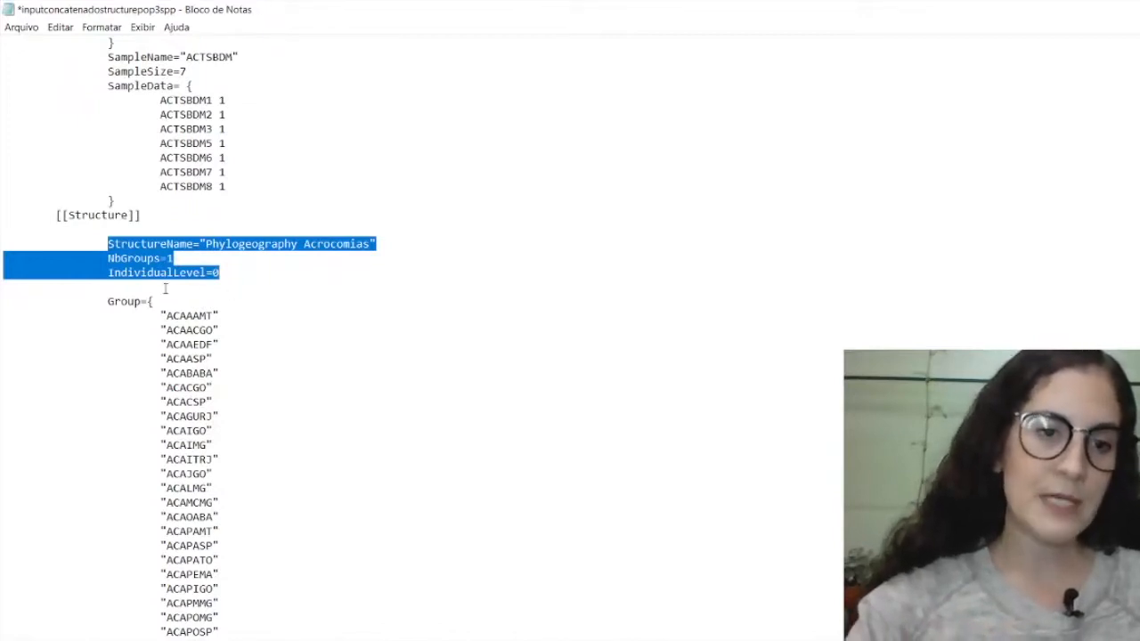
Step: Inspect the Group block under [[Structure]], highlighting its opening brace, the quoted population names and the closing brace
left_click_drag(106, 305, 179, 389)
scroll(179, 390, "down", 2)
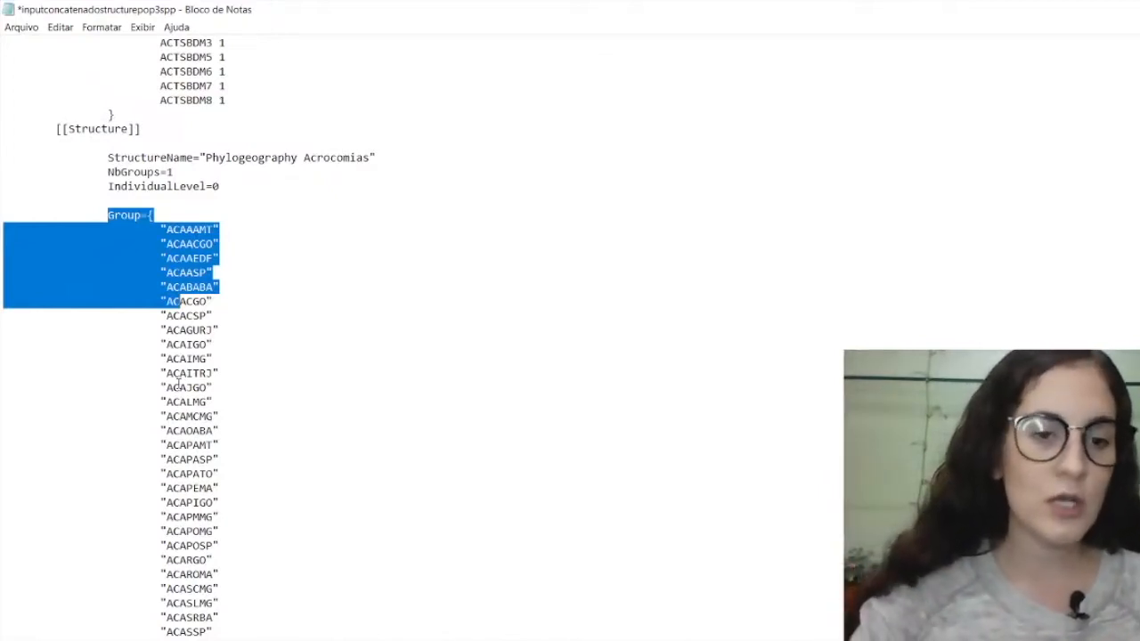
left_click_drag(107, 208, 157, 214)
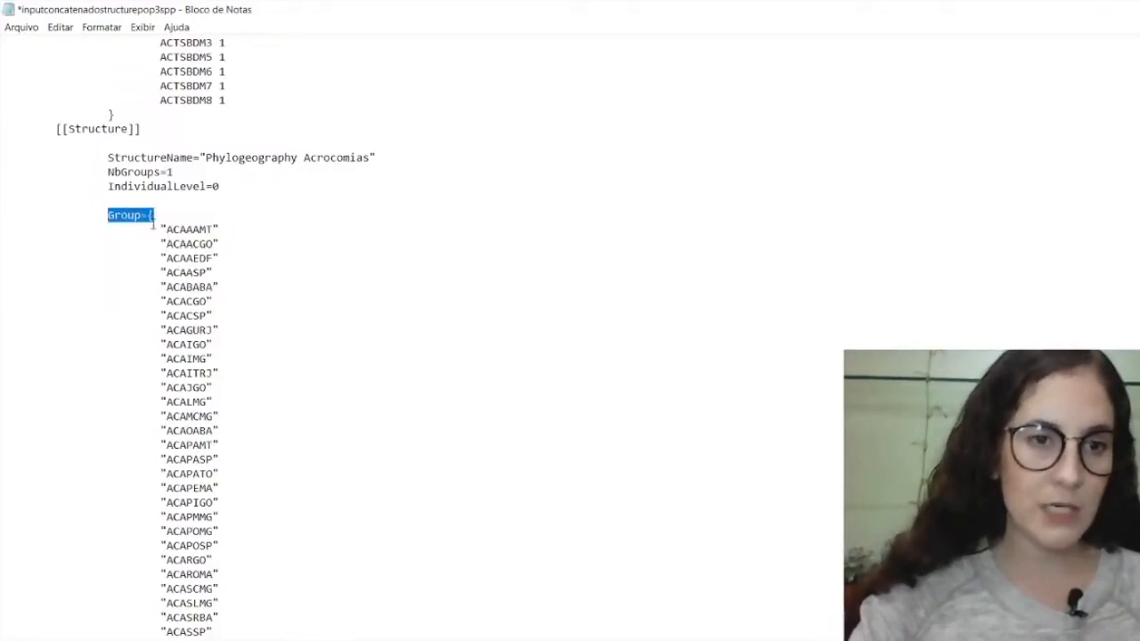
left_click_drag(135, 215, 154, 215)
scroll(178, 223, "down", 2)
left_click_drag(161, 146, 197, 186)
left_click(159, 168)
scroll(203, 278, "down", 5)
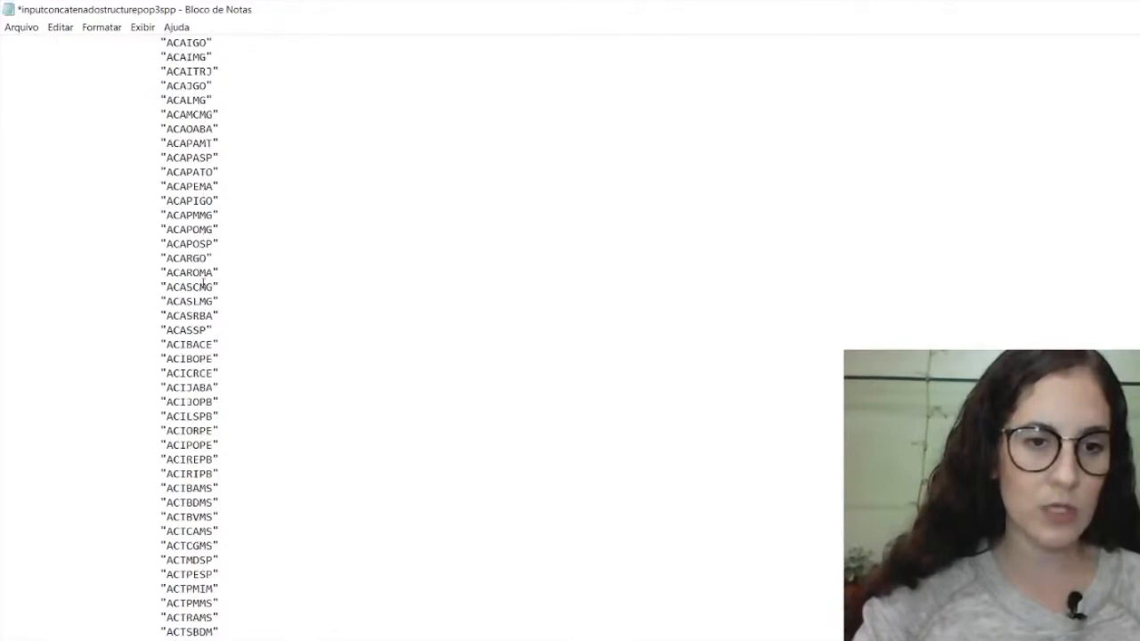
scroll(203, 284, "down", 1)
left_click_drag(165, 619, 159, 618)
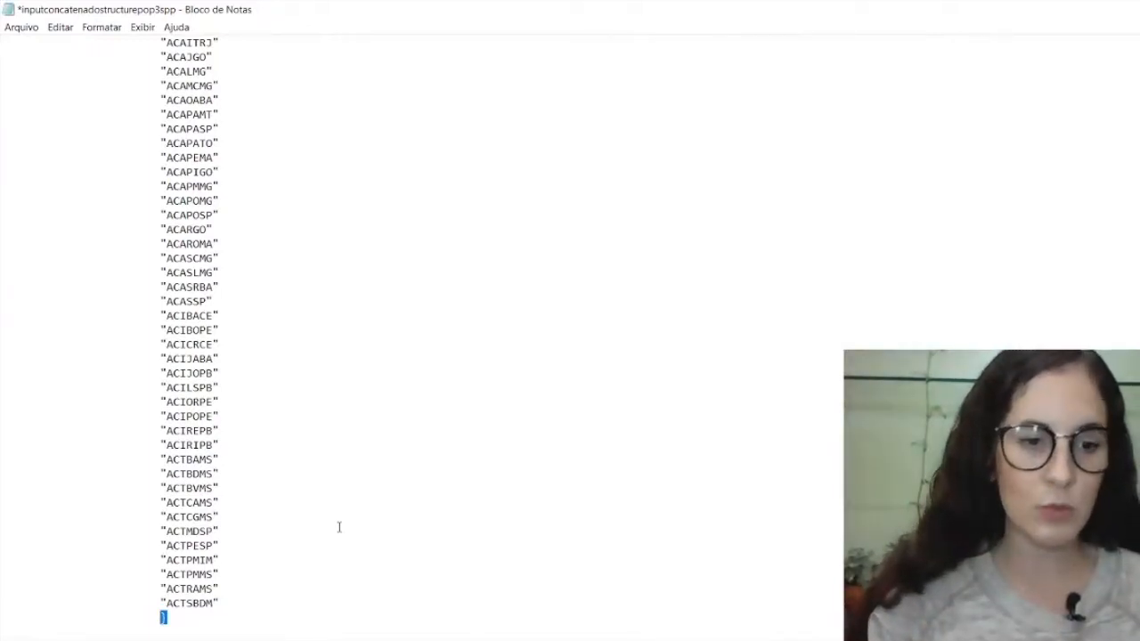
Step: Highlight the NbGroups line in the [[Structure]] section and then its value
scroll(338, 517, "up", 8)
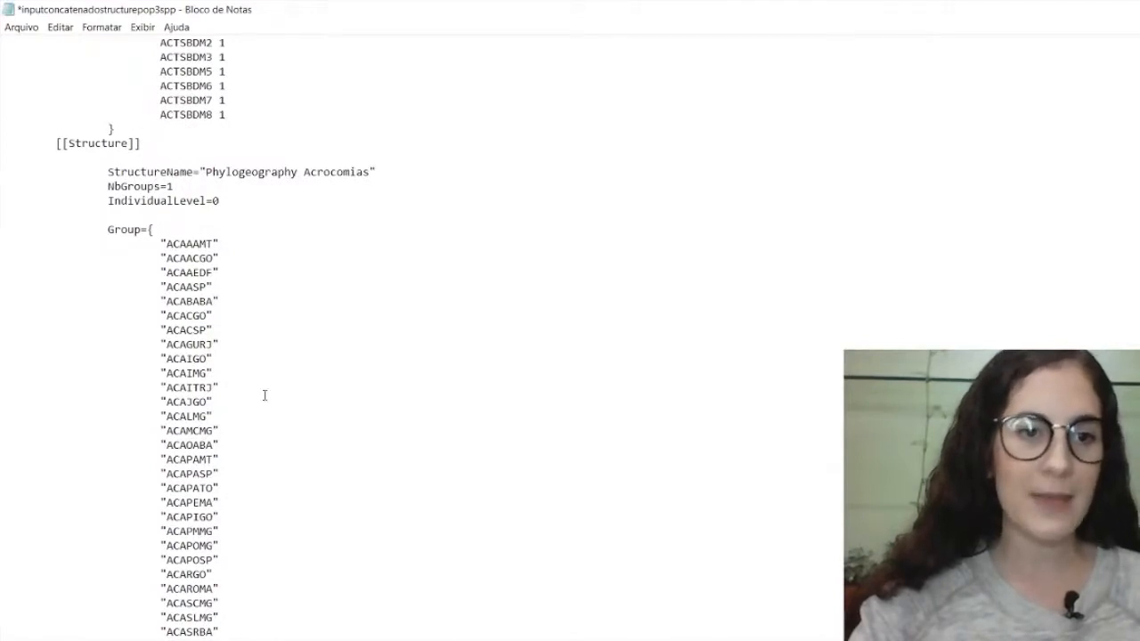
left_click_drag(107, 187, 173, 186)
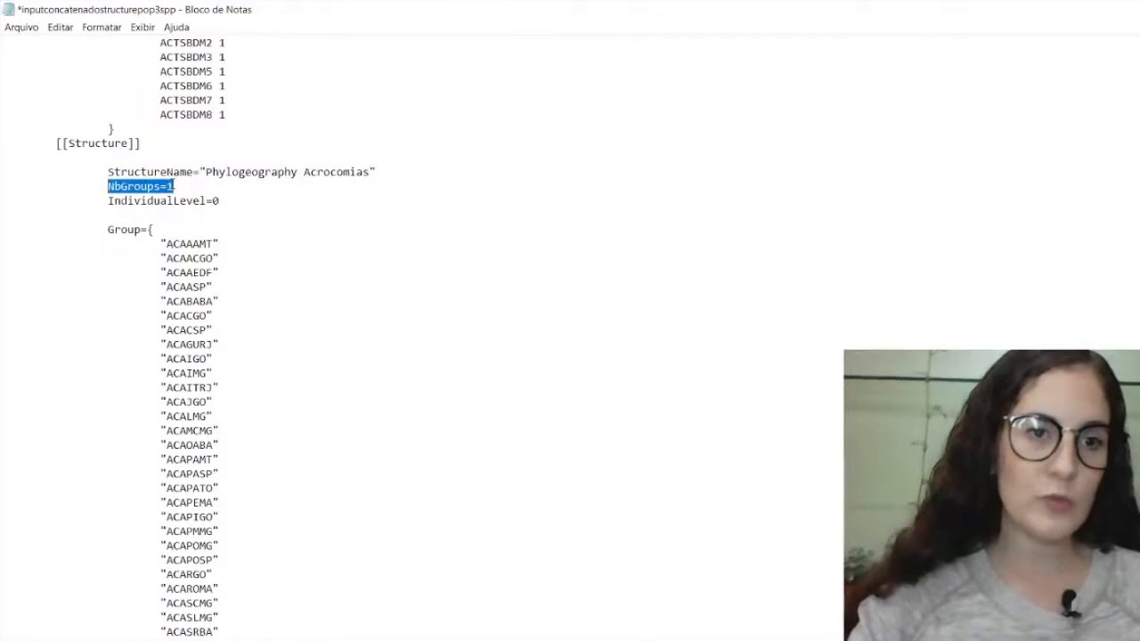
left_click(174, 186)
double_click(169, 186)
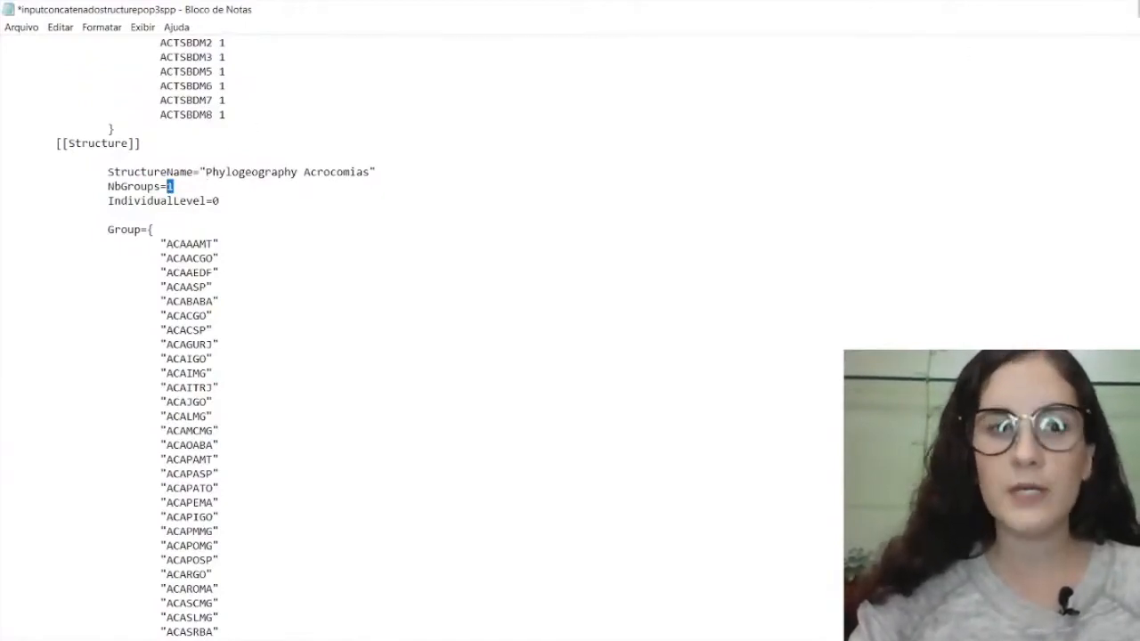
Step: Leave the concatenated input file and open exemploArlequinPopMantel from the ModeloSequência folder in Notepad++
left_click(1139, 8)
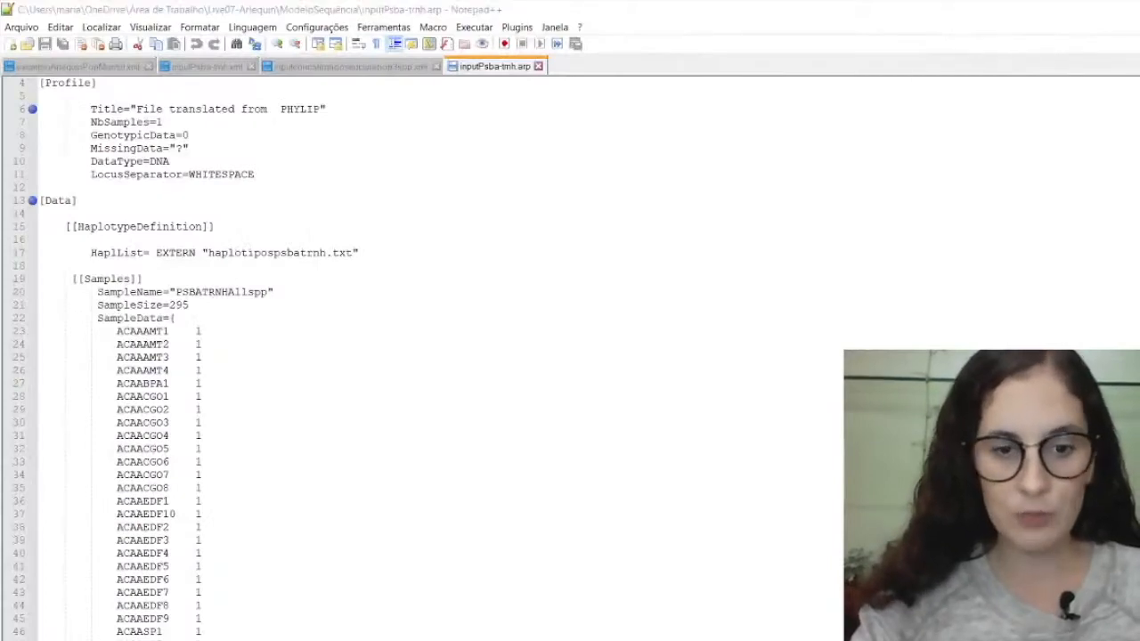
mouse_move(545, 628)
left_click(322, 614)
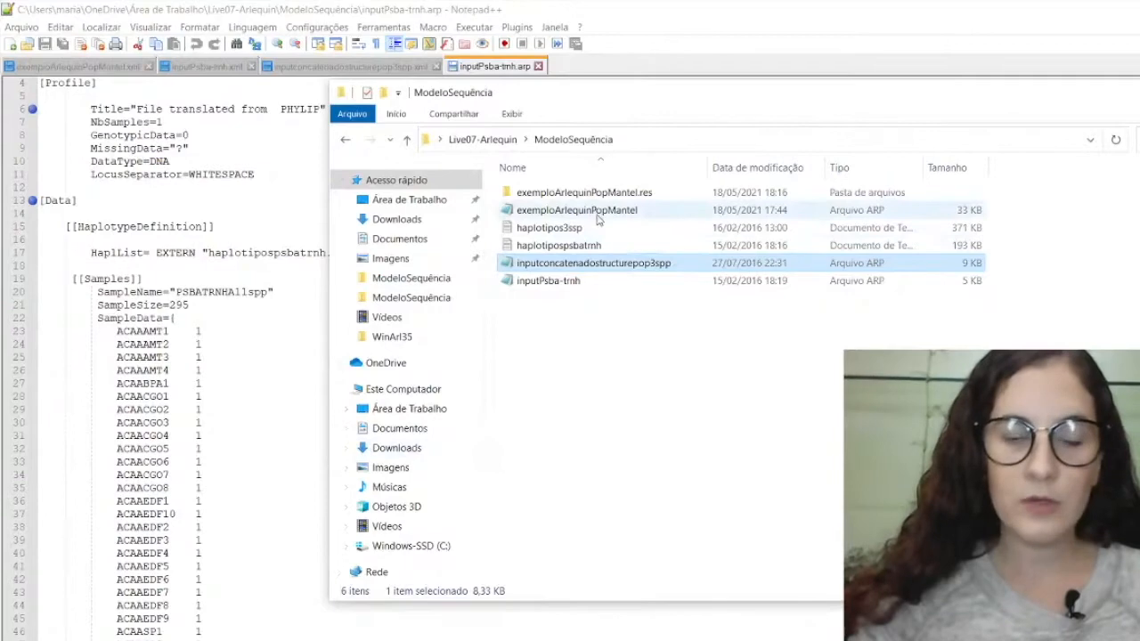
left_click(599, 214)
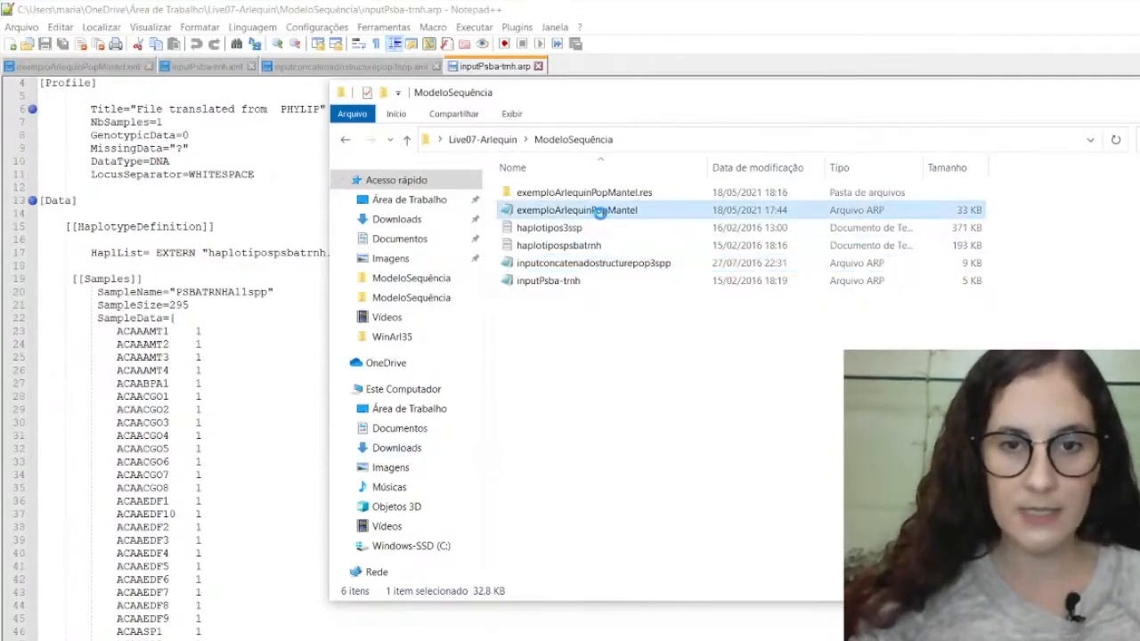
right_click(599, 212)
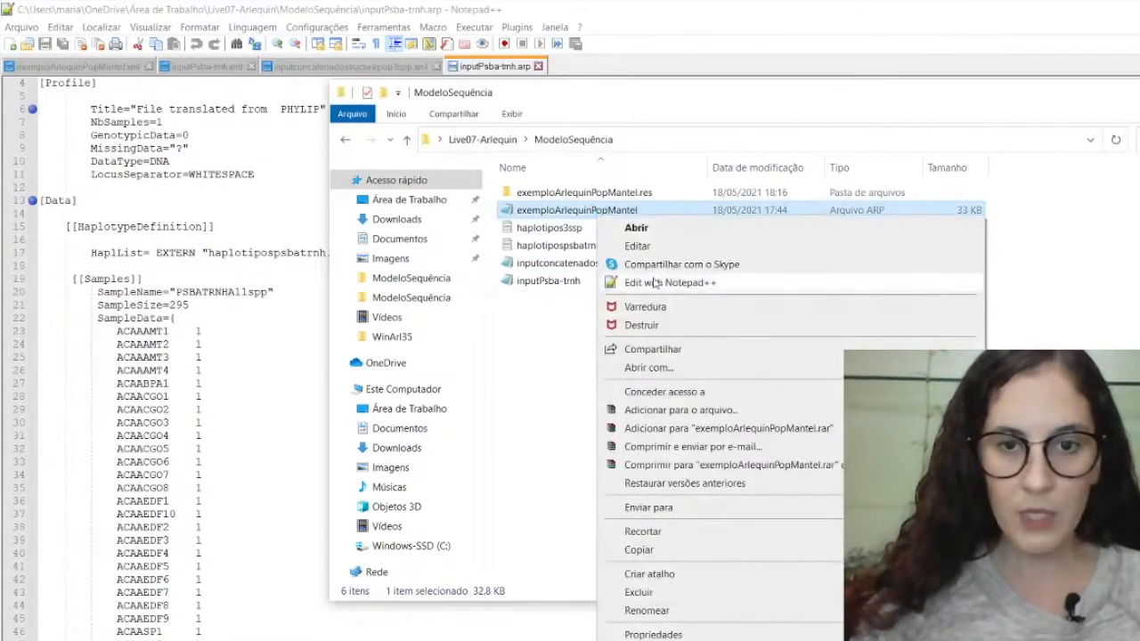
left_click(654, 283)
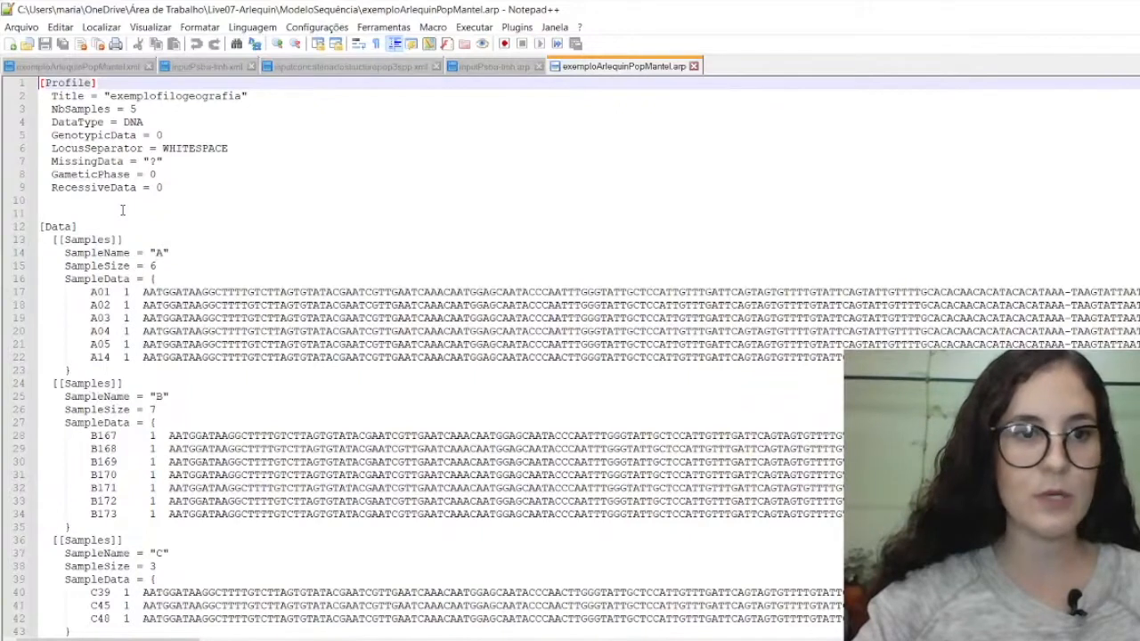
Step: Inspect sample A's data, highlighting the gap before individual A01's DNA sequence and the start of that sequence
scroll(140, 240, "down", 1)
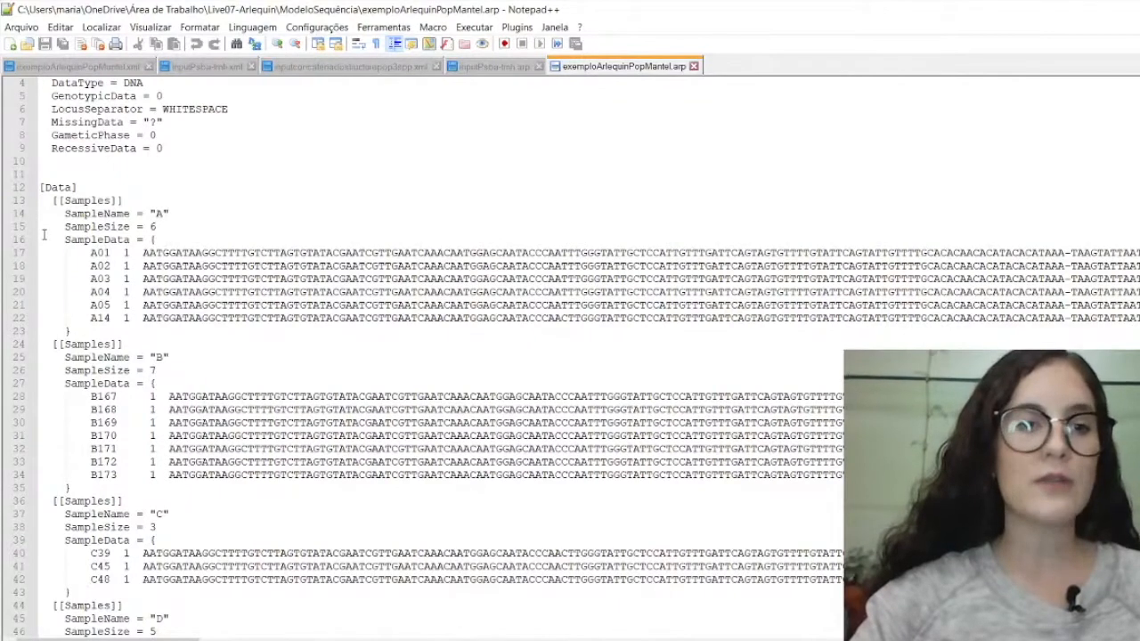
left_click(129, 253)
left_click(141, 253)
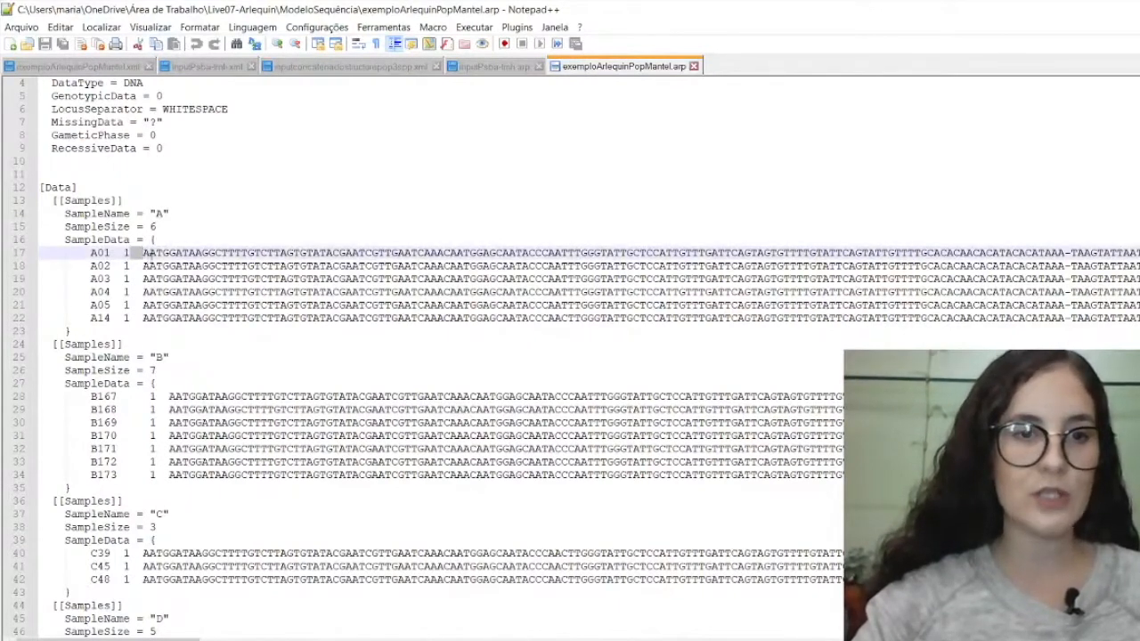
left_click_drag(141, 253, 221, 255)
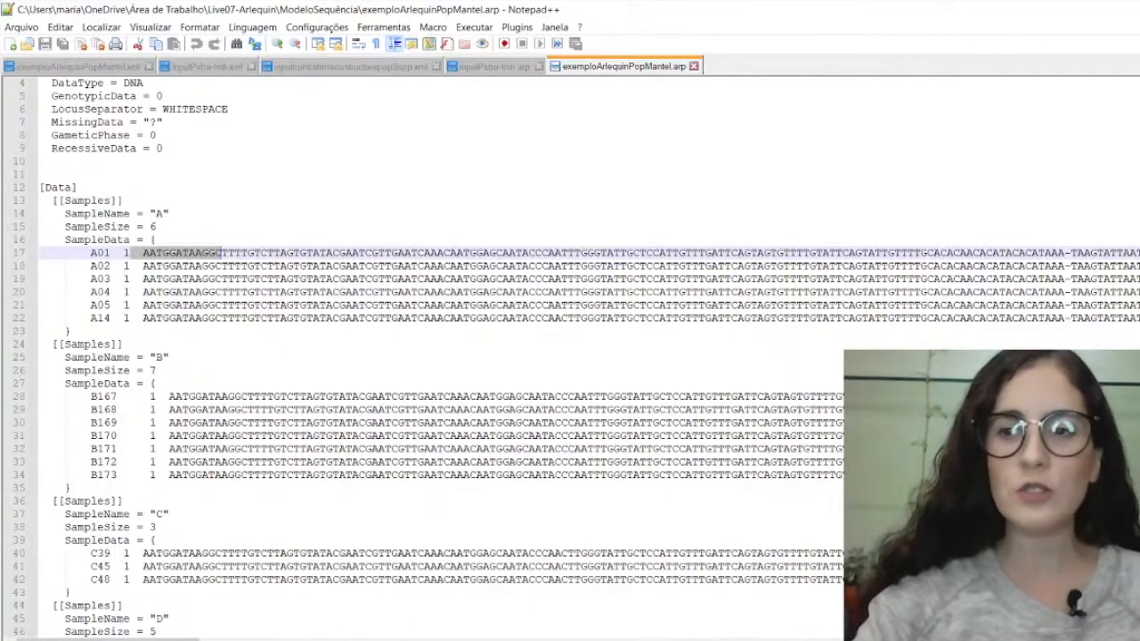
Step: Examine the [[Structure]] and [[Mantel]] sections, highlighting the DistMatMantel distance values and the Group's populations A to E
scroll(570, 356, "down", 15)
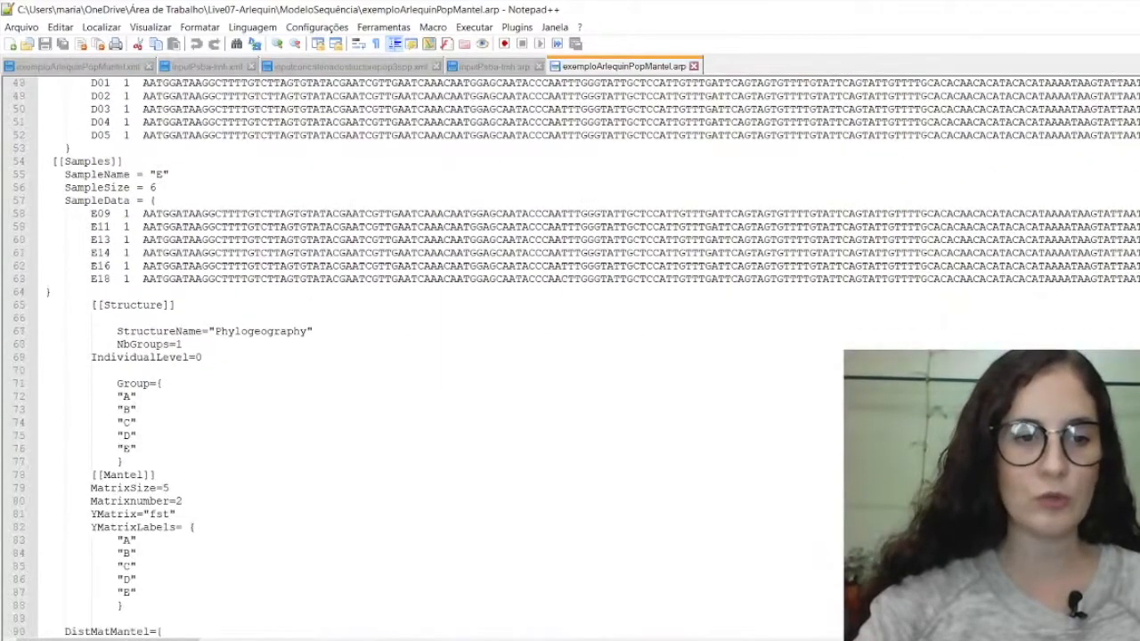
scroll(570, 356, "down", 3)
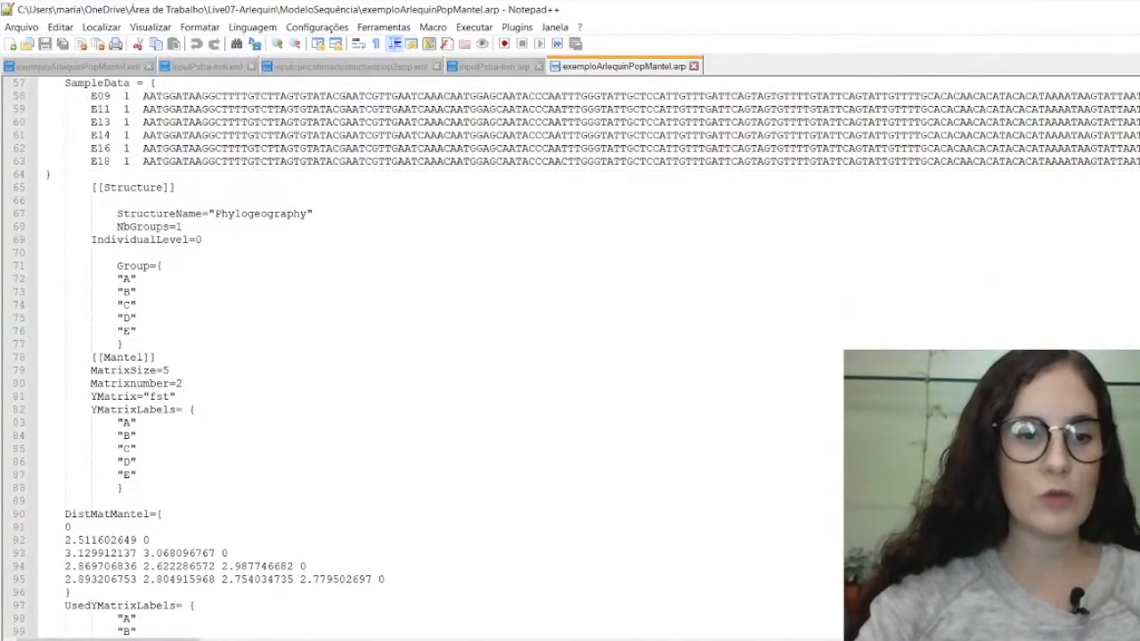
scroll(570, 356, "down", 4)
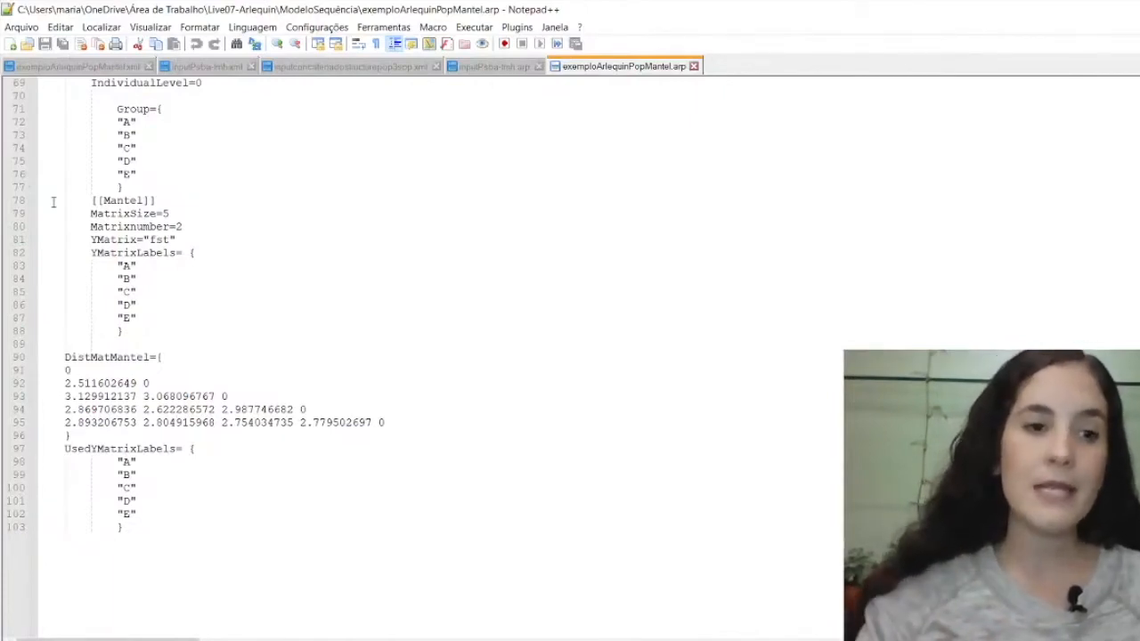
left_click_drag(64, 370, 387, 422)
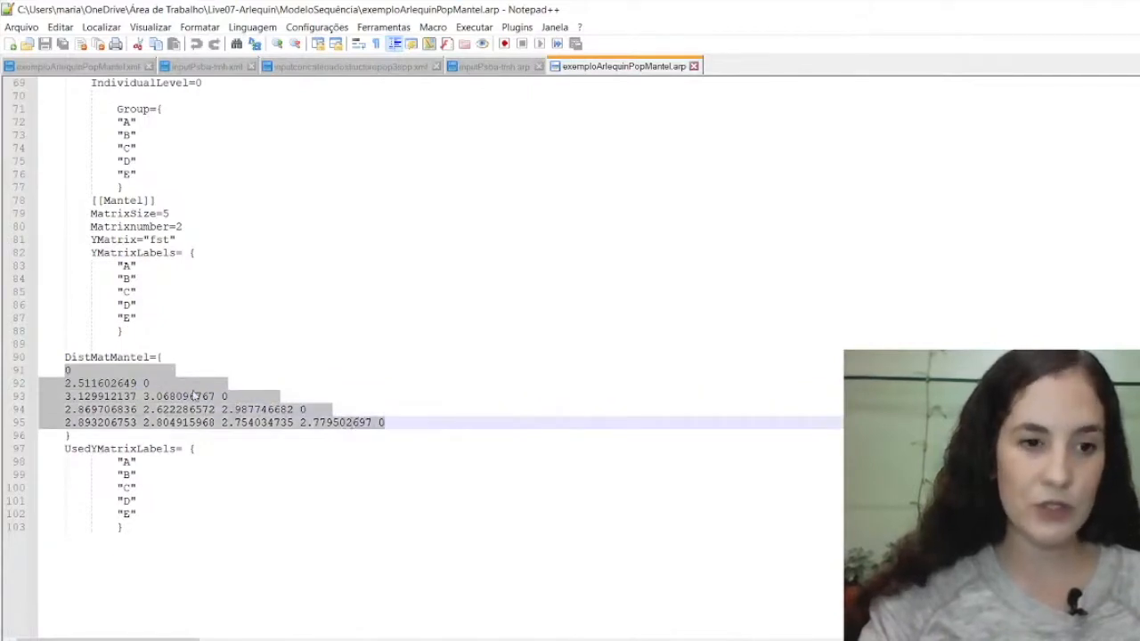
left_click(55, 373)
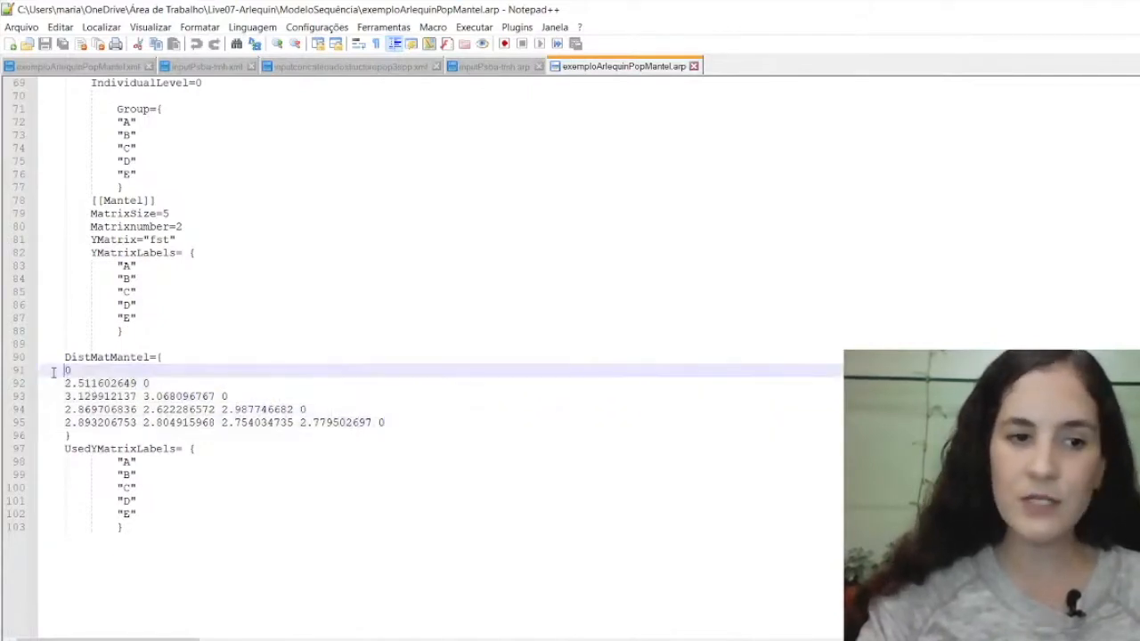
left_click_drag(41, 372, 387, 423)
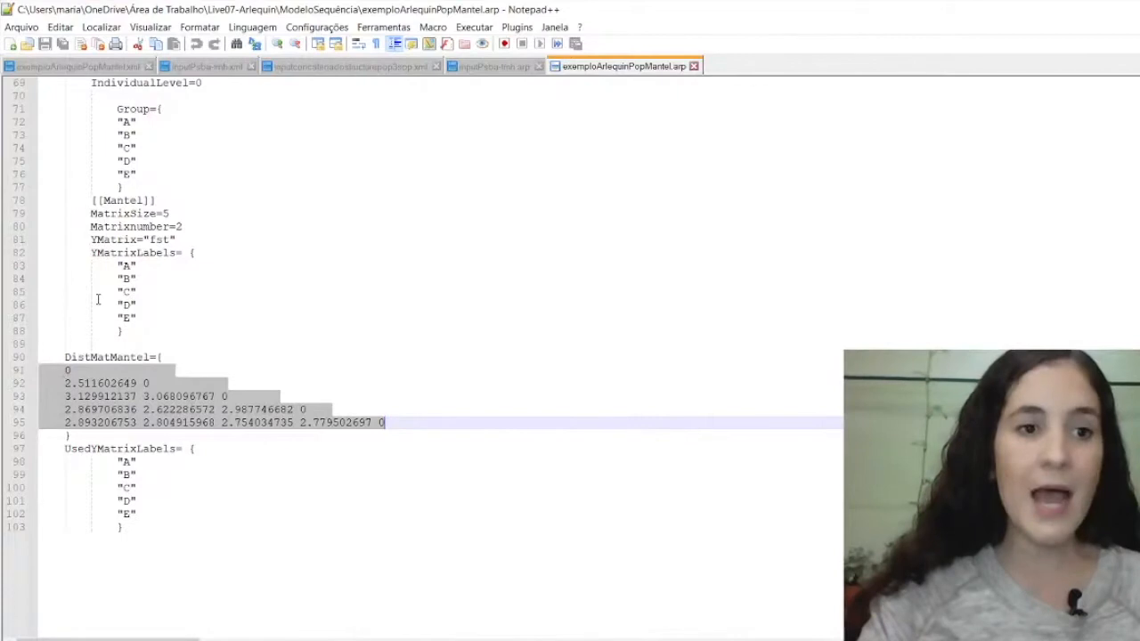
left_click_drag(124, 122, 130, 174)
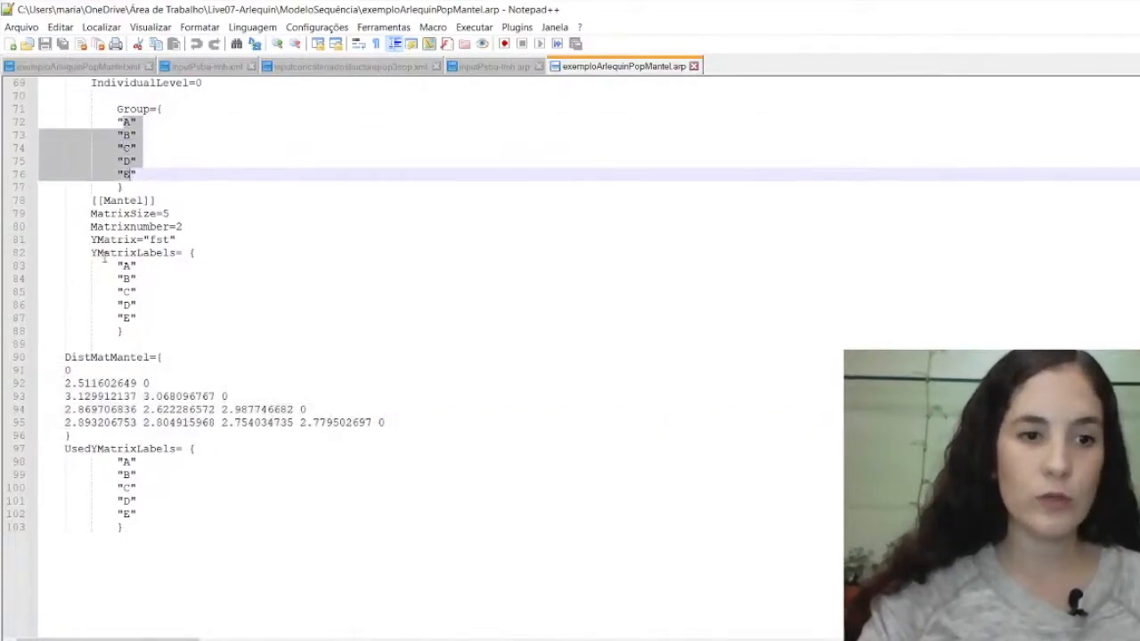
Step: Highlight the 0 in the first row of the DistMatMantel matrix and then its last three rows
left_click(61, 370)
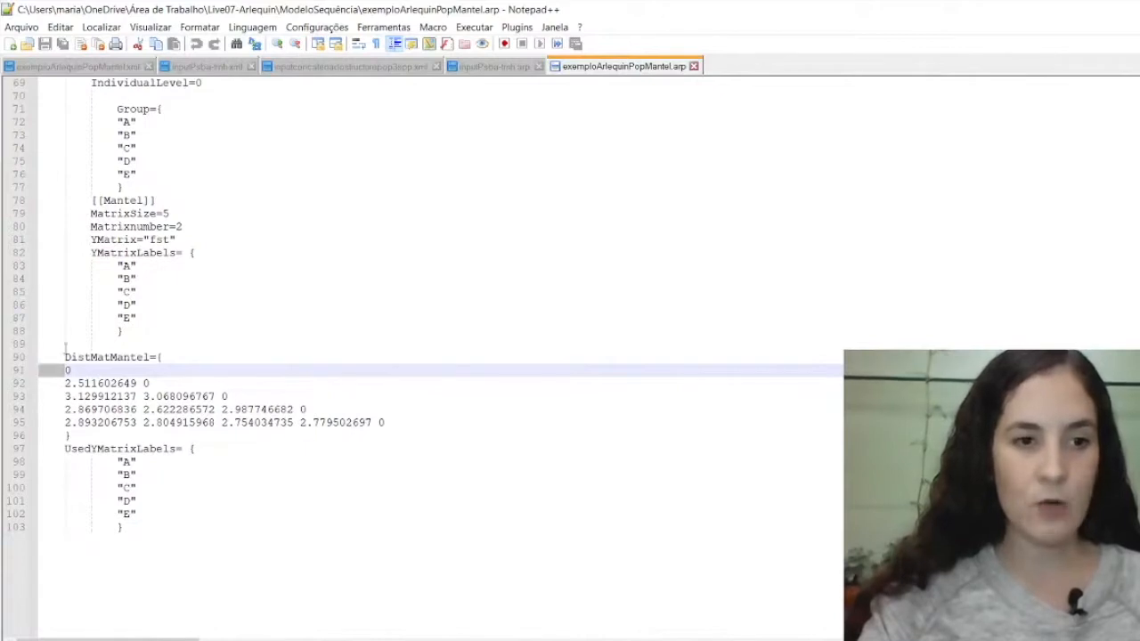
left_click(77, 372)
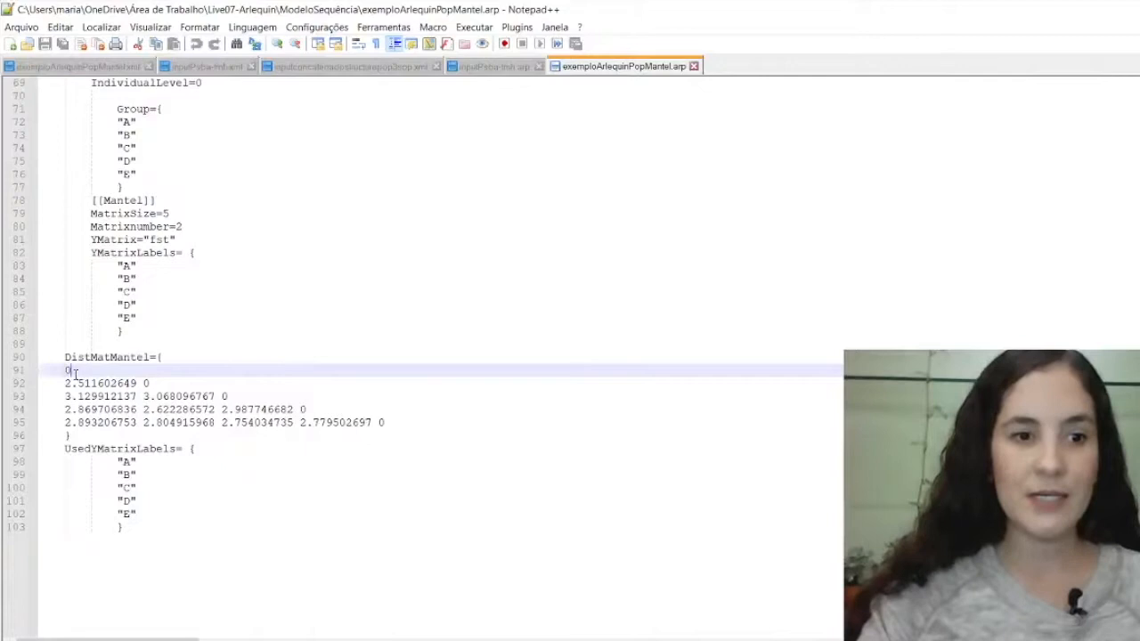
double_click(67, 370)
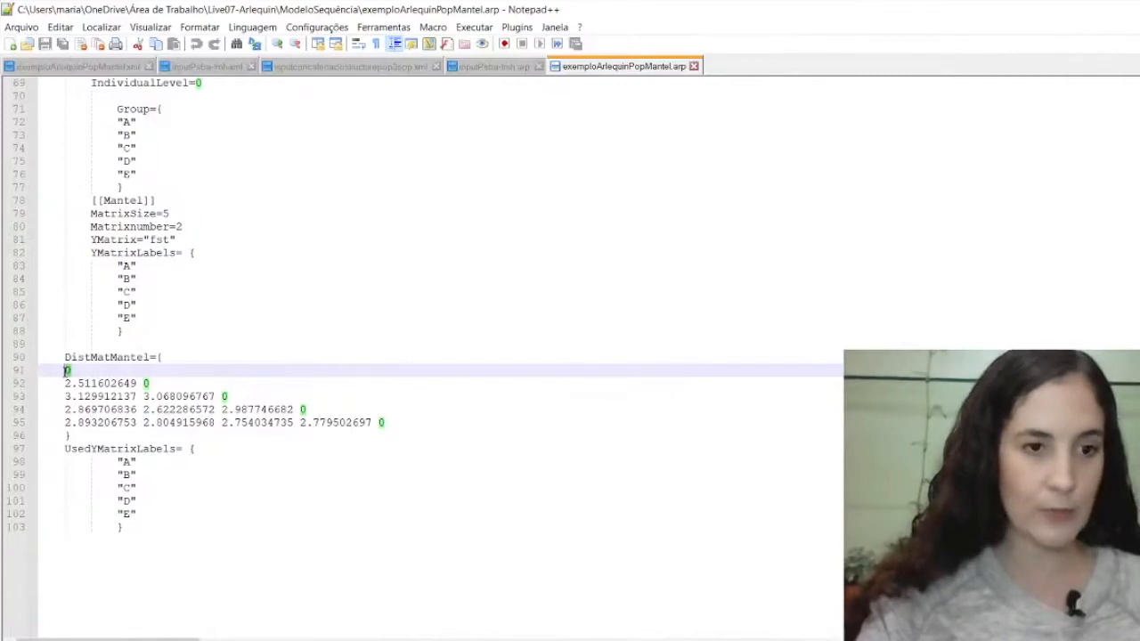
left_click(60, 383)
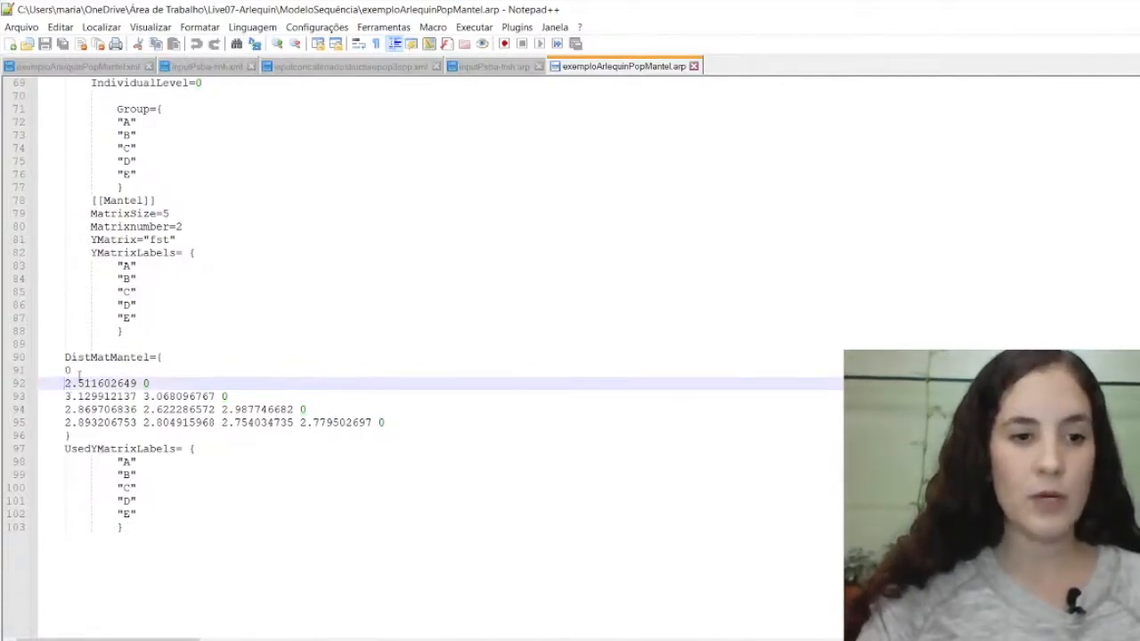
left_click(89, 373)
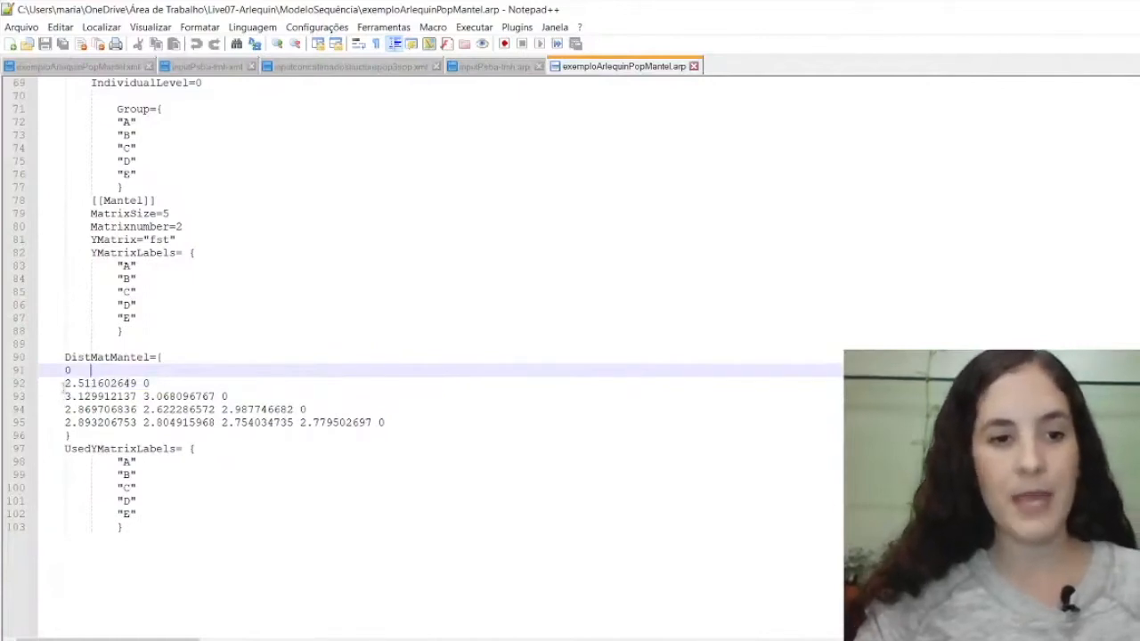
left_click_drag(66, 395, 379, 433)
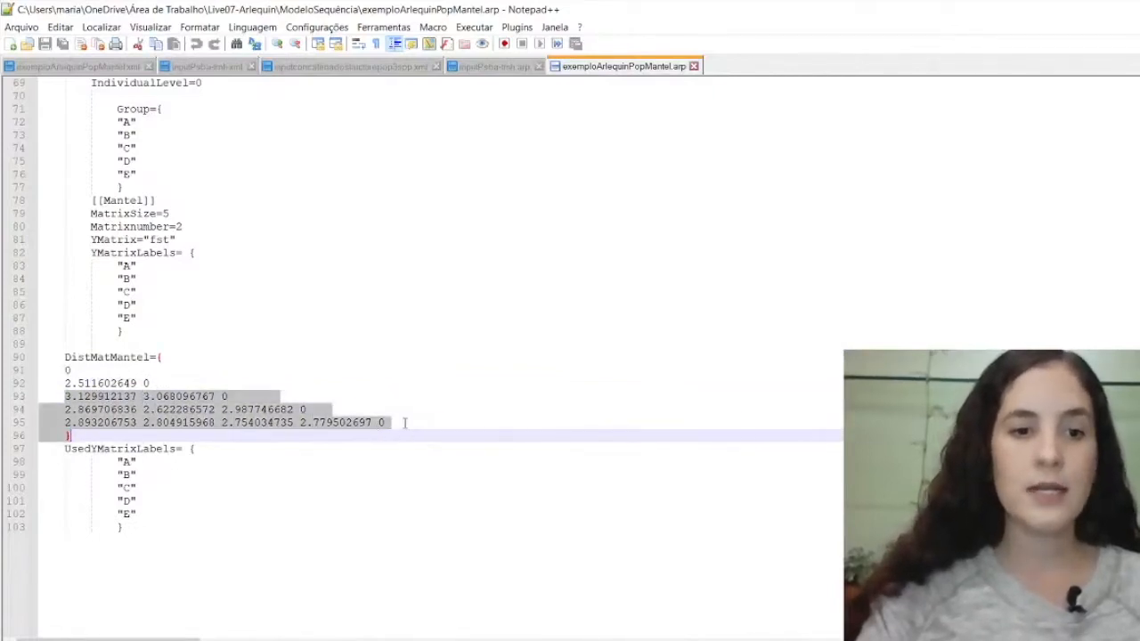
Step: Point out the end of the last row and the start of the second row in the DistMatMantel matrix
left_click(404, 424)
double_click(67, 384)
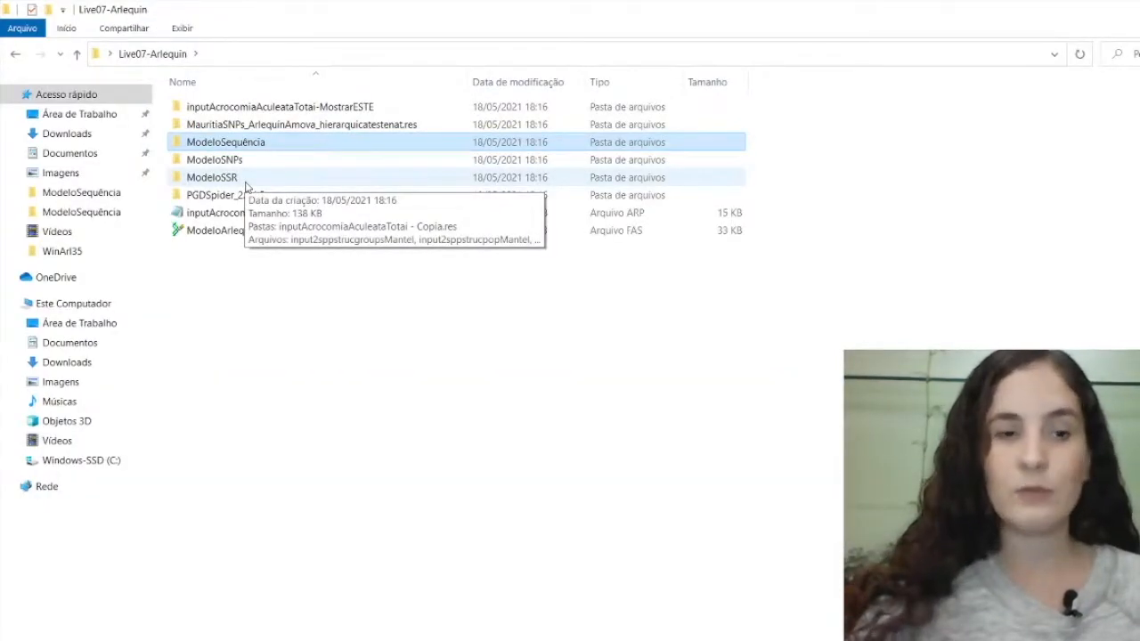
Step: Switch to File Explorer and open input2sppstrucgroupsMantel from the ModeloSSR folder in Notepad++, widening the file name column
double_click(246, 182)
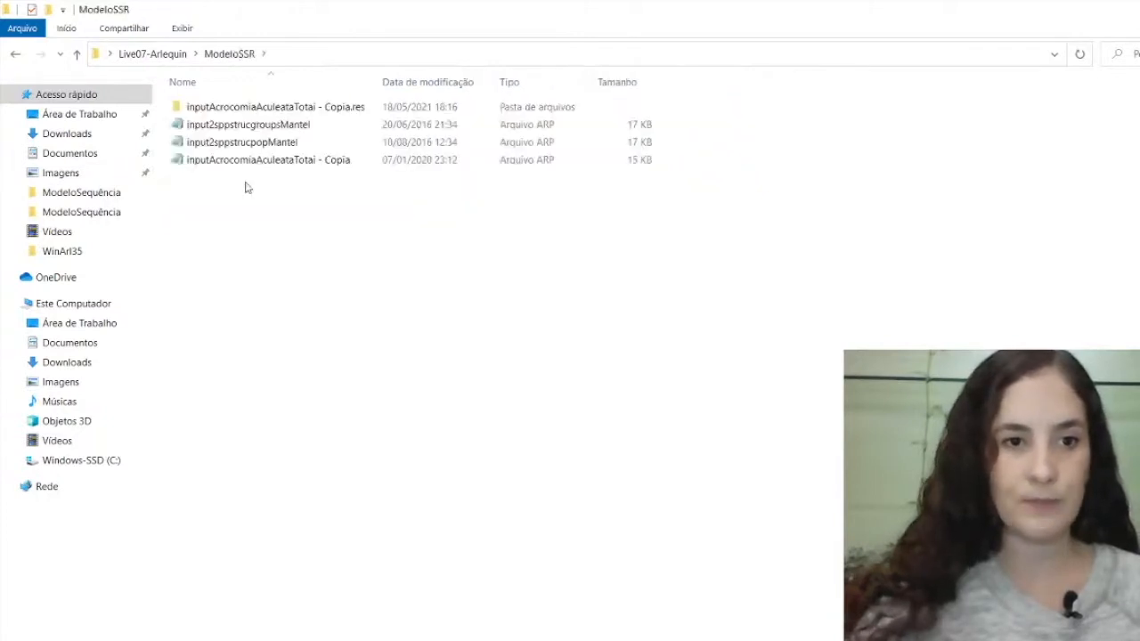
left_click_drag(380, 82, 520, 82)
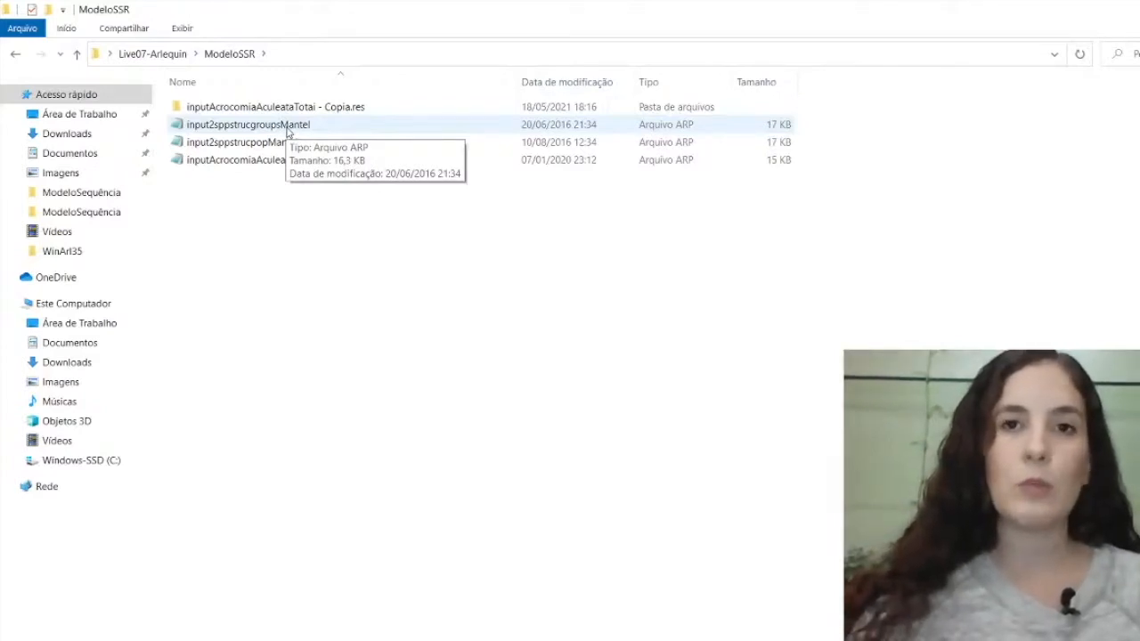
left_click(287, 132)
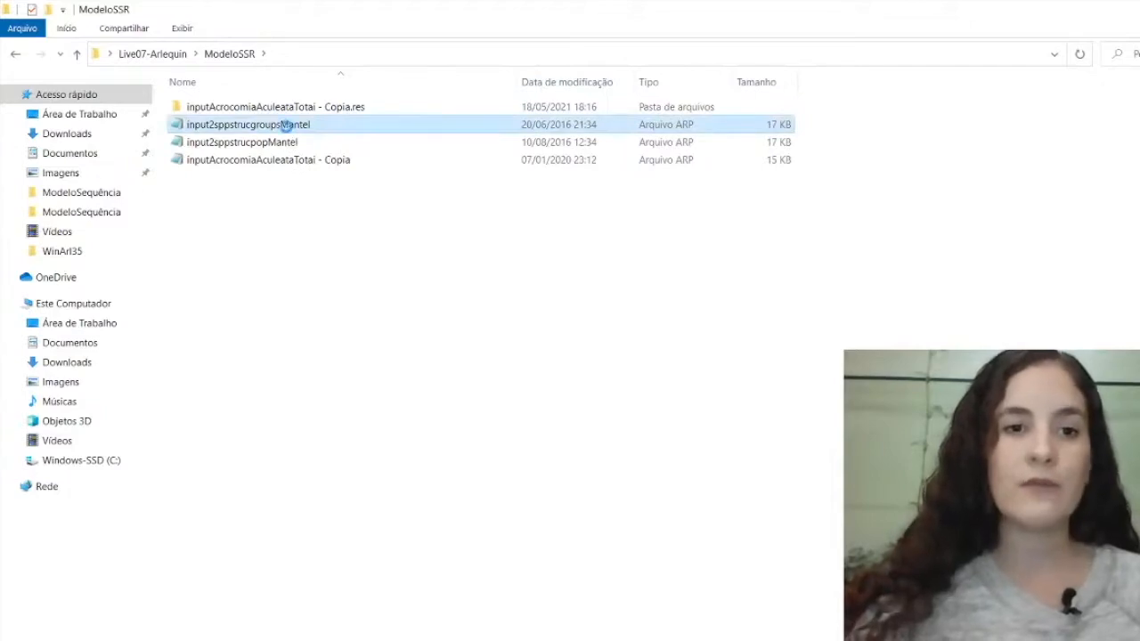
right_click(287, 131)
left_click(323, 195)
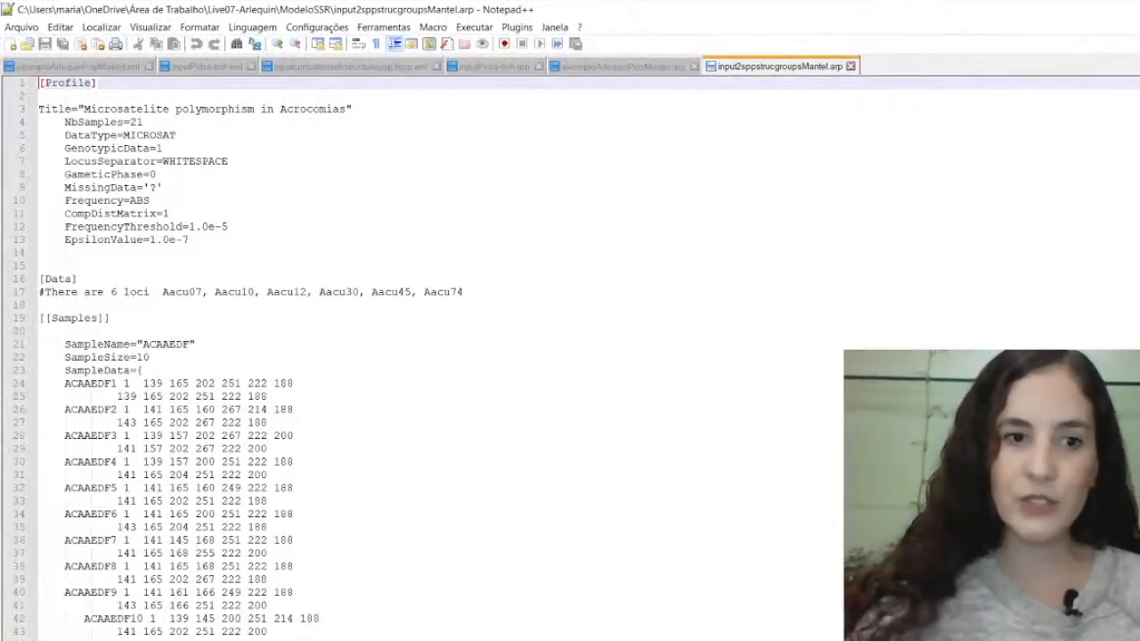
Step: Examine the [Profile] section, highlighting the NbSamples value, the MICROSAT data type and the MissingData symbol
scroll(428, 357, "down", 5)
scroll(427, 357, "up", 5)
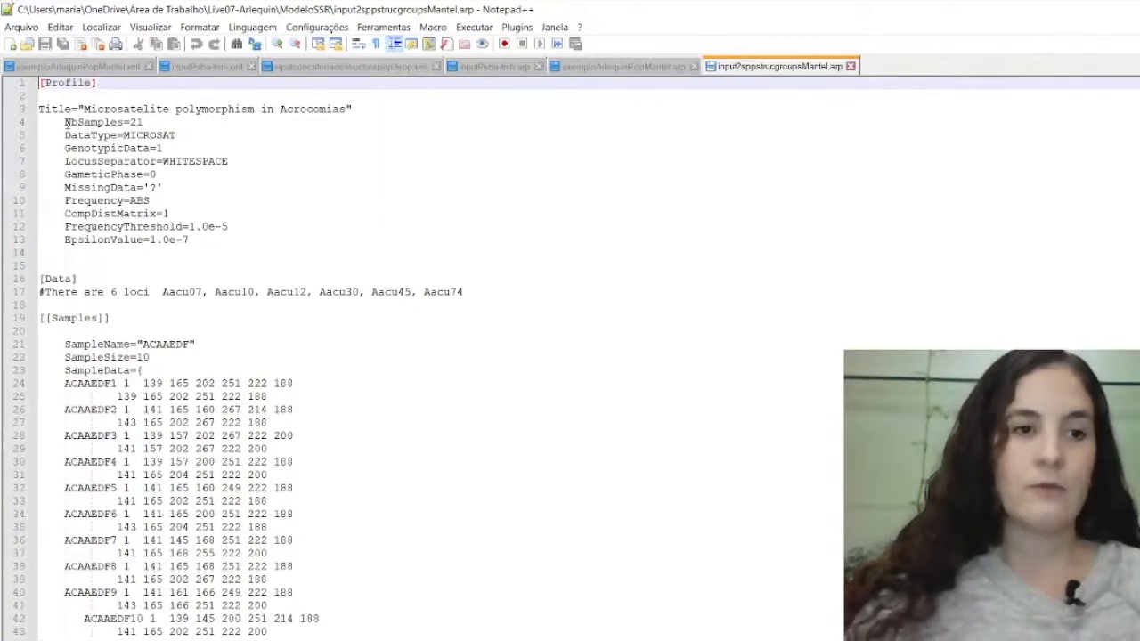
left_click_drag(64, 123, 146, 121)
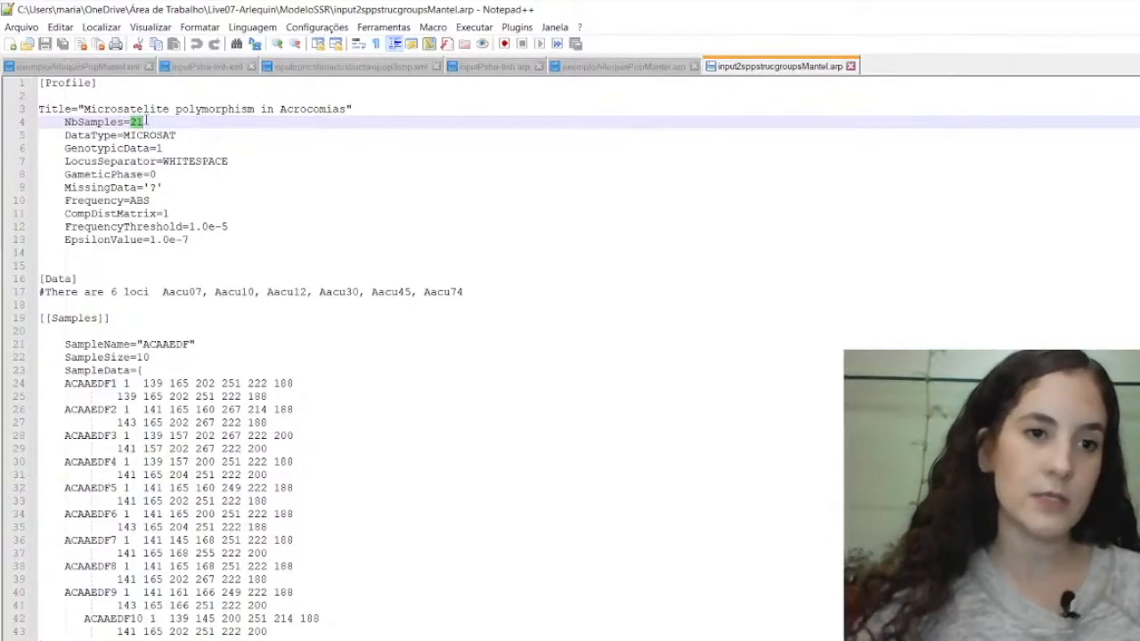
left_click(121, 134)
left_click_drag(122, 135, 193, 136)
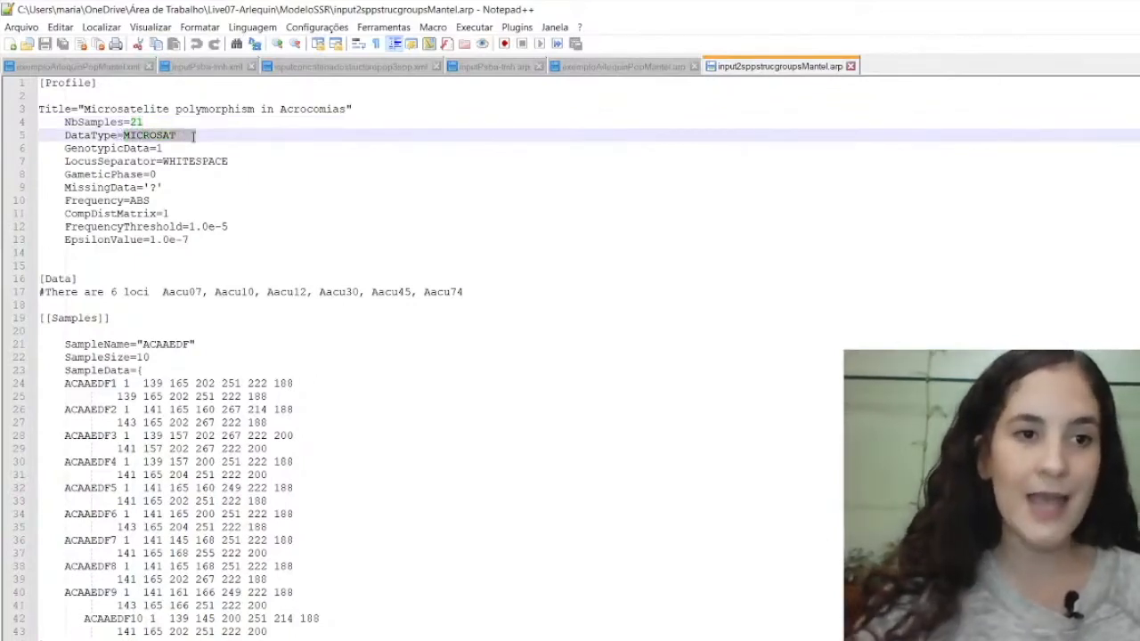
left_click_drag(157, 187, 149, 188)
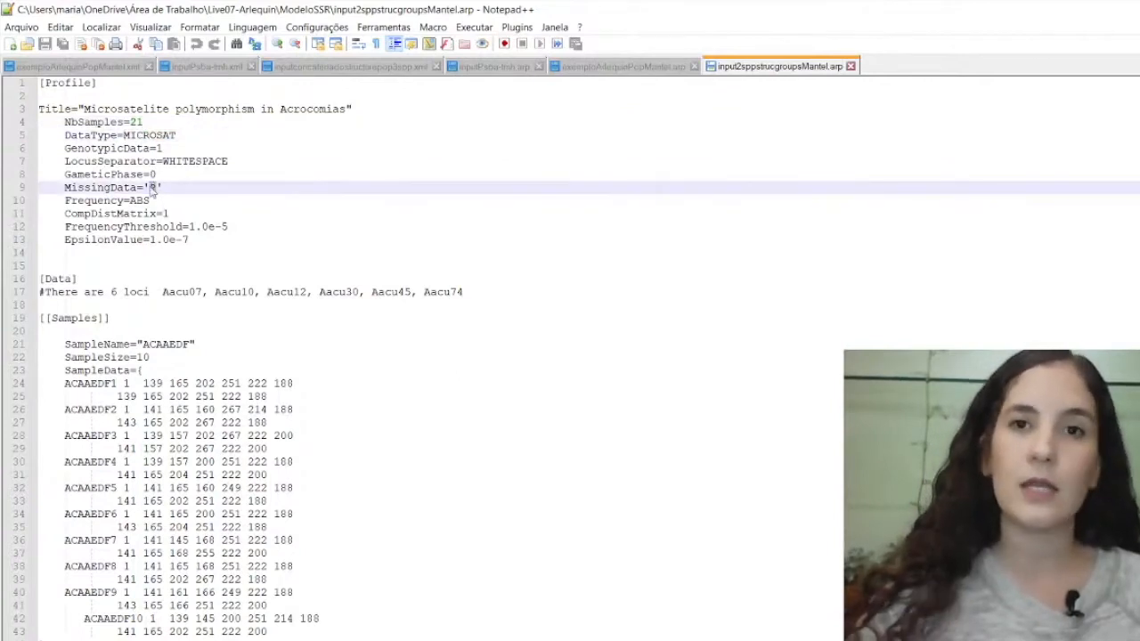
Step: Highlight the comment line under [Data] that lists the microsatellite loci Aacu07 to Aacu74
scroll(178, 224, "down", 1)
scroll(178, 223, "down", 1)
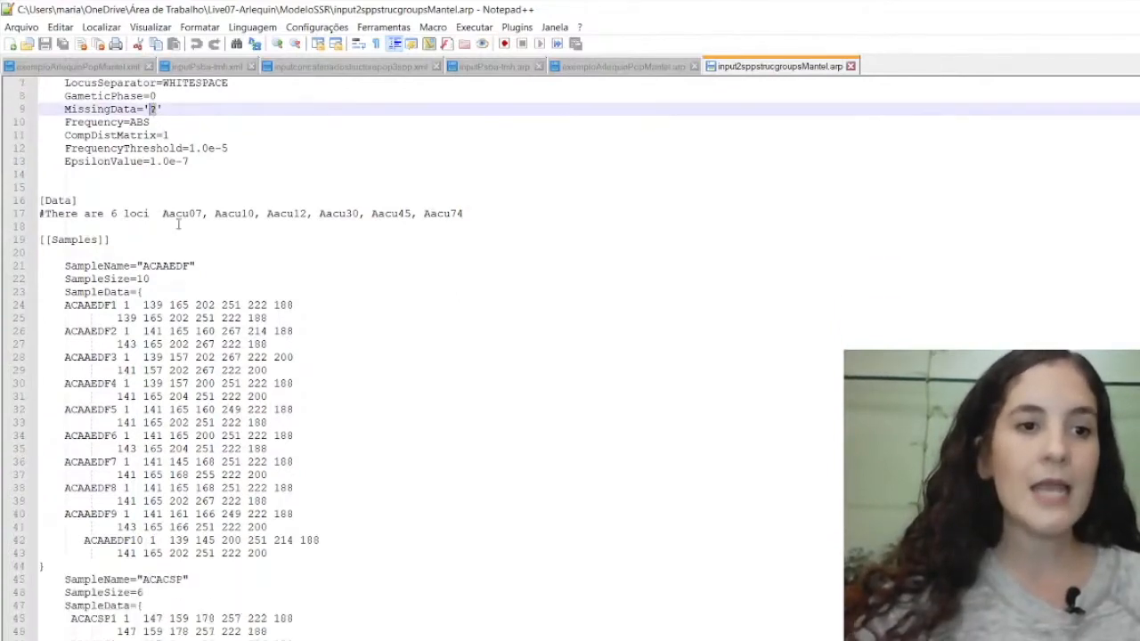
left_click_drag(47, 214, 481, 216)
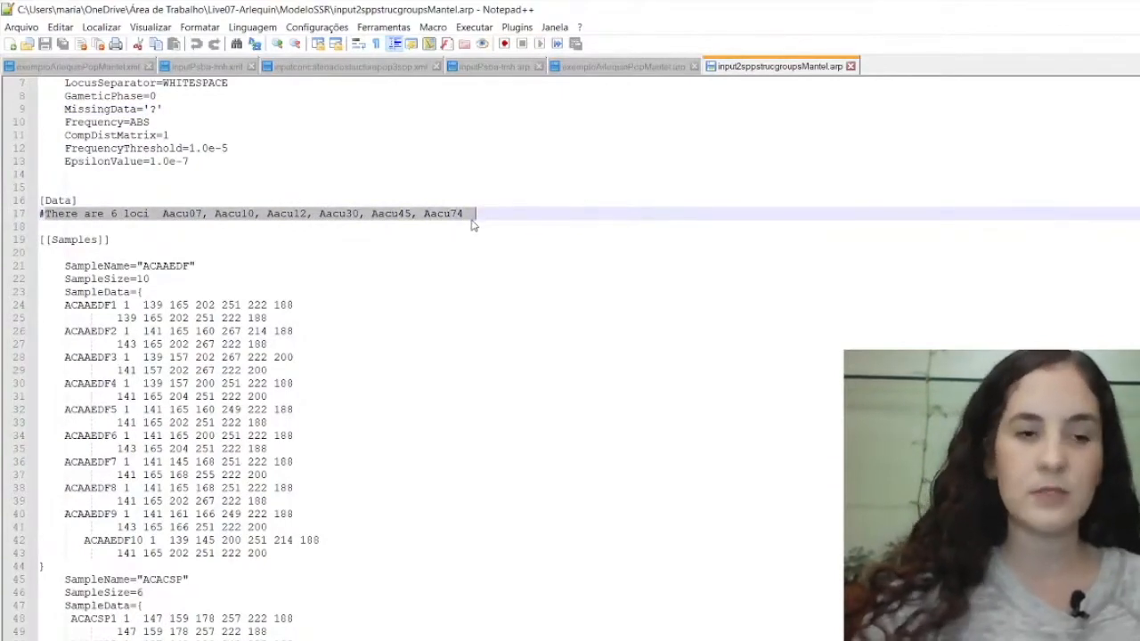
Step: Inspect the first sample block's SampleName, SampleSize and SampleData lines, and highlight the individual name ACAAEDF1
scroll(472, 225, "down", 2)
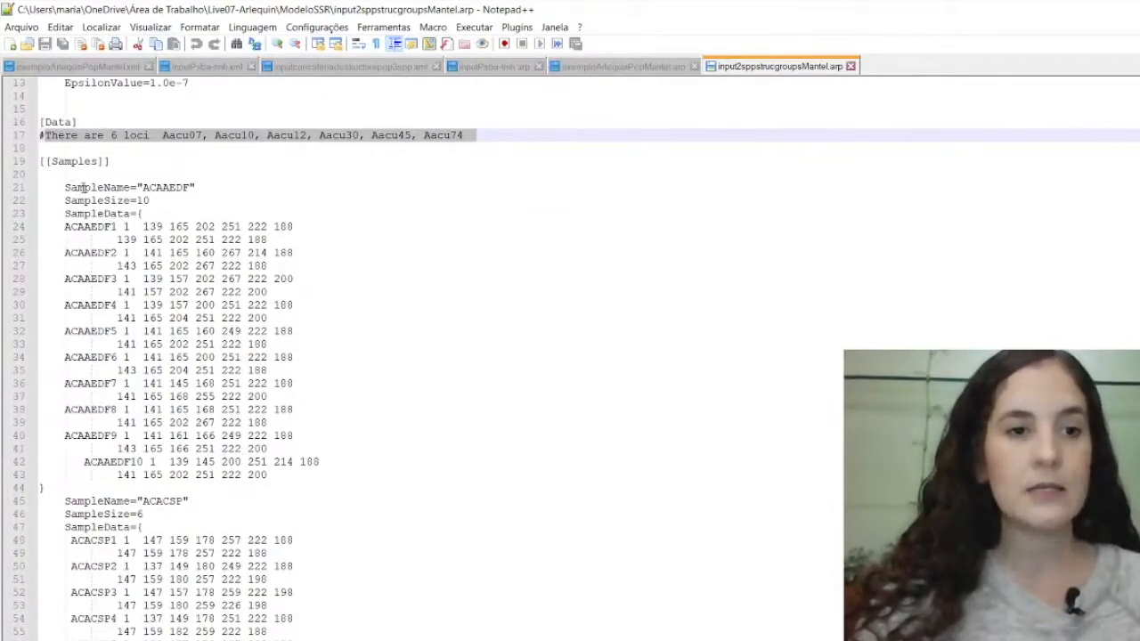
left_click_drag(63, 190, 143, 188)
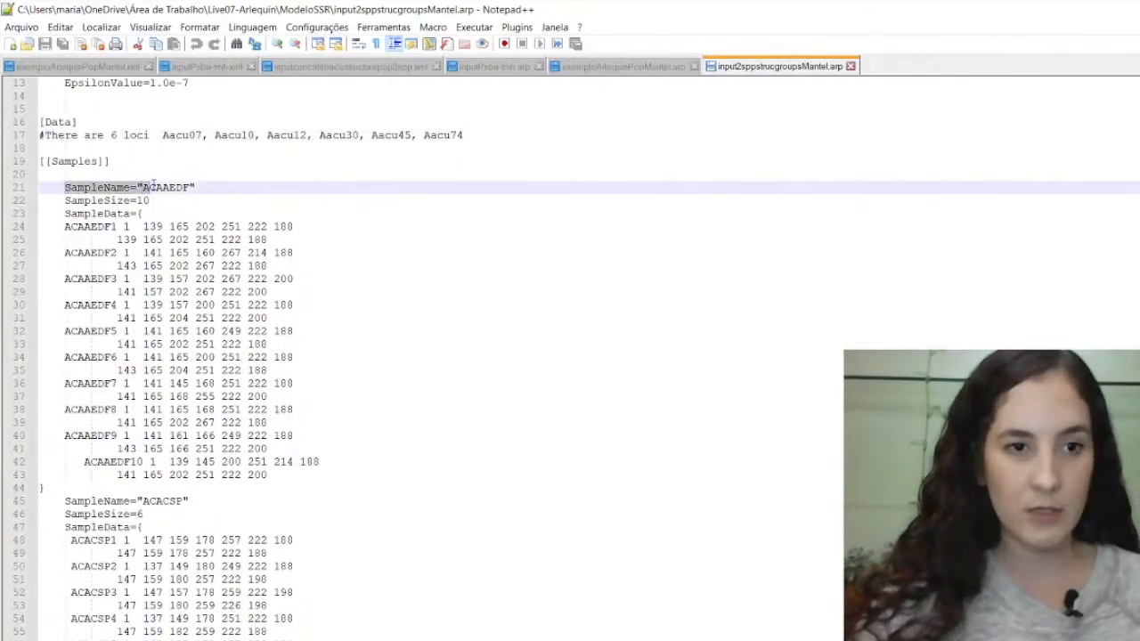
left_click(147, 200)
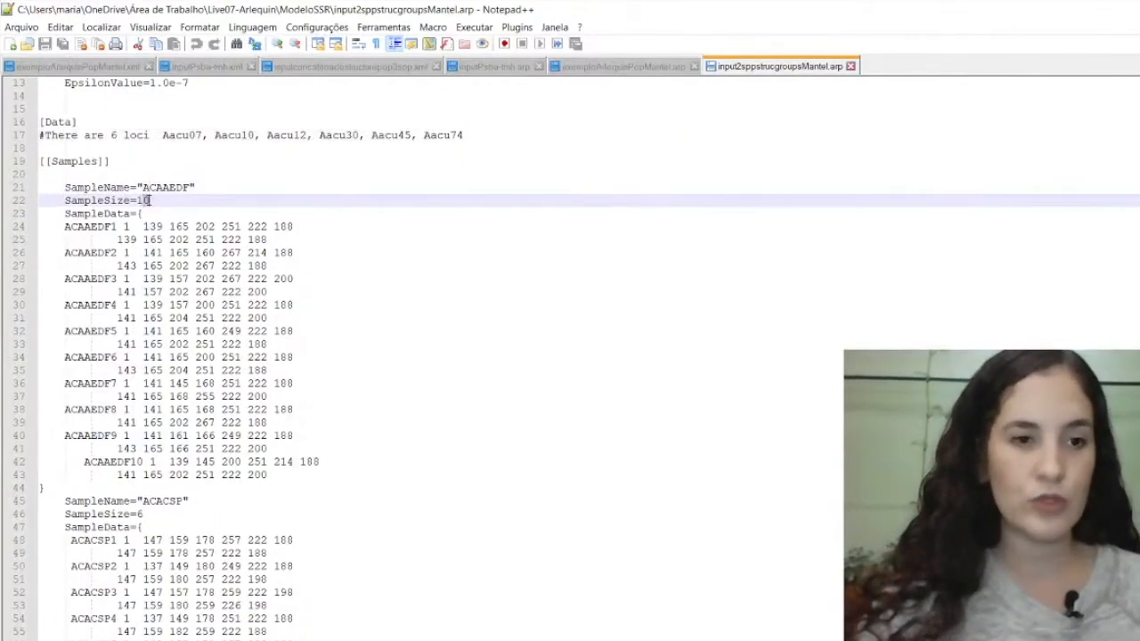
left_click(145, 214)
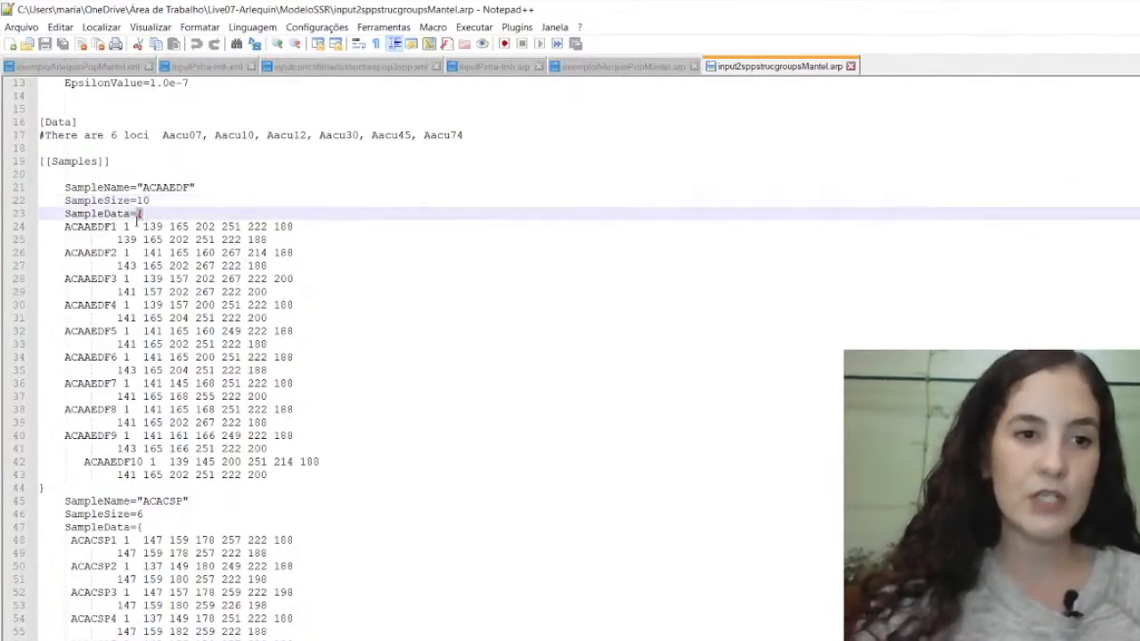
left_click(56, 228)
left_click_drag(62, 228, 118, 230)
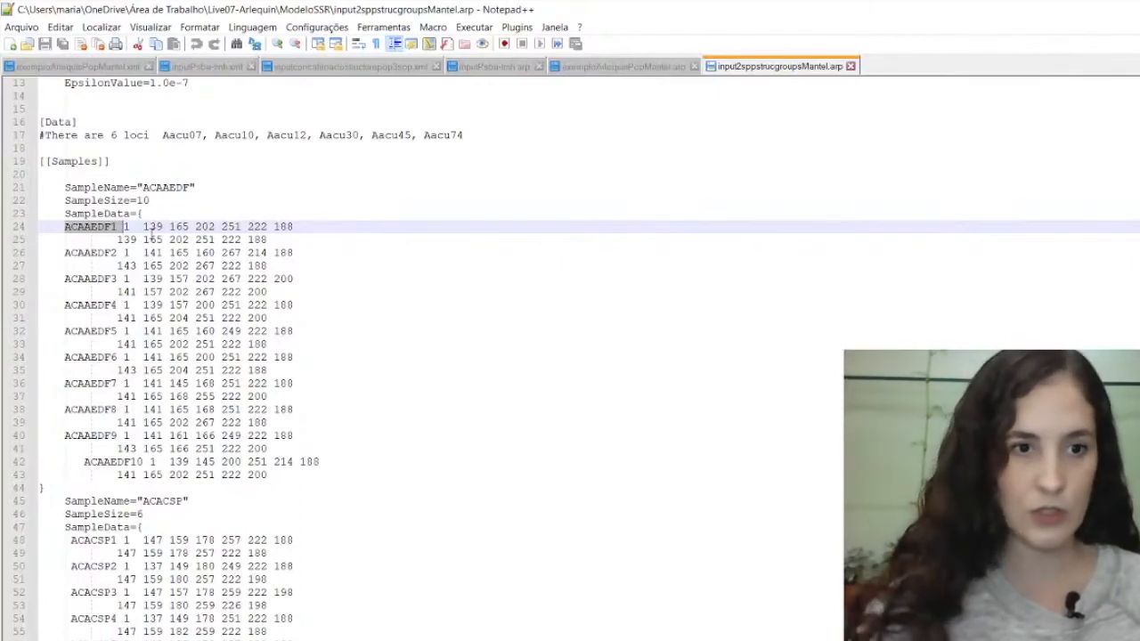
Step: Compare the two allele rows of ACAAEDF1, highlighting the first-locus value 139 in each row and the second-locus value 165
double_click(149, 227)
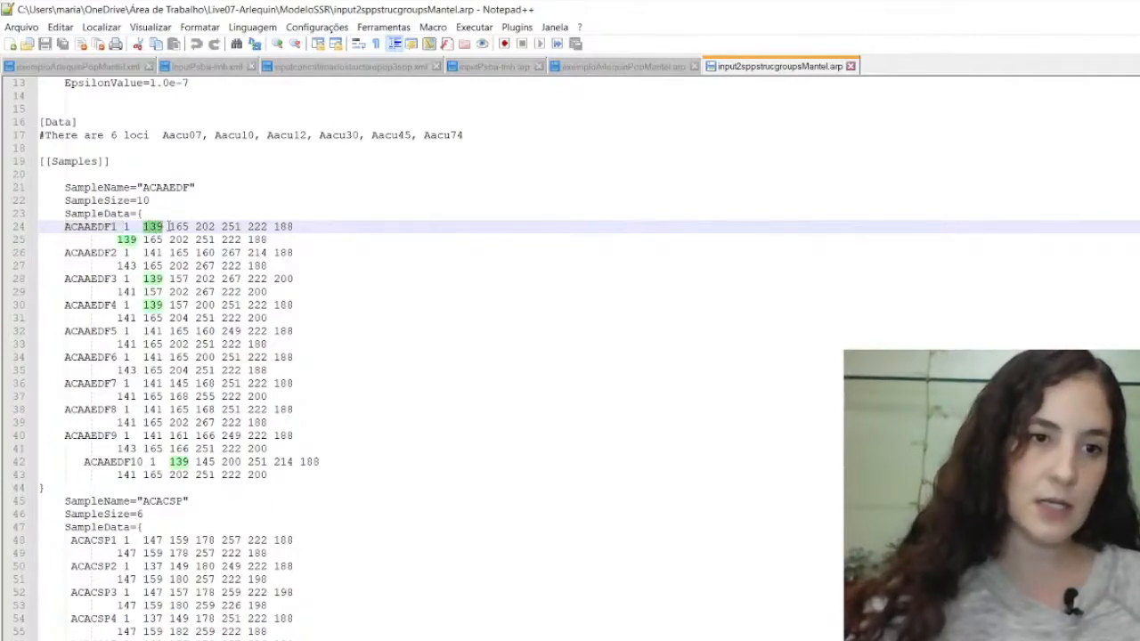
double_click(179, 227)
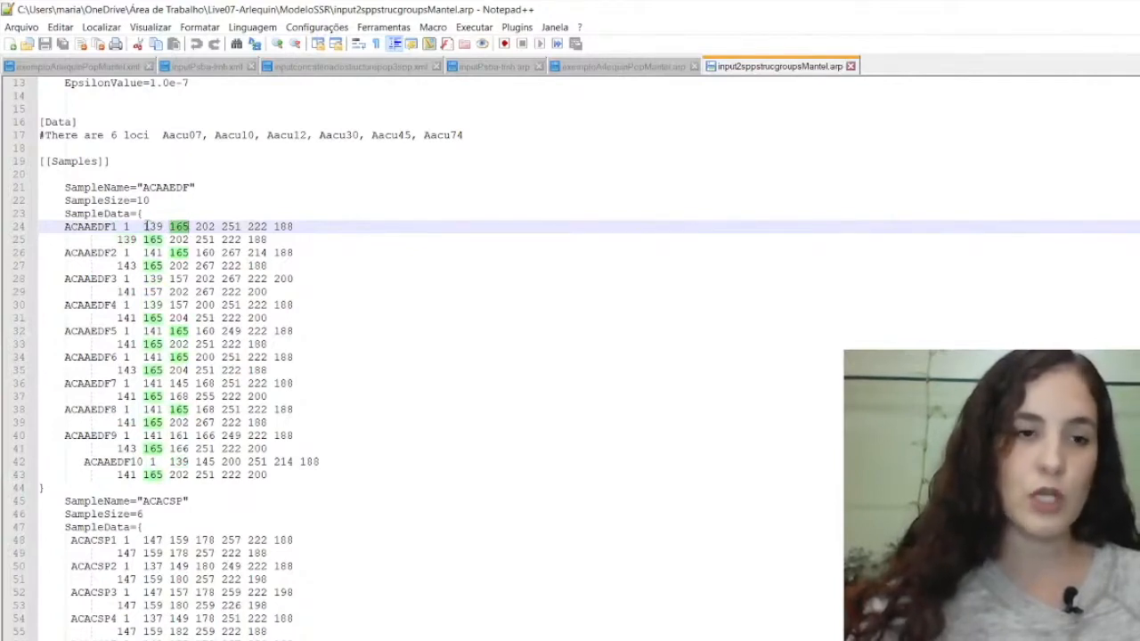
left_click(143, 227)
double_click(149, 227)
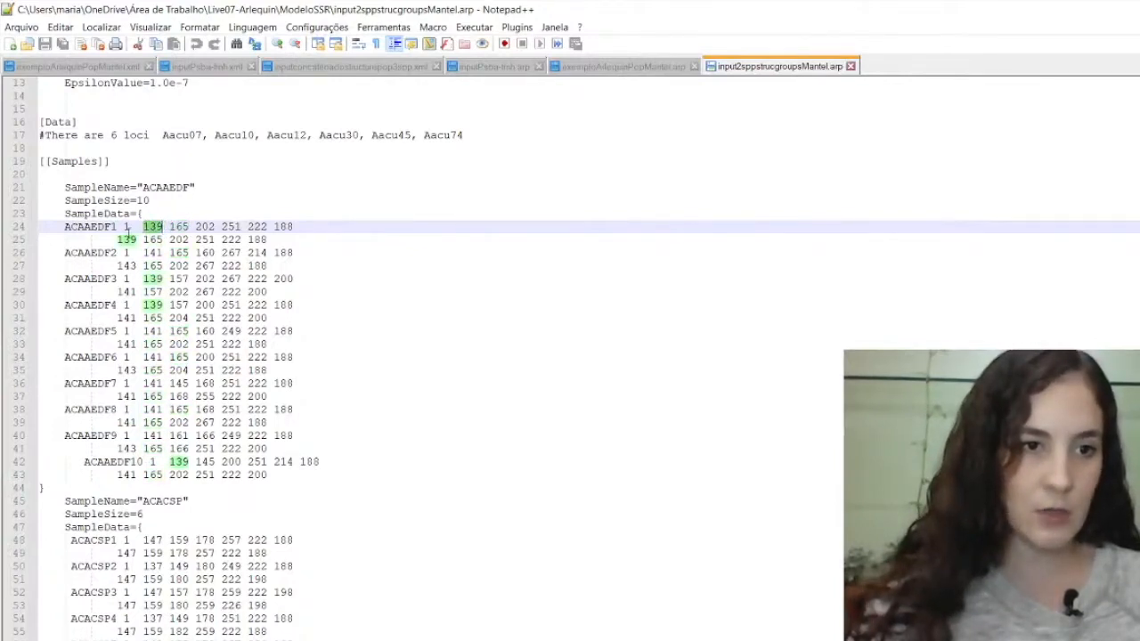
left_click(118, 239)
double_click(126, 239)
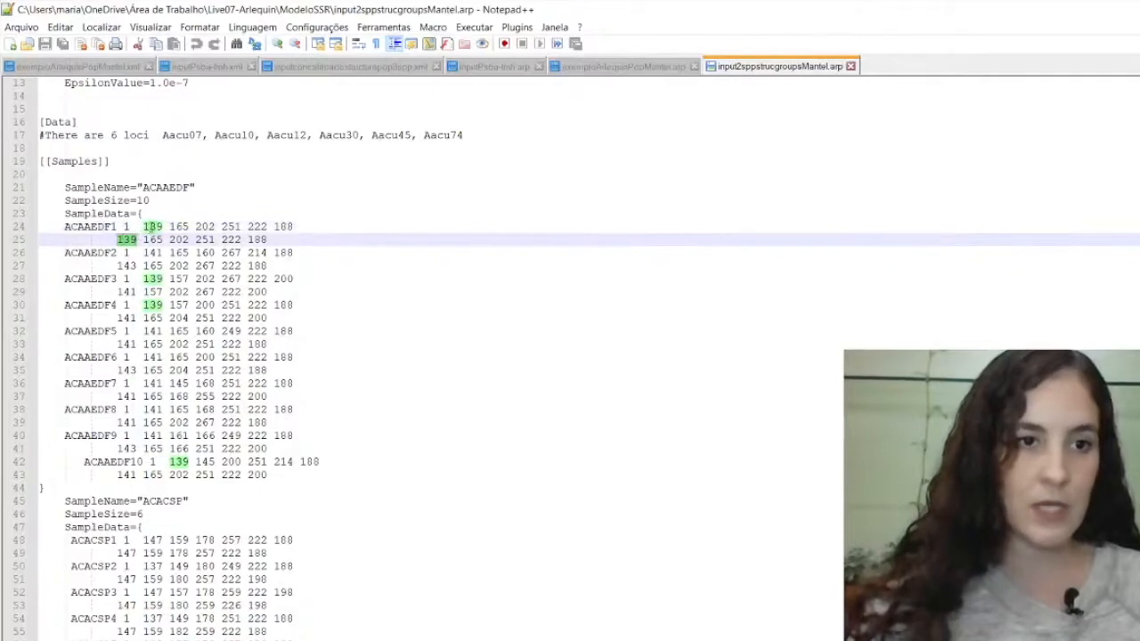
left_click(143, 227)
double_click(149, 228)
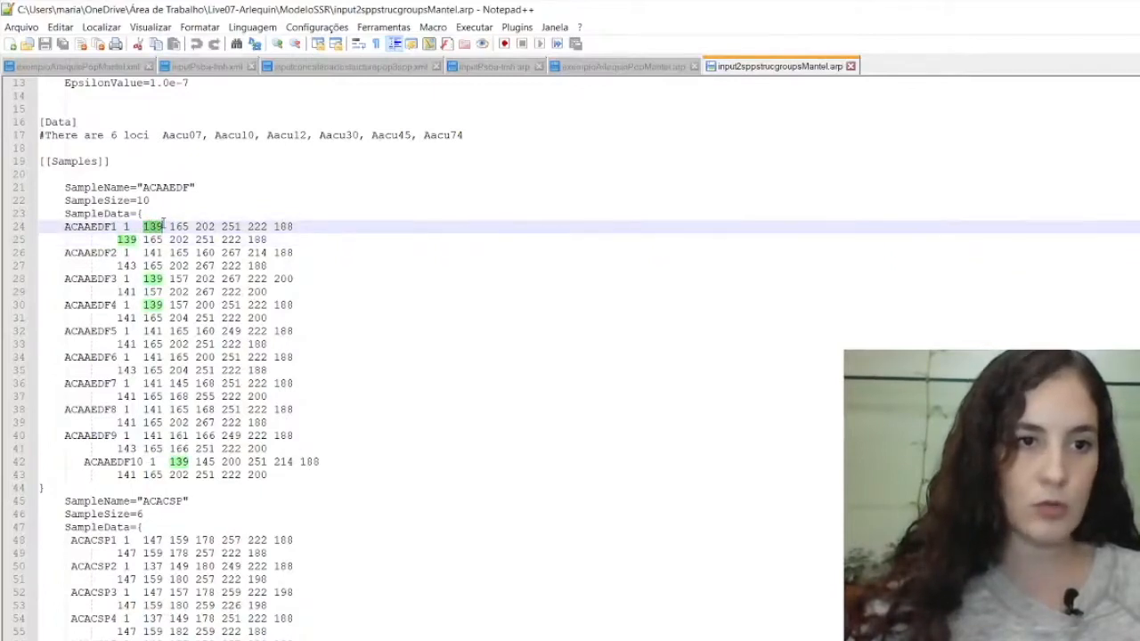
left_click_drag(116, 237, 137, 241)
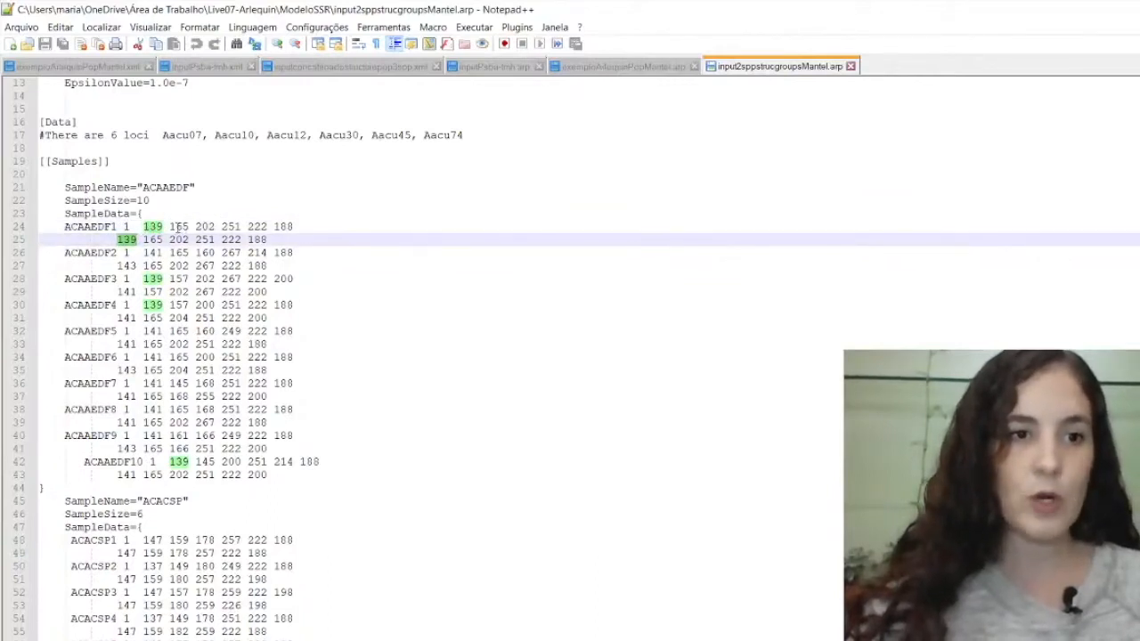
mouse_move(171, 227)
left_mouse_down()
mouse_move(179, 216)
mouse_move(189, 228)
mouse_move(144, 240)
mouse_move(215, 227)
mouse_move(169, 240)
left_mouse_up()
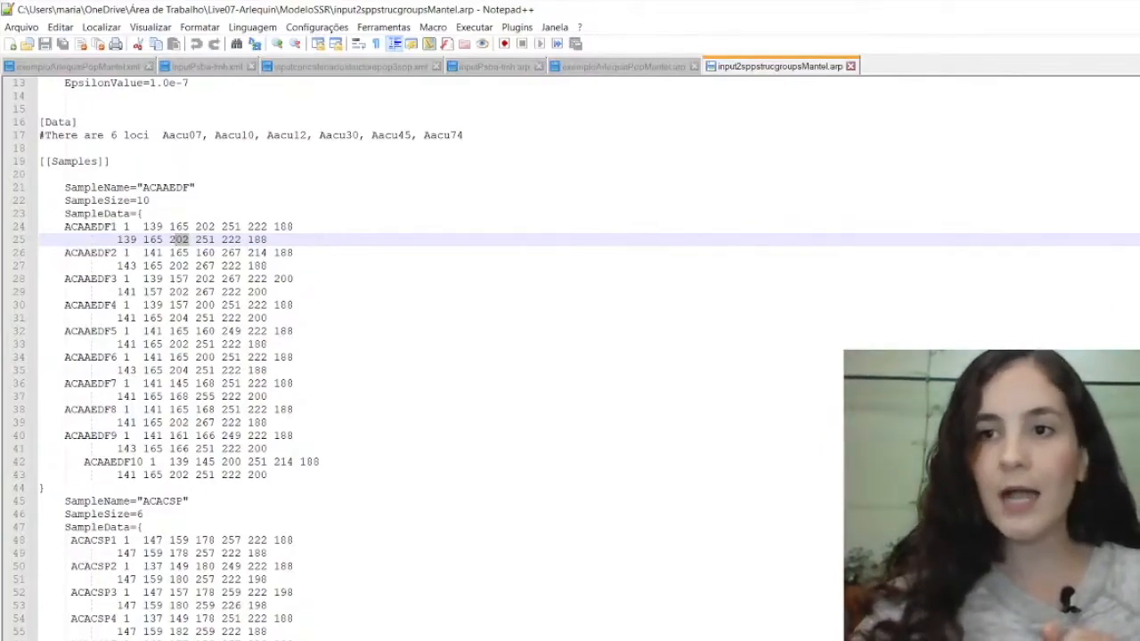
Step: Look through the Mantel matrix and the [[Structure]] section, highlighting the [[Structure]] heading and the NbGroups setting
scroll(570, 357, "down", 20)
scroll(570, 357, "up", 5)
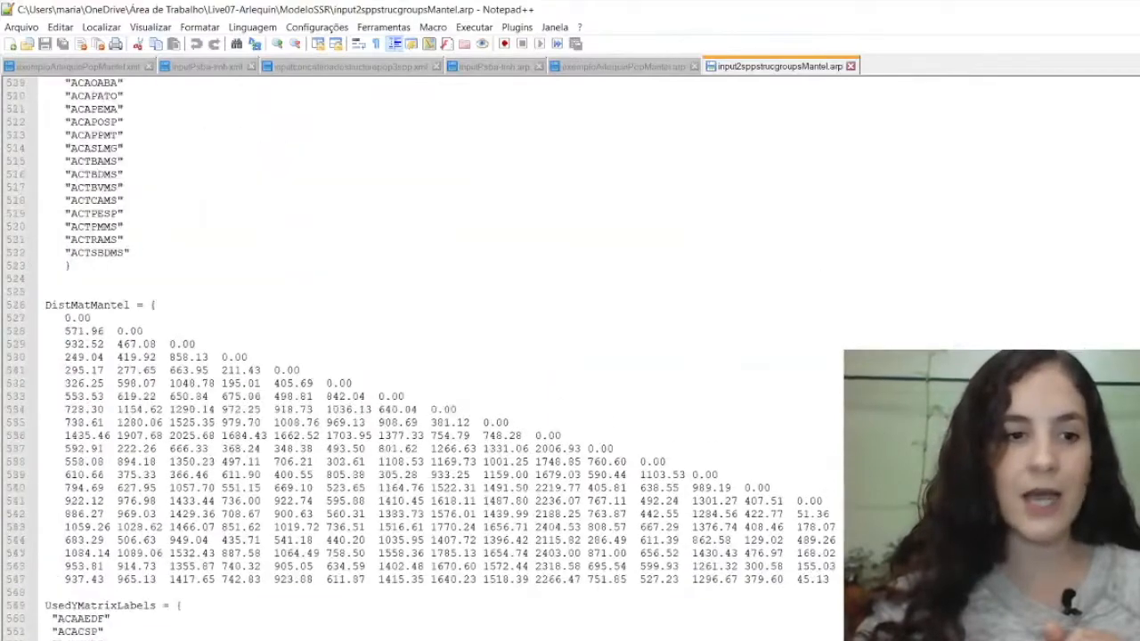
scroll(570, 356, "down", 15)
scroll(570, 356, "up", 17)
scroll(570, 356, "up", 16)
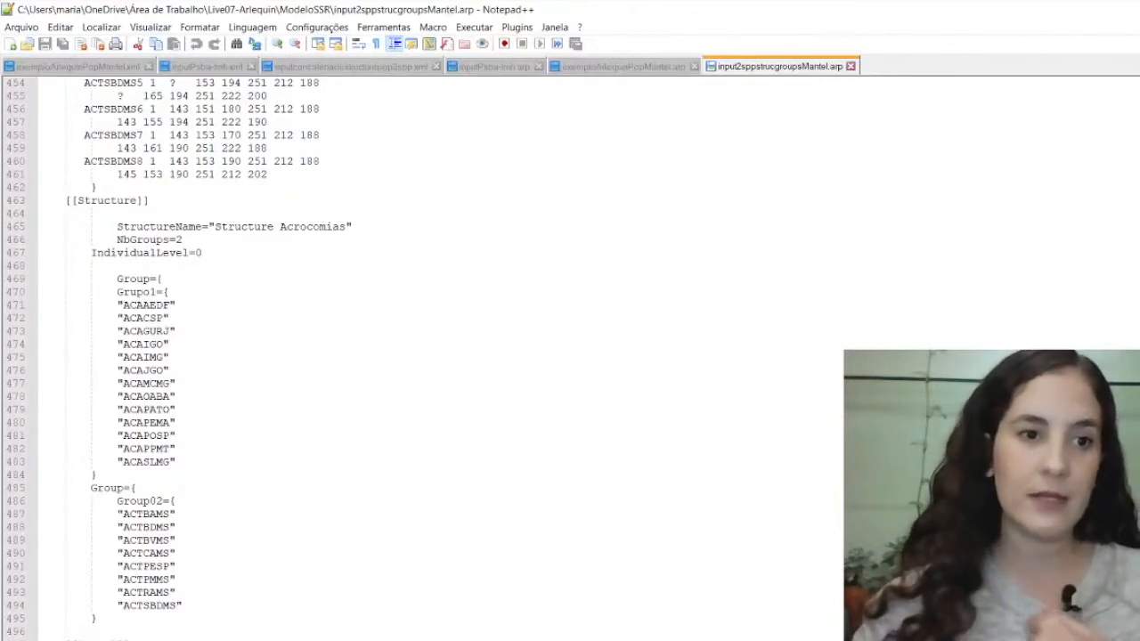
left_click_drag(55, 204, 158, 202)
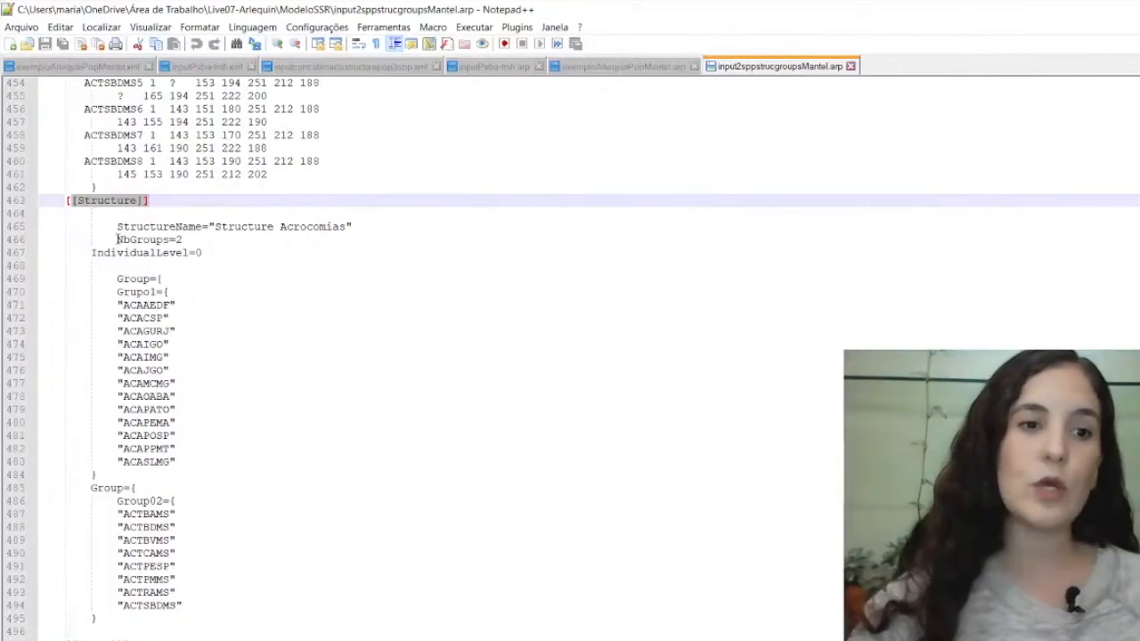
left_click_drag(117, 240, 180, 241)
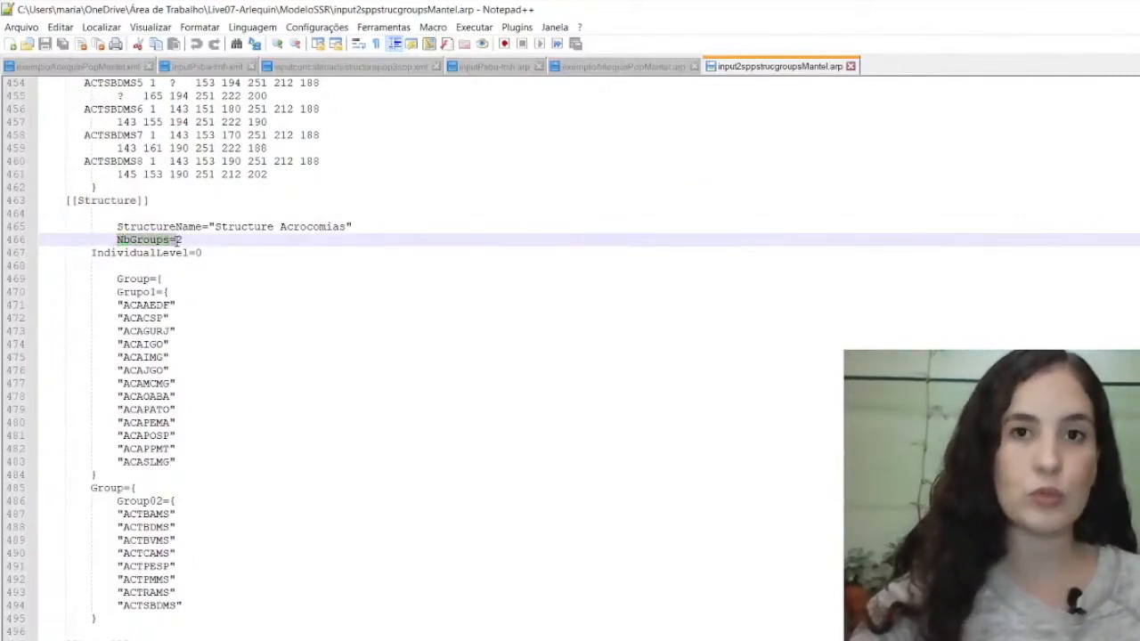
Step: Highlight the populations listed in Grupo1 and Group02, and then the entire first Group block
left_click_drag(117, 292, 174, 462)
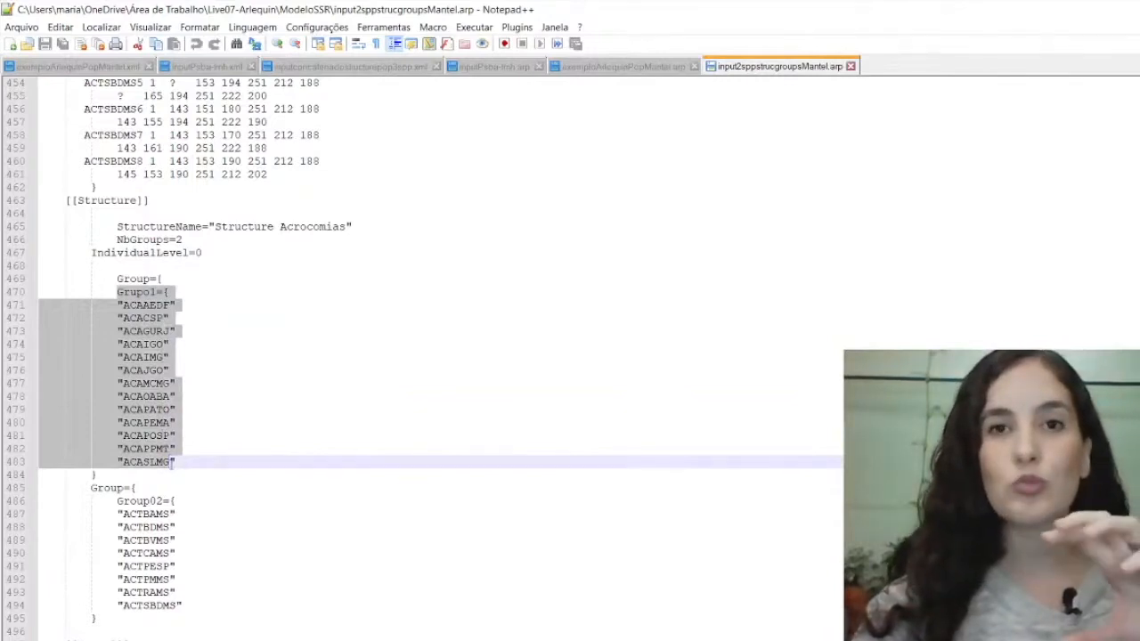
scroll(175, 462, "down", 2)
left_click_drag(118, 434, 186, 529)
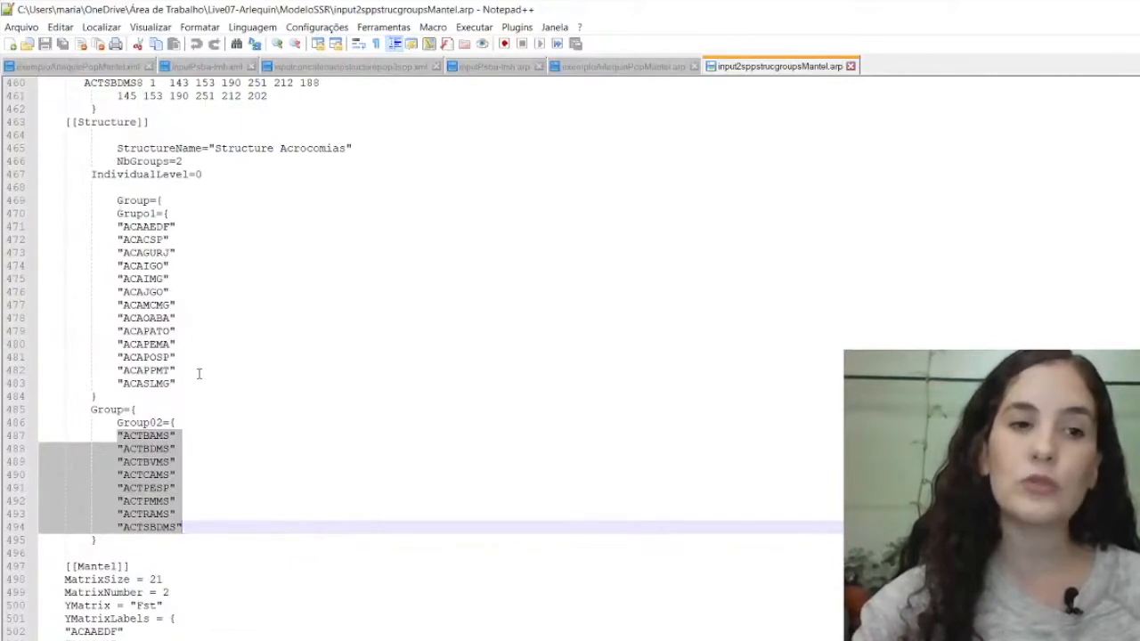
left_click_drag(51, 203, 195, 379)
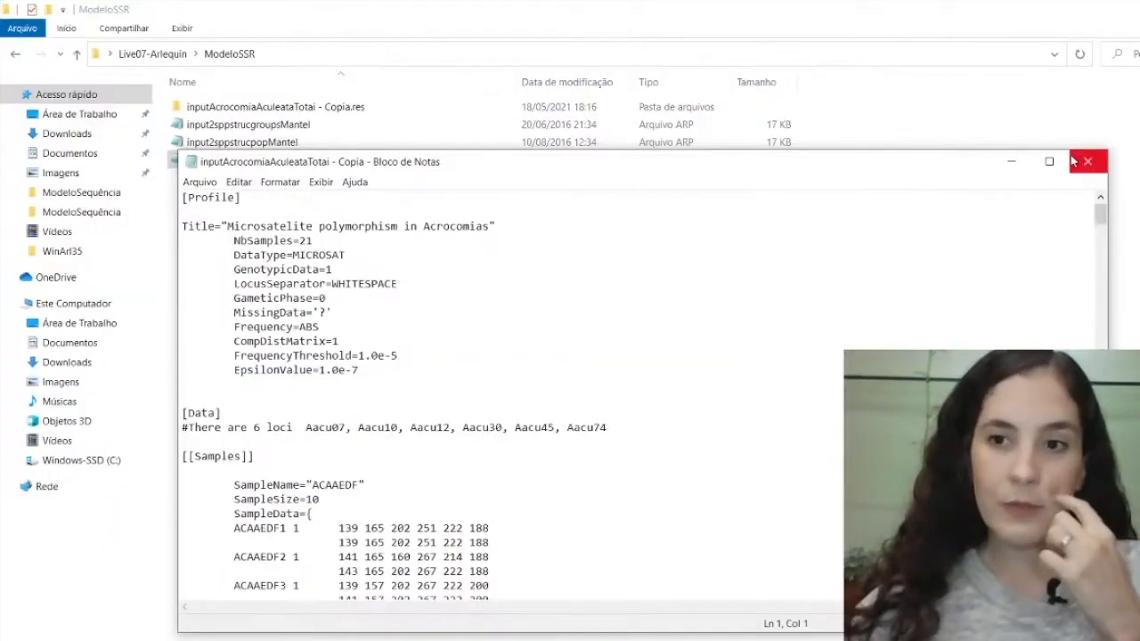
Step: Review inputAcrocomiaAculeataTotai - Copia in Notepad, highlighting individual ACAAEDF1's two allele rows together and then its first row alone
scroll(484, 320, "down", 10)
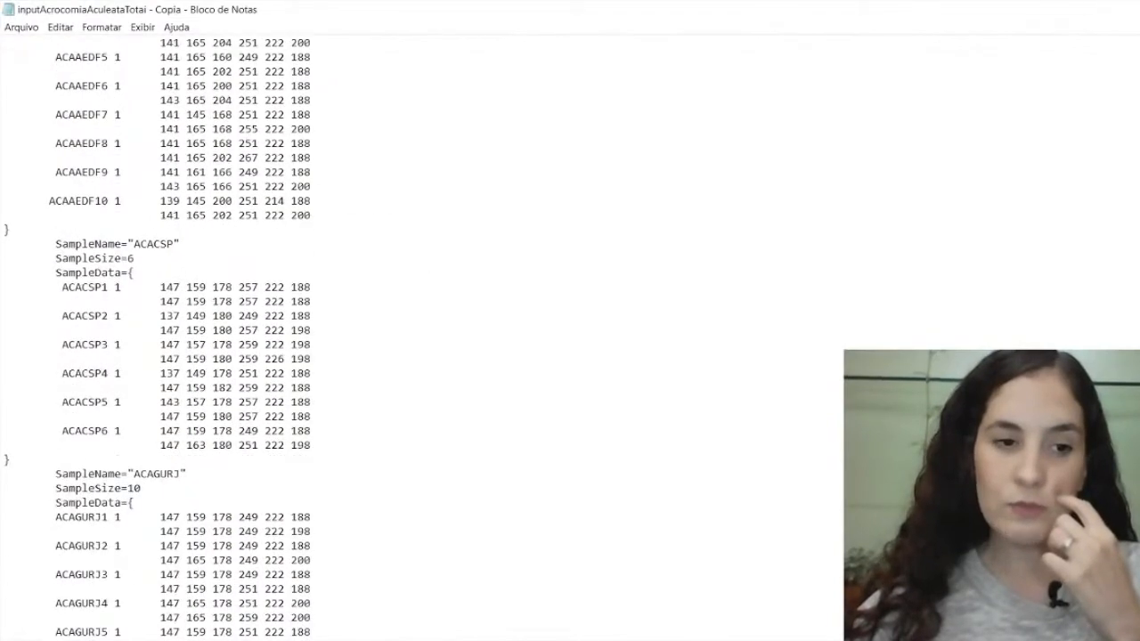
scroll(945, 196, "up", 10)
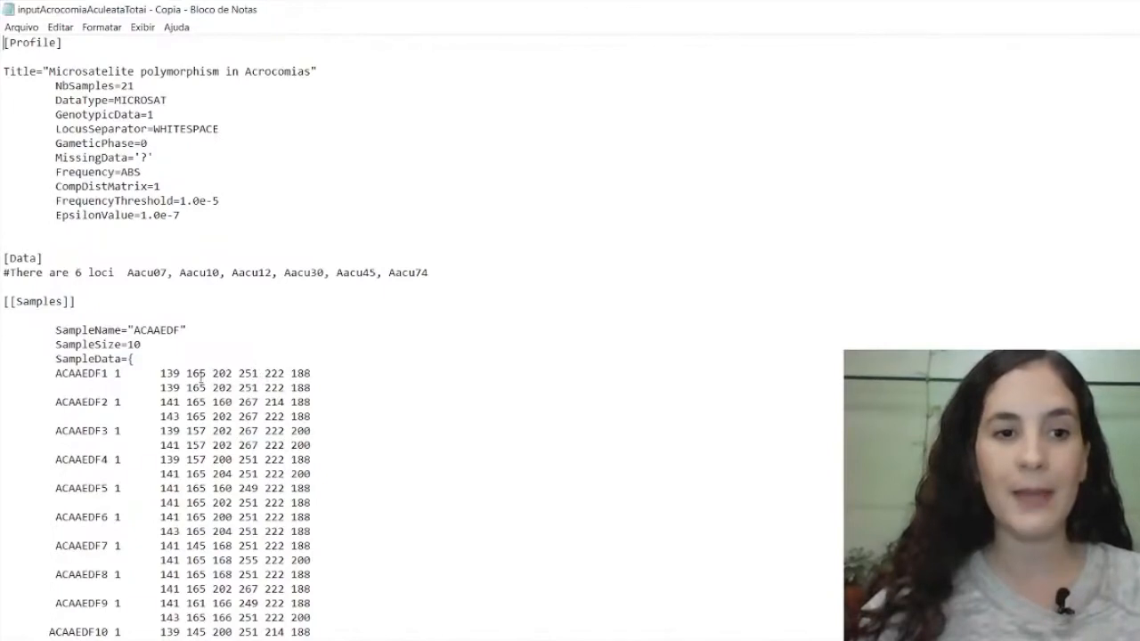
scroll(188, 373, "down", 1)
scroll(188, 372, "down", 1)
left_click_drag(160, 287, 313, 301)
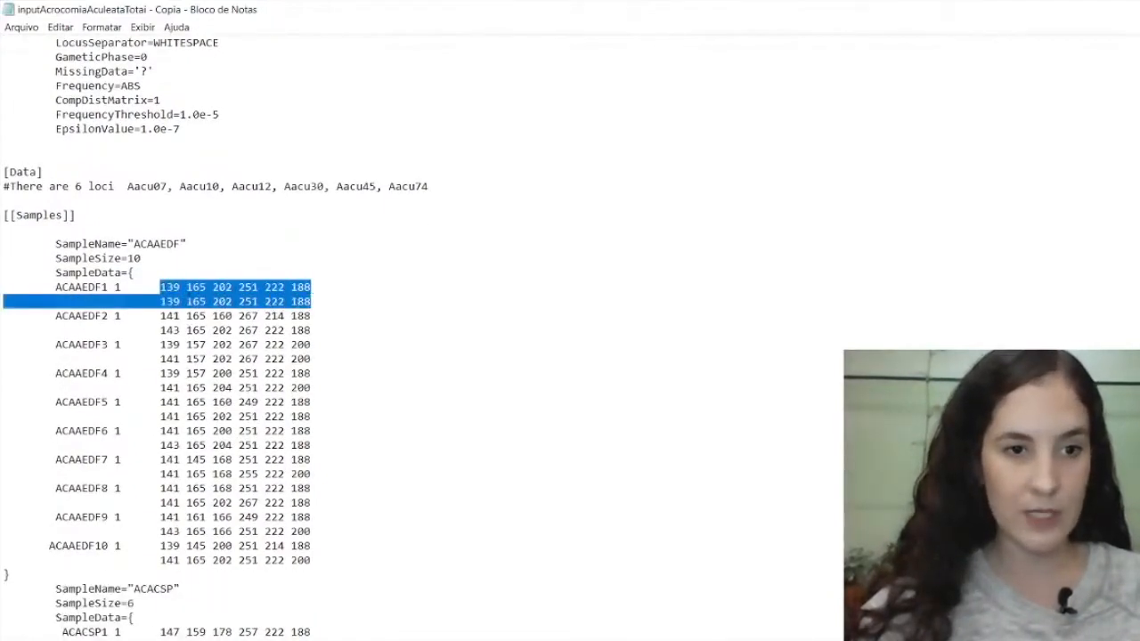
left_click(159, 287)
left_click_drag(153, 287, 319, 286)
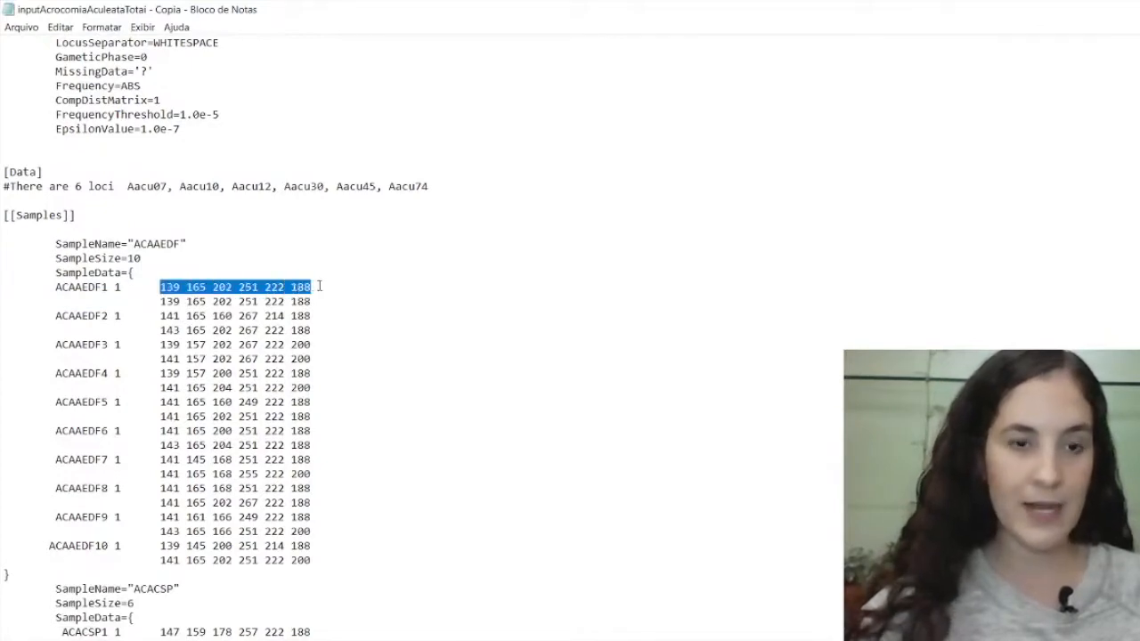
left_click(162, 301)
mouse_move(161, 301)
left_mouse_down()
mouse_move(313, 301)
mouse_move(158, 315)
left_mouse_up()
left_click(160, 287)
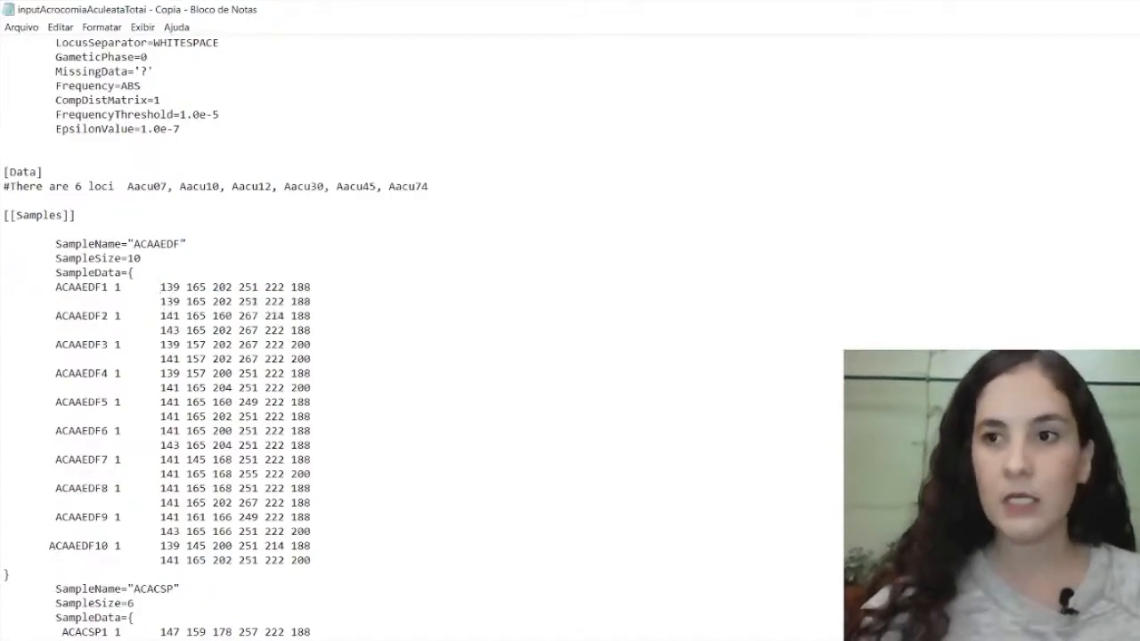
Step: Close the SSR input file and open ModeloSNPs-Pratica.arp from the ModeloSNPs folder of Live07-Arlequin in Notepad++
left_click(1139, 9)
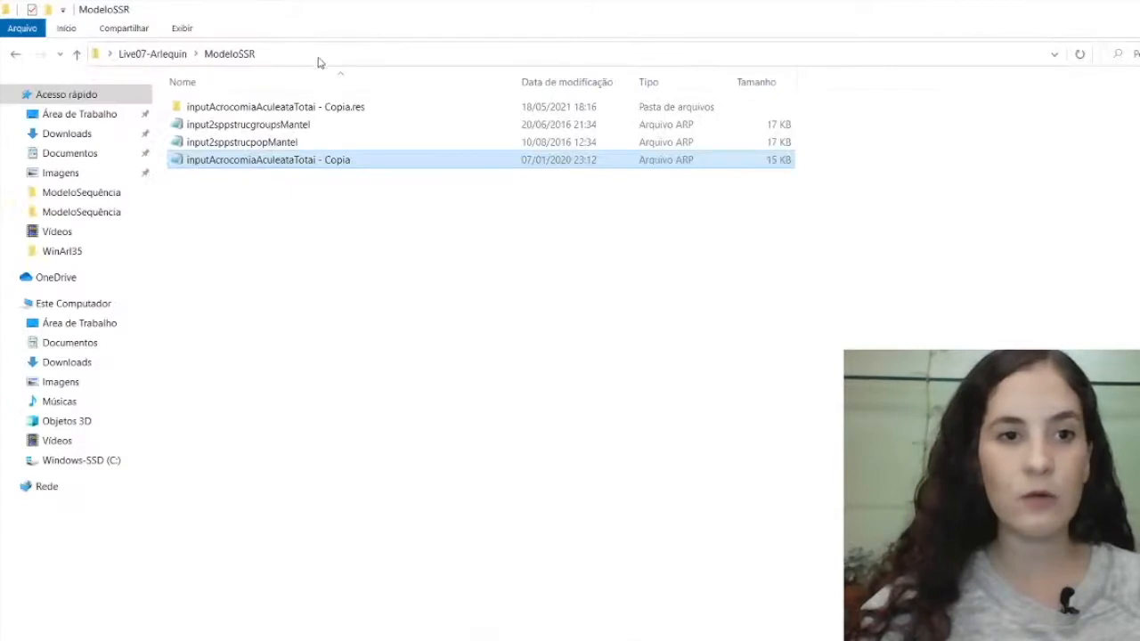
left_click(147, 54)
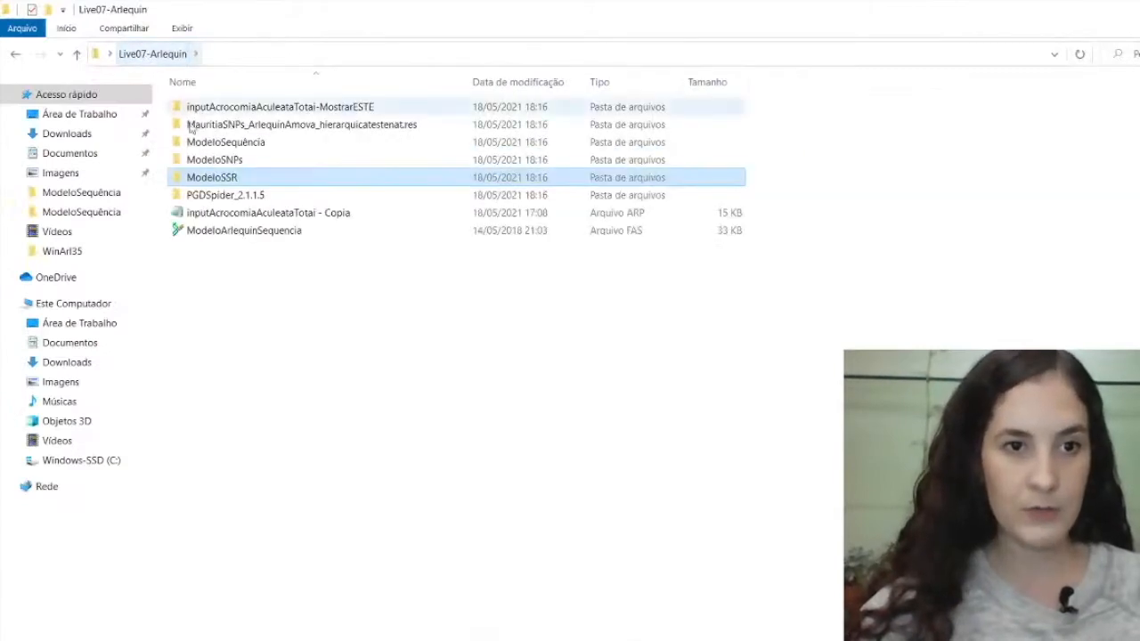
left_click(208, 160)
double_click(208, 160)
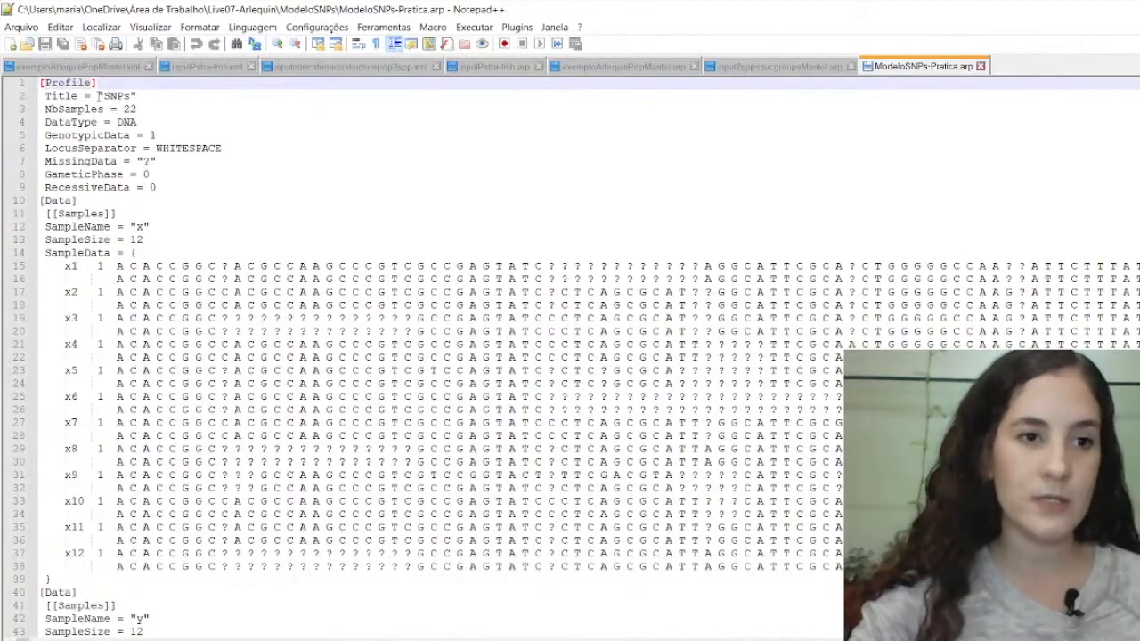
Step: Review the SNP file's profile, highlighting the NbSamples and DataType values, MissingData, GameticPhase, and the header lines of sample x
double_click(130, 108)
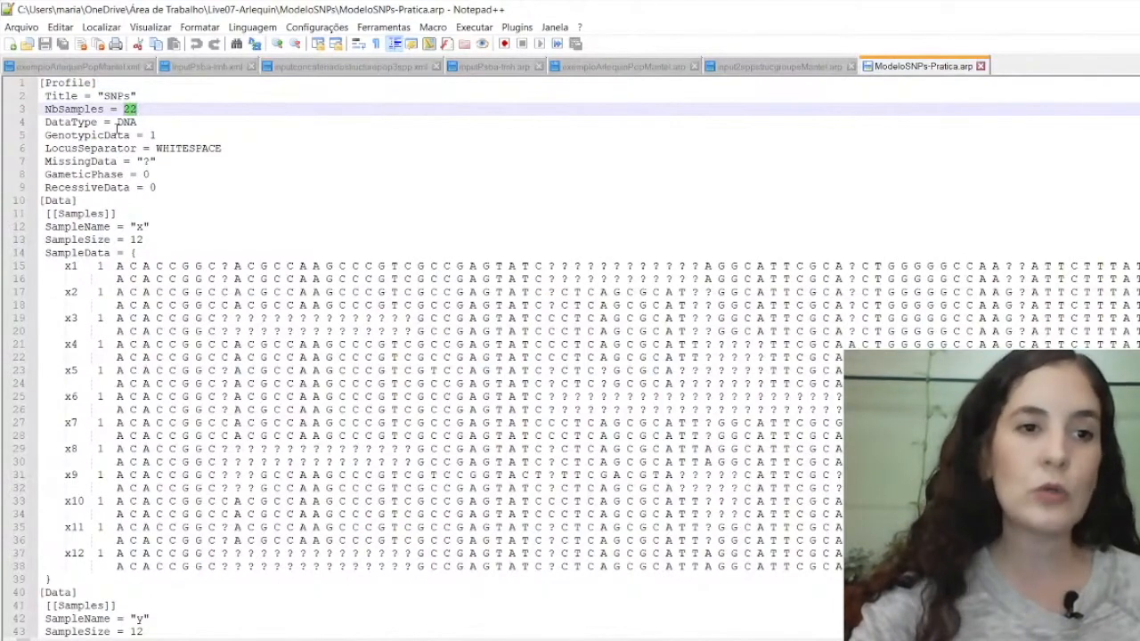
double_click(118, 122)
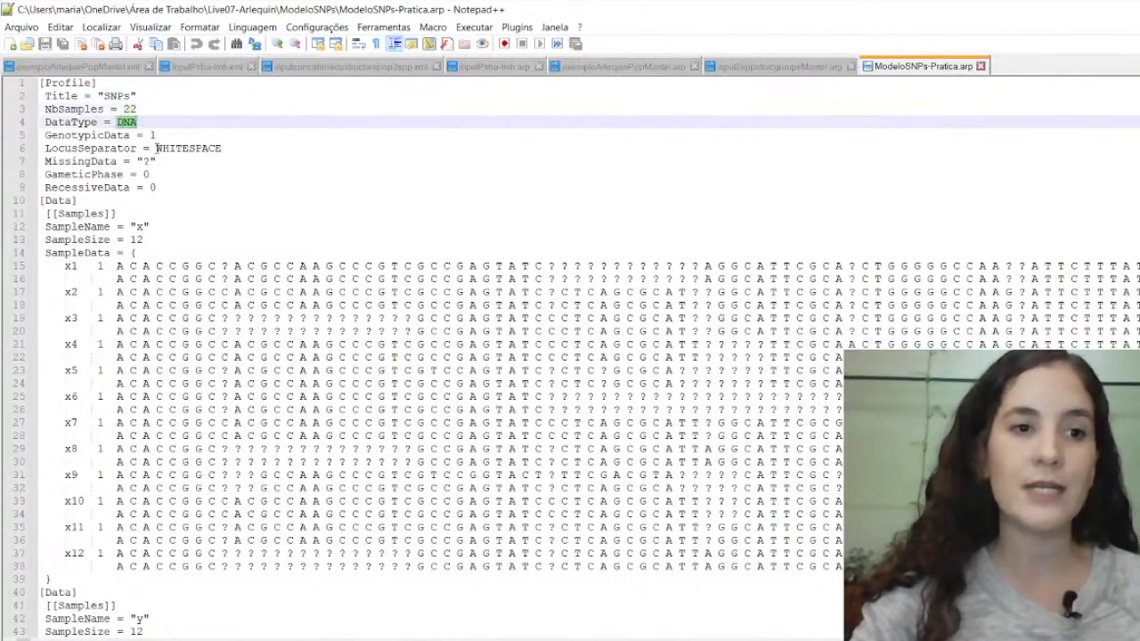
double_click(146, 161)
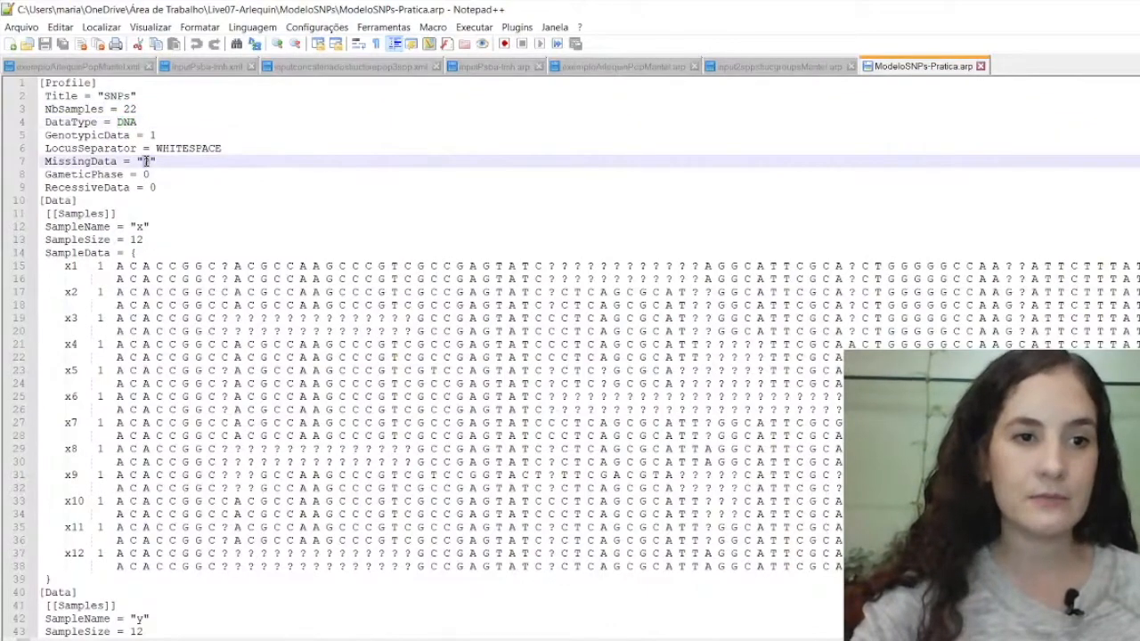
double_click(144, 174)
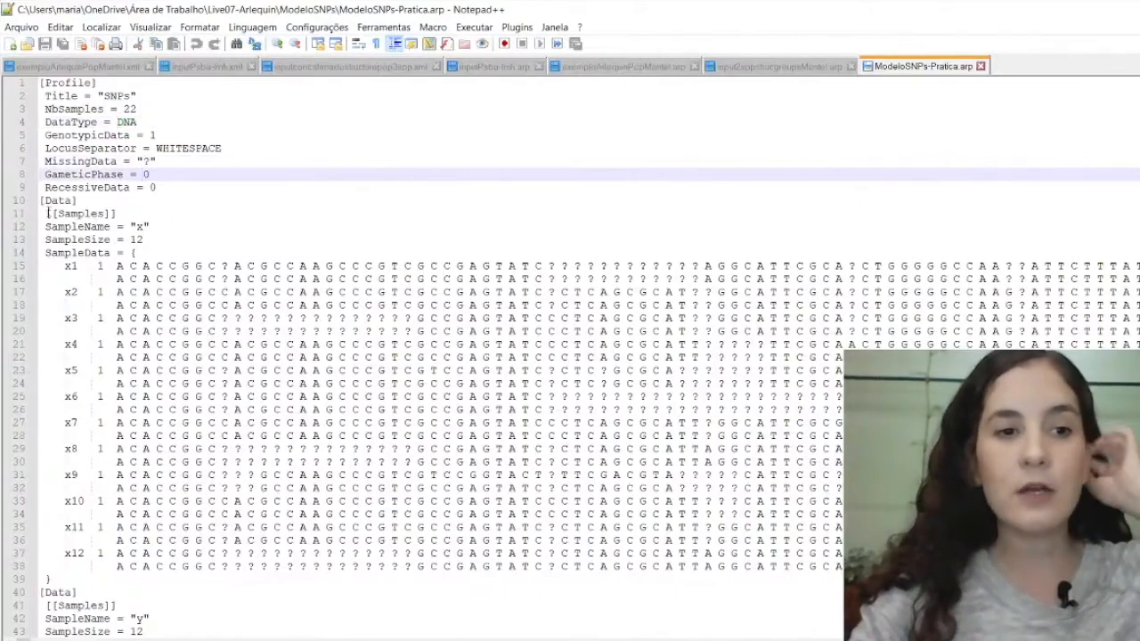
left_click_drag(46, 227, 139, 254)
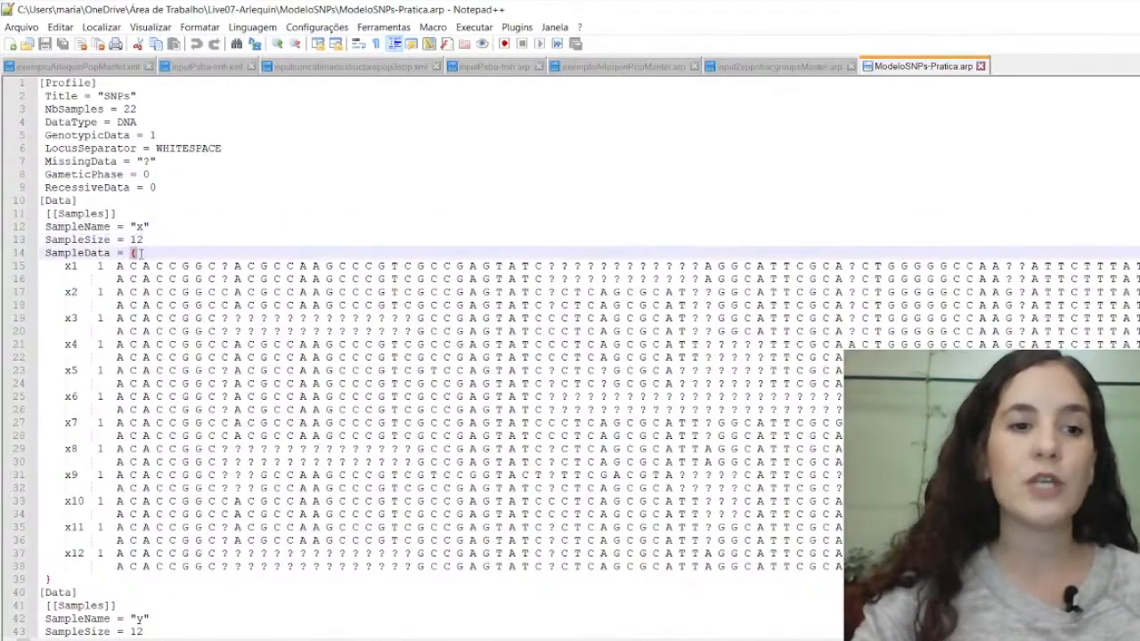
Step: Highlight individual x1's name, its two allele rows together, part of its first row, and the first base of its second row
scroll(142, 253, "down", 1)
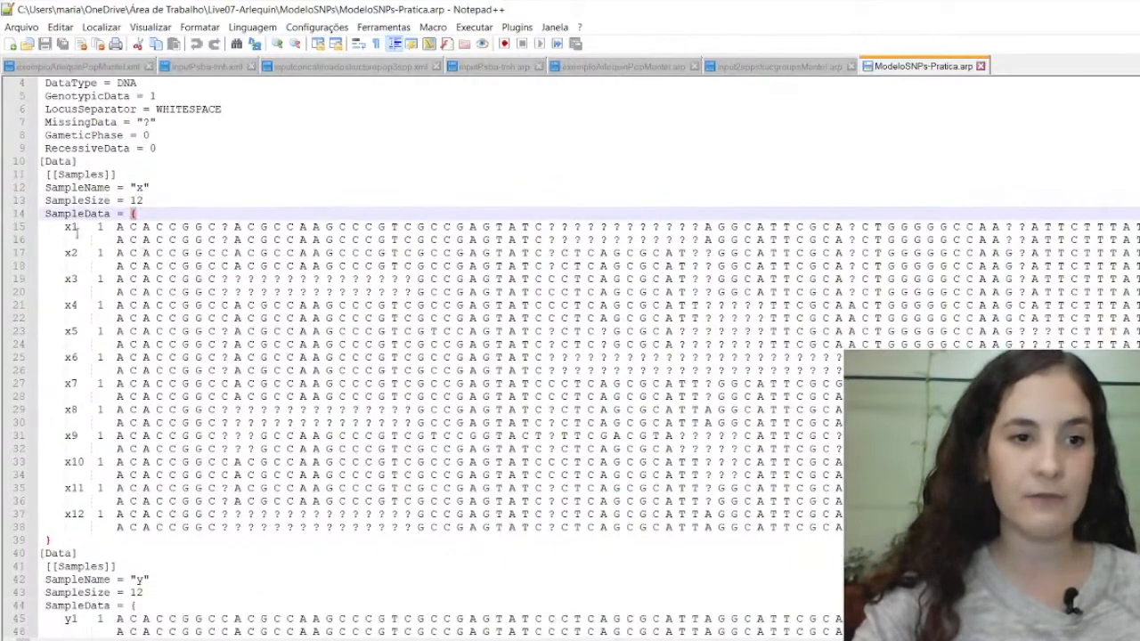
left_click_drag(66, 227, 72, 228)
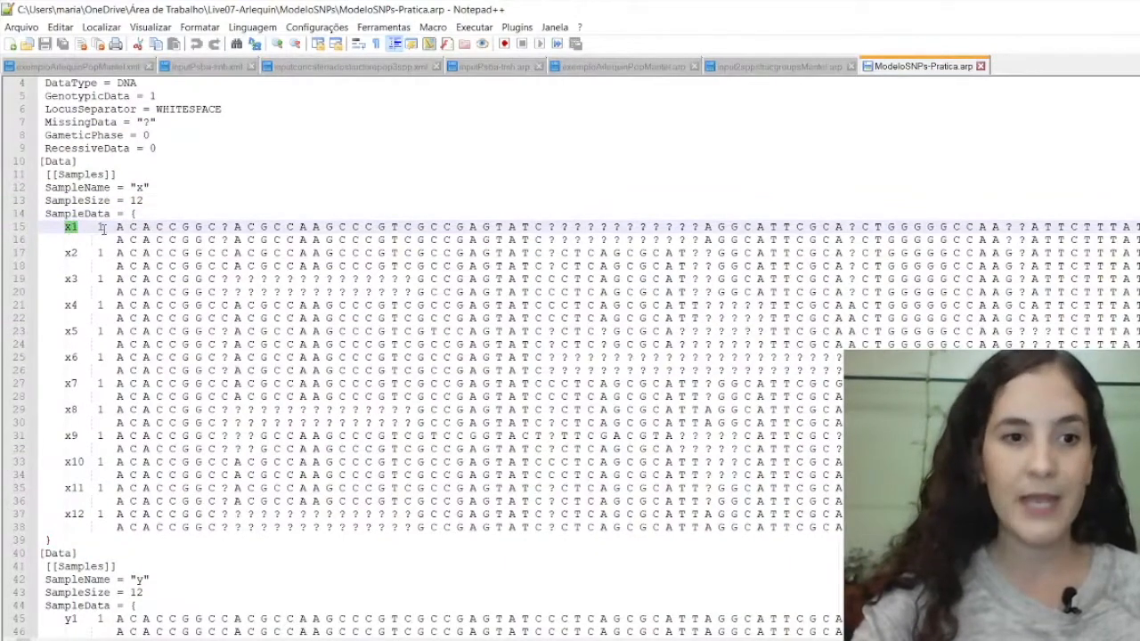
left_click_drag(113, 228, 114, 239)
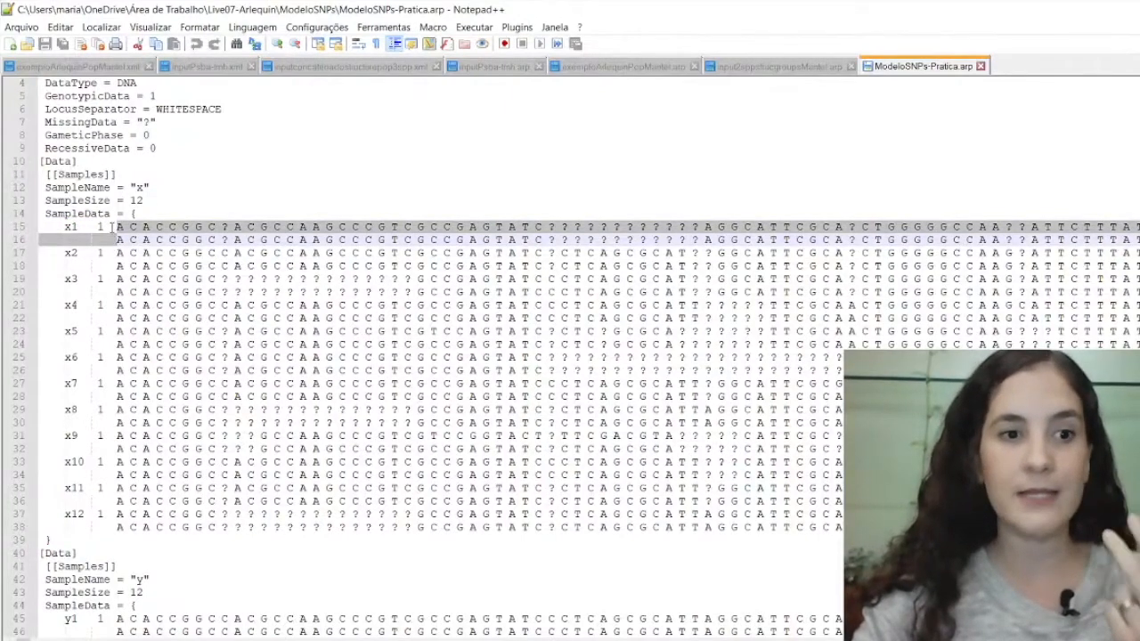
left_click_drag(110, 228, 674, 227)
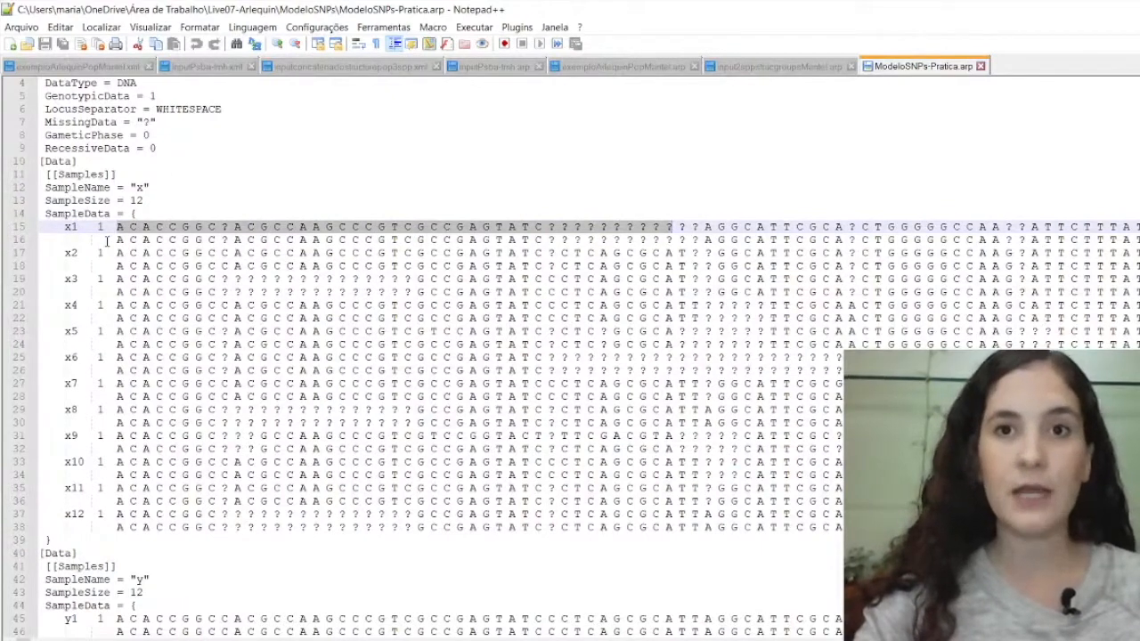
left_click(110, 240)
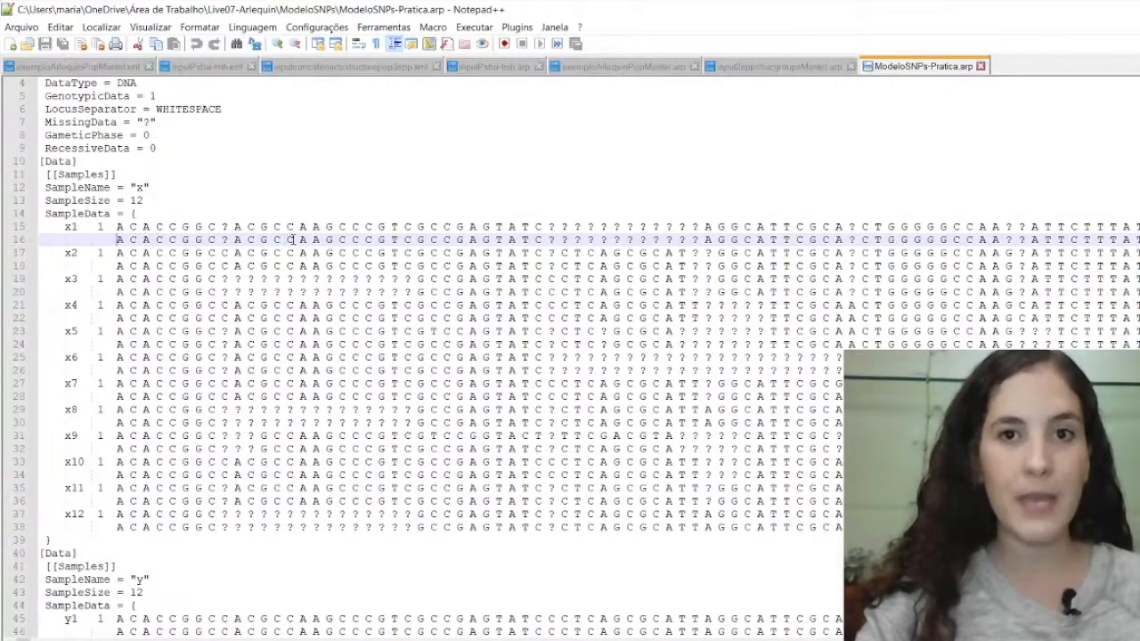
key("shift+Right")
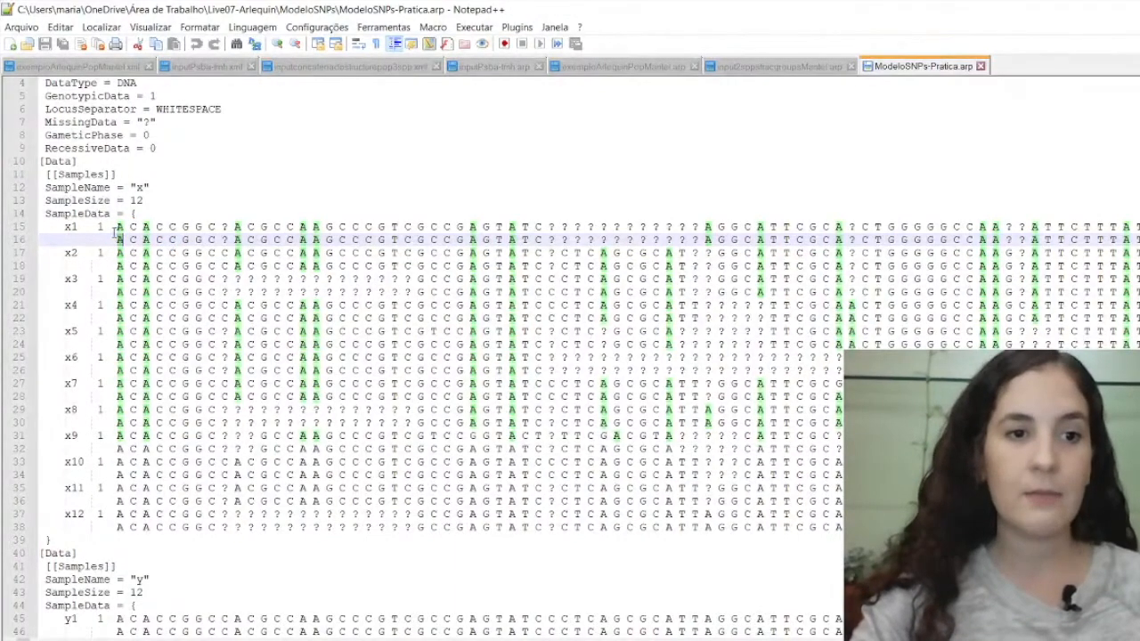
Step: Highlight the x1 label with its frequency, and then the sequences in its two allele rows and part of its second row
left_click_drag(77, 230, 208, 227)
left_click_drag(44, 228, 116, 228)
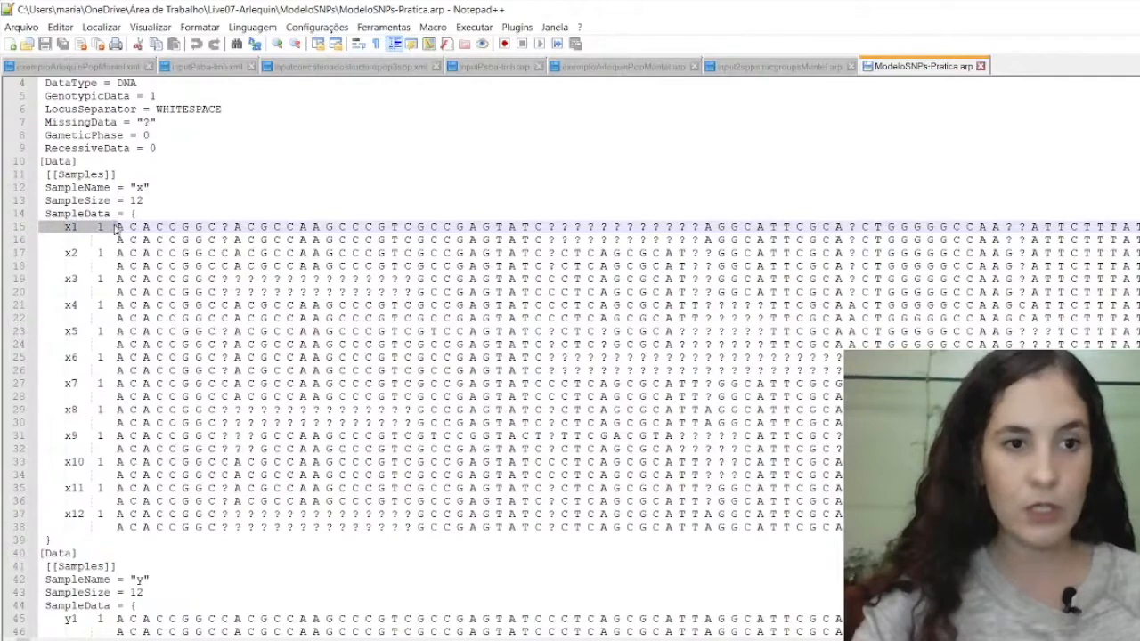
left_click(117, 228)
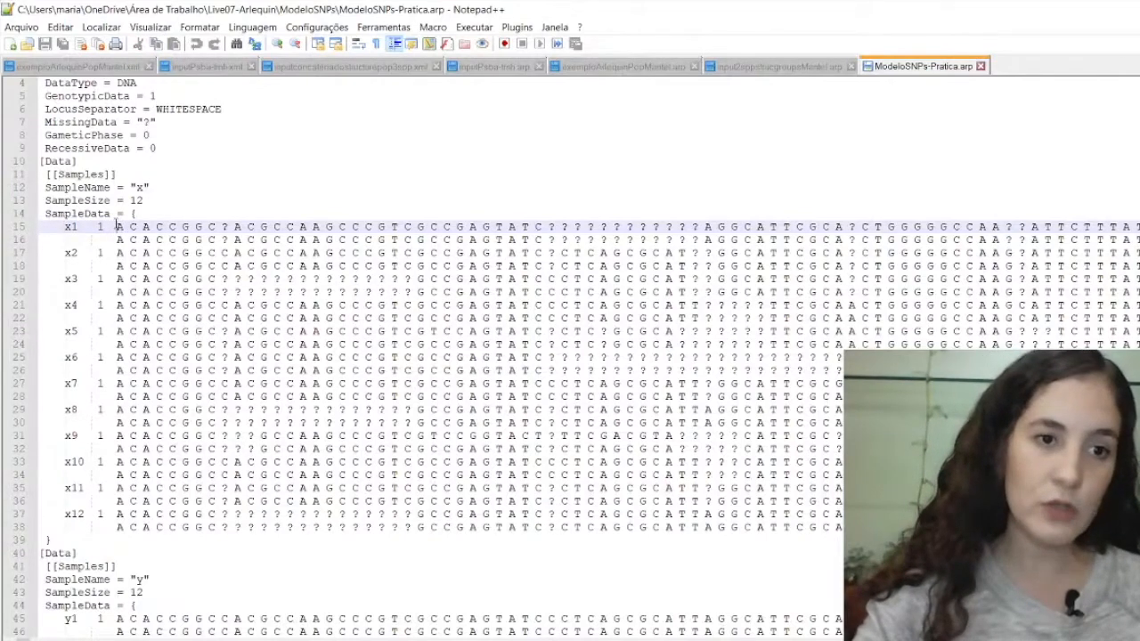
left_click_drag(116, 228, 620, 241)
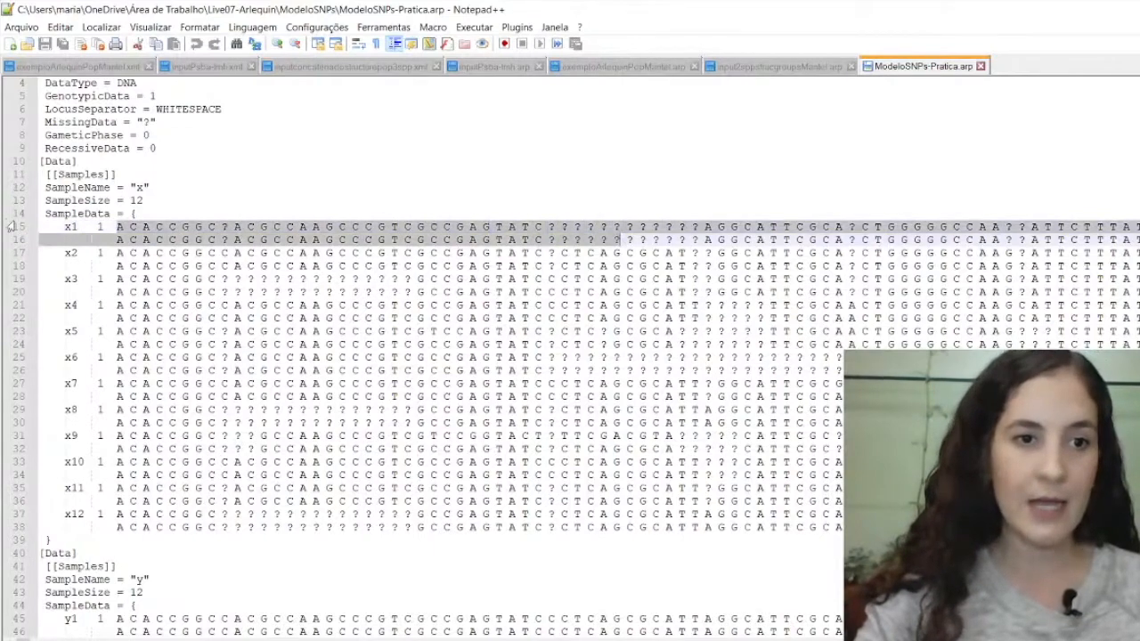
left_click_drag(111, 240, 384, 241)
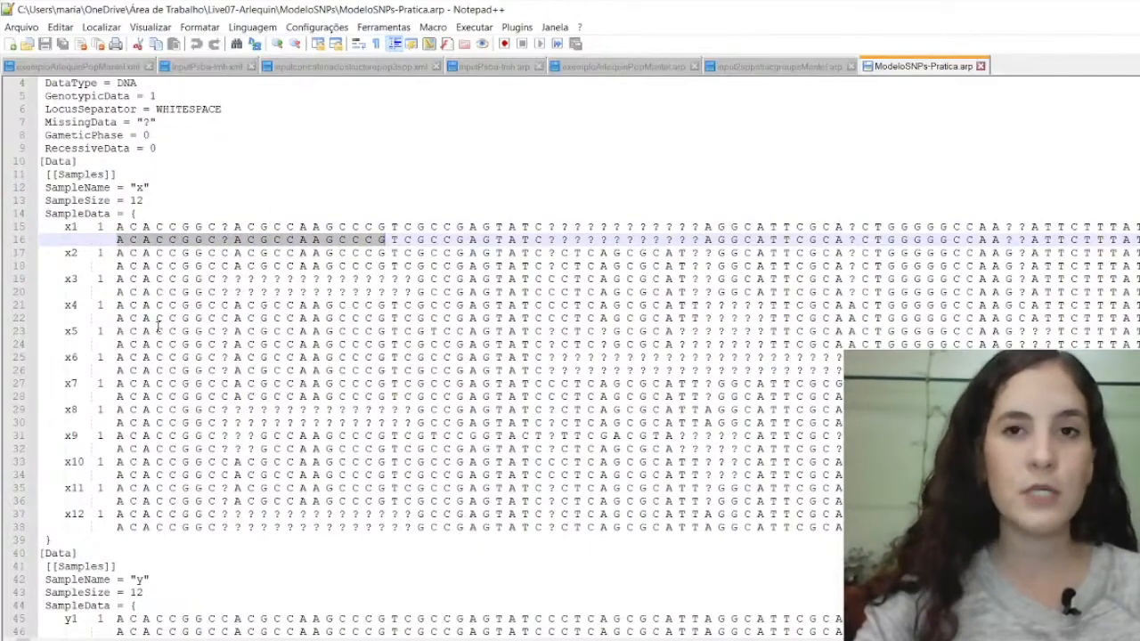
Step: Look through the remaining SNP samples down to the [[Structure]] section and its Group1 population list
scroll(158, 328, "down", 7)
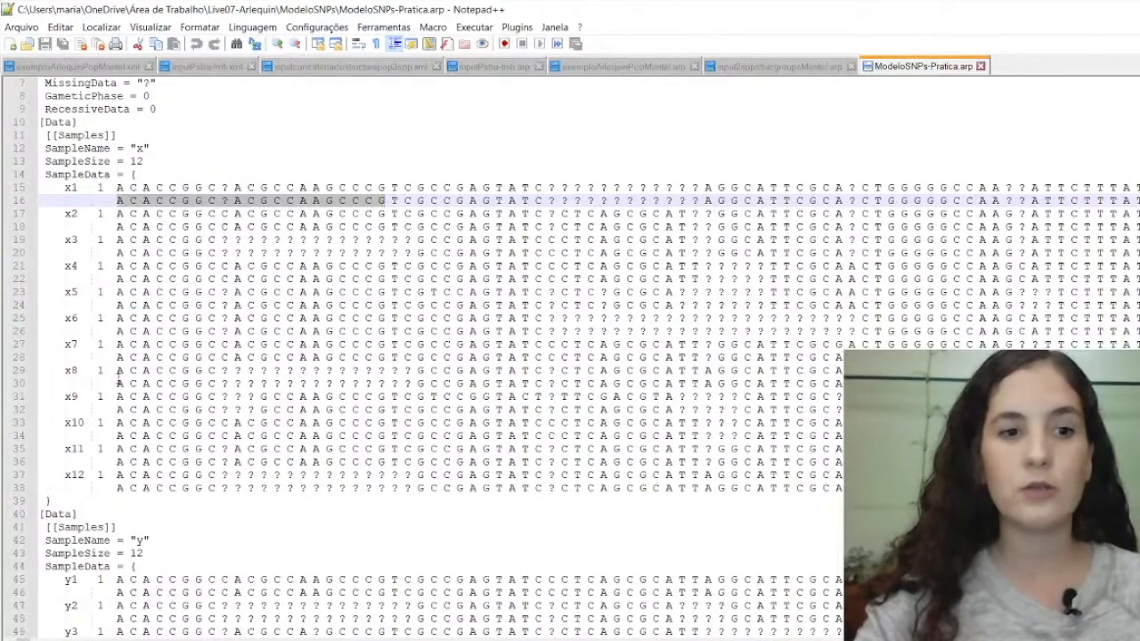
scroll(117, 381, "down", 12)
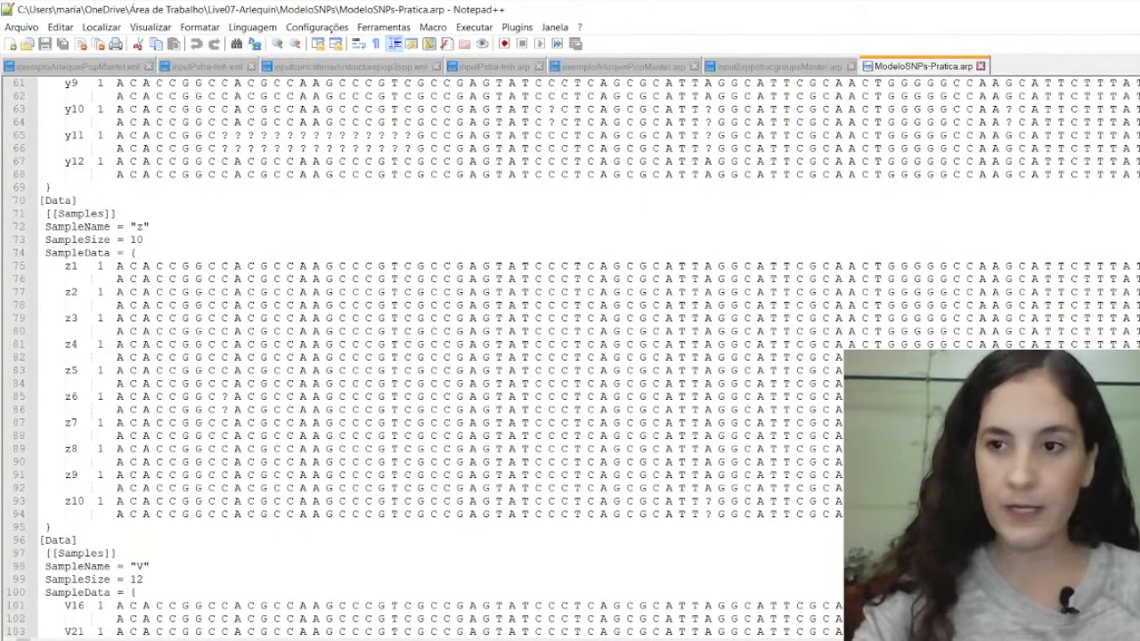
scroll(570, 356, "down", 20)
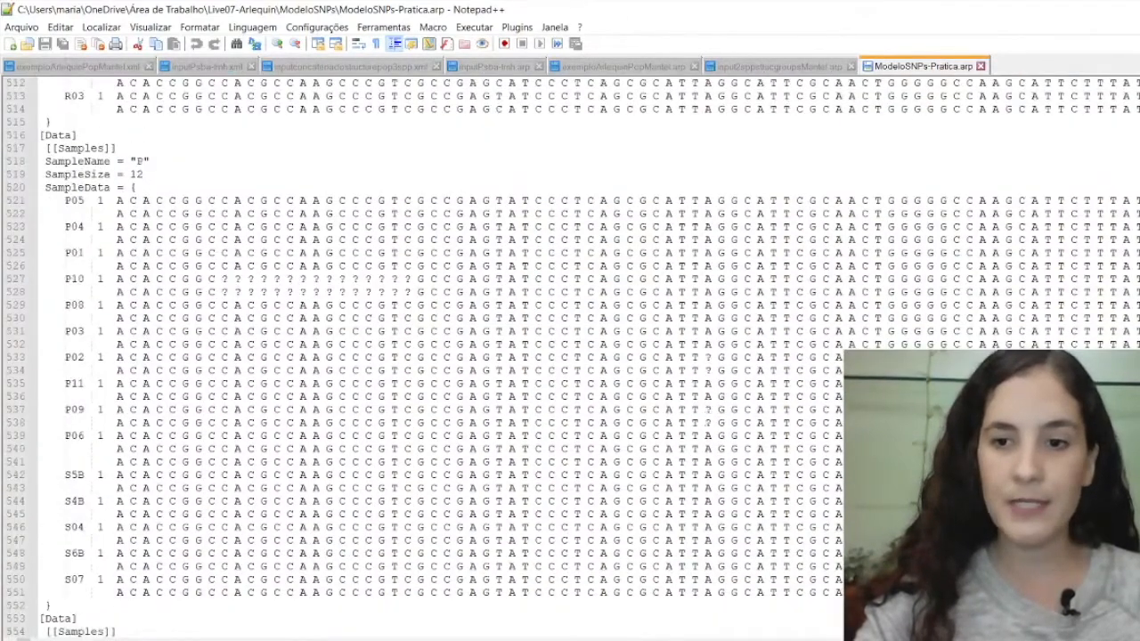
scroll(570, 356, "down", 20)
scroll(570, 356, "up", 13)
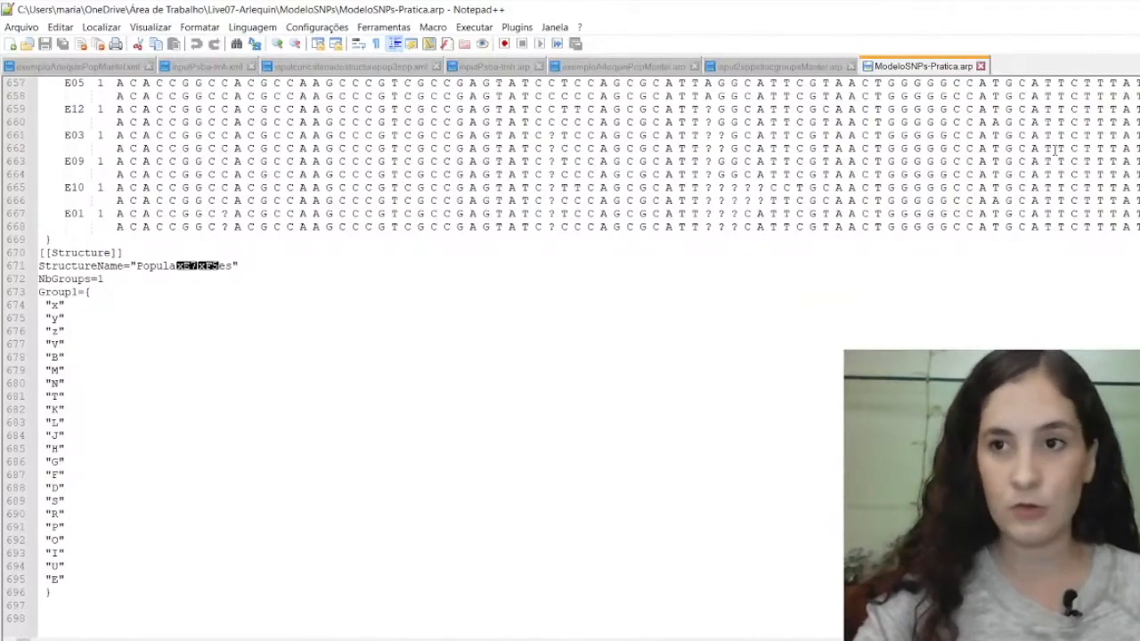
Step: Leave the SNP file, switch to PGDSpider and set the data input file format to VCF
left_click(1130, 8)
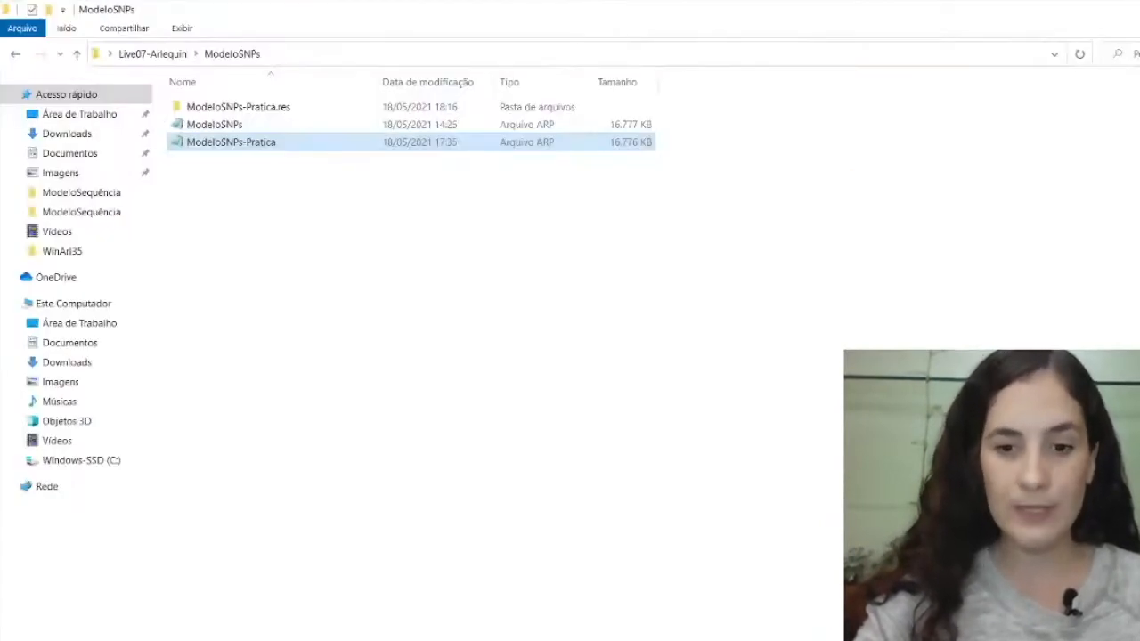
left_click(896, 152)
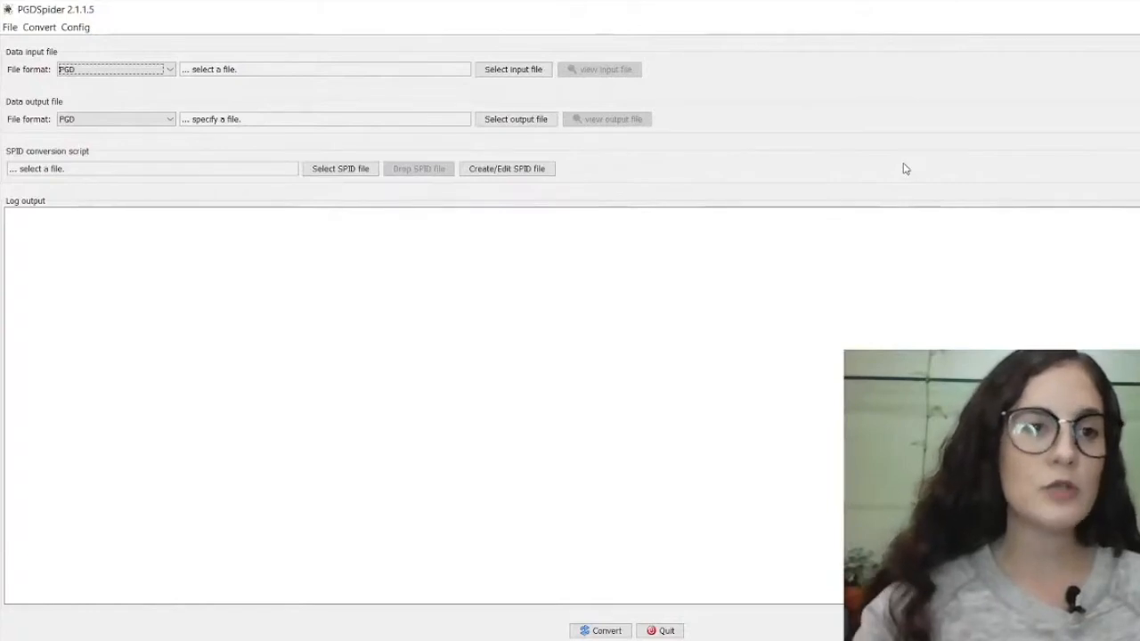
left_click(173, 73)
left_click_drag(170, 100, 165, 161)
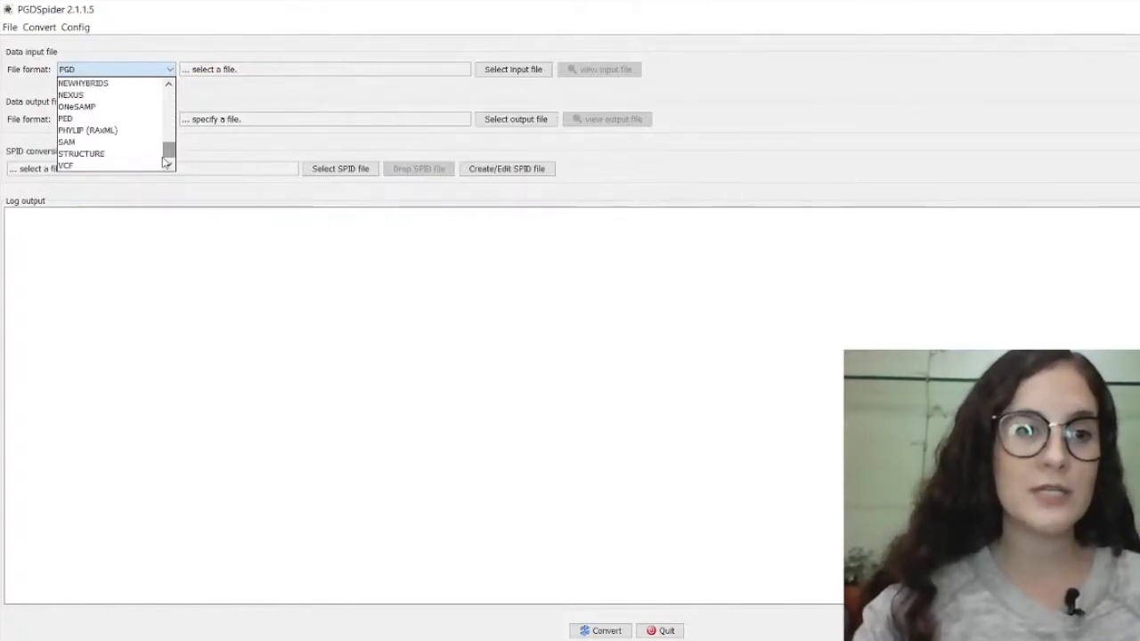
left_click(90, 167)
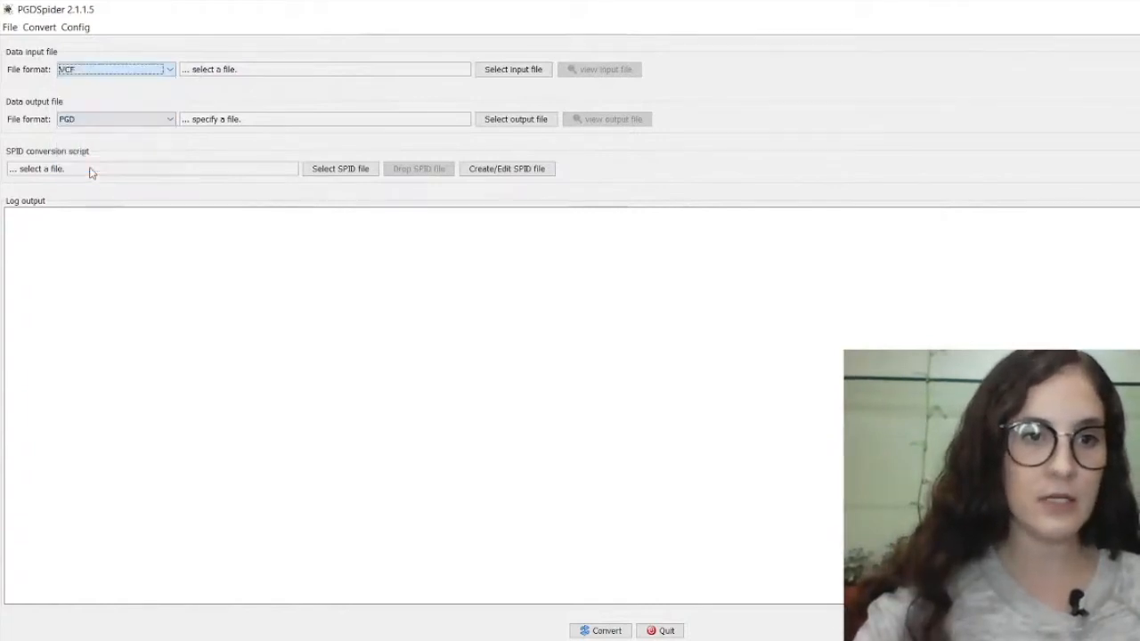
Step: Point out the input file selection, and then browse the available data output formats from Arlequin down to STRUCTURE
left_click(509, 79)
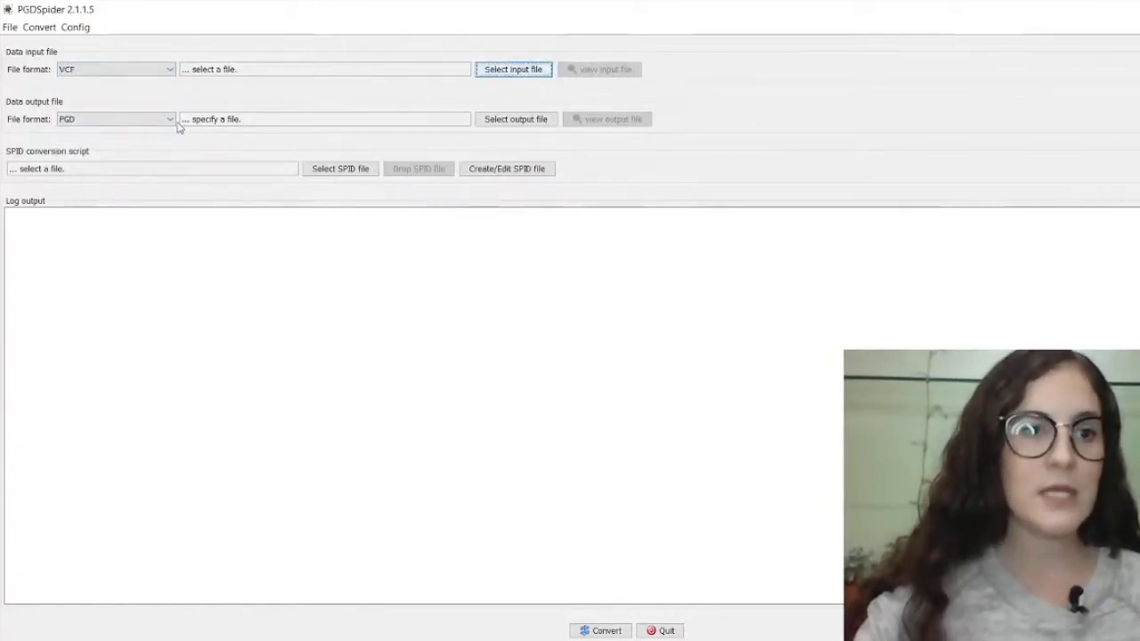
left_click(856, 204)
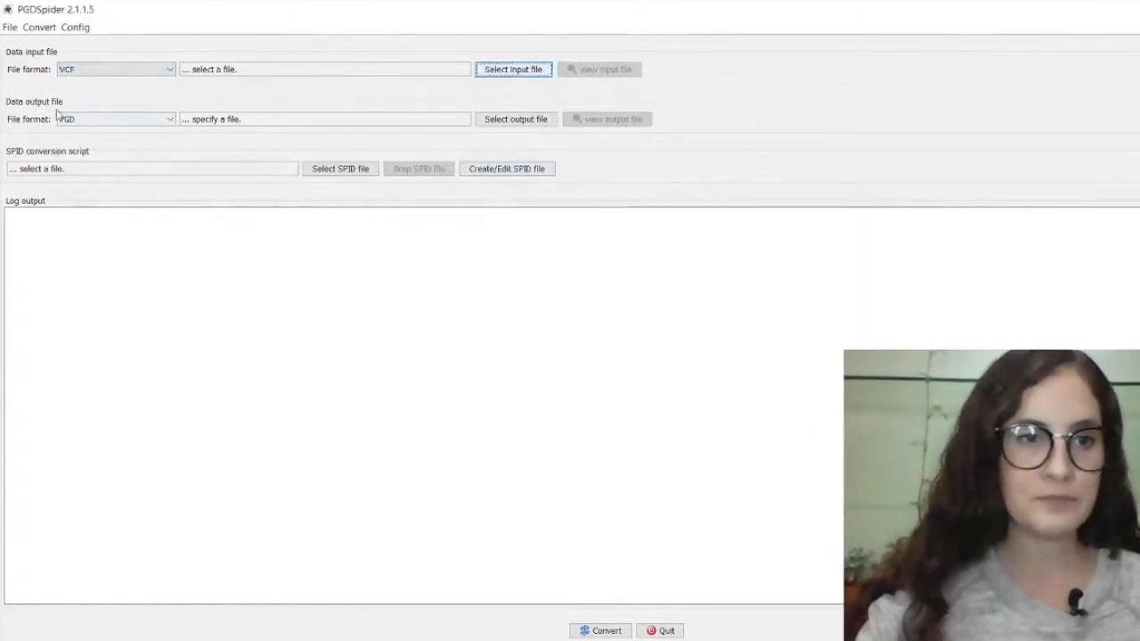
left_click(170, 121)
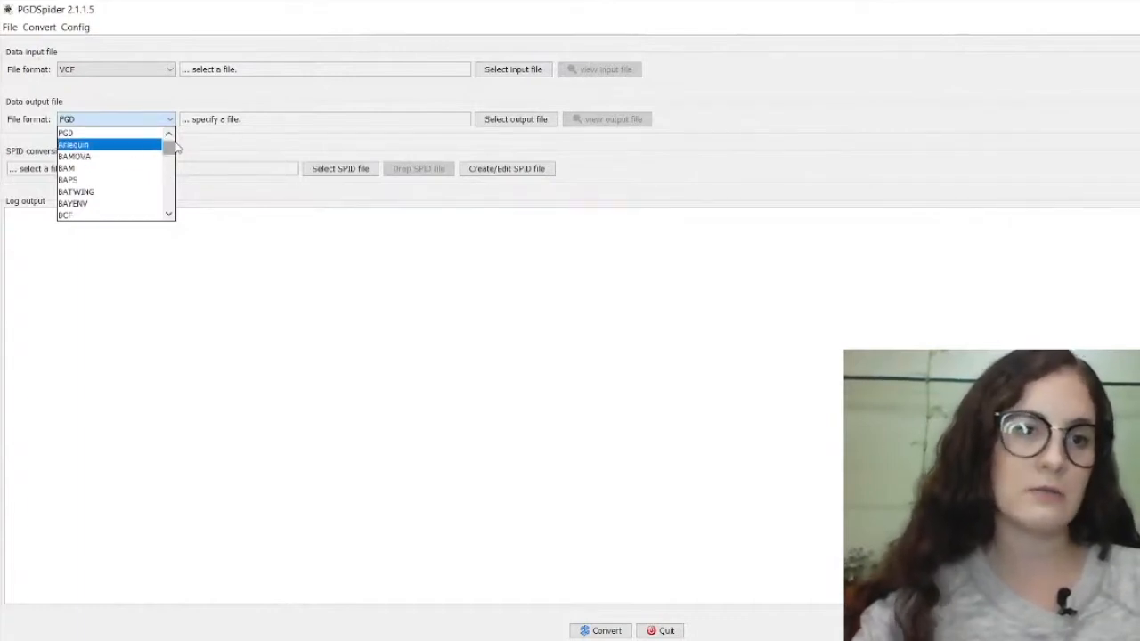
left_click_drag(170, 149, 170, 199)
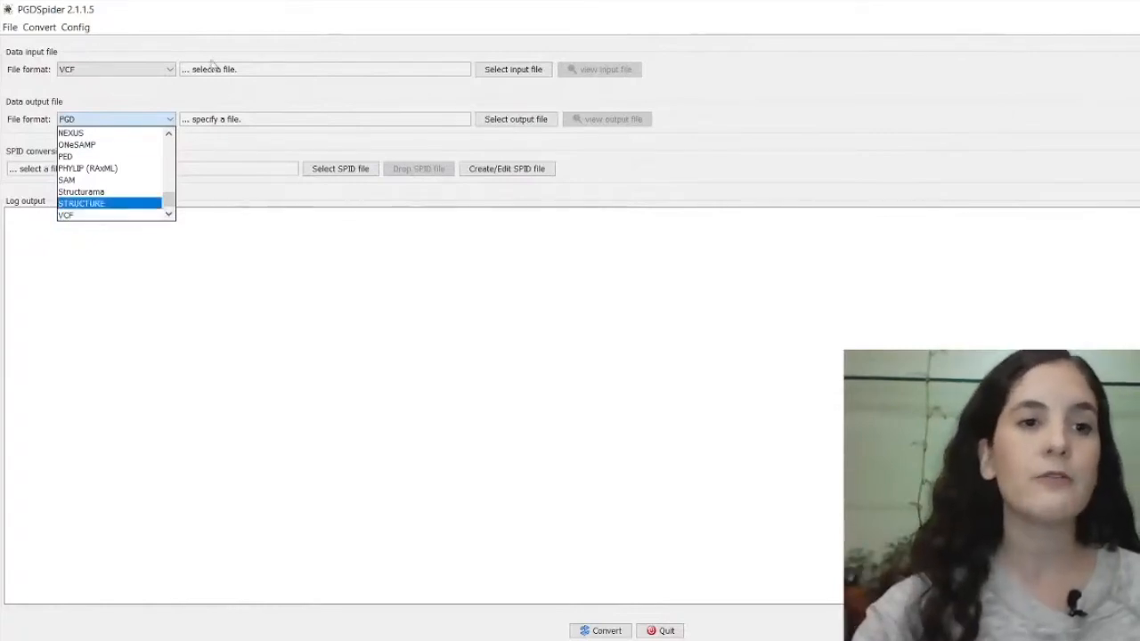
Step: Browse the available data input formats, pointing out FASTA
left_click(171, 71)
left_click(171, 70)
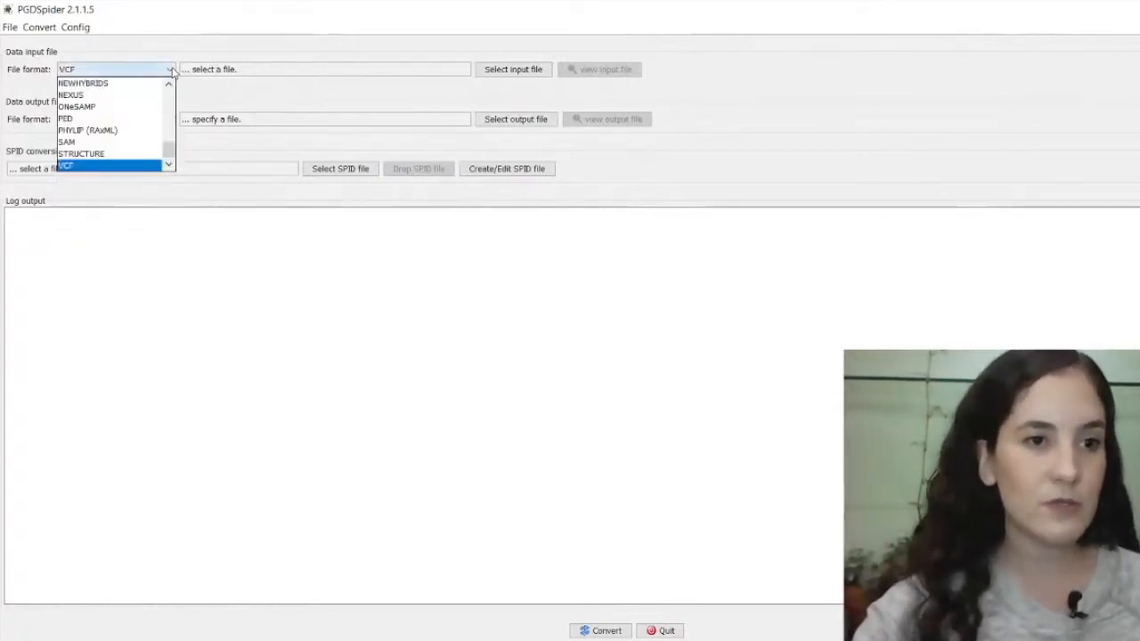
left_click_drag(169, 147, 170, 98)
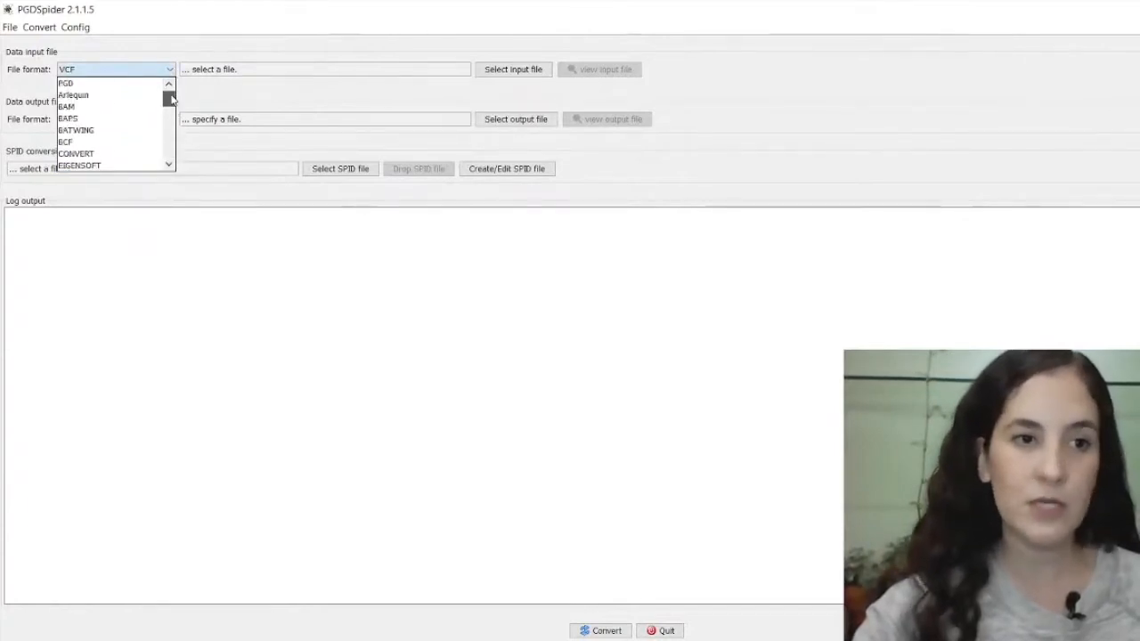
scroll(146, 107, "down", 2)
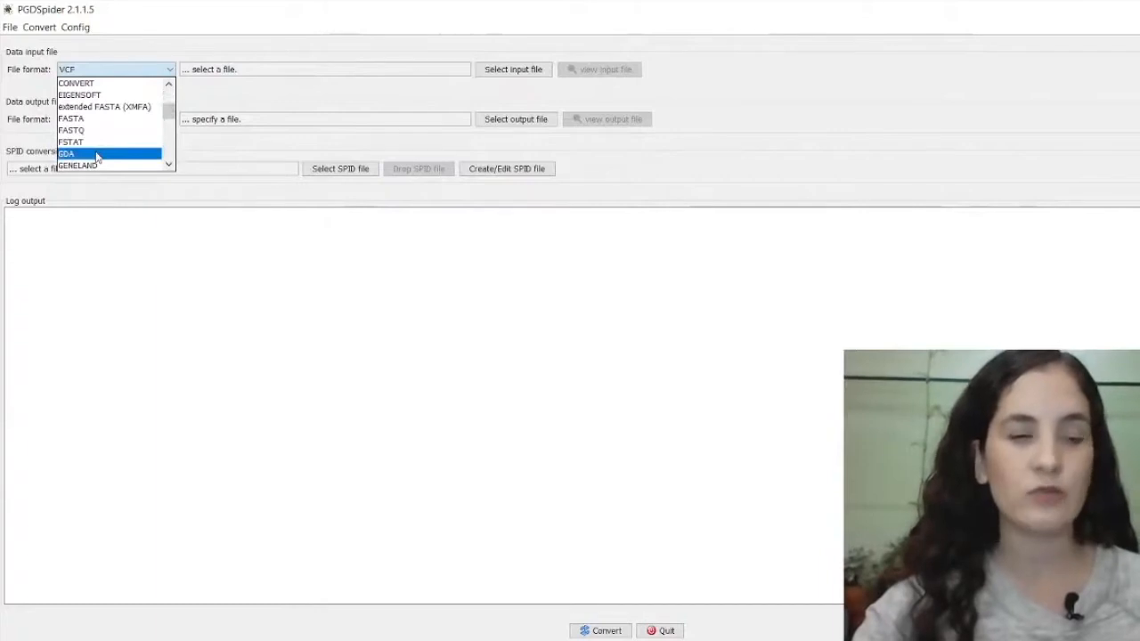
mouse_move(167, 113)
left_mouse_down()
mouse_move(169, 150)
mouse_move(166, 97)
mouse_move(167, 158)
mouse_move(166, 97)
mouse_move(164, 119)
left_mouse_up()
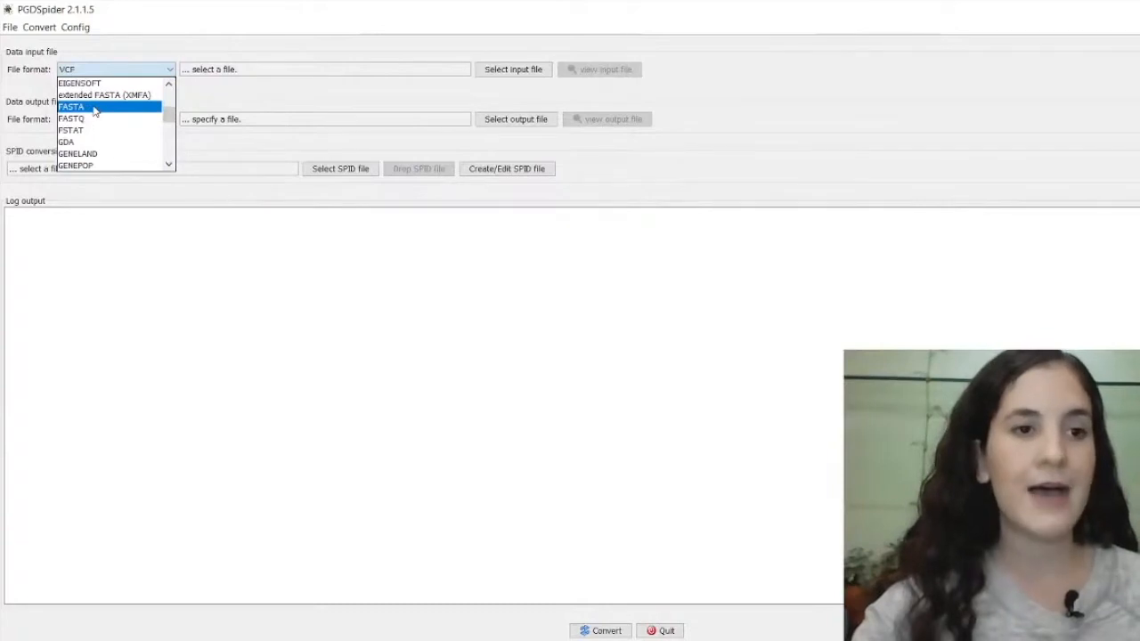
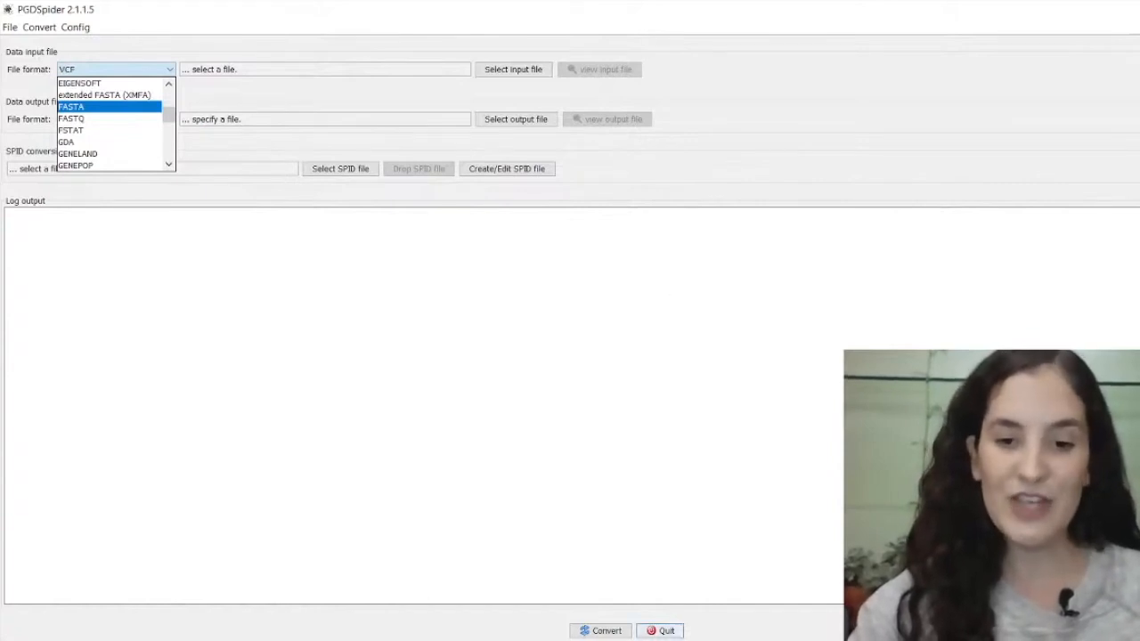
Step: Switch to Arlequin, maximize its window and display the Arlequin configuration settings
left_click(704, 588)
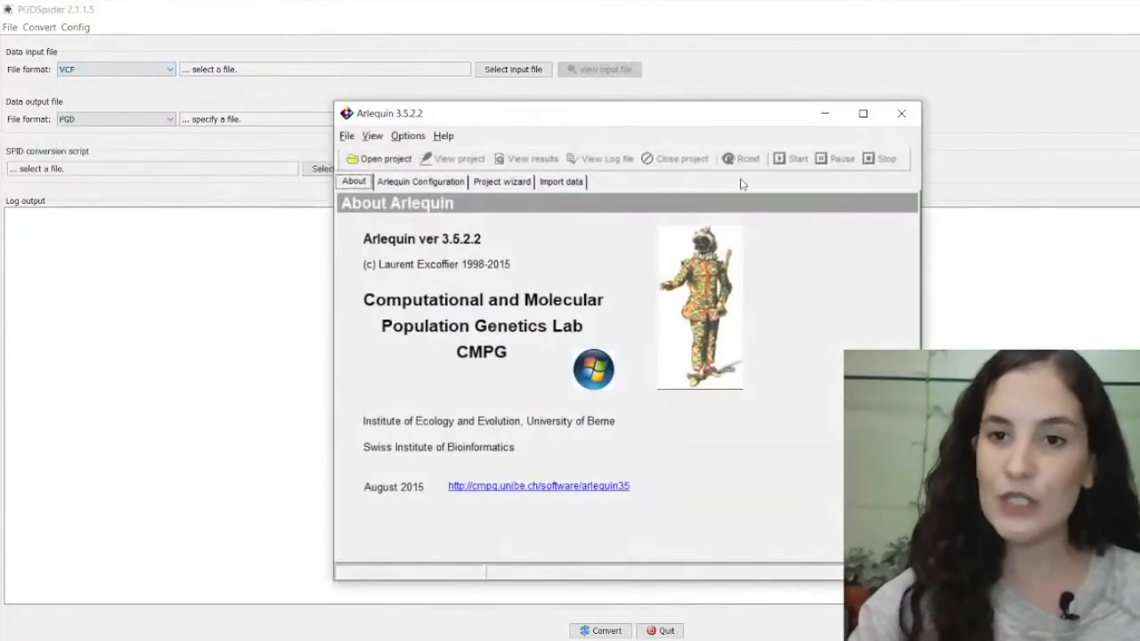
left_click(862, 113)
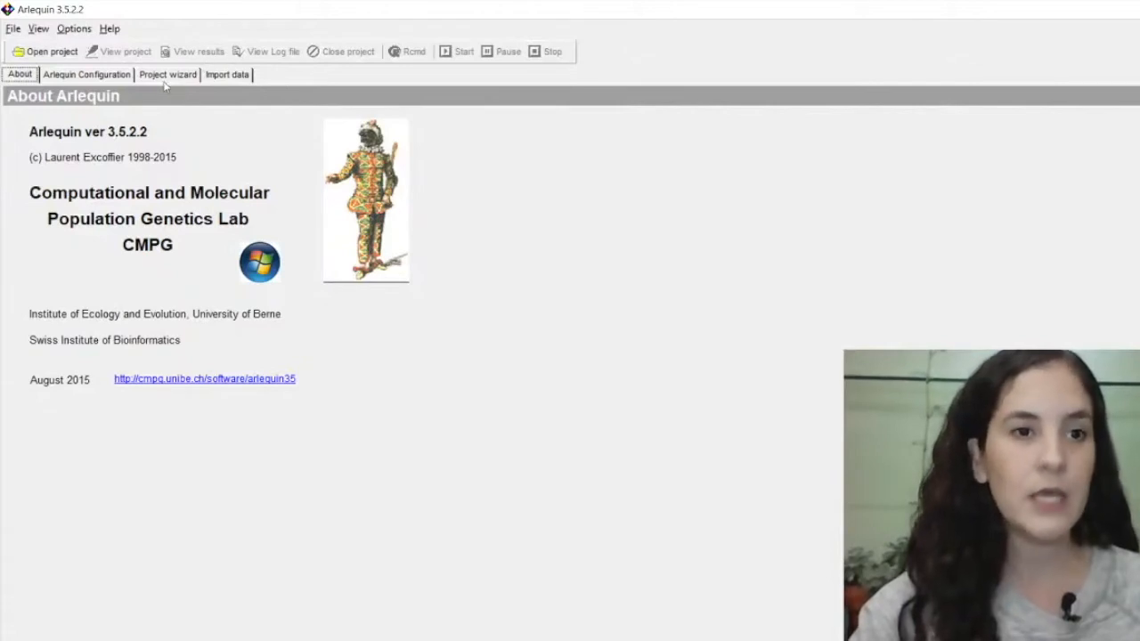
left_click(114, 76)
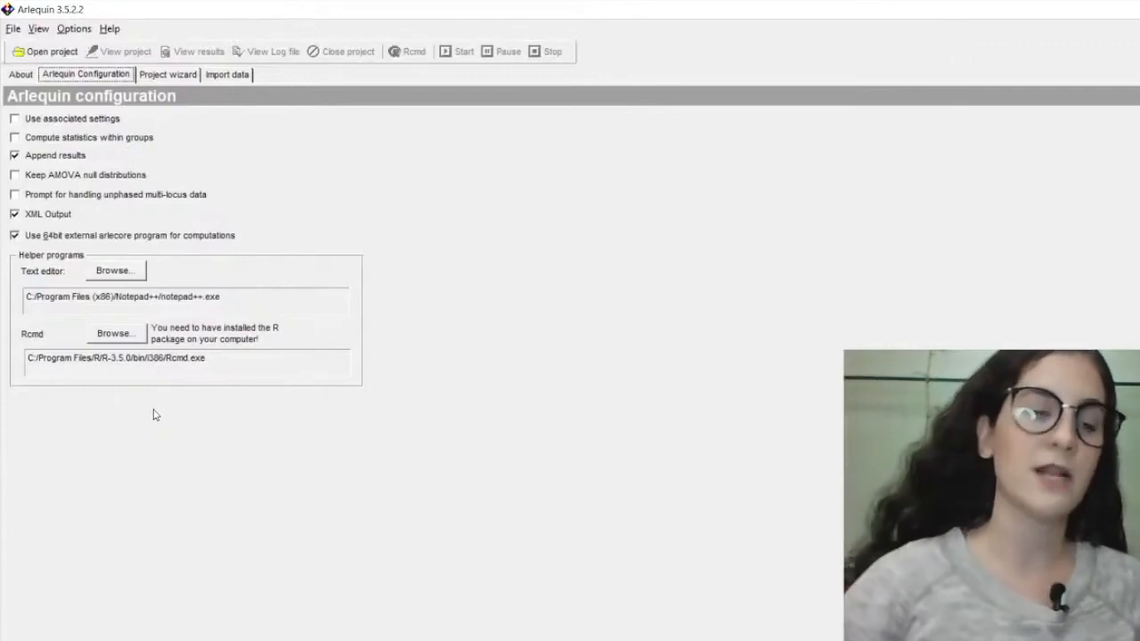
Step: Set the Rcmd helper program to Rcmd in C:\Program Files\R\R-3.5.0\bin\i386
left_click(115, 335)
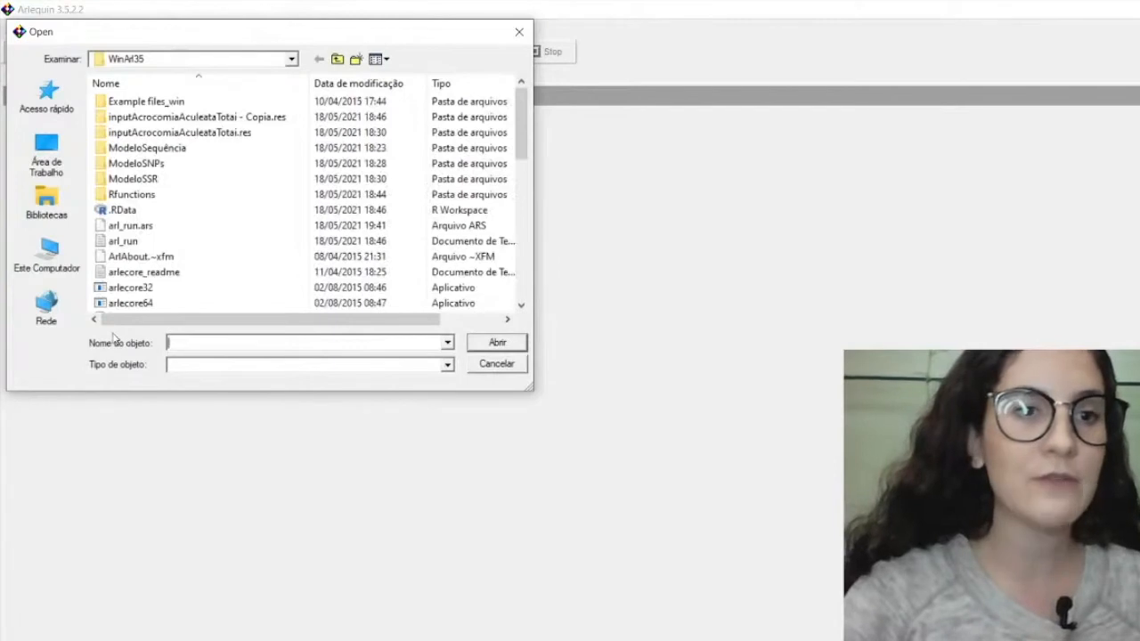
left_click(71, 264)
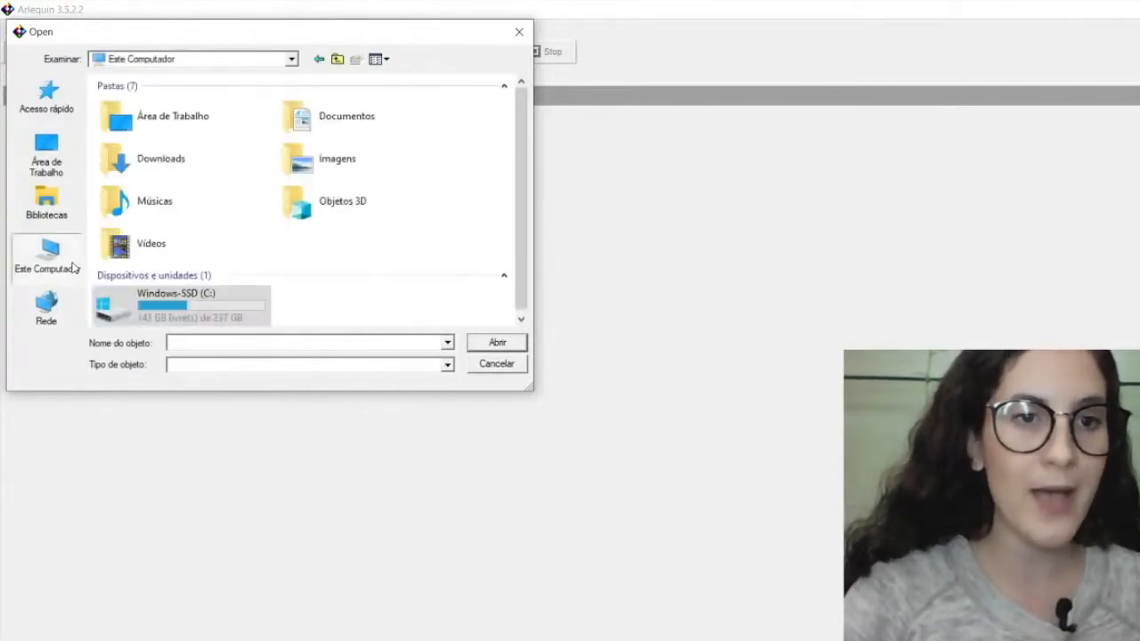
double_click(188, 292)
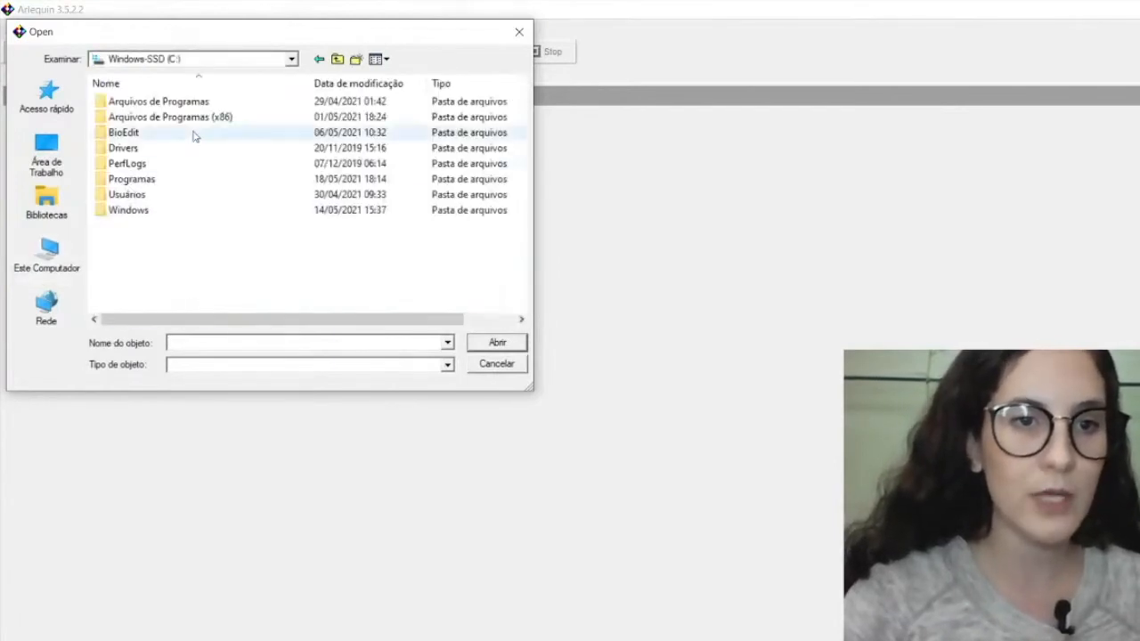
double_click(183, 102)
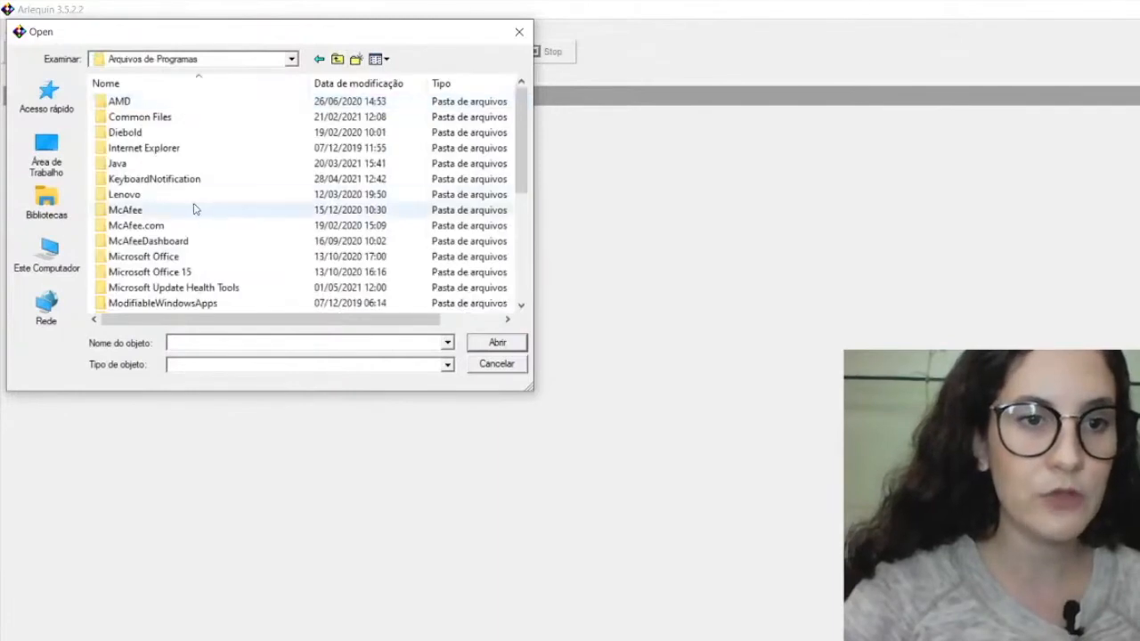
scroll(196, 210, "down", 2)
double_click(115, 257)
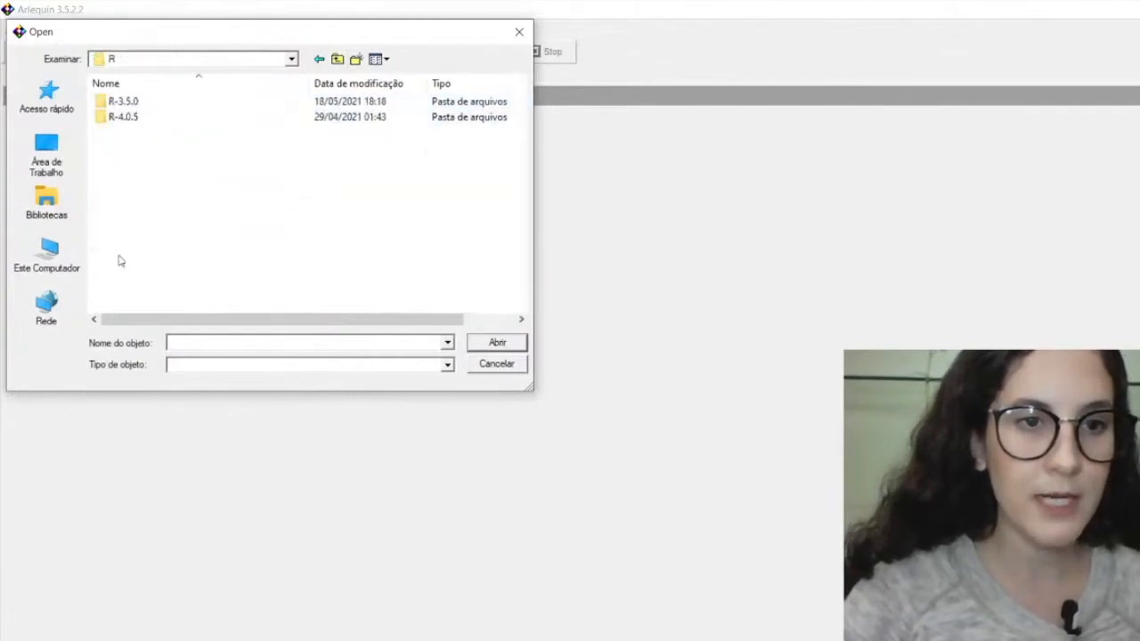
double_click(145, 106)
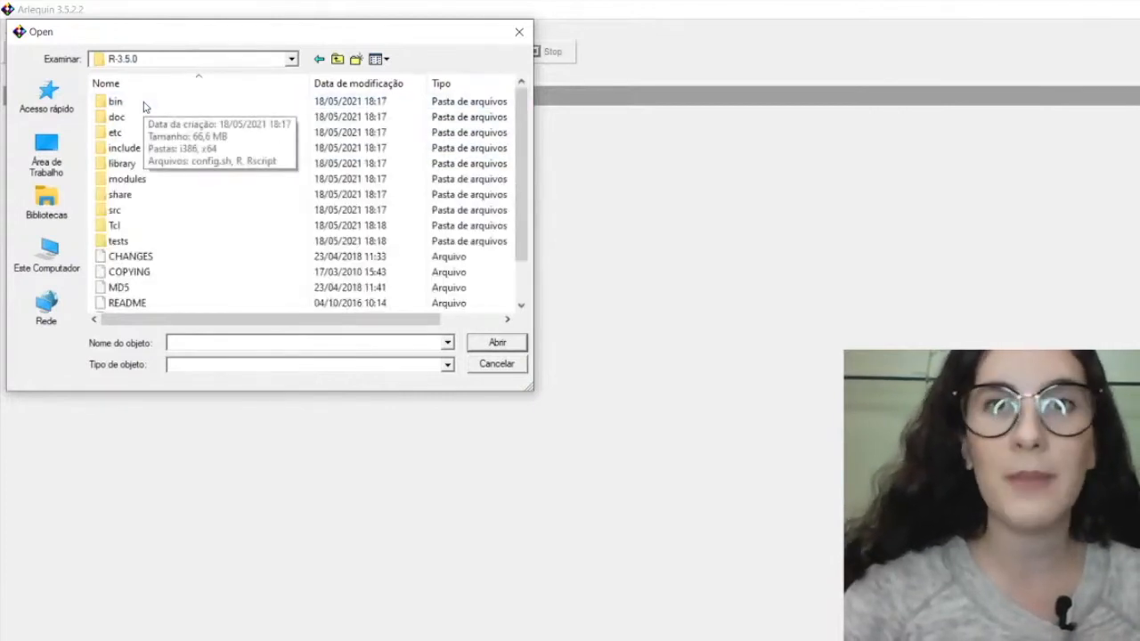
double_click(114, 104)
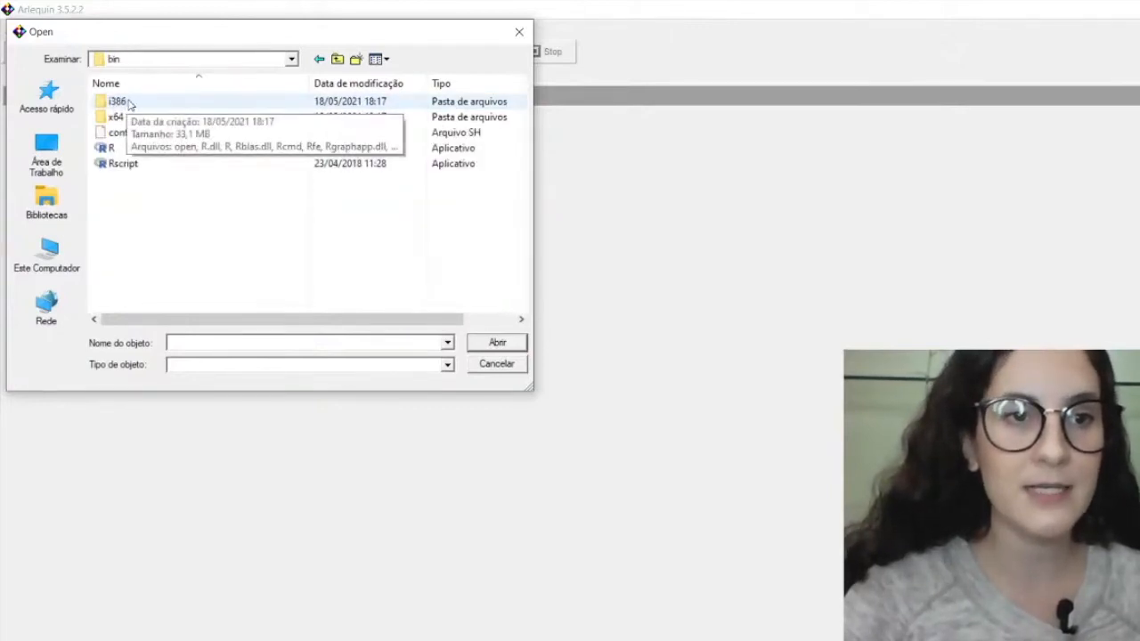
double_click(118, 102)
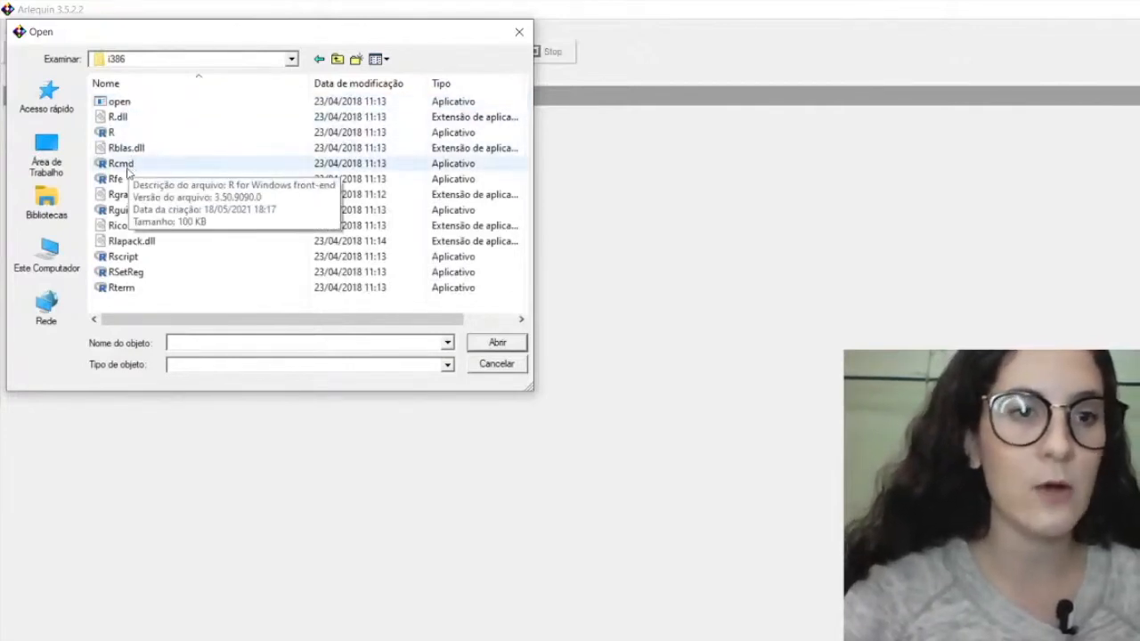
left_click(128, 165)
left_click(481, 347)
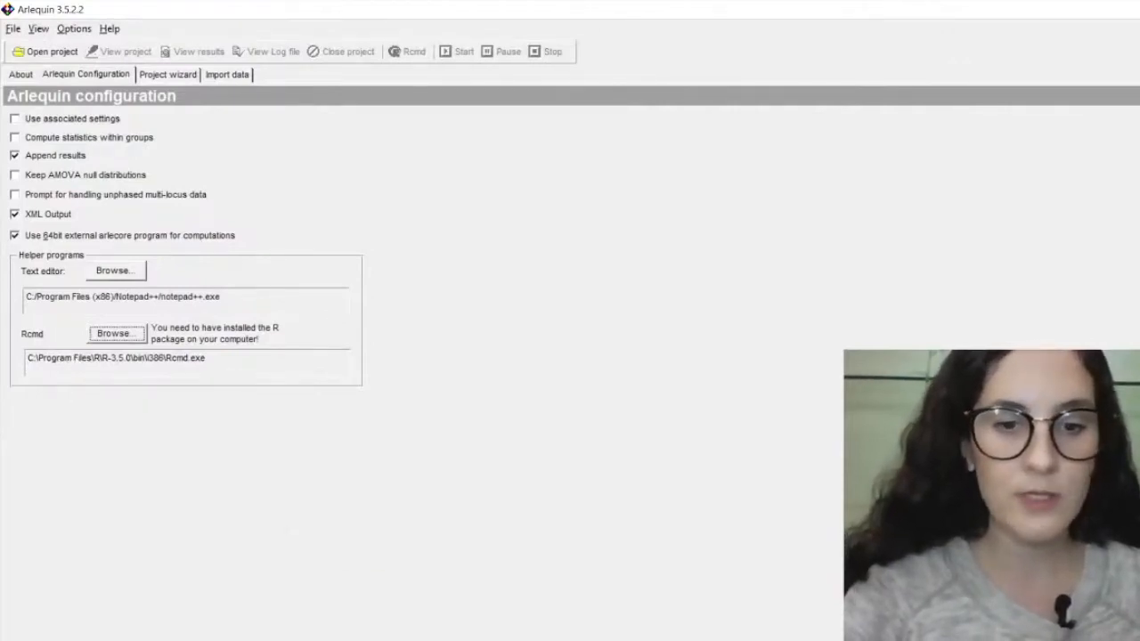
Step: Switch to File Explorer and open the Graphics folder inside Live07-Arlequin's inputAcrocomiaAculeataTotai-MostrarESTE folder
left_click(462, 640)
left_click(285, 606)
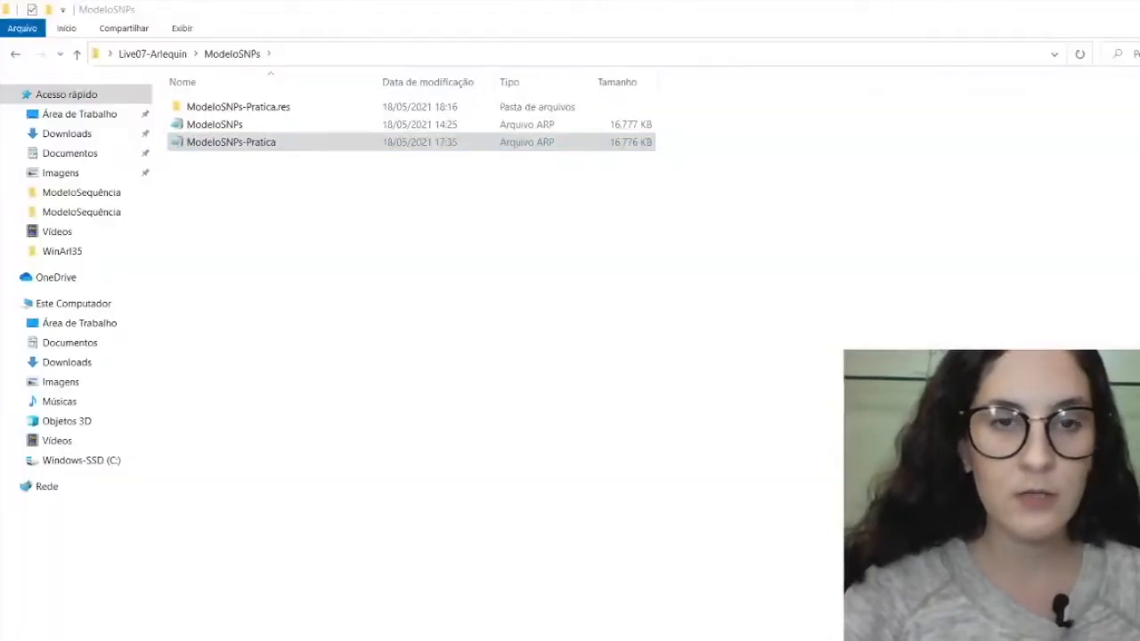
left_click(179, 53)
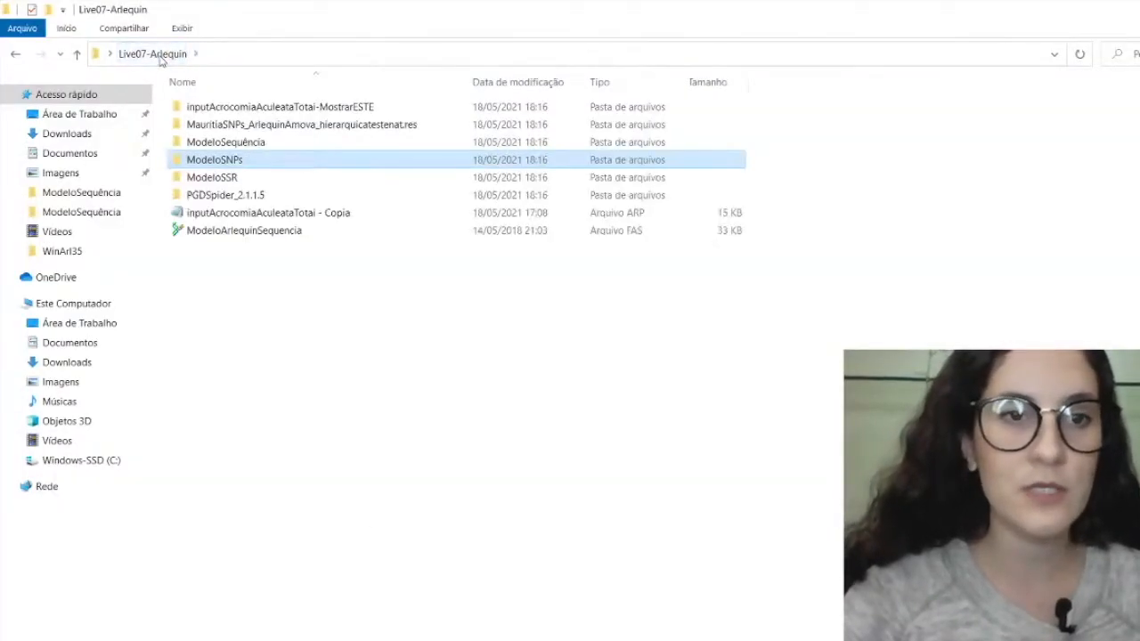
double_click(248, 108)
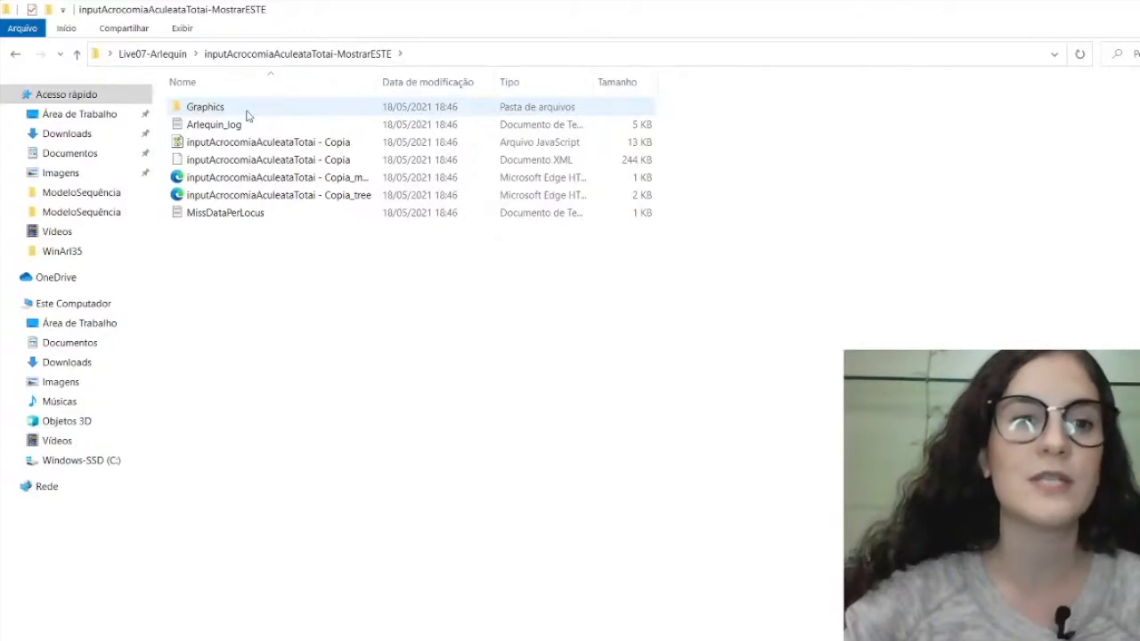
double_click(248, 114)
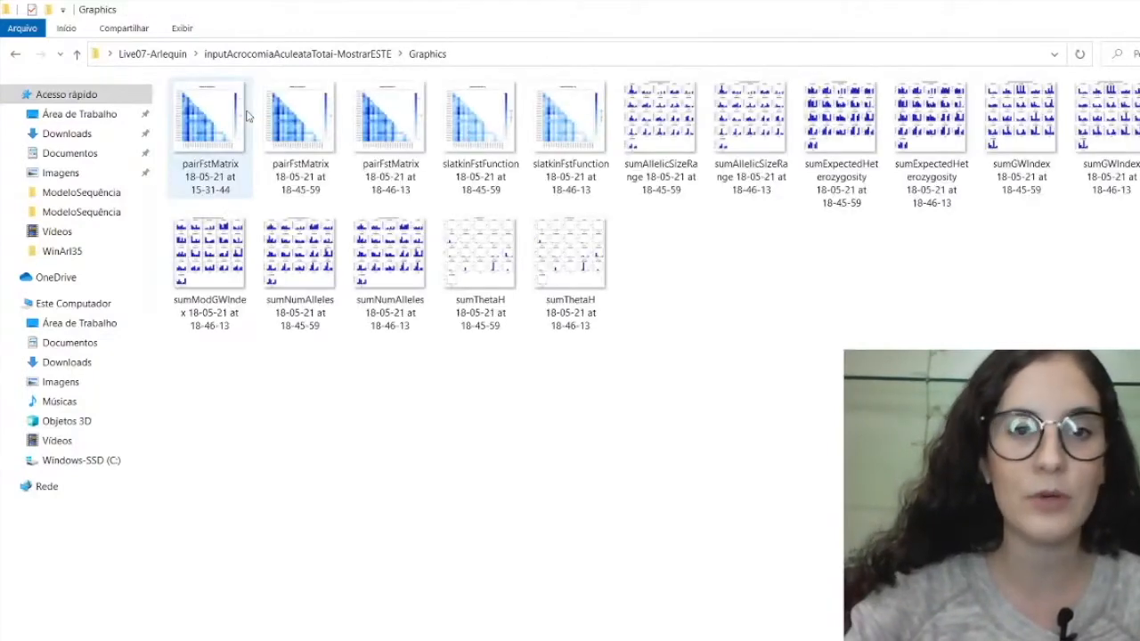
Step: View the pairFstMatrix 18-05-21 at 15-31-44 and sumAllelicSizeRange 18-05-21 at 18-45-59 plots enlarged, closing each one
double_click(243, 182)
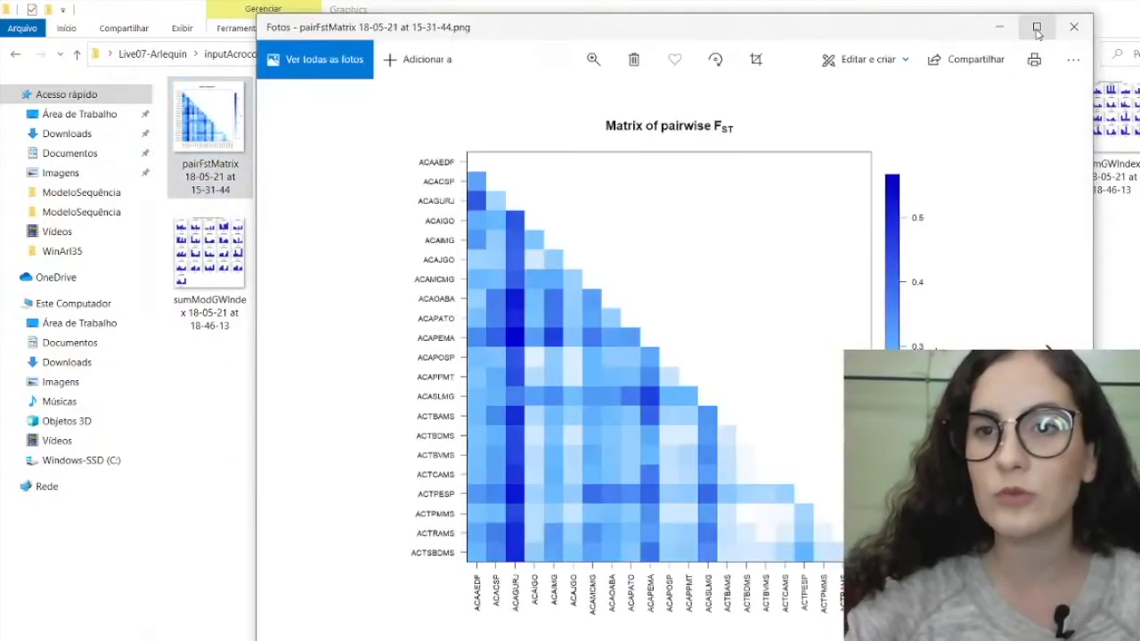
left_click(1036, 27)
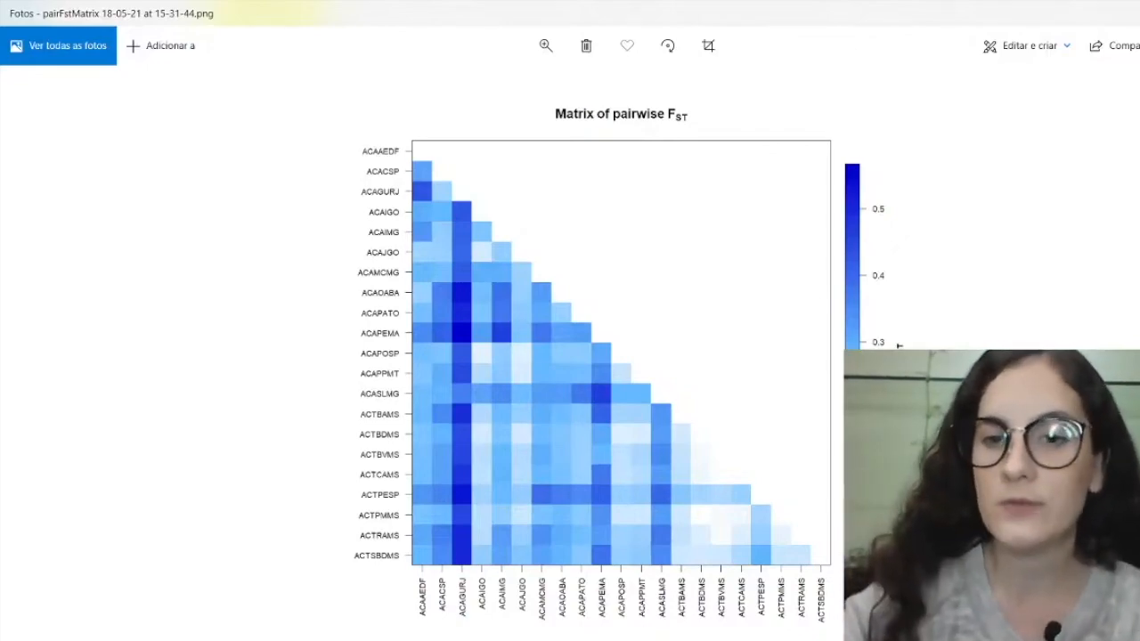
left_click(1139, 14)
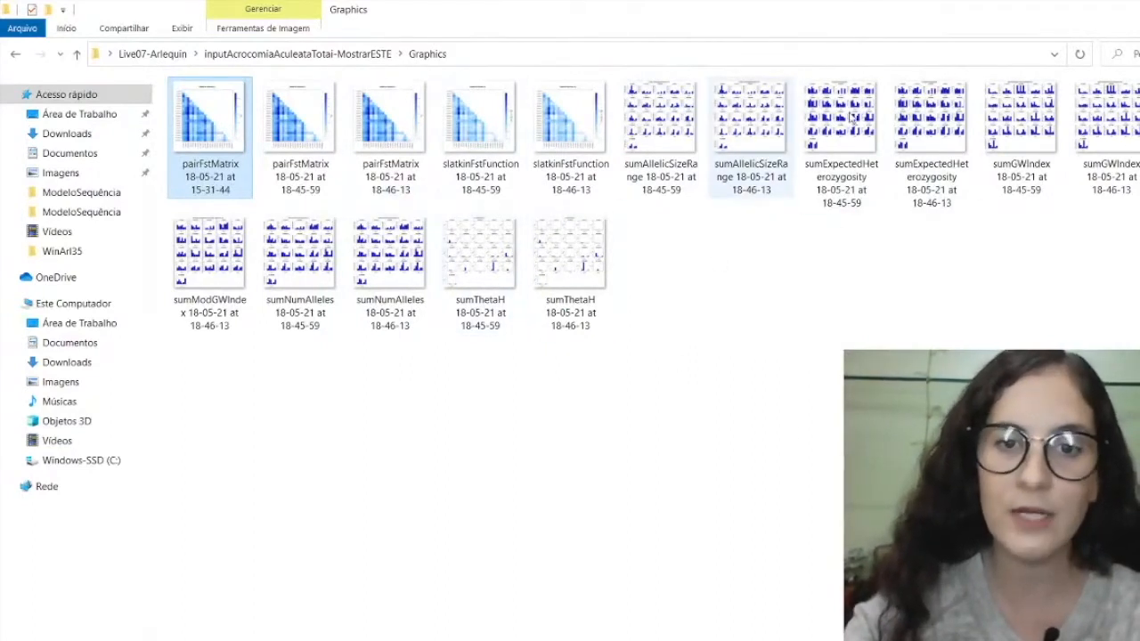
double_click(633, 148)
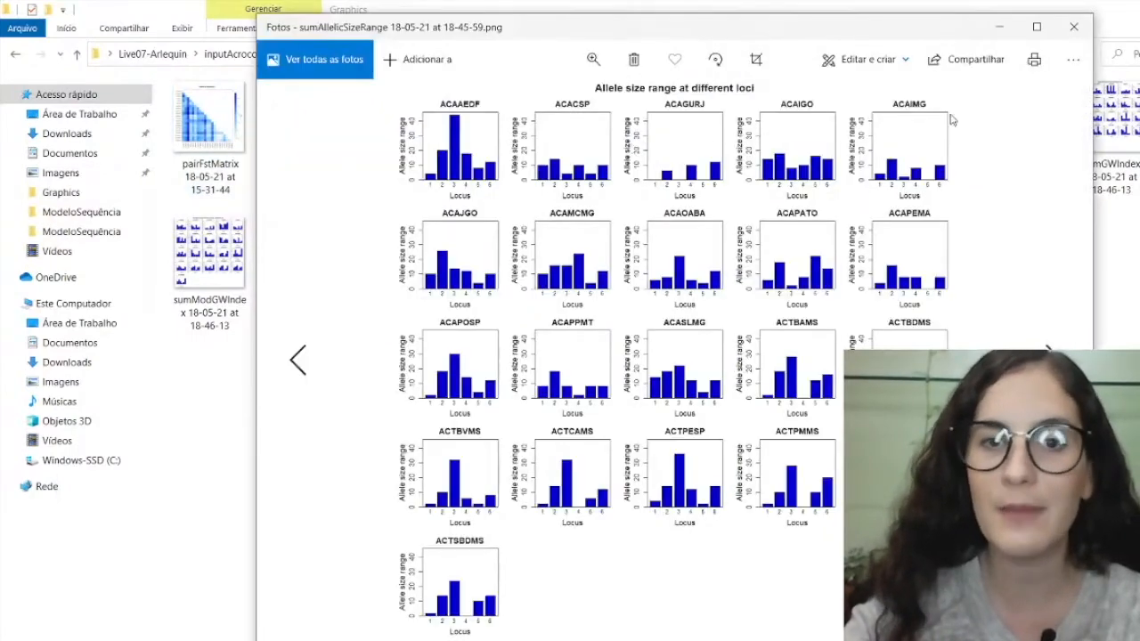
left_click(1035, 31)
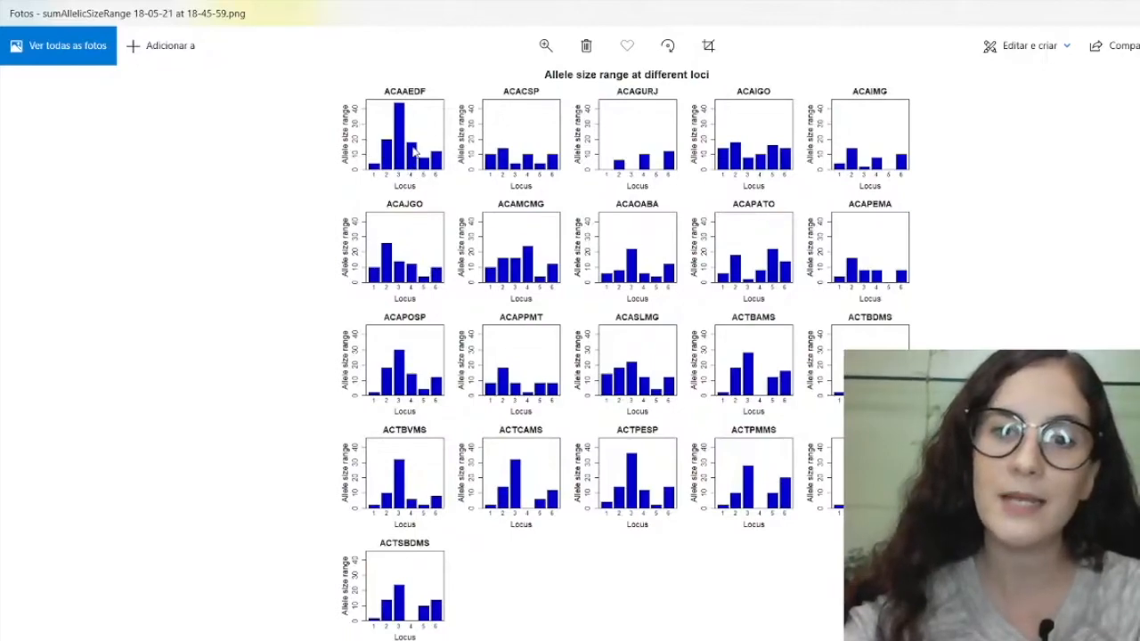
left_click(1138, 14)
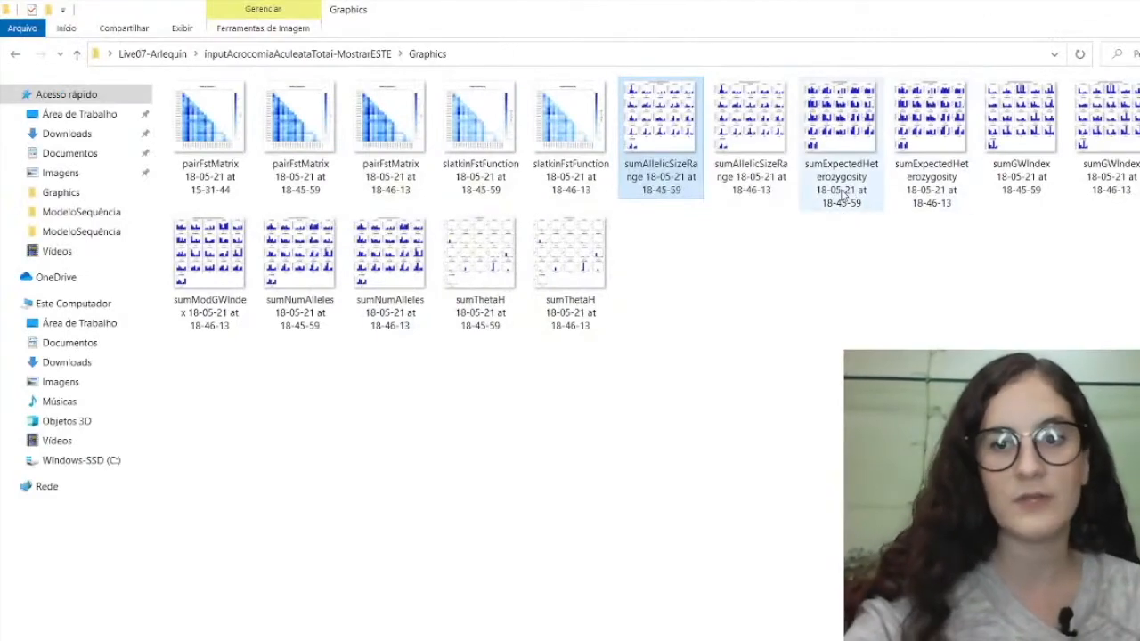
Step: View the sumExpectedHeterozygosity 18-05-21 at 18-45-59 and sumNumAlleles 18-05-21 at 18-46-13 plots, and return to the Graphics folder
double_click(845, 192)
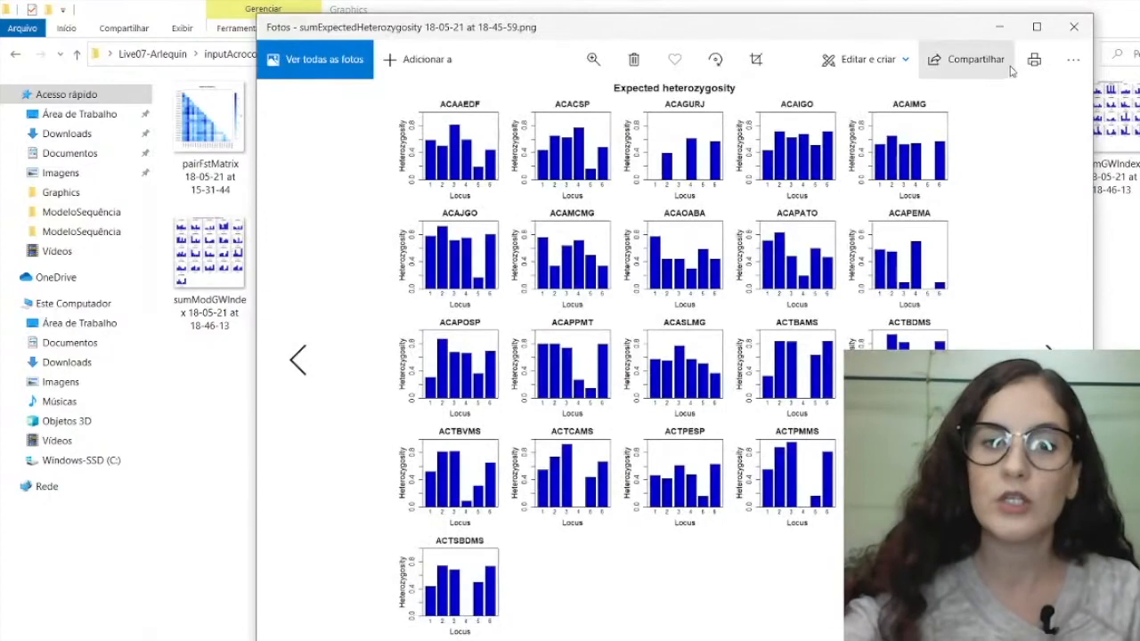
left_click(1037, 26)
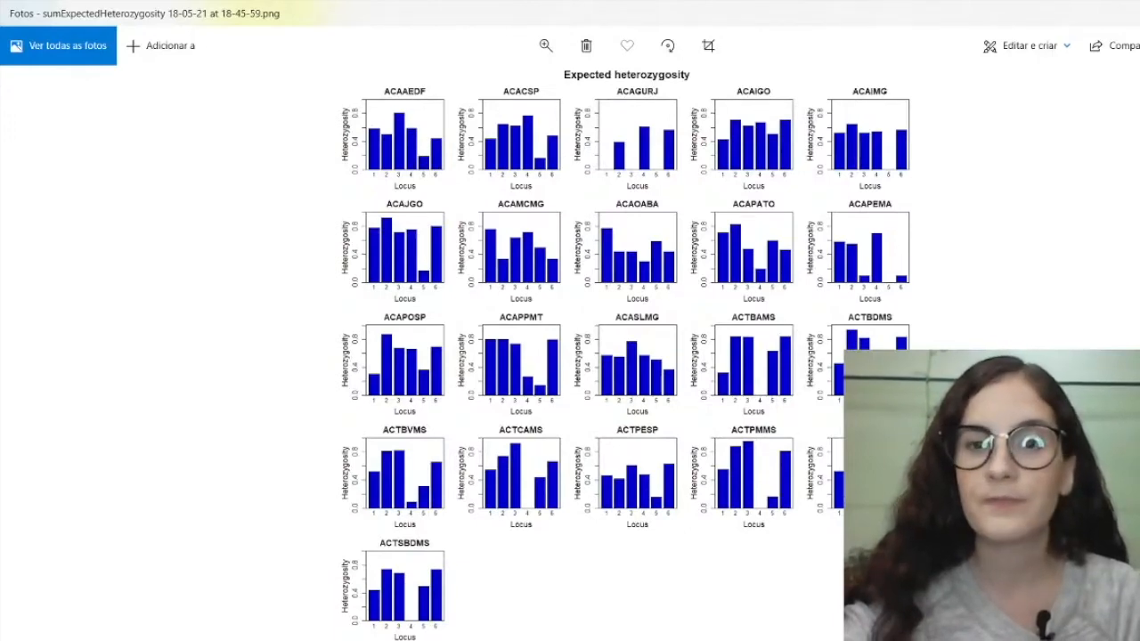
key("alt+F4")
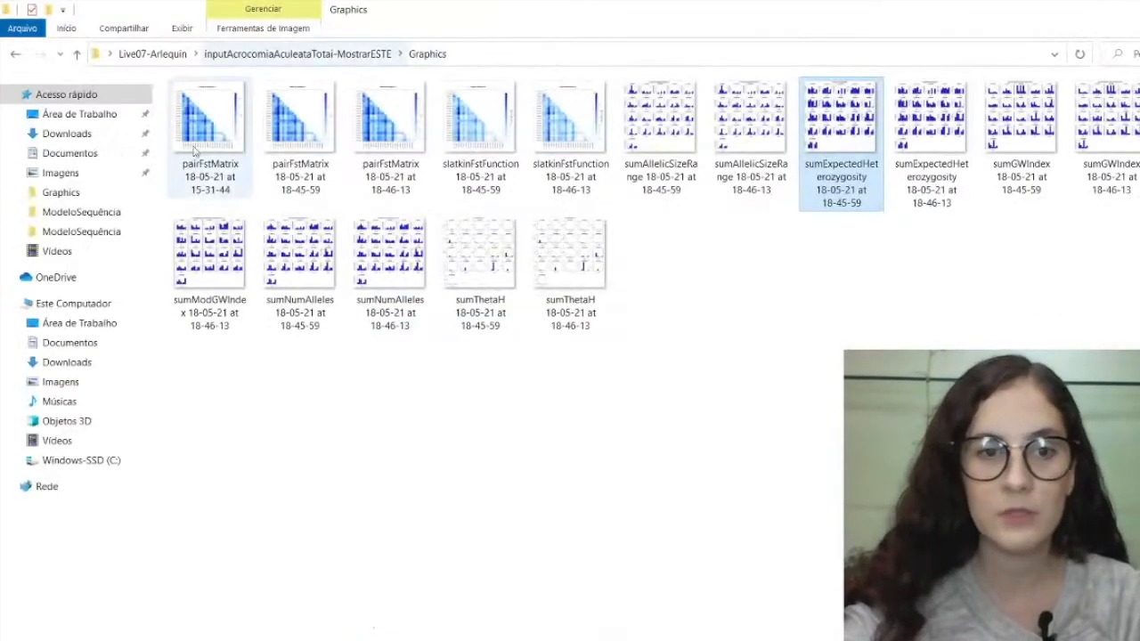
left_click(409, 300)
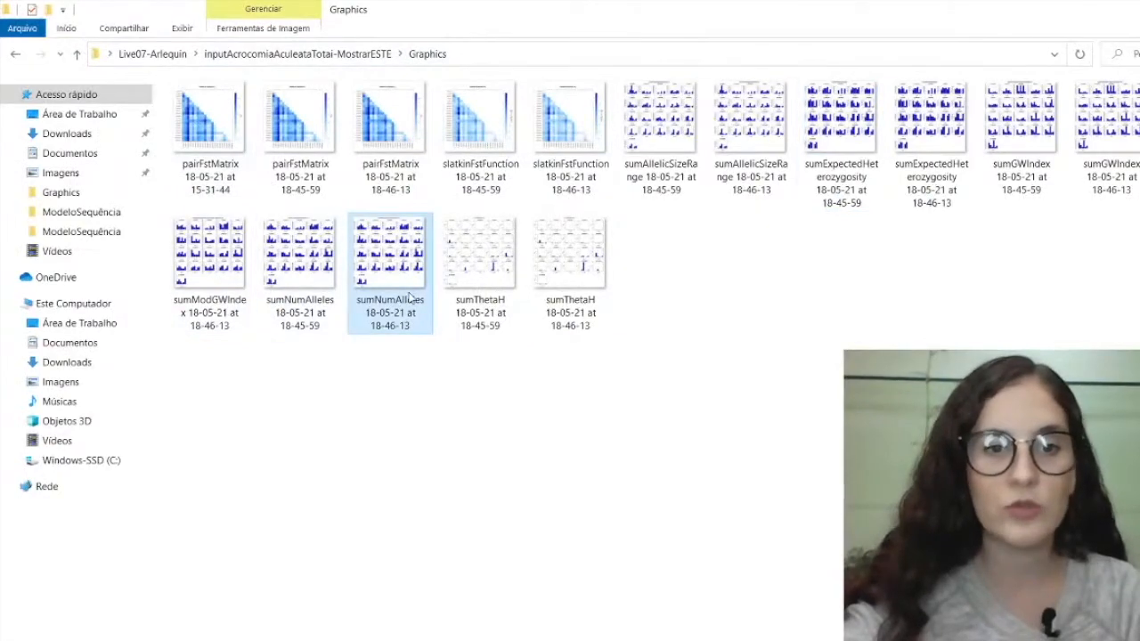
double_click(410, 299)
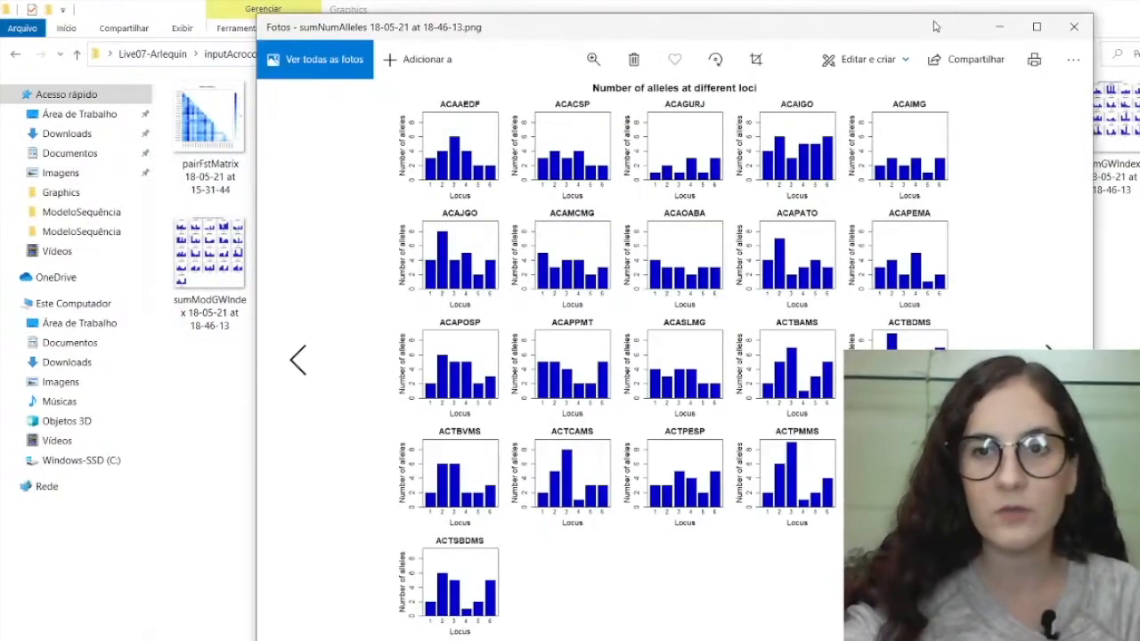
left_click(999, 27)
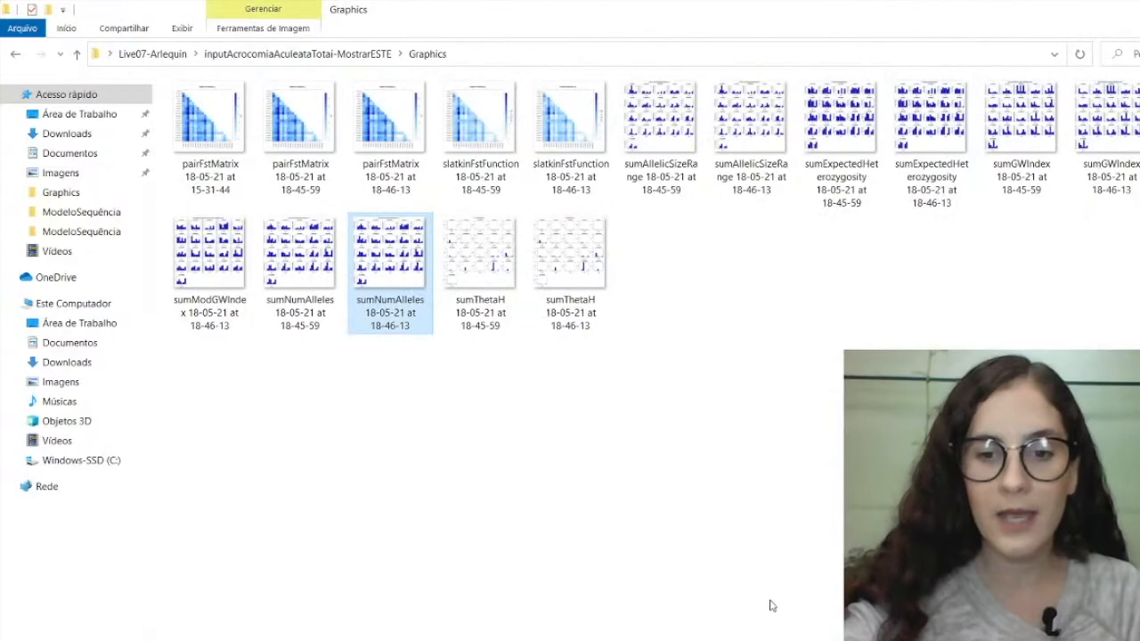
Step: Switch back to Arlequin and display its About page
mouse_move(704, 640)
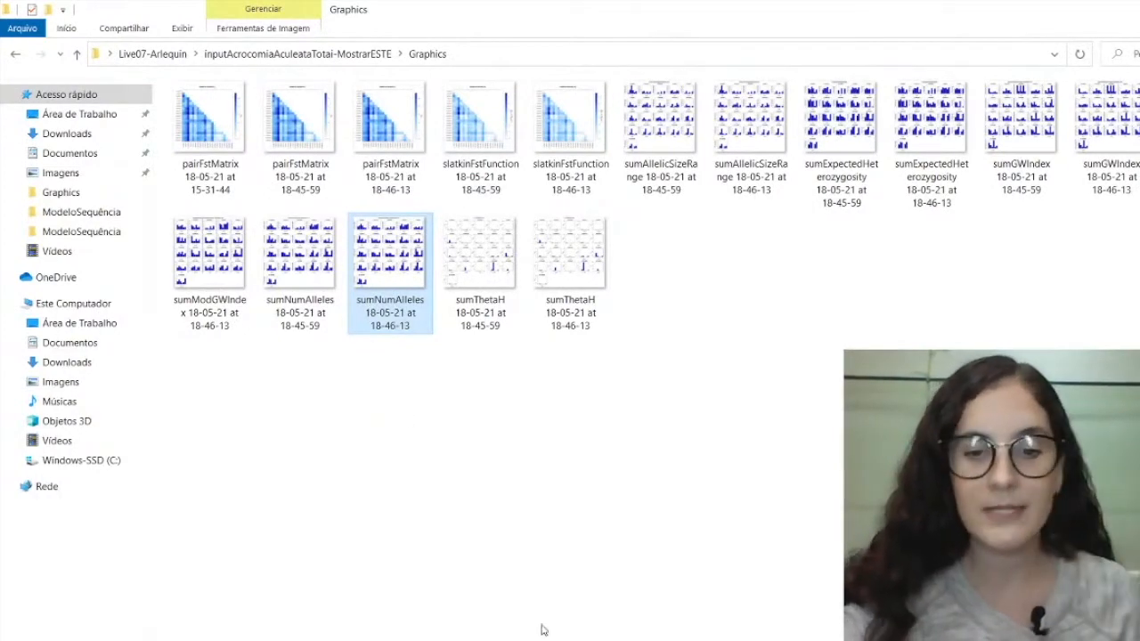
left_click(663, 602)
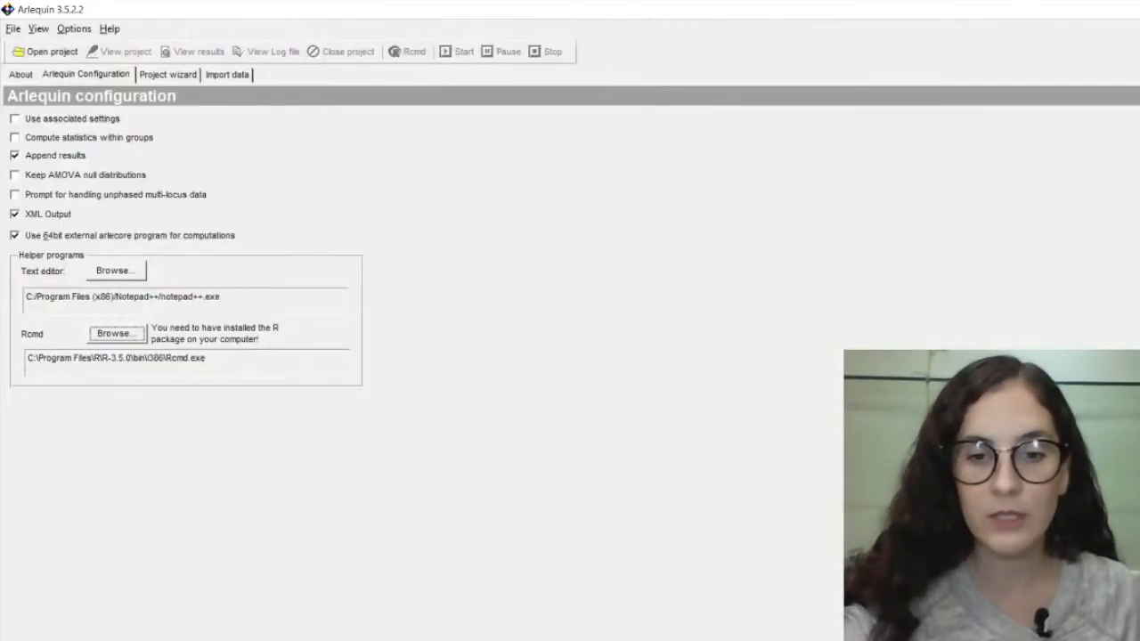
left_click(13, 29)
left_click(186, 24)
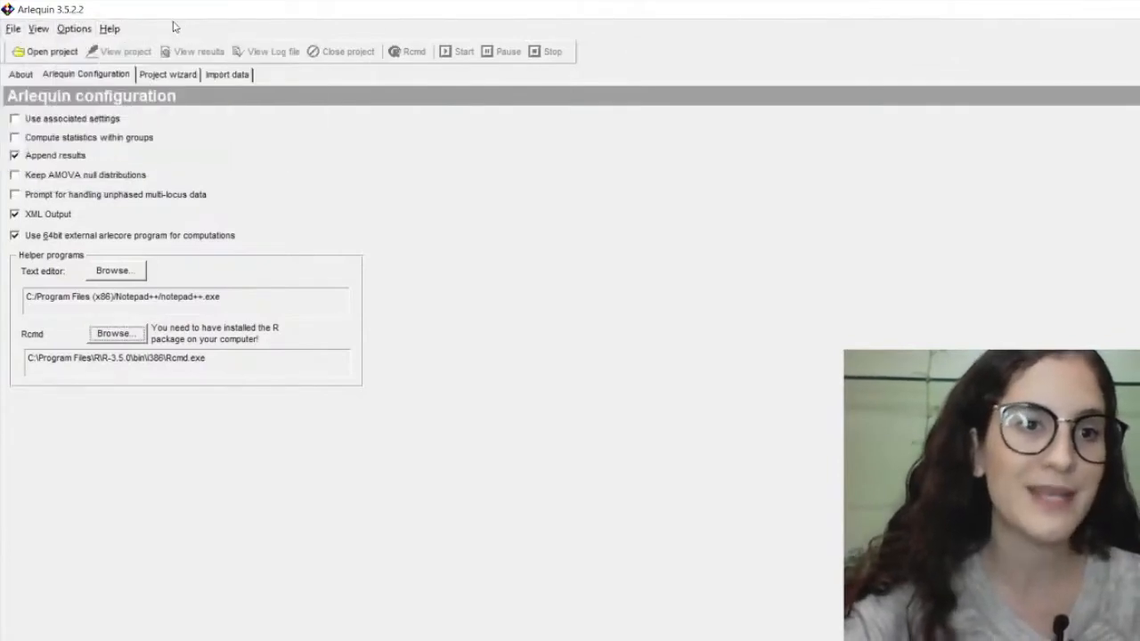
left_click(22, 75)
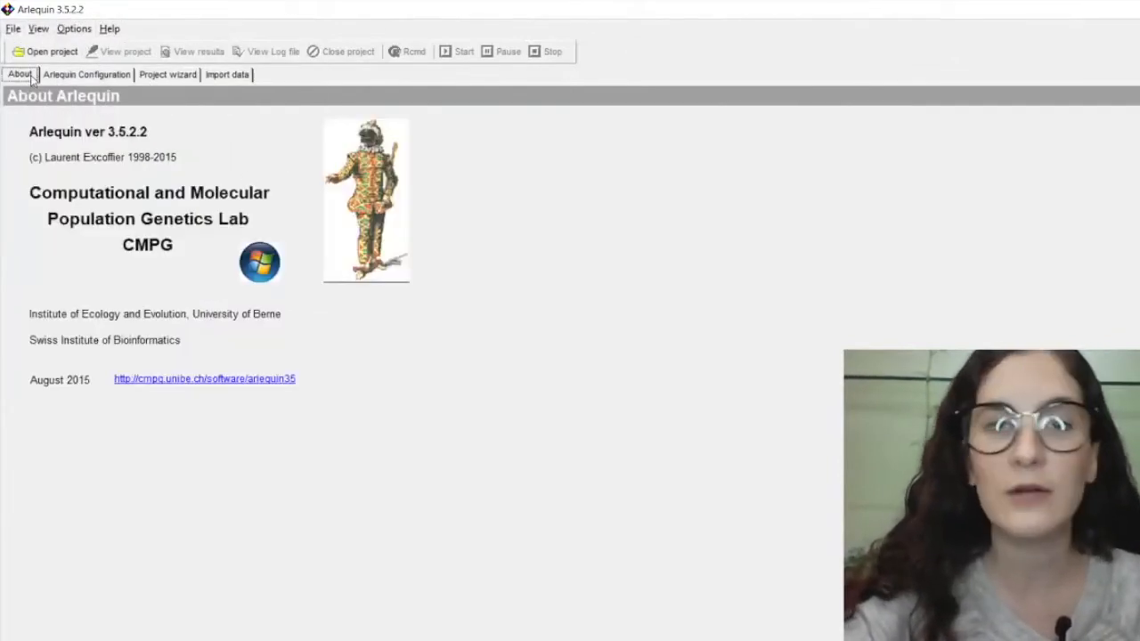
Step: Open the exemploArlequinPopMantel project from the ModeloSequência folder inside Live07-Arlequin on the desktop
left_click(15, 30)
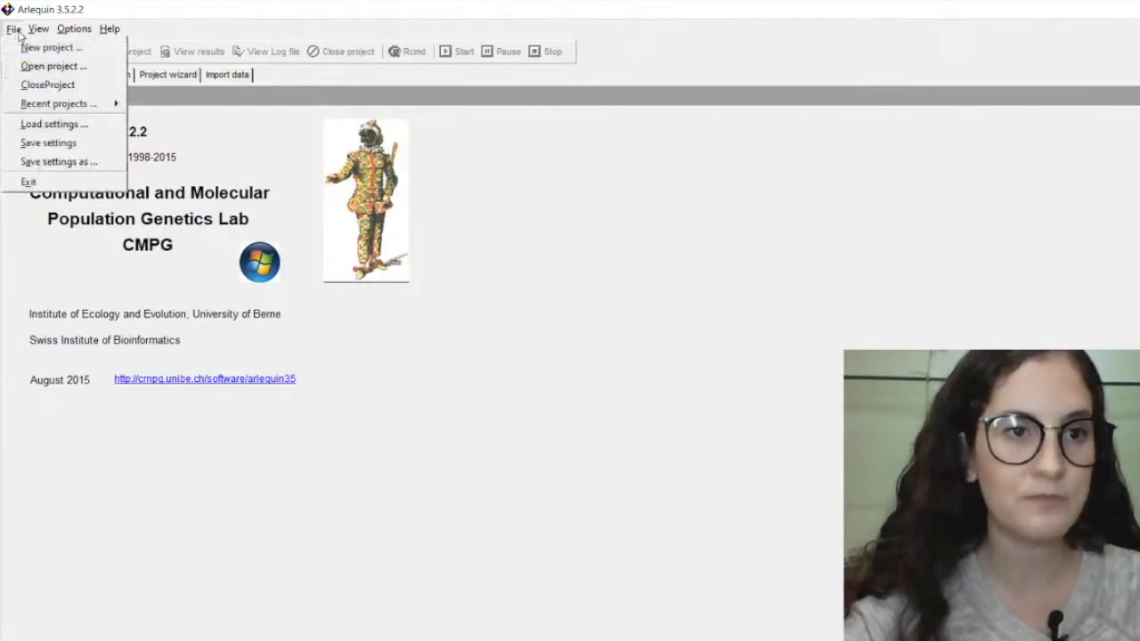
left_click(35, 65)
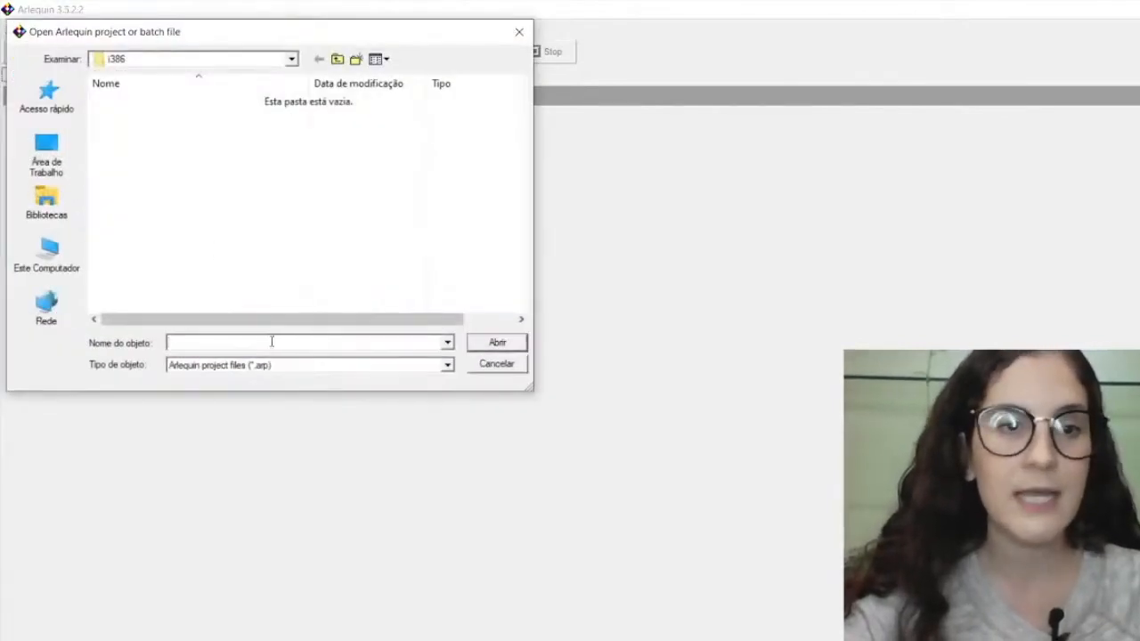
left_click(52, 162)
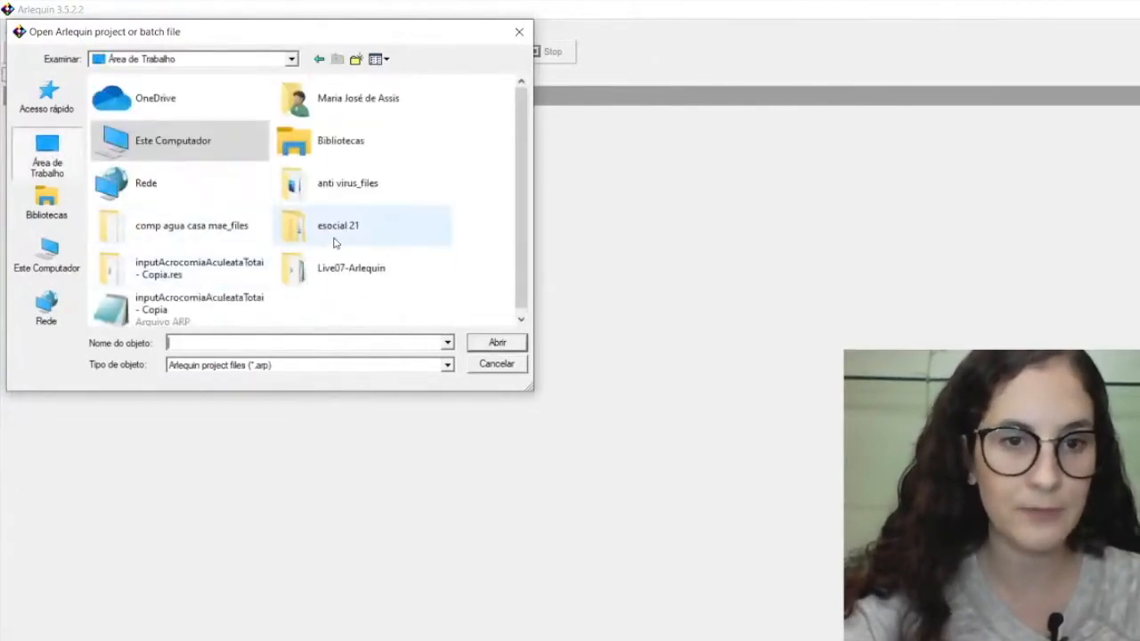
double_click(333, 275)
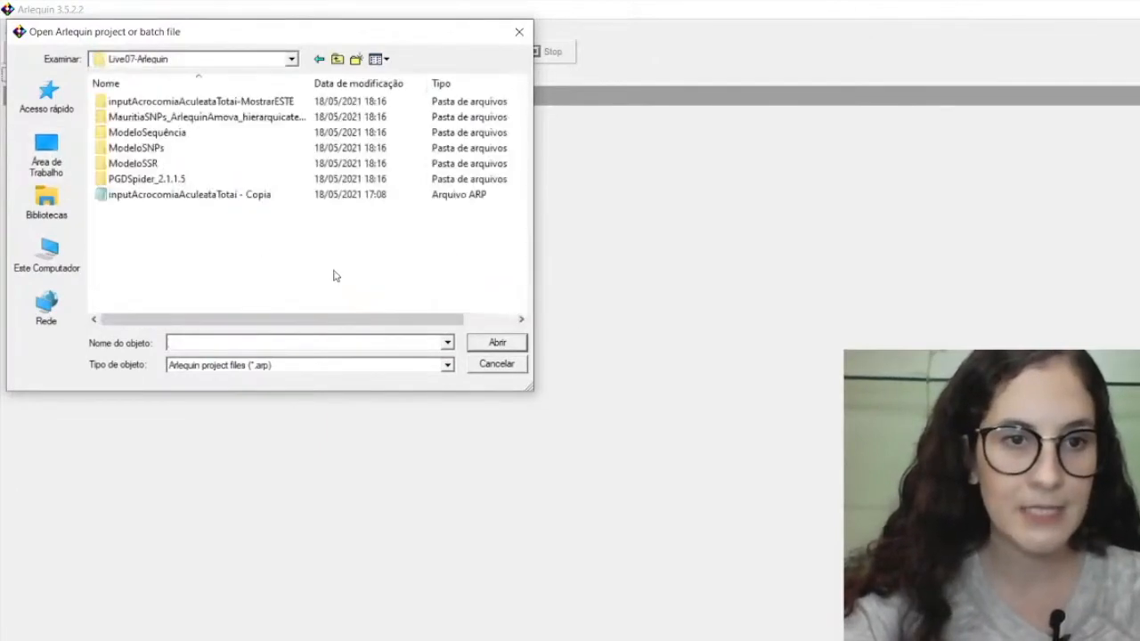
double_click(193, 133)
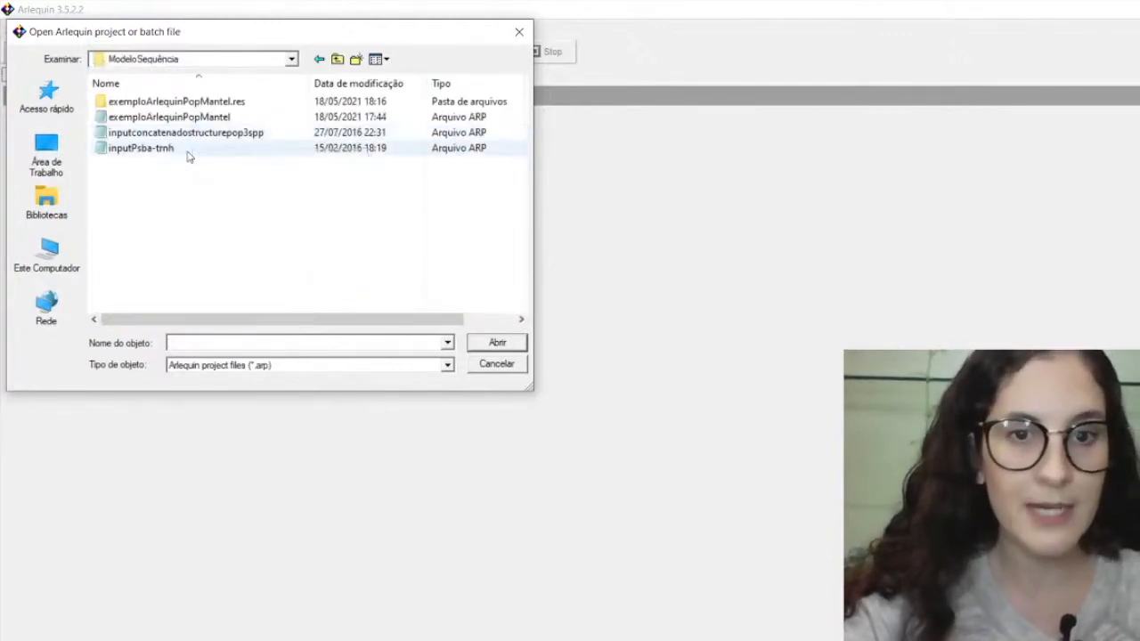
left_click(208, 119)
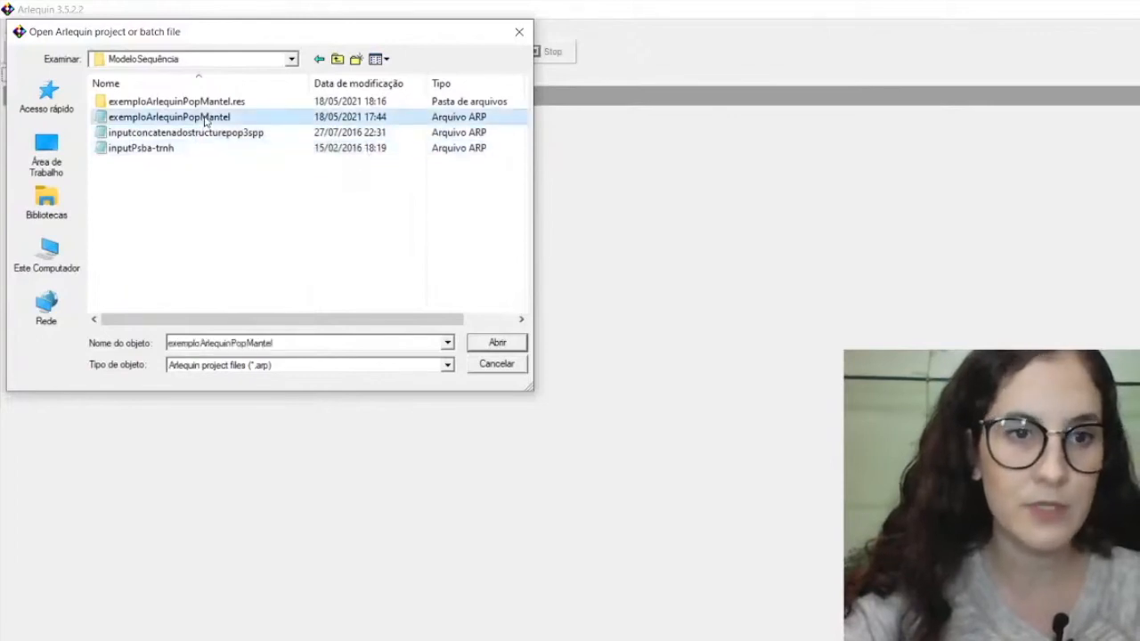
left_click(492, 344)
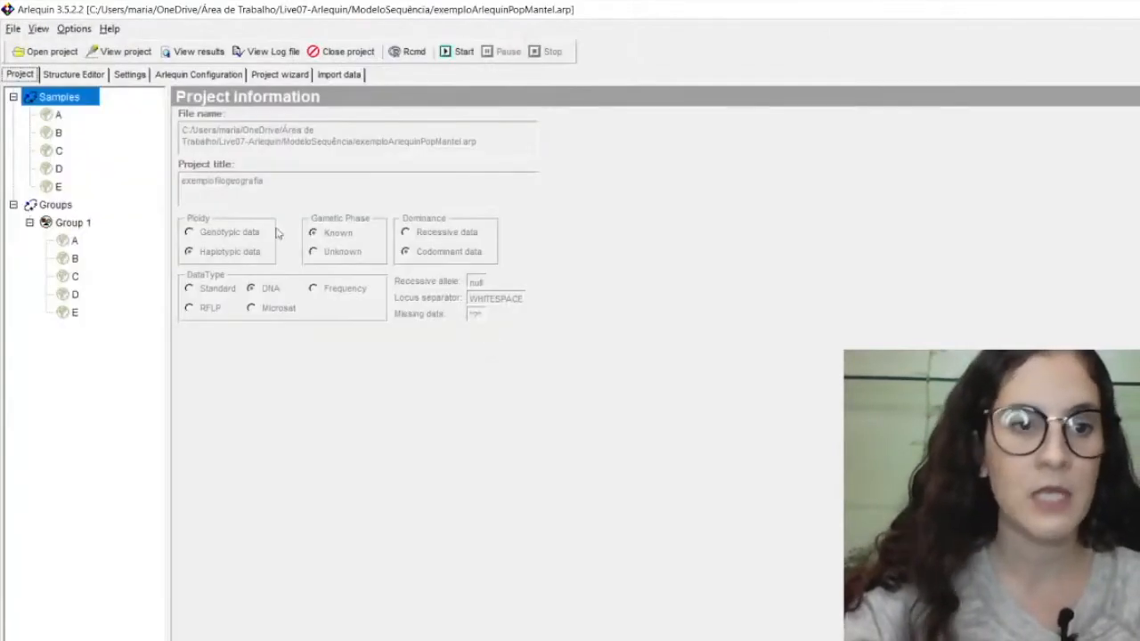
Step: Go through samples A to E in the project tree and the same populations listed under Group 1
left_click(63, 117)
left_click(64, 133)
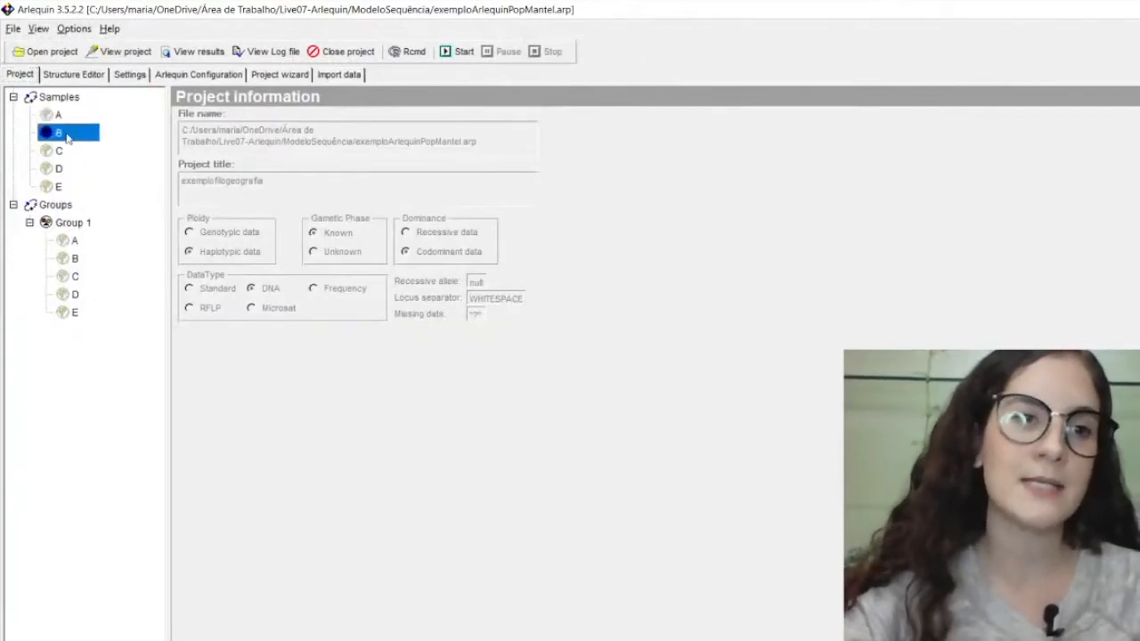
left_click(63, 152)
left_click(63, 170)
left_click(64, 189)
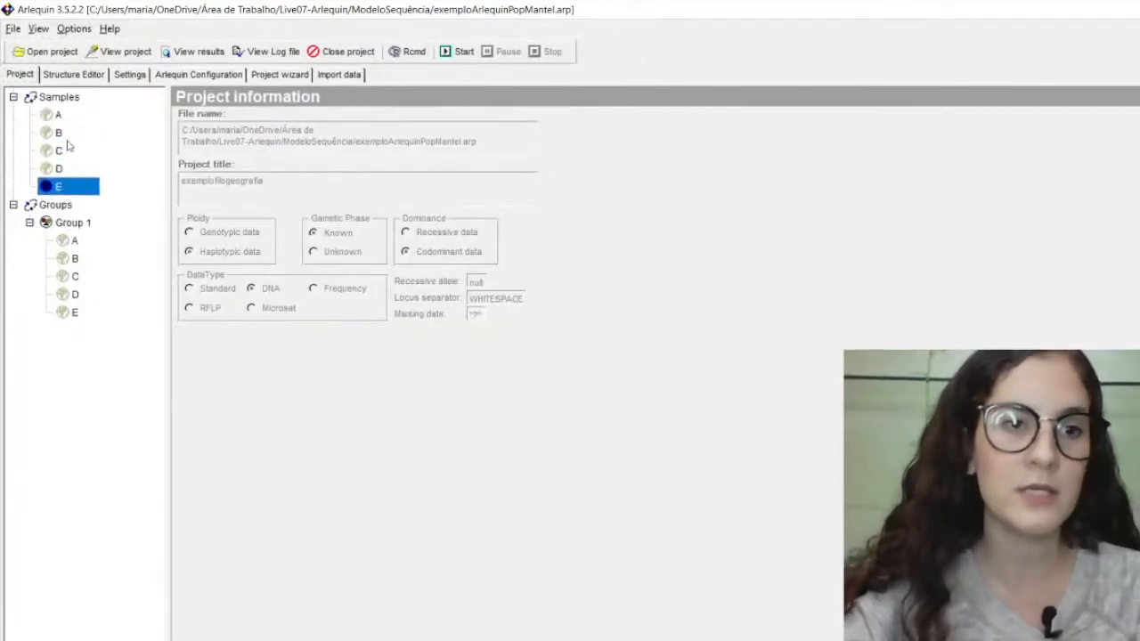
left_click(93, 239)
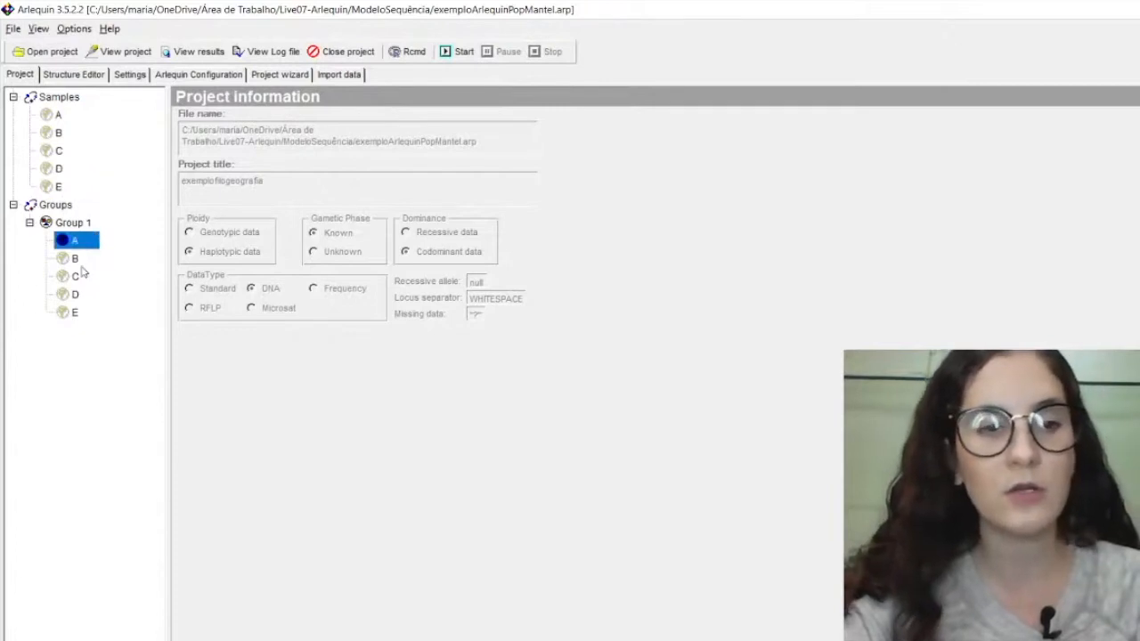
left_click(81, 262)
left_click(77, 279)
left_click(76, 296)
left_click(76, 313)
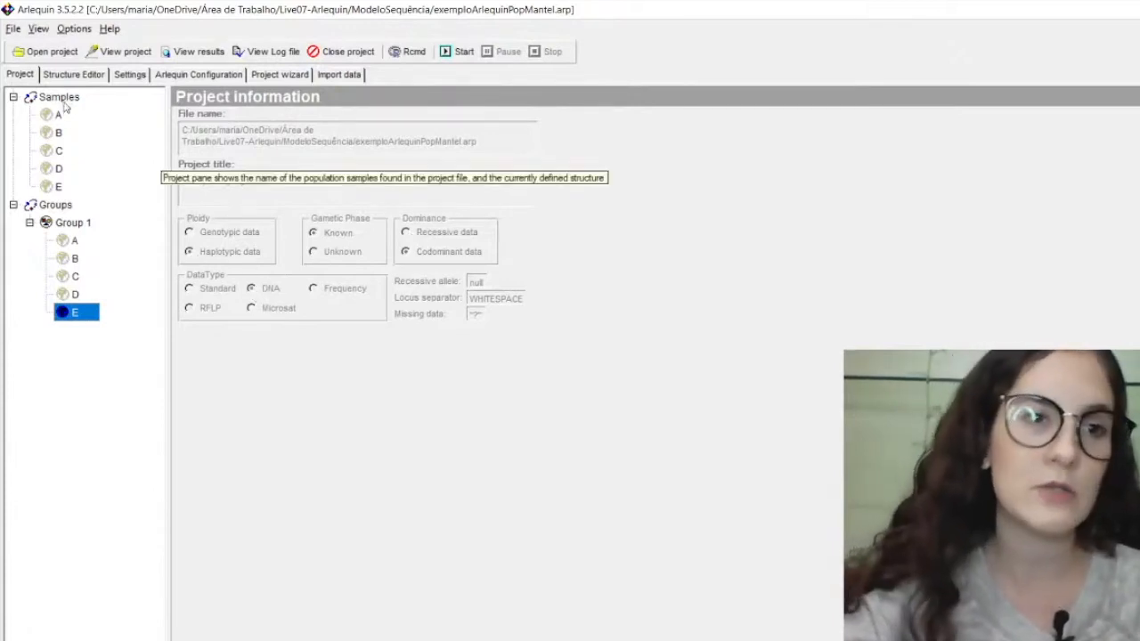
Step: Display the AMOVA calculation settings and try the Locus by locus AMOVA option, switching it back off
left_click(129, 75)
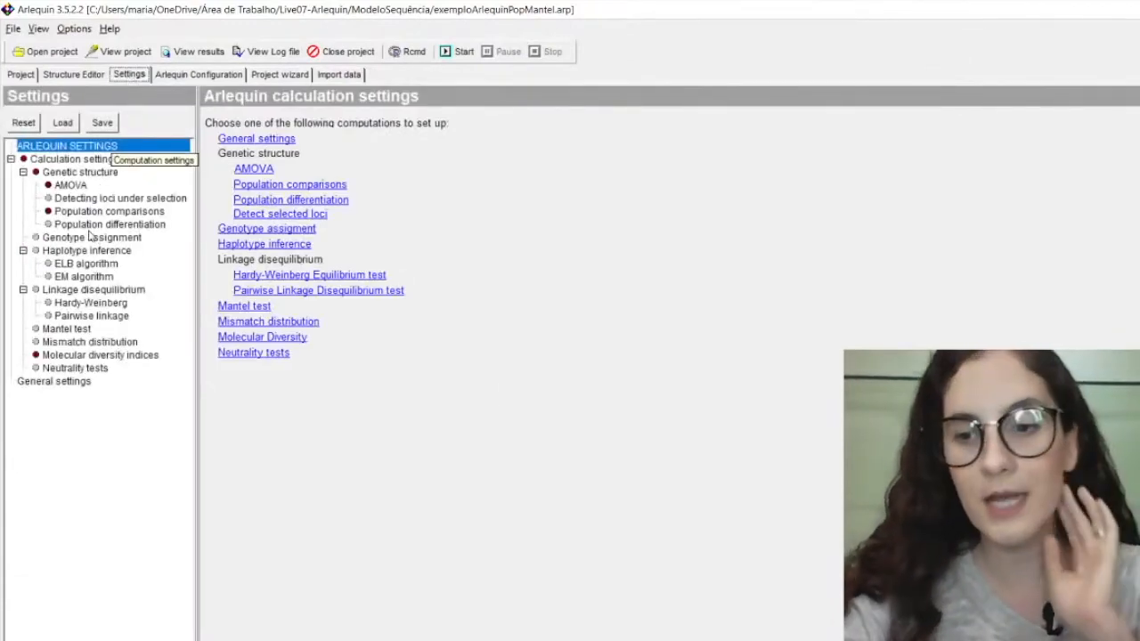
left_click(92, 175)
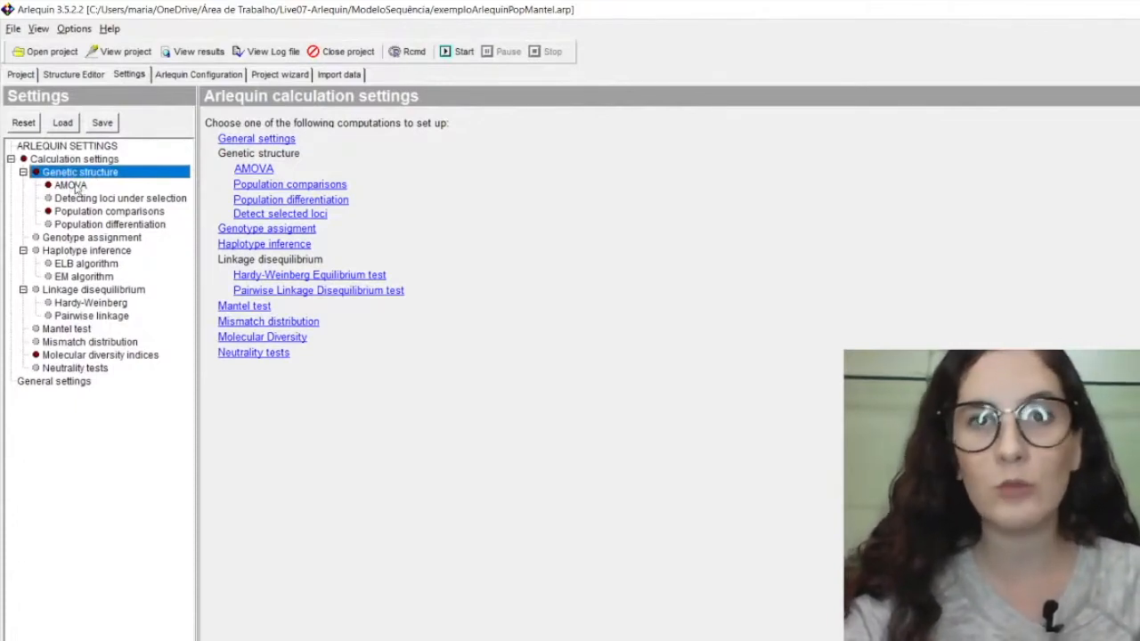
left_click(72, 185)
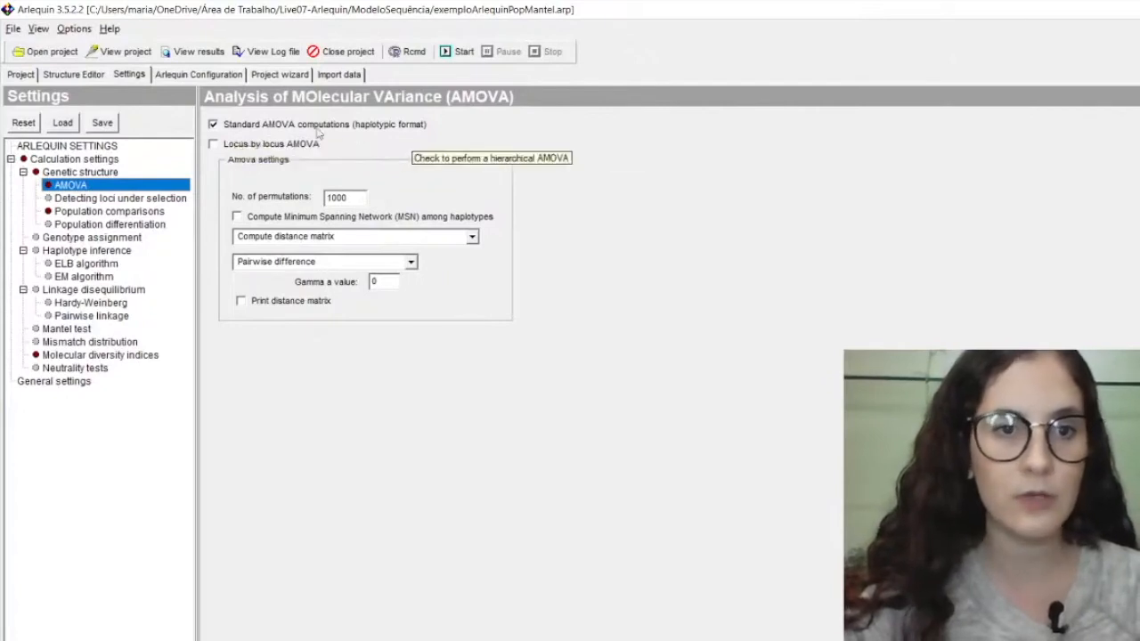
left_click(244, 148)
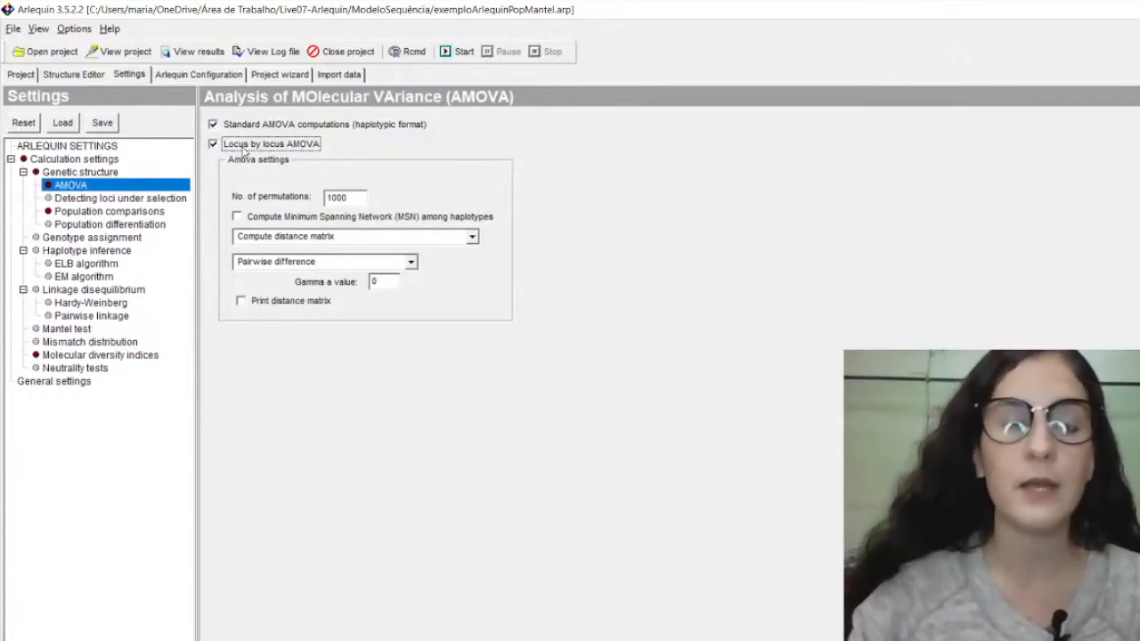
left_click(243, 148)
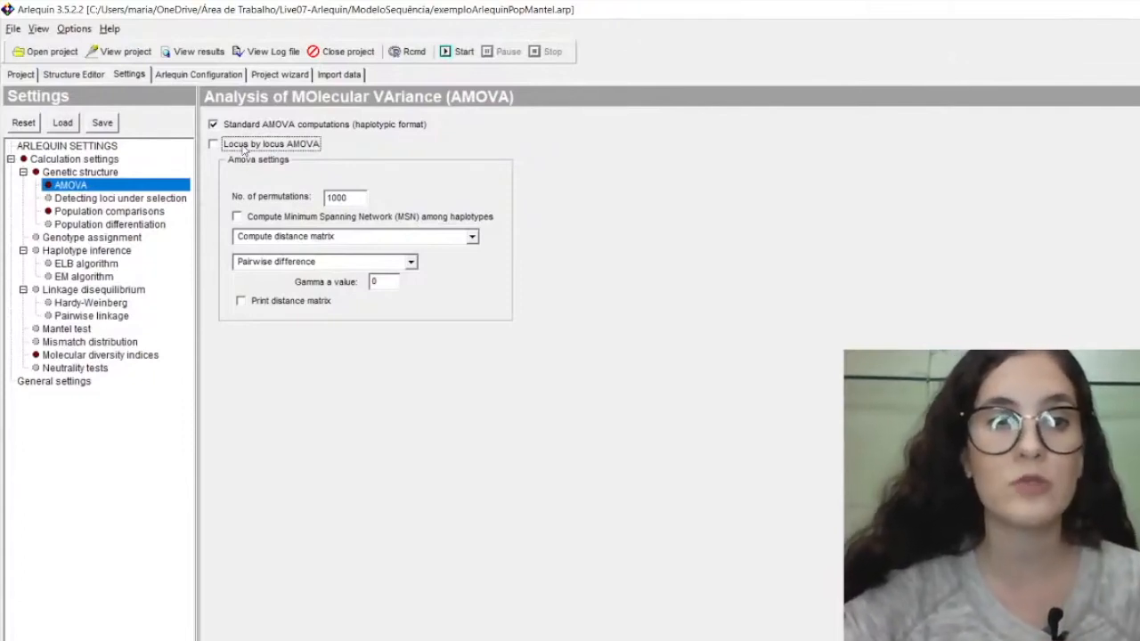
Step: Try 10000 as the number of AMOVA permutations and restore it to 1000
double_click(347, 198)
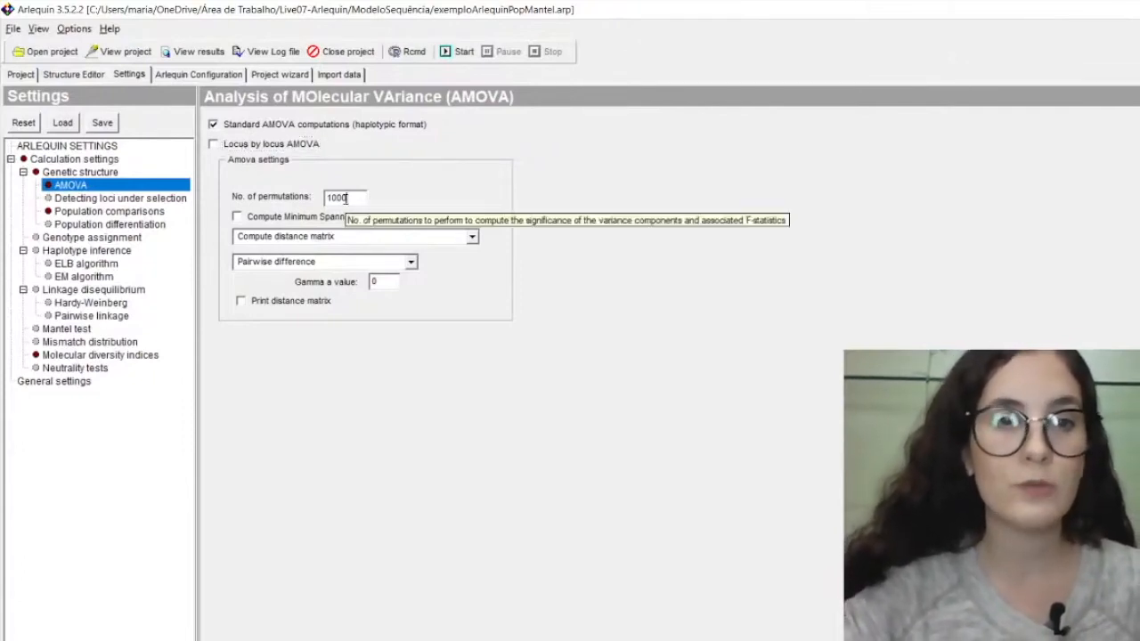
left_click(350, 201)
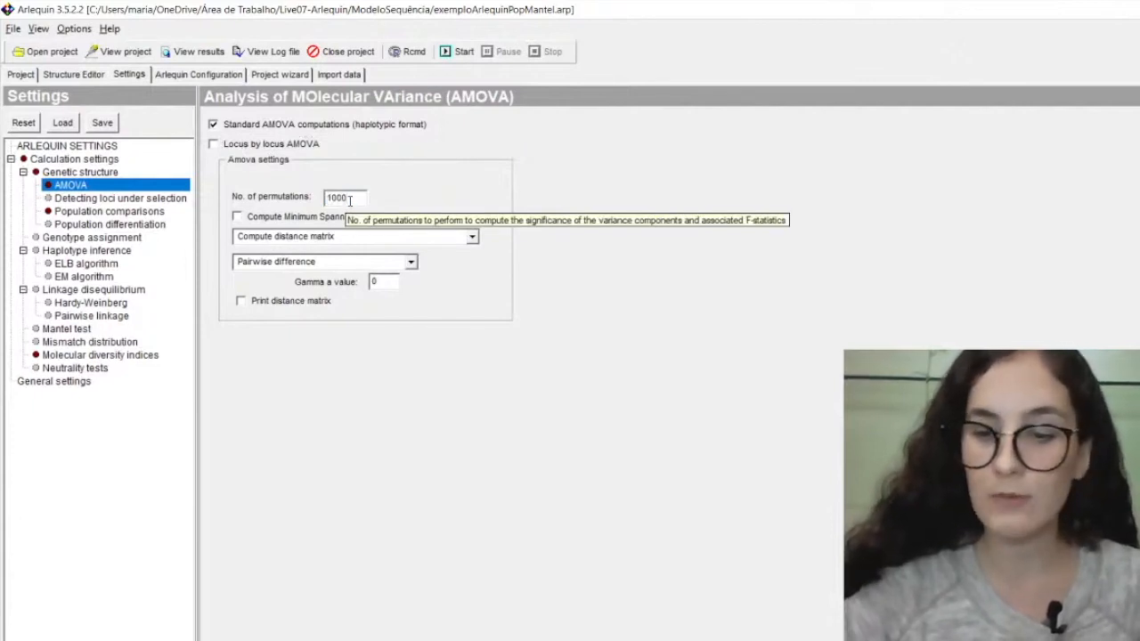
type("0")
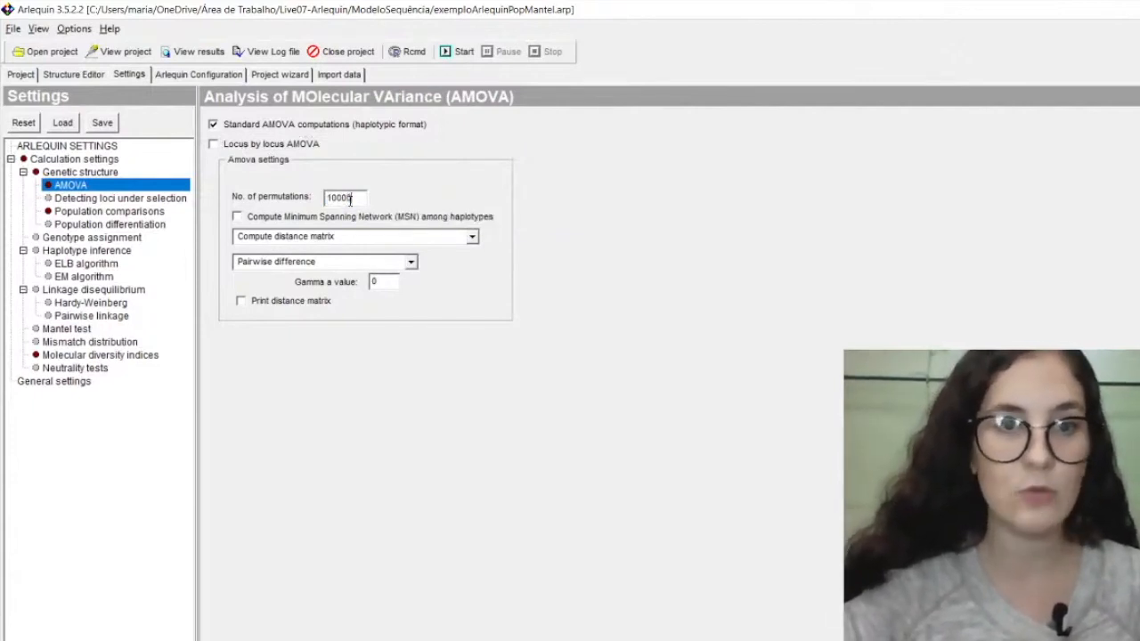
left_click_drag(352, 197, 348, 199)
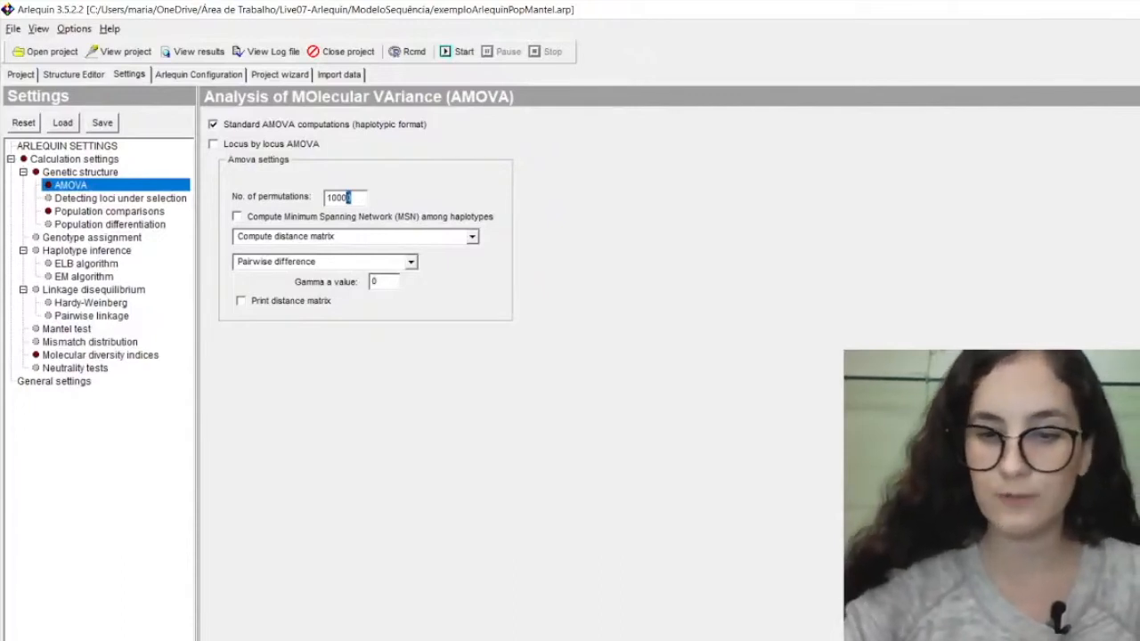
key("BackSpace")
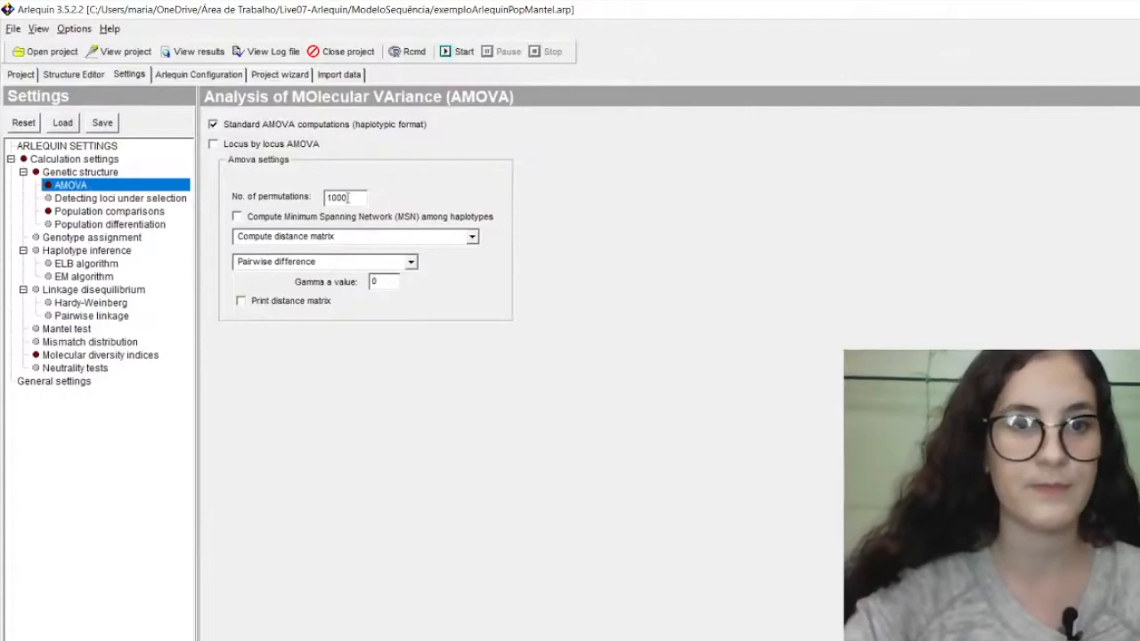
Step: Examine the loci-under-selection and Population comparisons settings, placing the pairFstMatrix plot from Photos alongside before returning to Arlequin
left_click(99, 199)
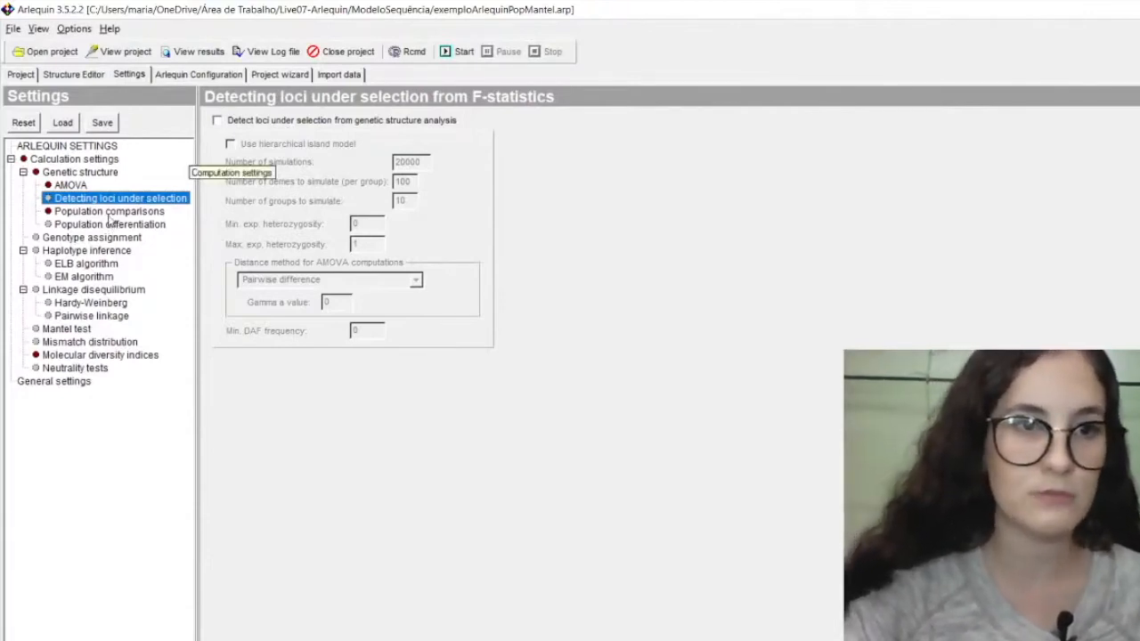
left_click(150, 214)
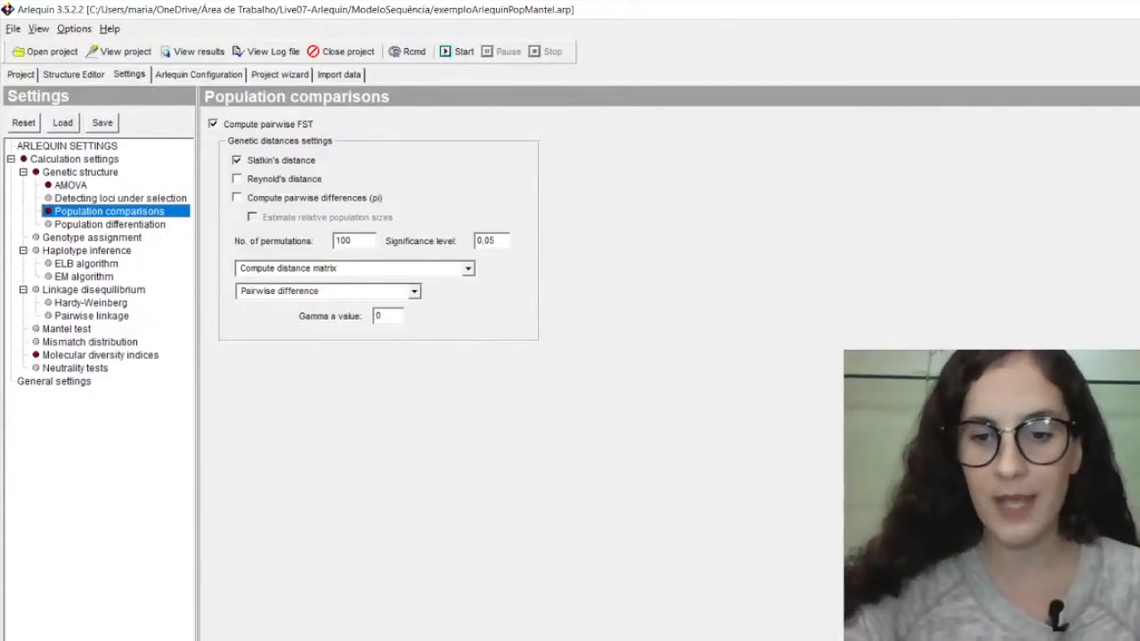
left_click(709, 591)
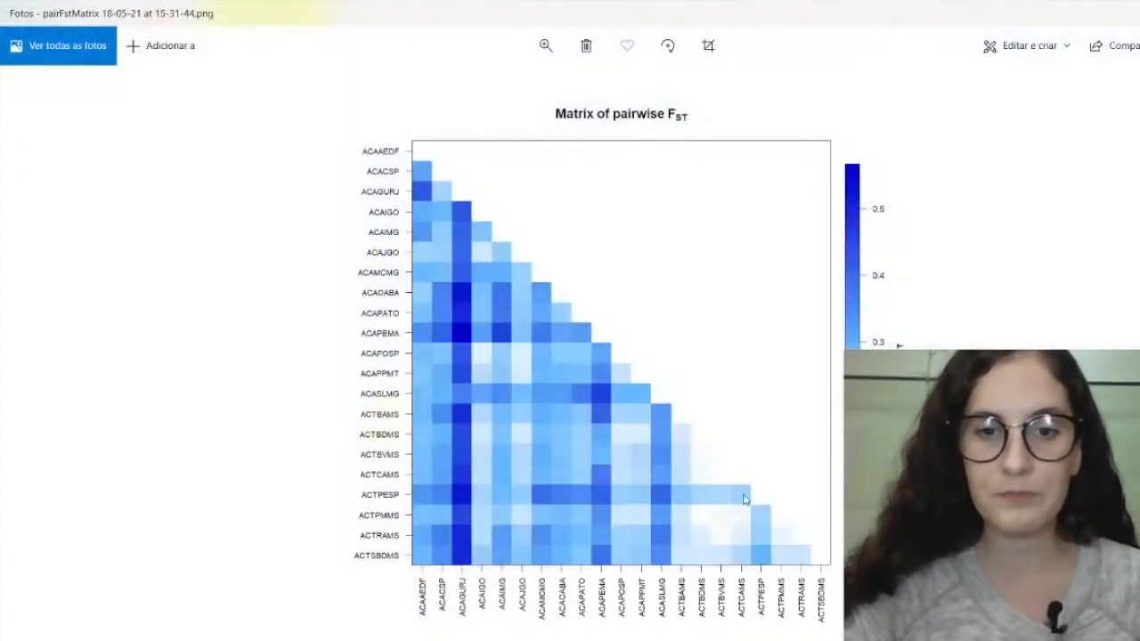
left_click(1139, 13)
left_click_drag(509, 36, 718, 56)
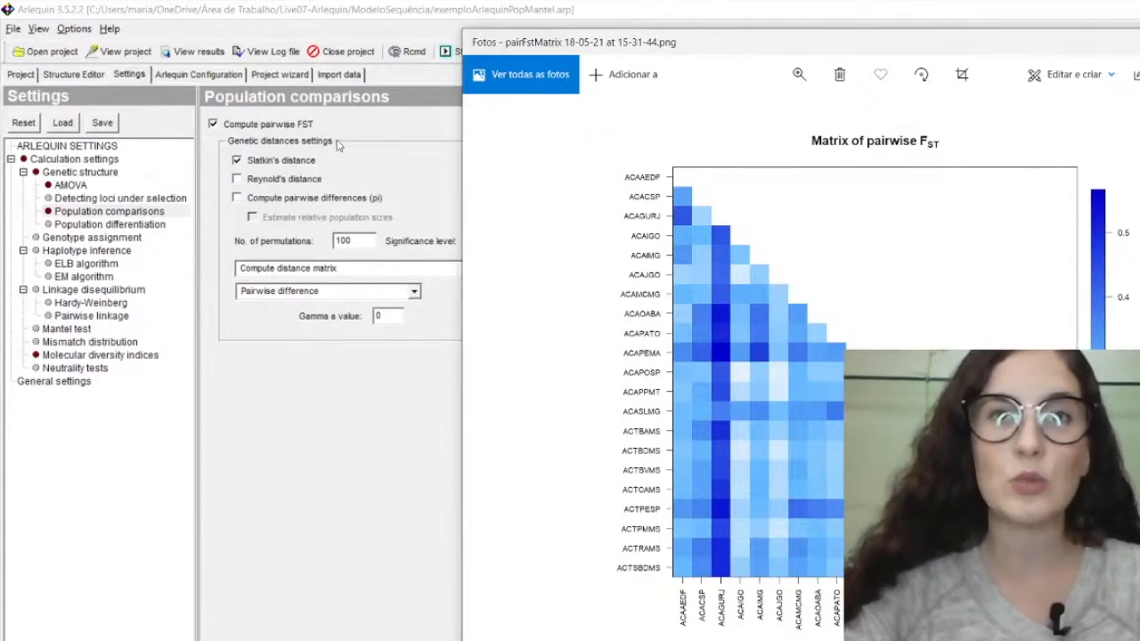
left_click(358, 155)
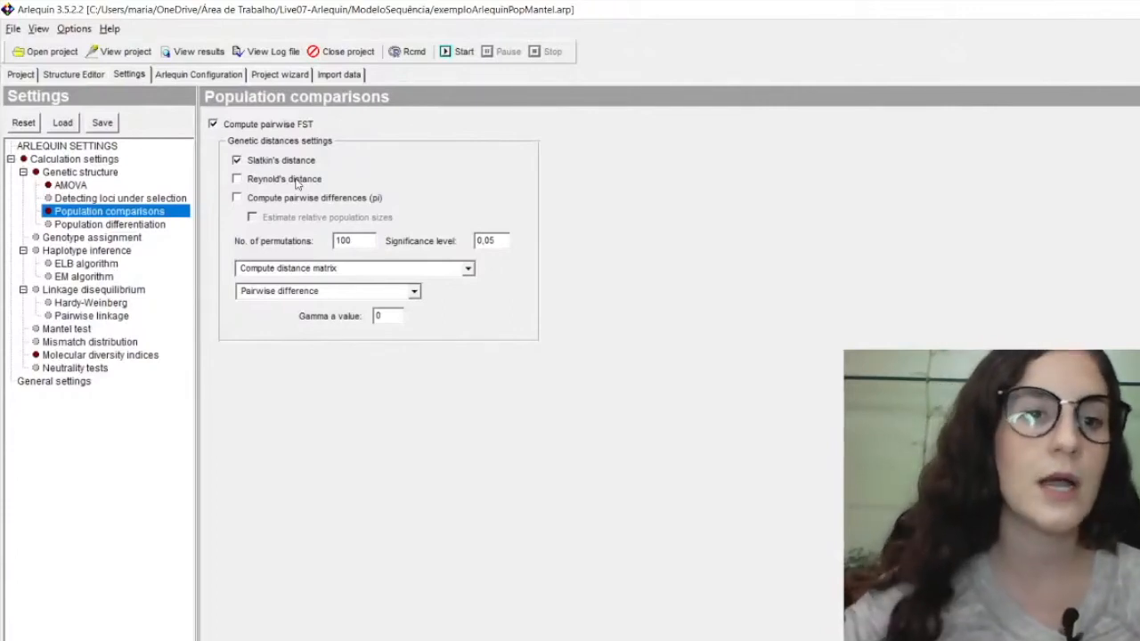
Step: Disable Slatkin's distance in the population comparisons and enable the exact test of population differentiation
left_click(237, 161)
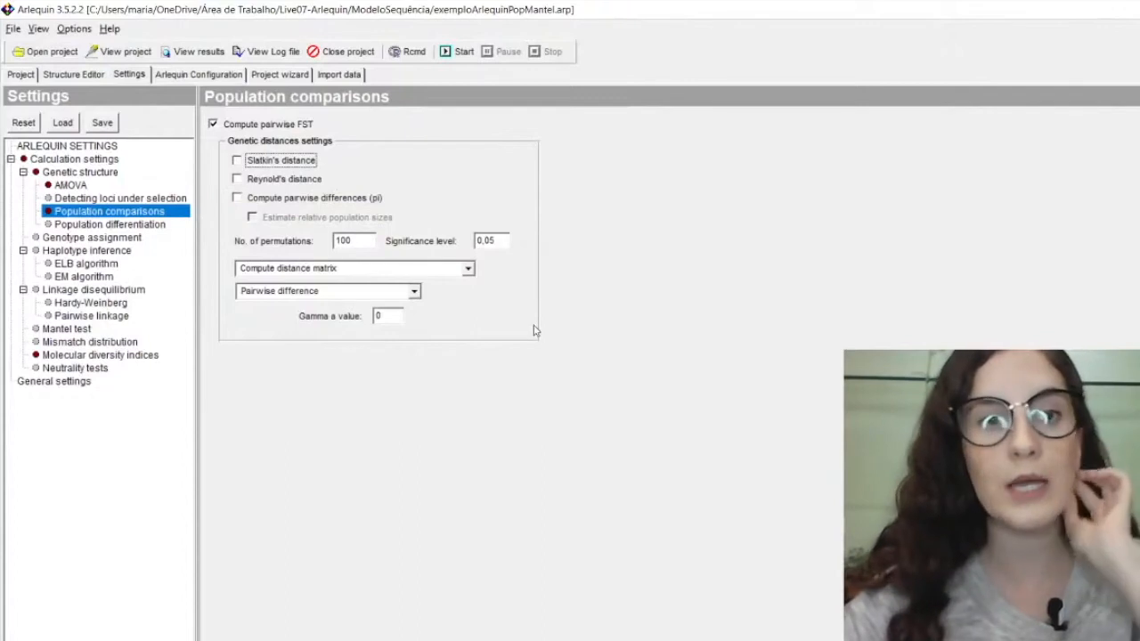
left_click(107, 226)
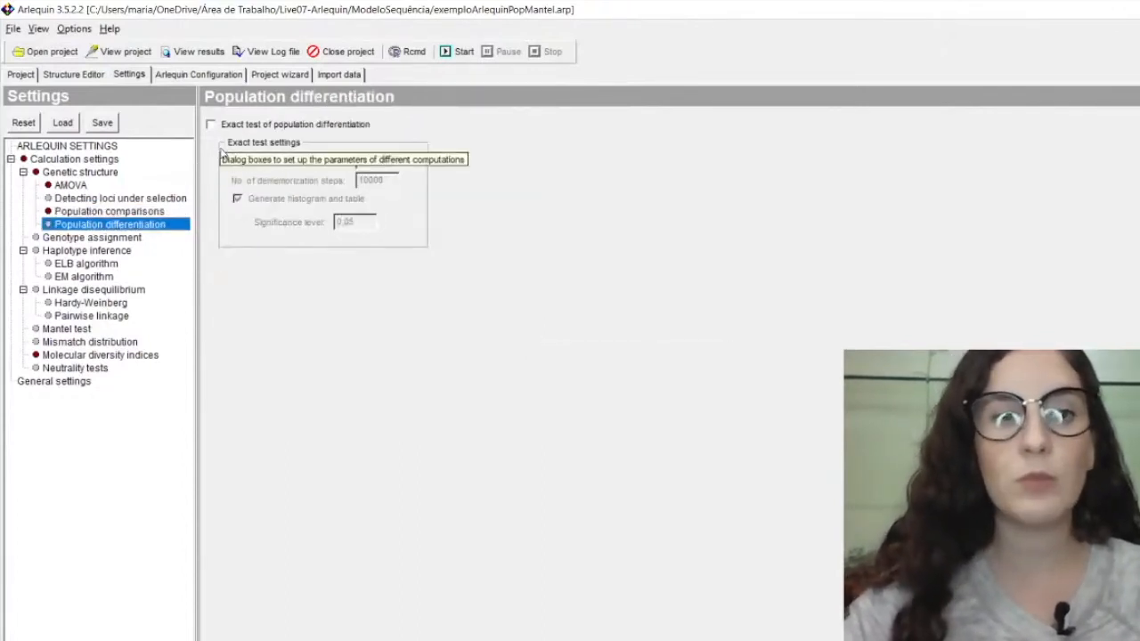
left_click(212, 126)
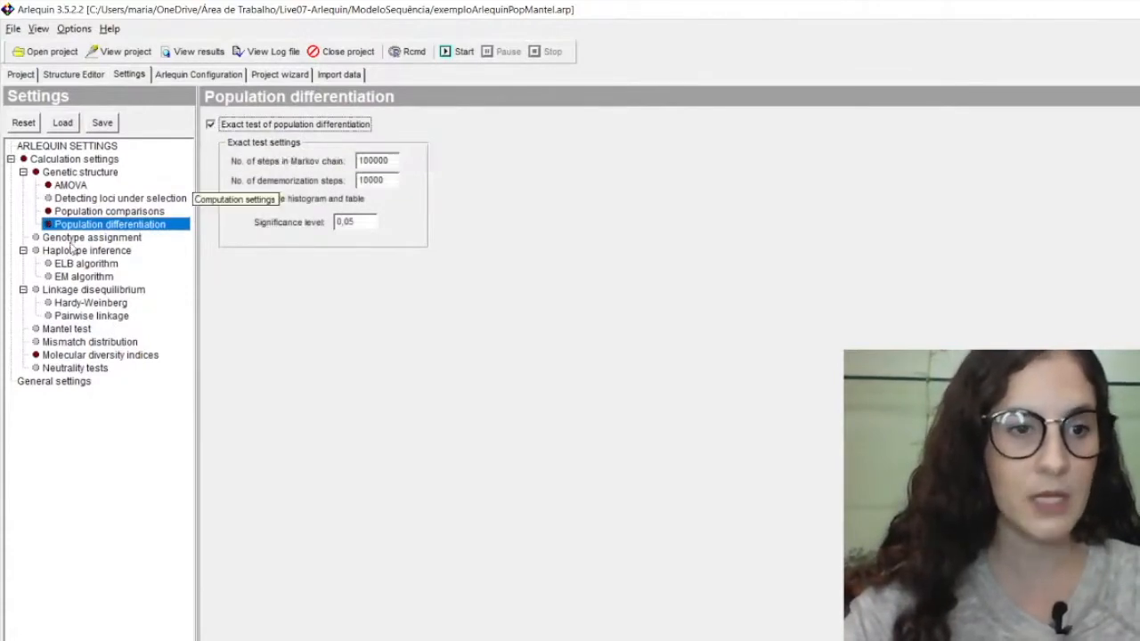
Step: Examine the Genotype assignment and Haplotype inference settings, switching haplotype frequency estimation by mere counting on and back off
left_click(70, 241)
left_click(73, 251)
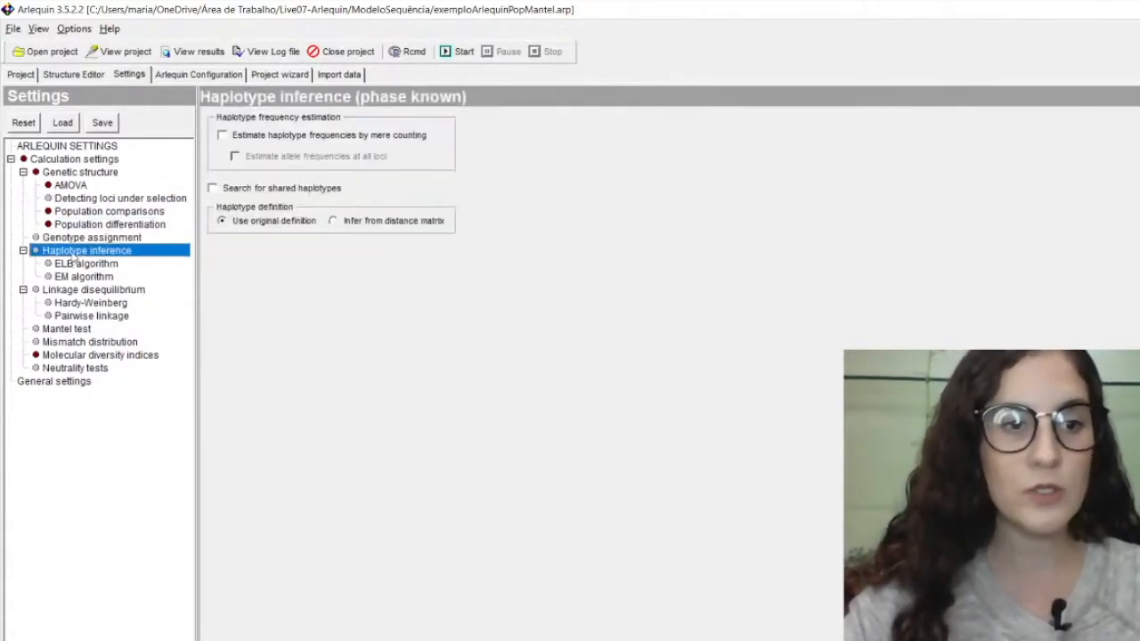
left_click(75, 241)
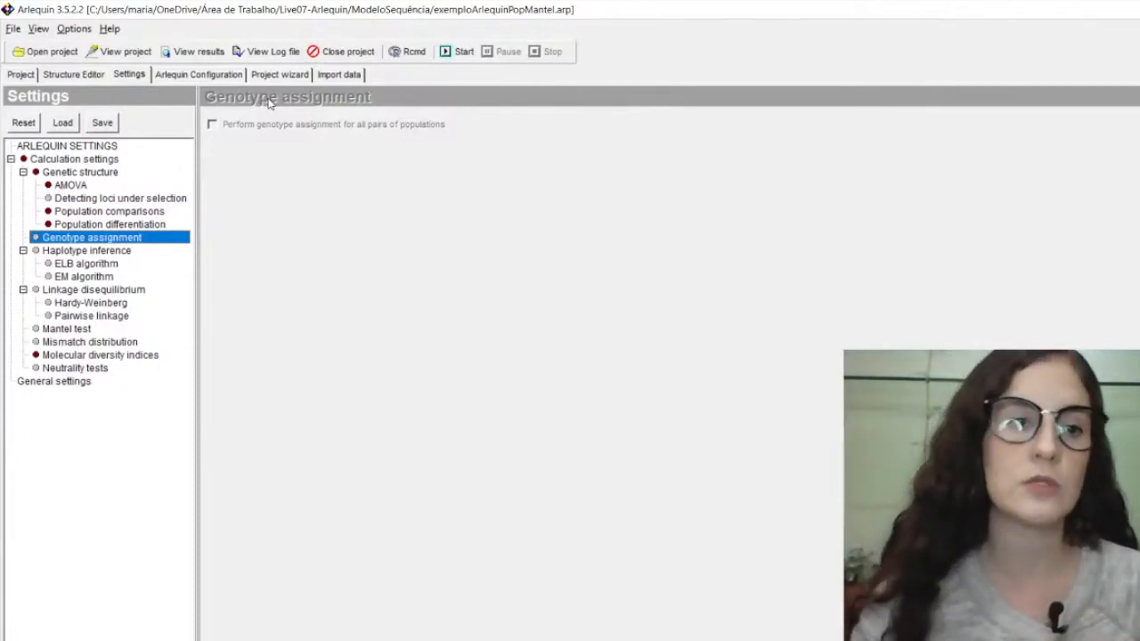
left_click(129, 254)
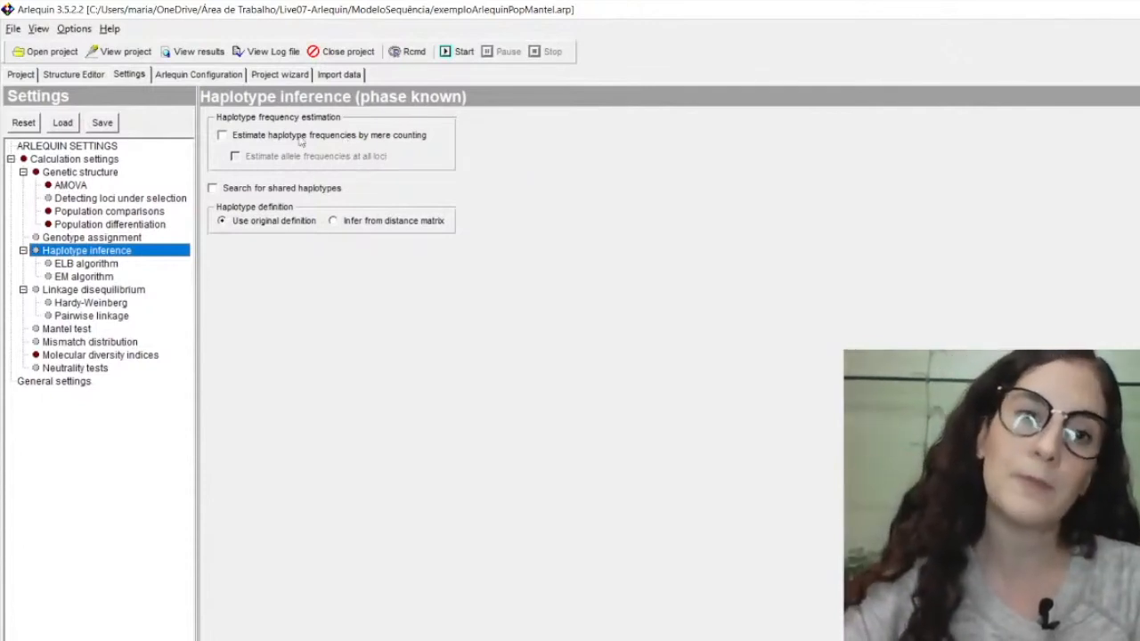
left_click(228, 138)
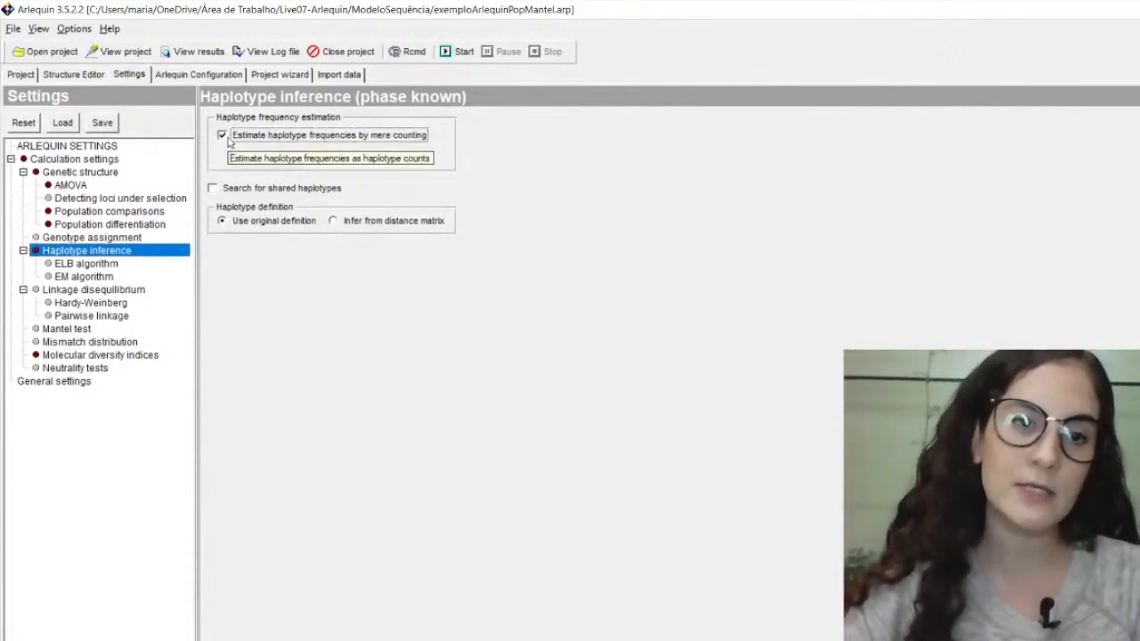
left_click(221, 136)
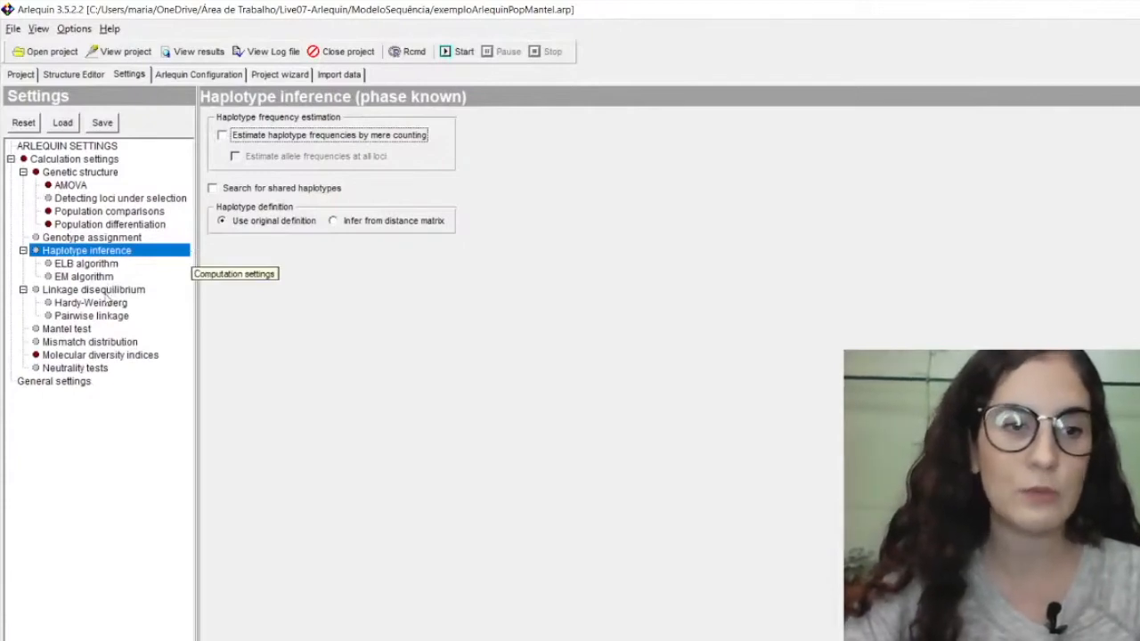
Step: Review the linkage disequilibrium and Hardy-Weinberg settings and enable the Mantel test's correlation between distance matrices
left_click(106, 293)
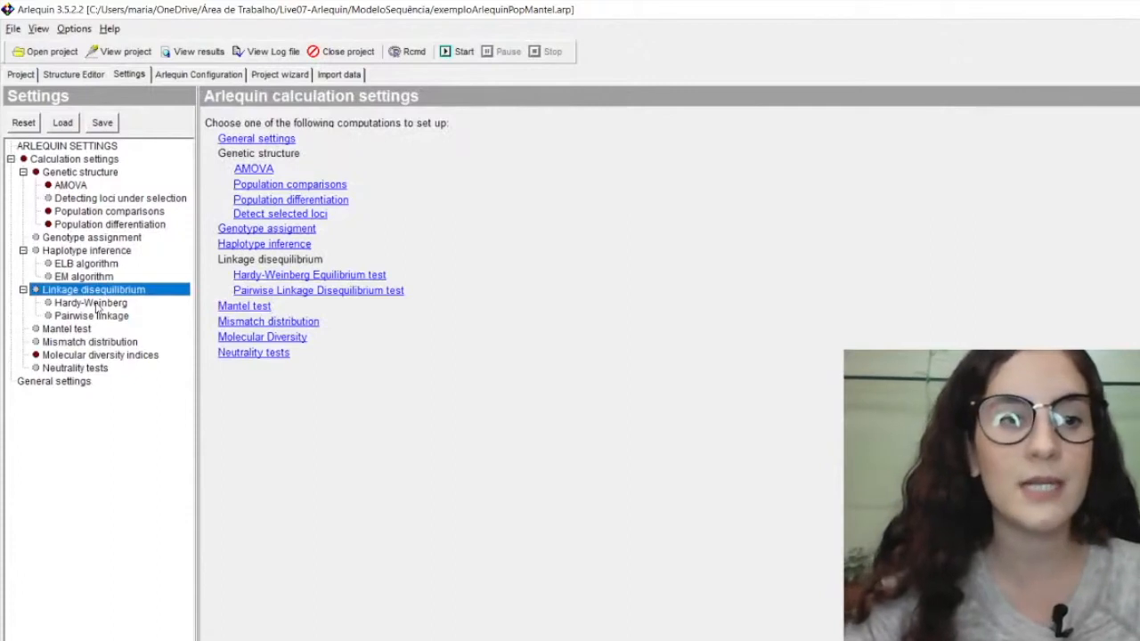
left_click(97, 304)
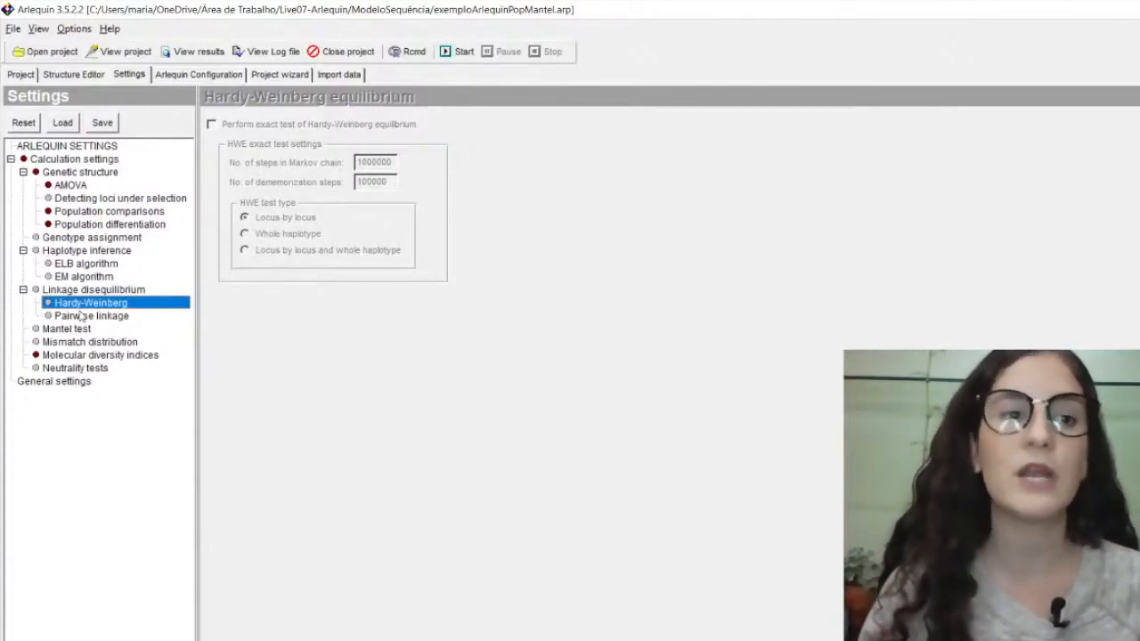
left_click(78, 329)
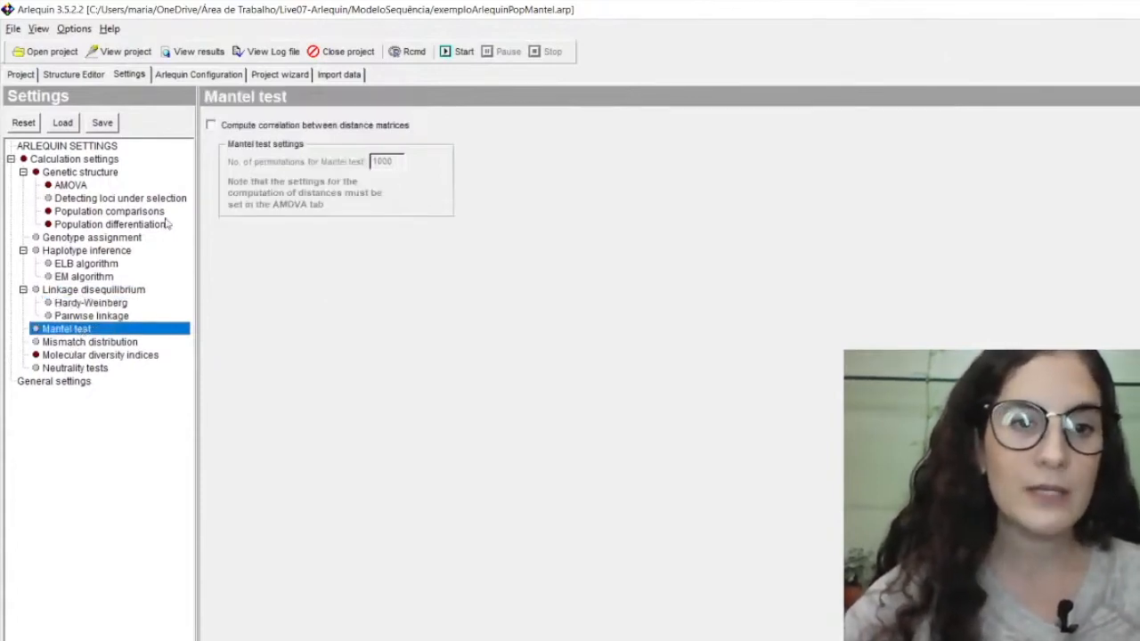
left_click(212, 127)
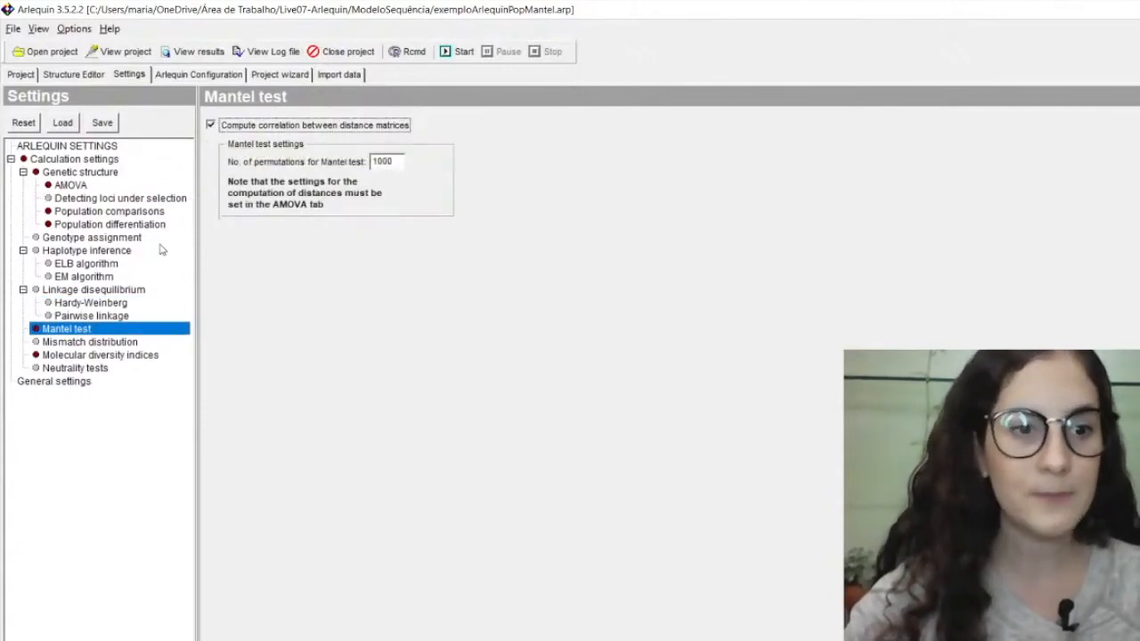
Step: Enable estimation of demographic expansion parameters in the mismatch distribution analysis and view the neutrality test settings
left_click(139, 344)
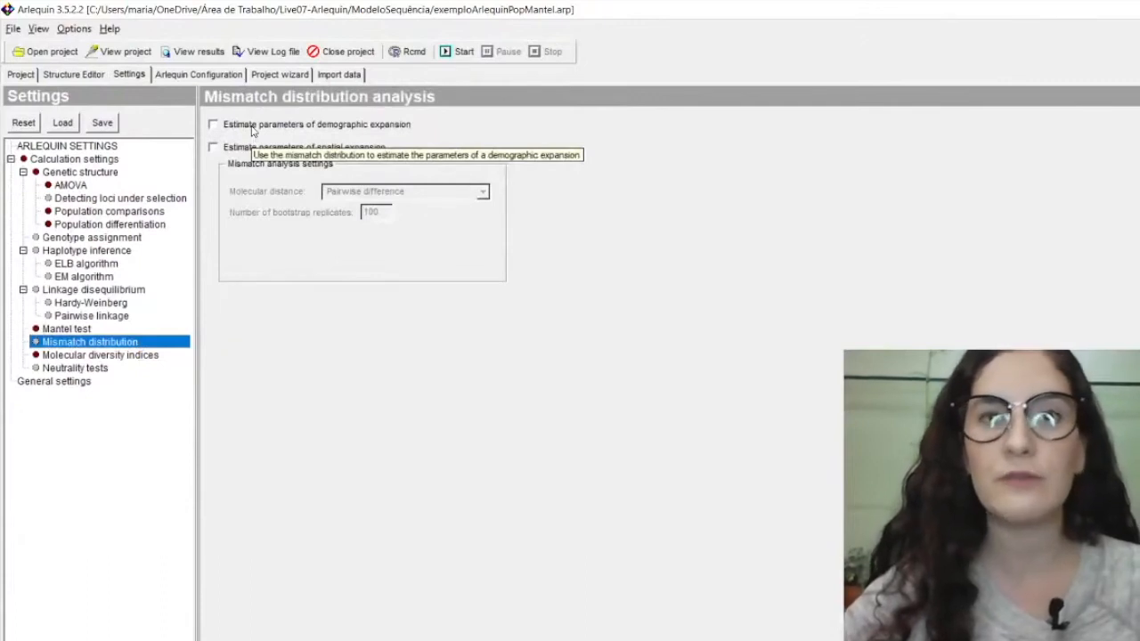
left_click(341, 129)
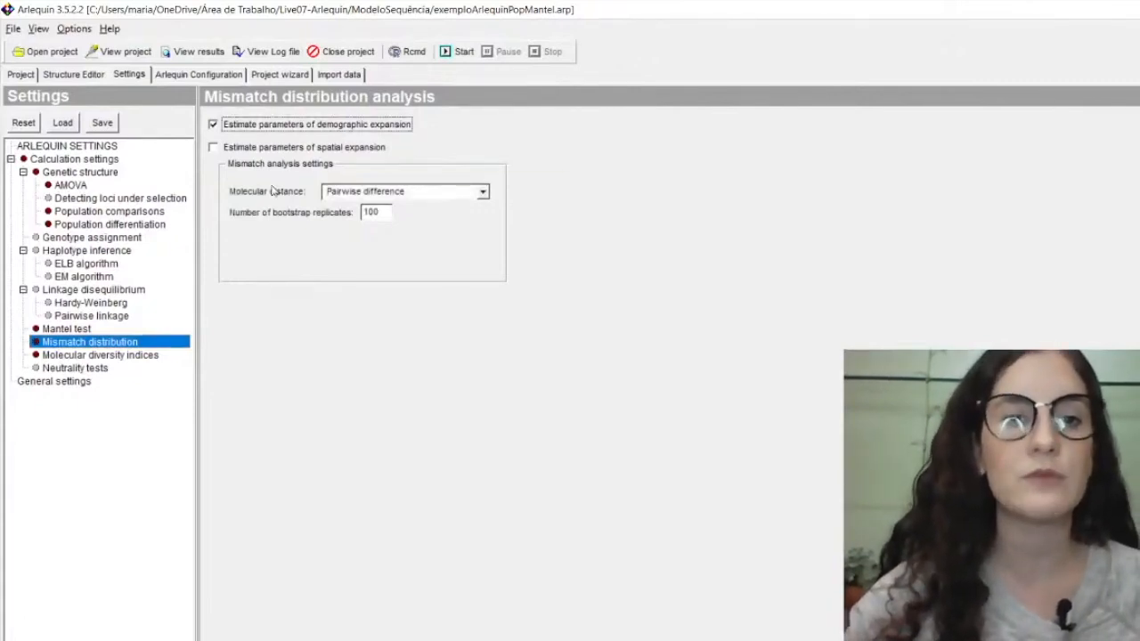
left_click(106, 369)
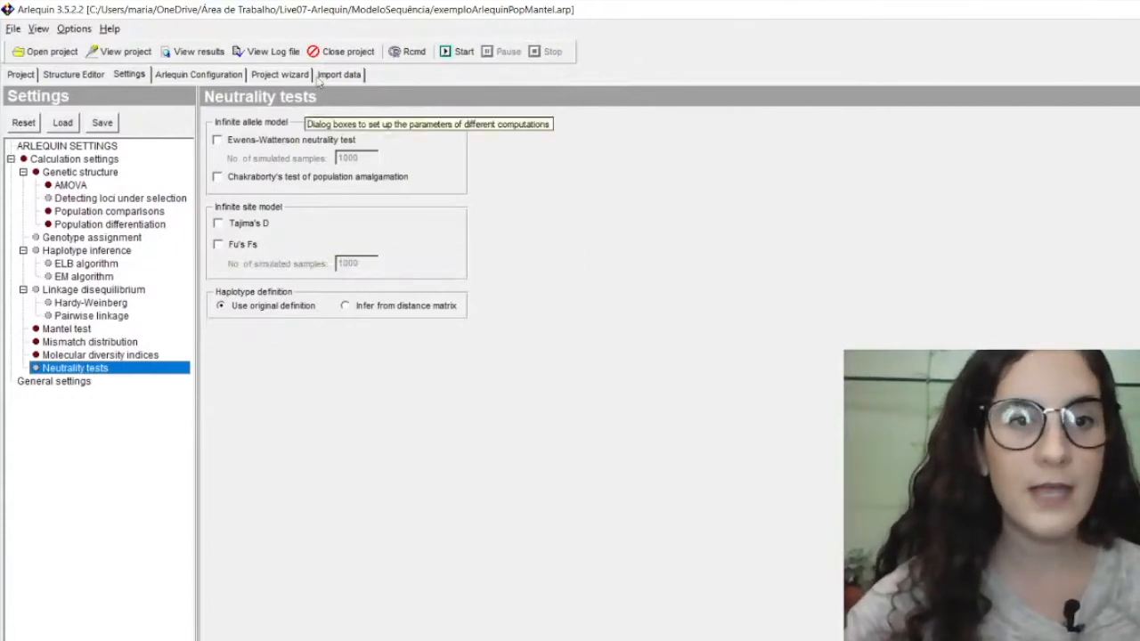
Step: Try to start the computations for the exemploArlequinPopMantel project
left_click(415, 58)
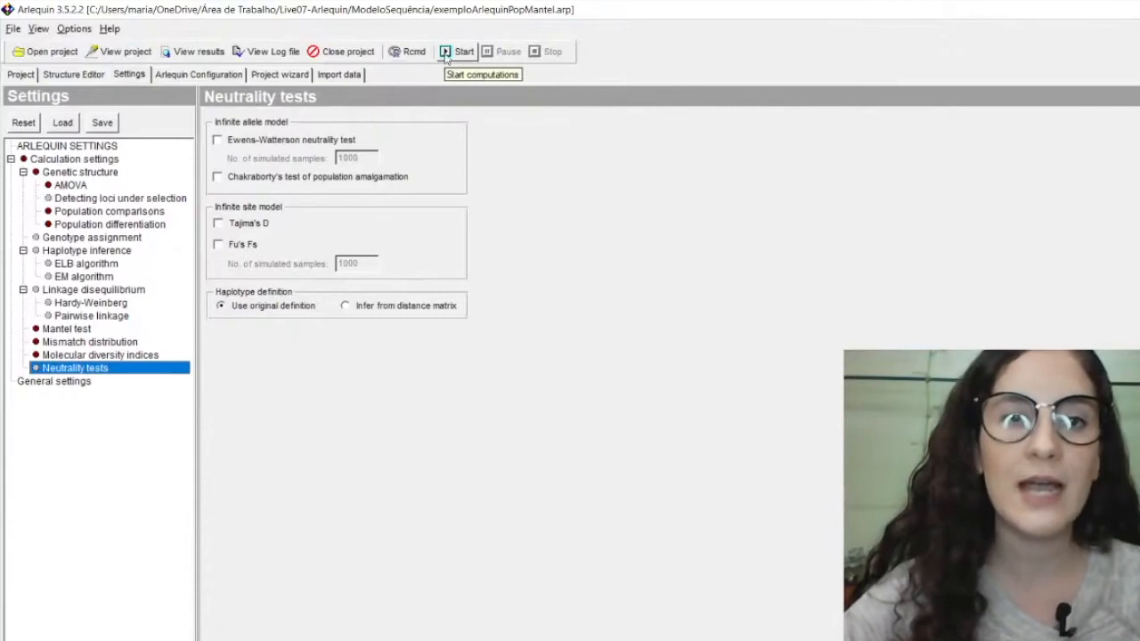
left_click(445, 55)
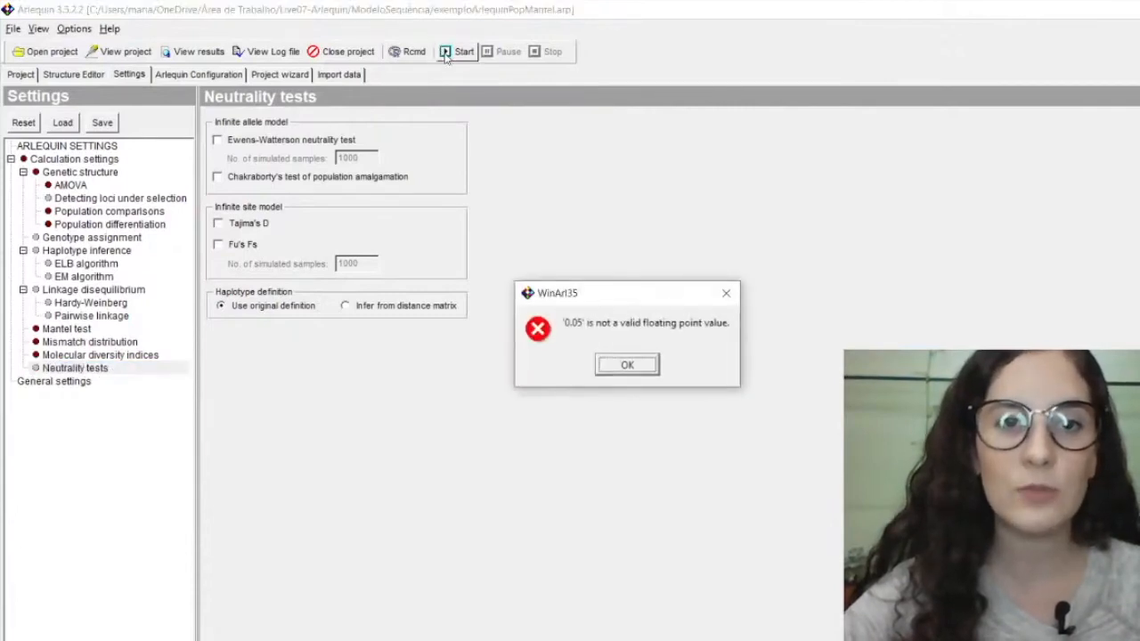
left_click(611, 367)
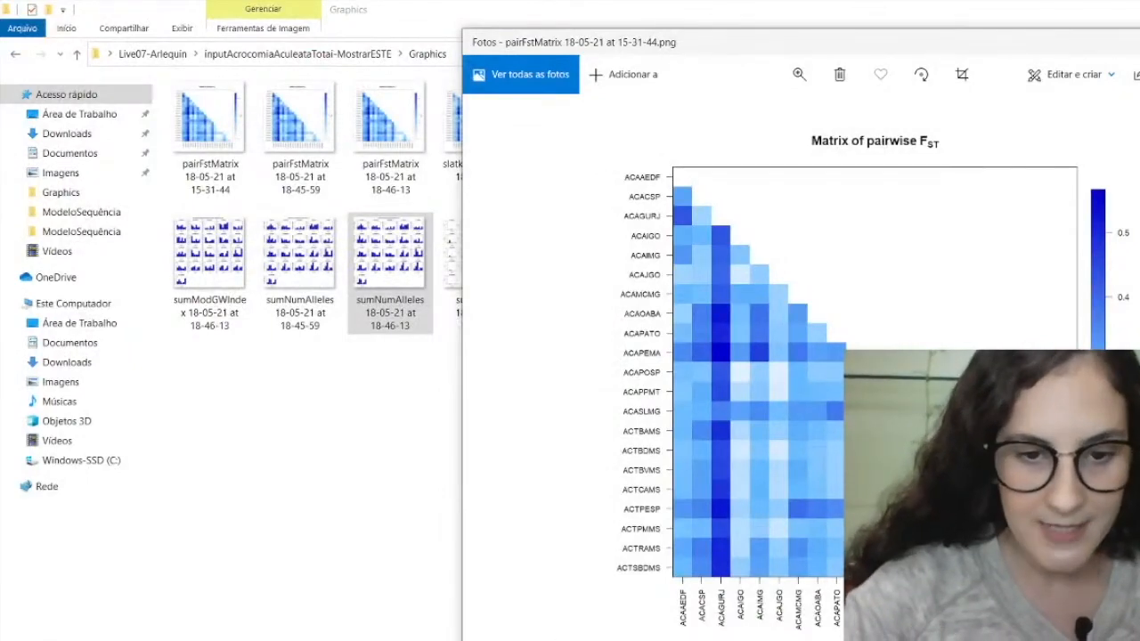
Step: Relaunch Arlequin by running the WinArl35 application from its program folder
left_click(460, 639)
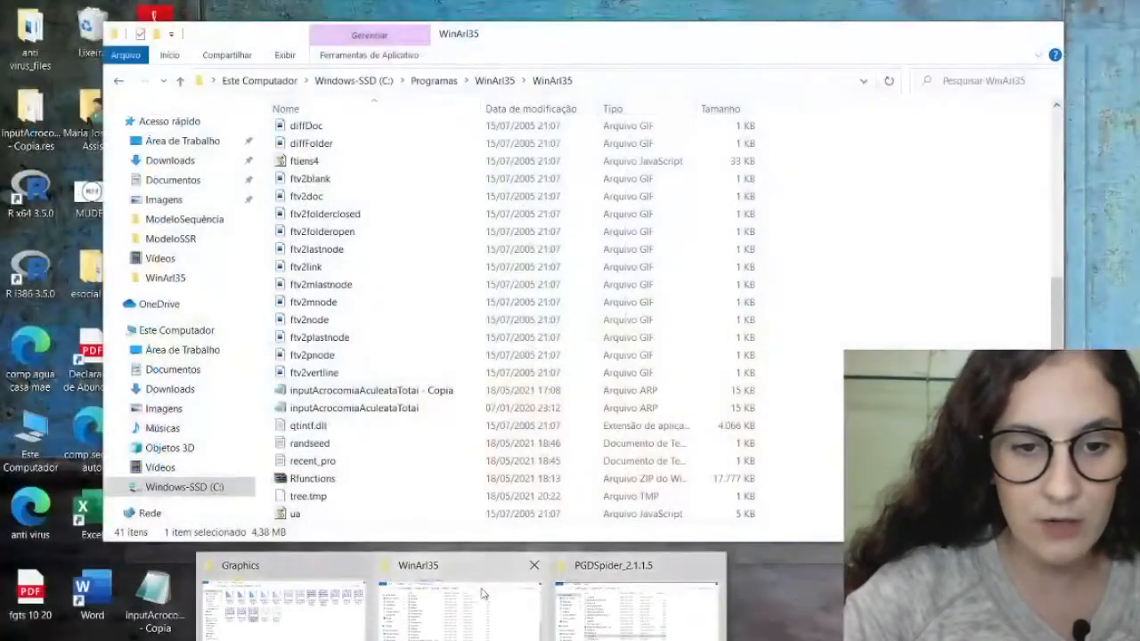
left_click(482, 594)
scroll(383, 481, "down", 1)
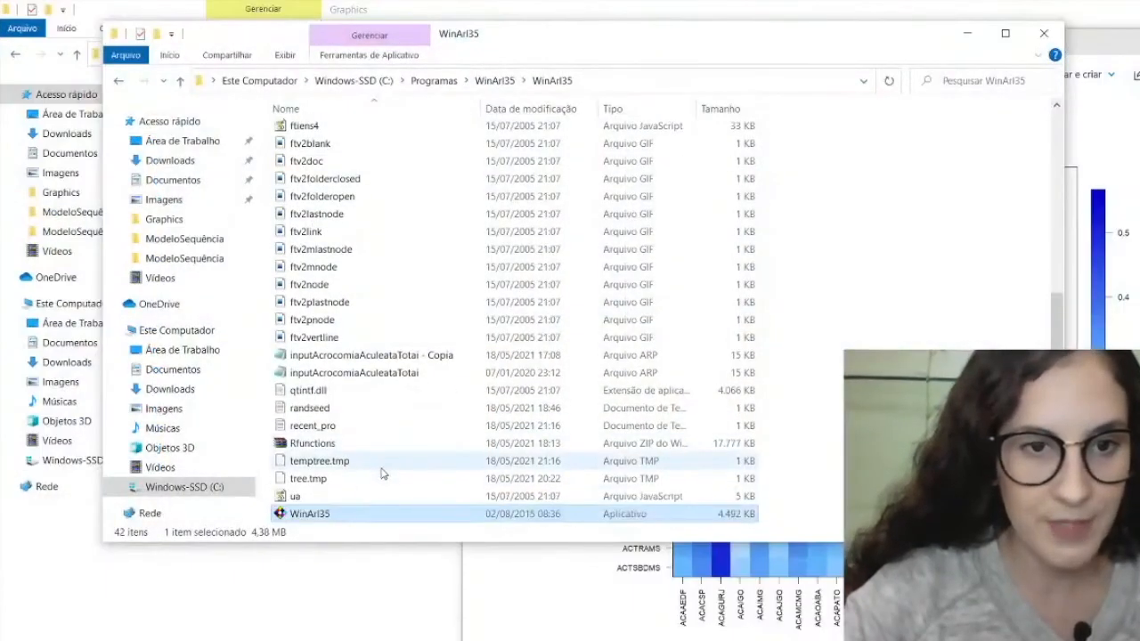
double_click(336, 517)
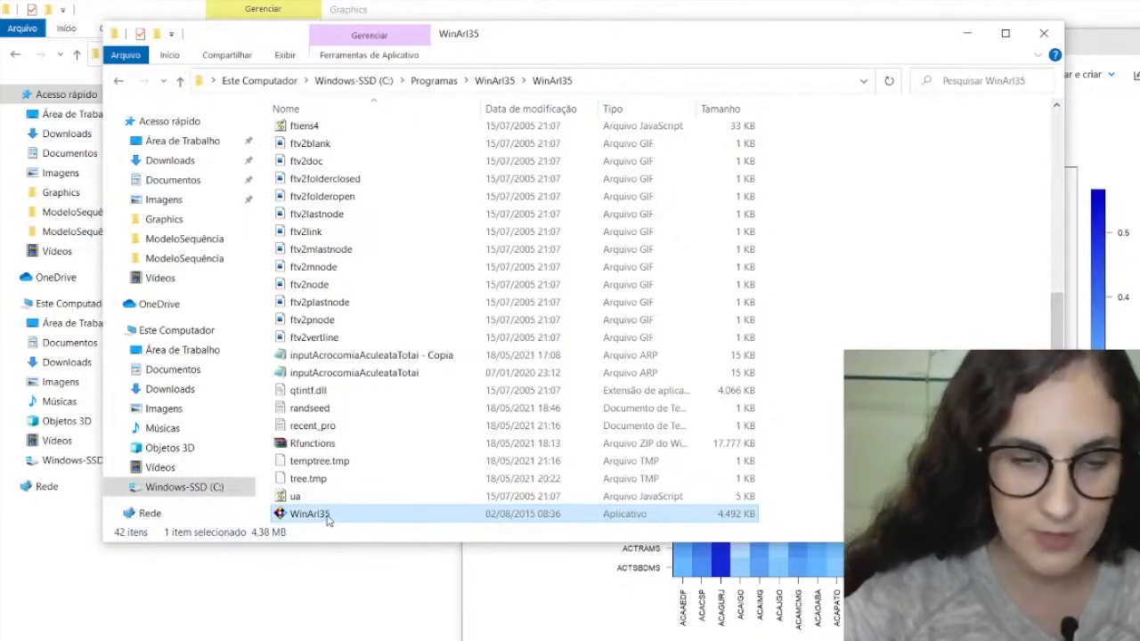
double_click(327, 514)
left_click(861, 112)
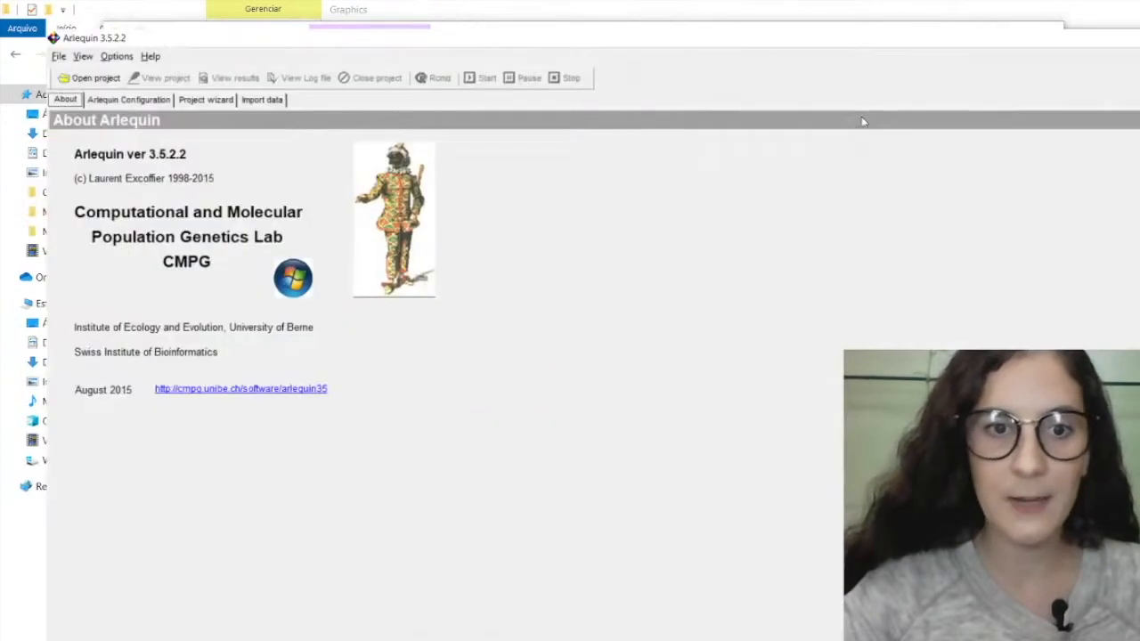
Step: Open the inputconcatenadostructurepop3spp project from the ModeloSequência folder and review its list of population samples
left_click(28, 49)
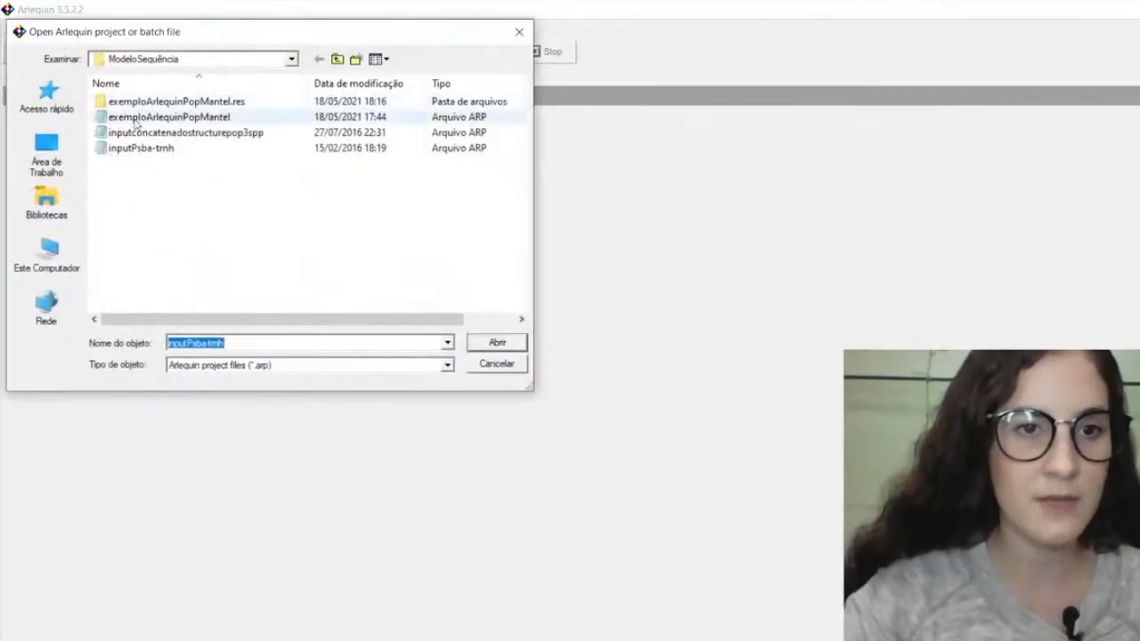
left_click(186, 134)
double_click(186, 133)
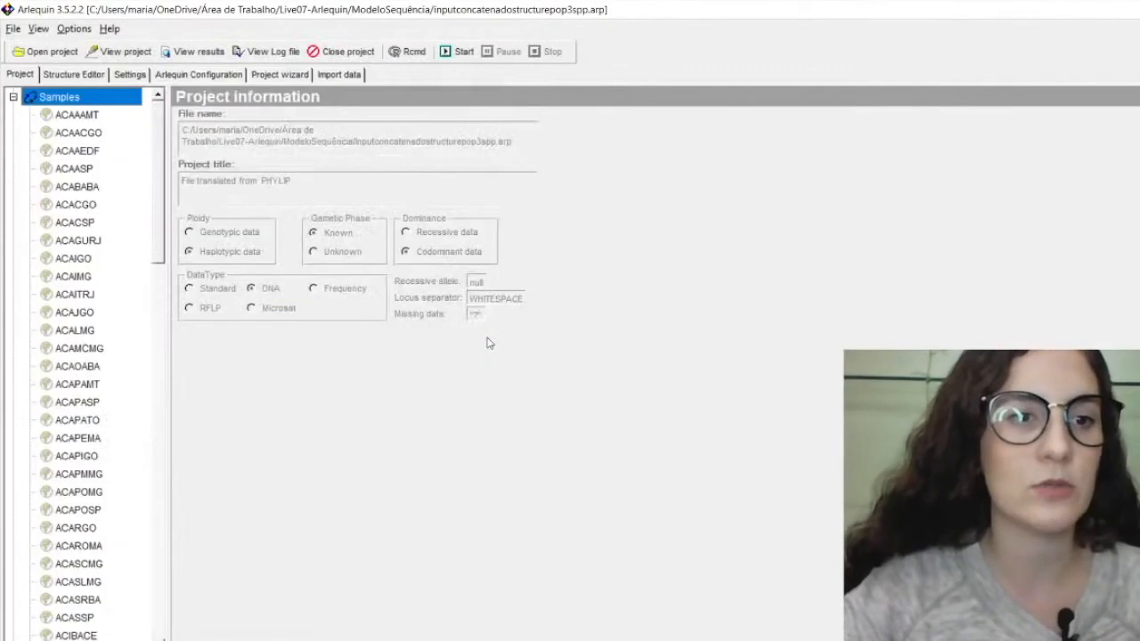
scroll(162, 136, "down", 5)
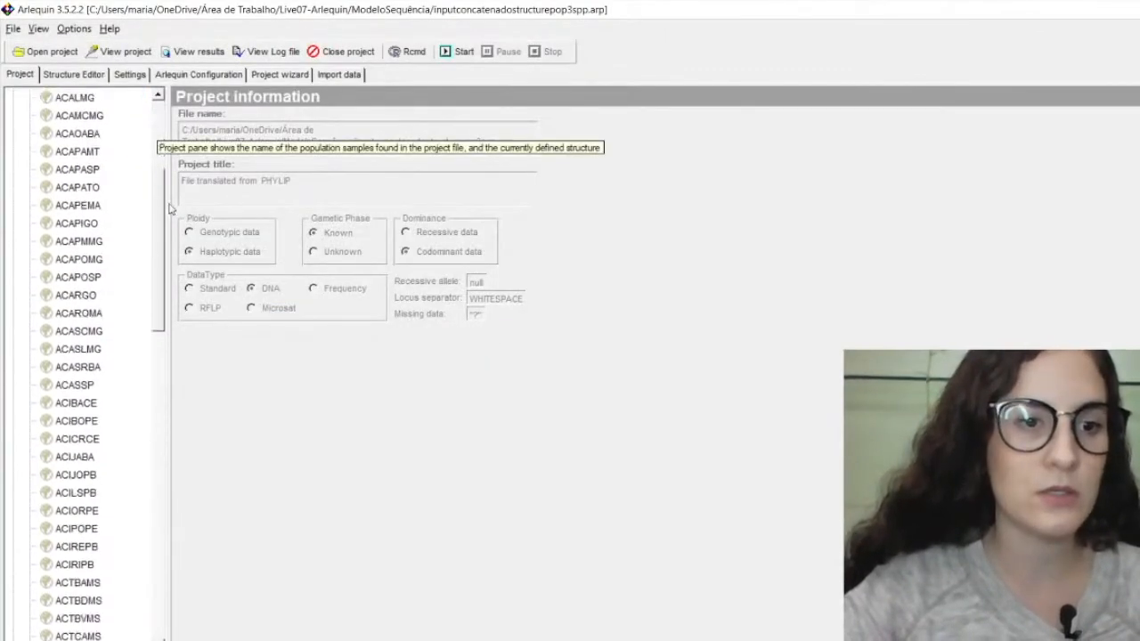
left_click_drag(172, 215, 158, 117)
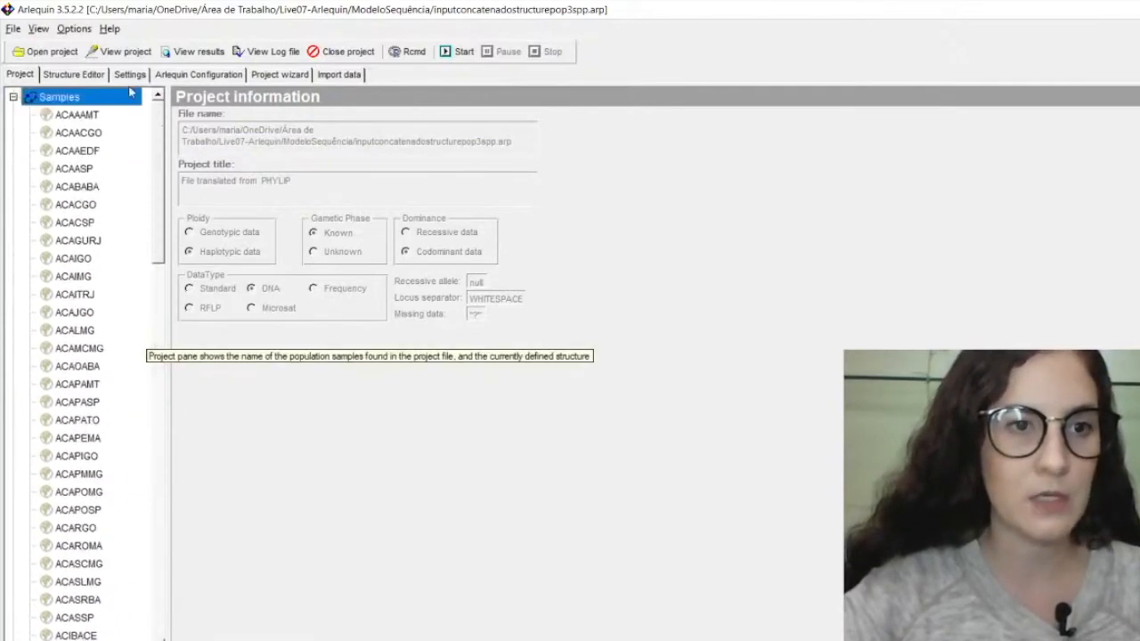
Step: Enable standard AMOVA computations (haplotypic format) in the genetic structure settings
left_click(126, 75)
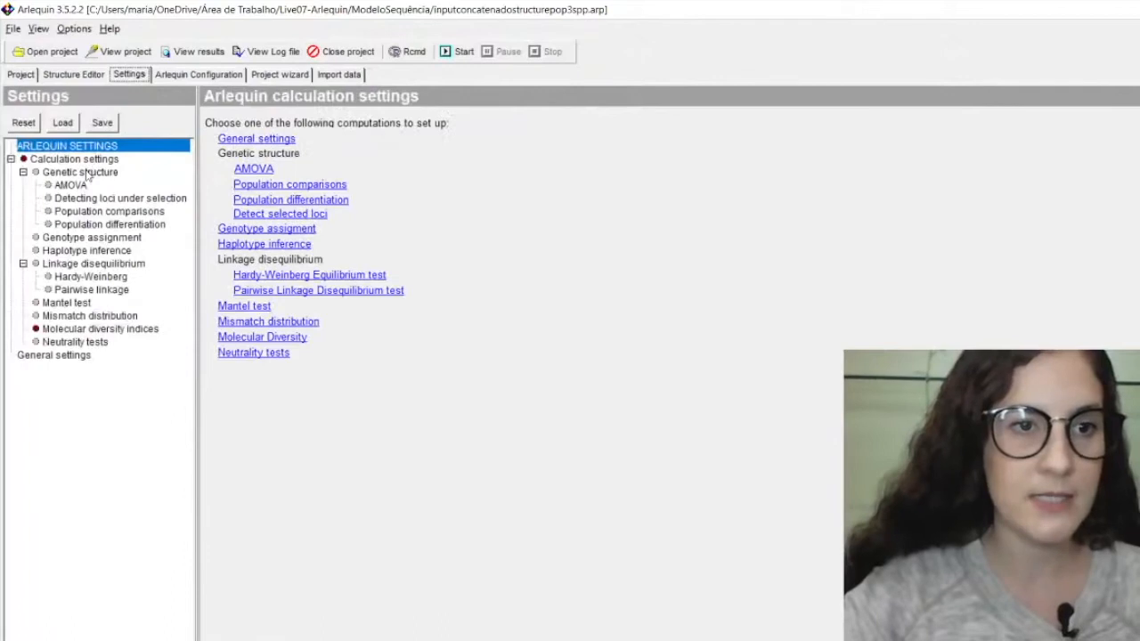
left_click(86, 173)
left_click(70, 184)
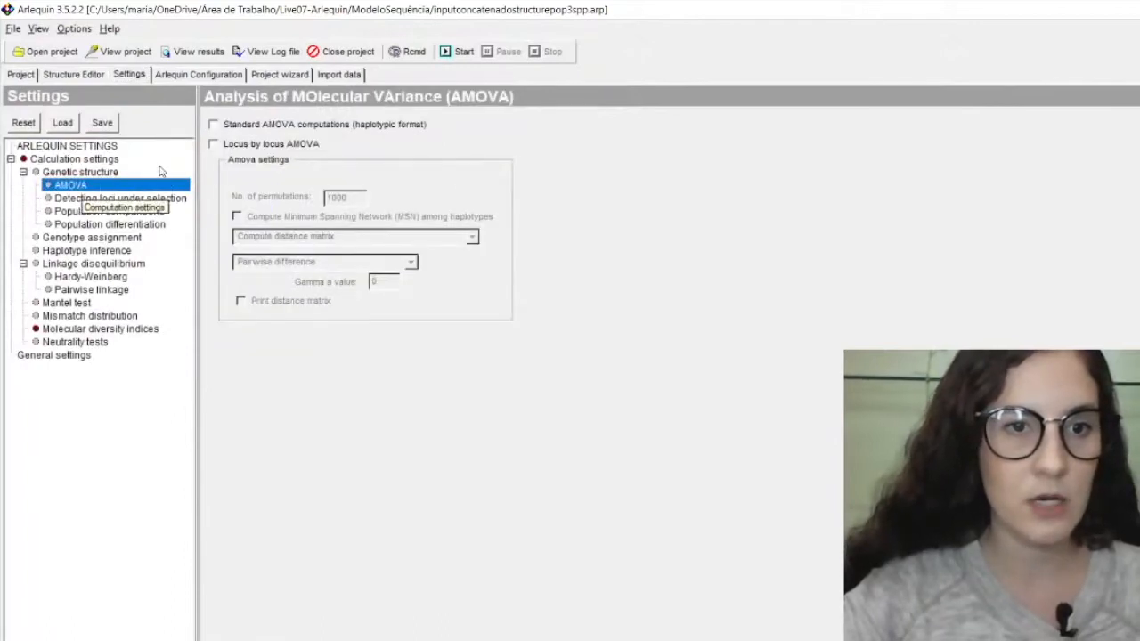
left_click(256, 130)
Step: Enable pairwise FST computation for the population comparisons and the exact test of population differentiation
left_click(121, 211)
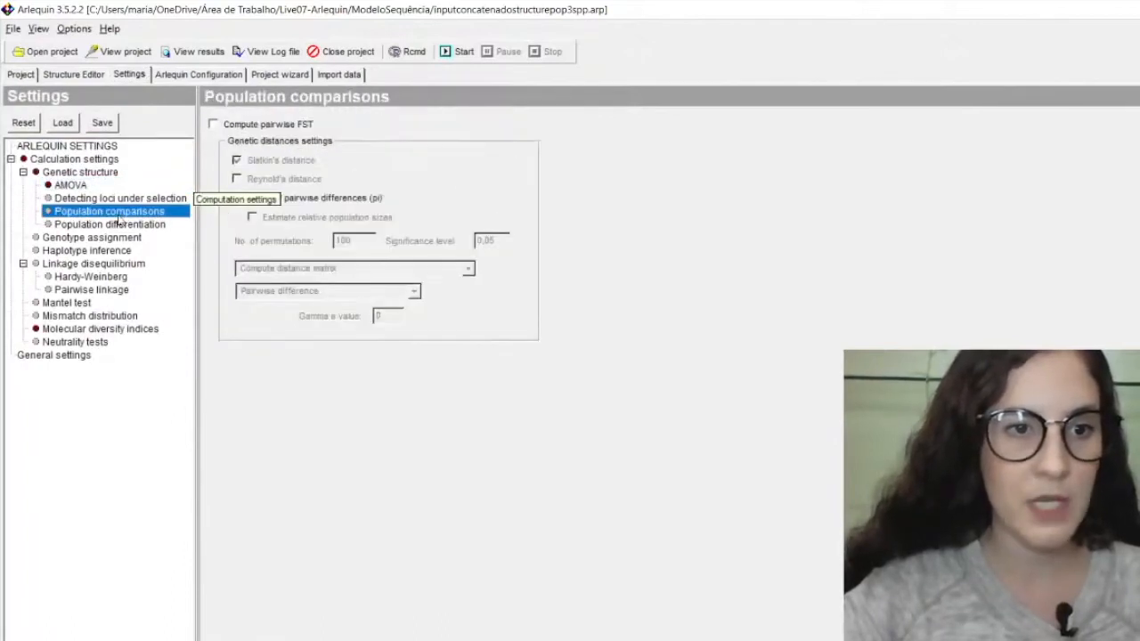
left_click(228, 134)
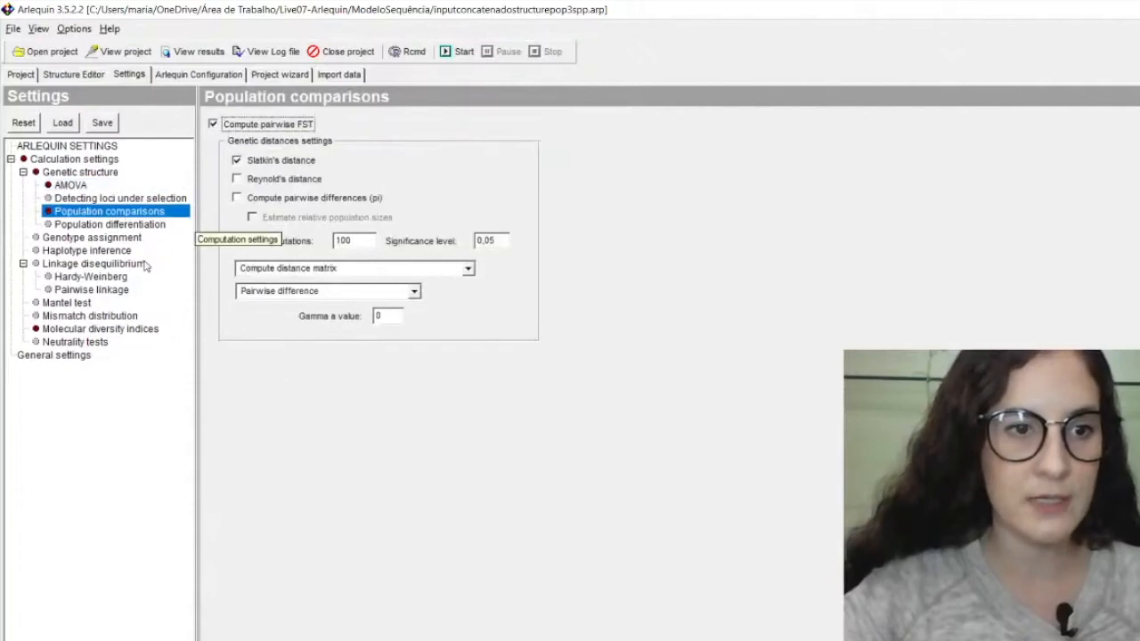
left_click(141, 226)
left_click(211, 124)
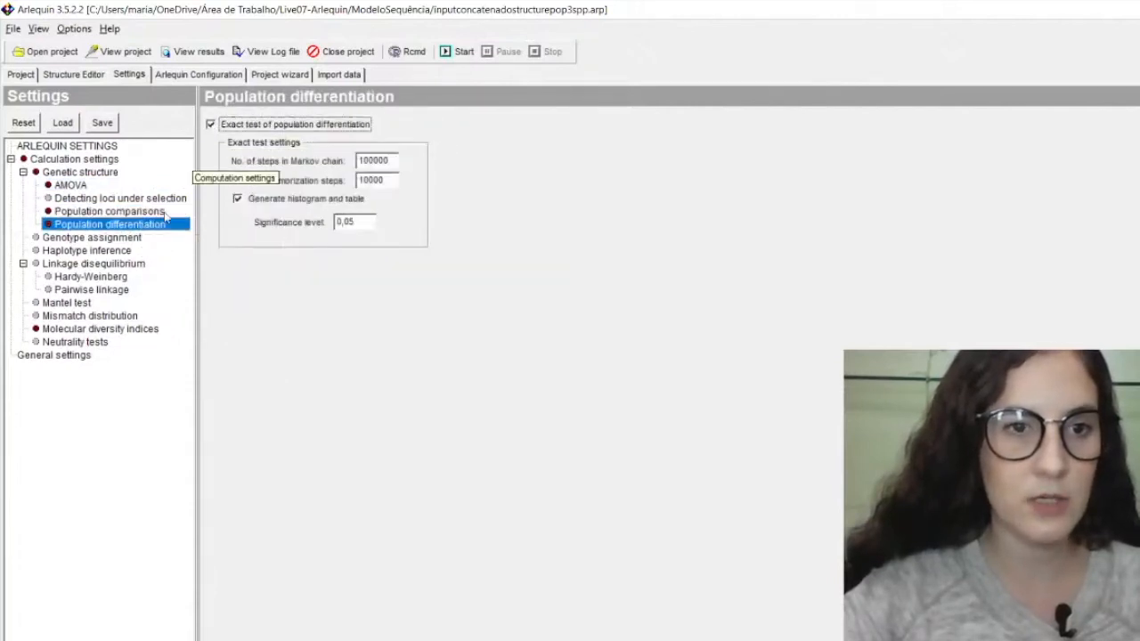
Step: Pass over the Mantel test and mismatch distribution settings and enable the molecular diversity indices
left_click(65, 304)
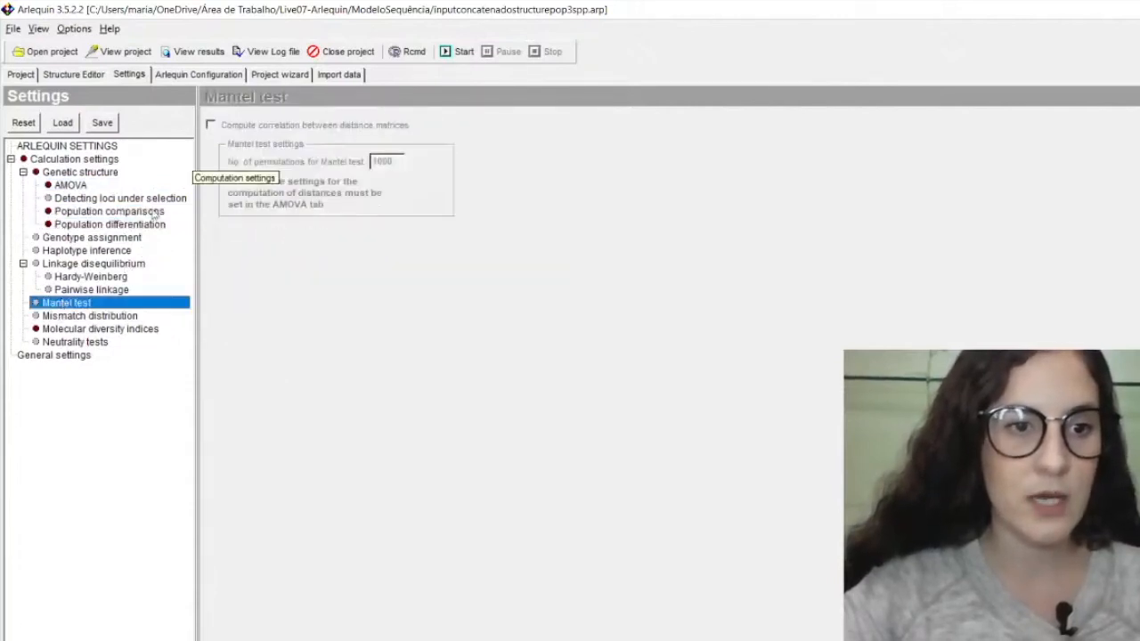
left_click(95, 317)
left_click(98, 330)
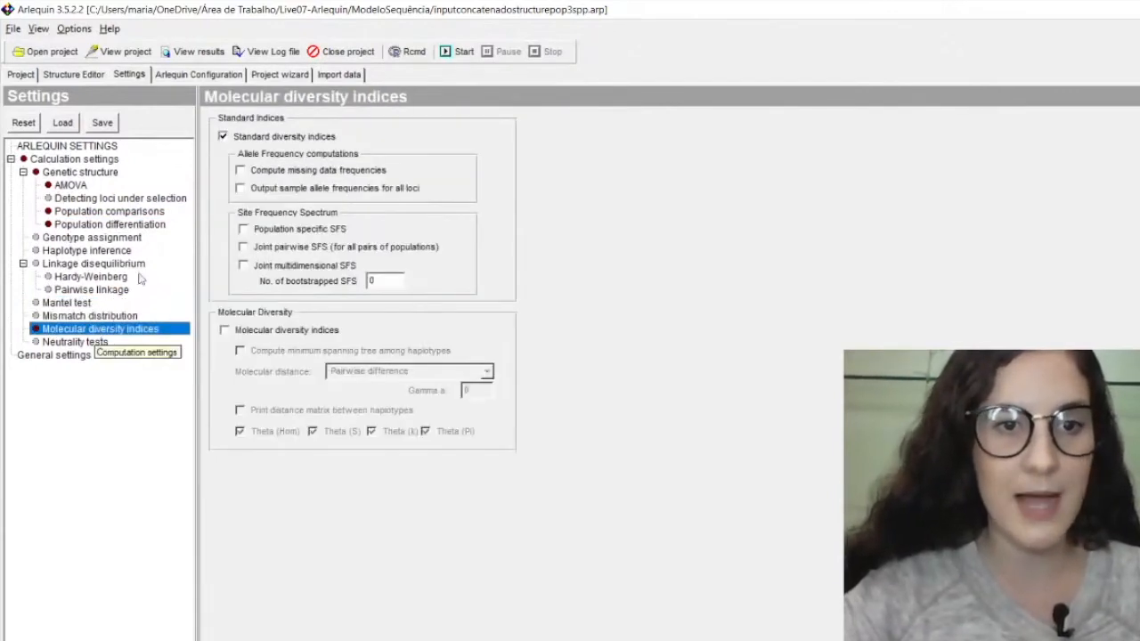
left_click(225, 331)
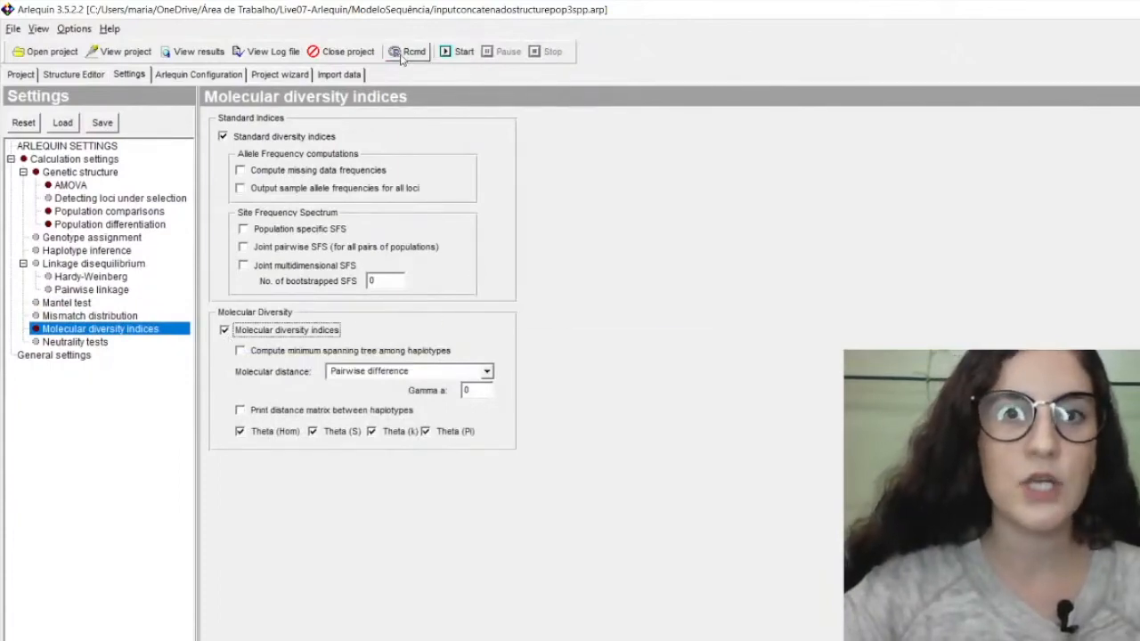
Step: Start the computations for the inputconcatenadostructurepop3spp project
left_click(401, 56)
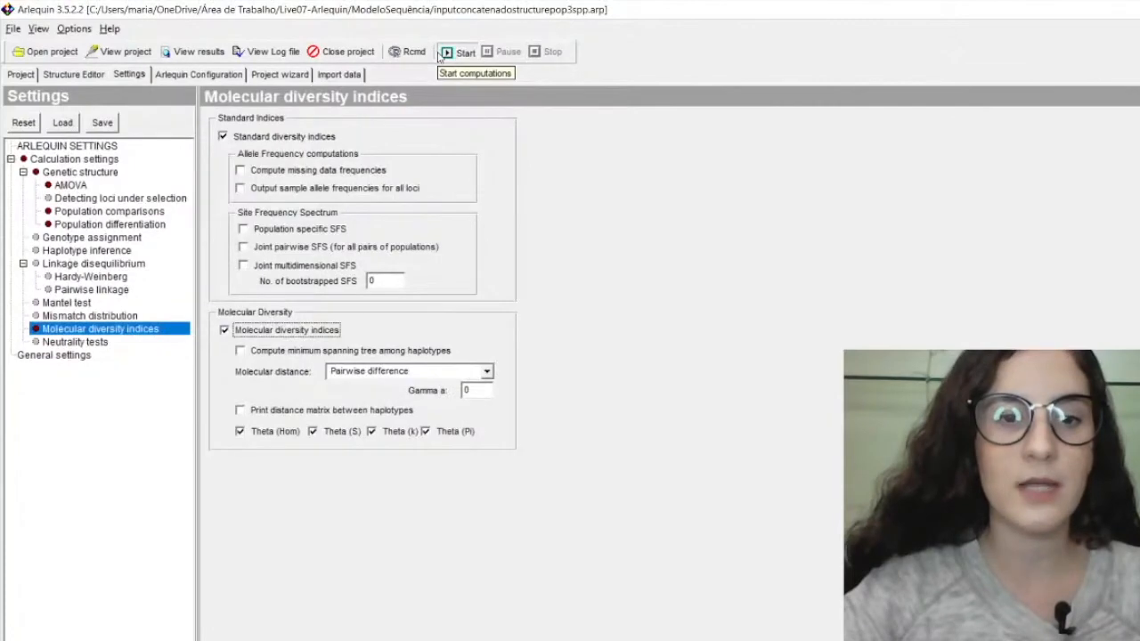
left_click(442, 53)
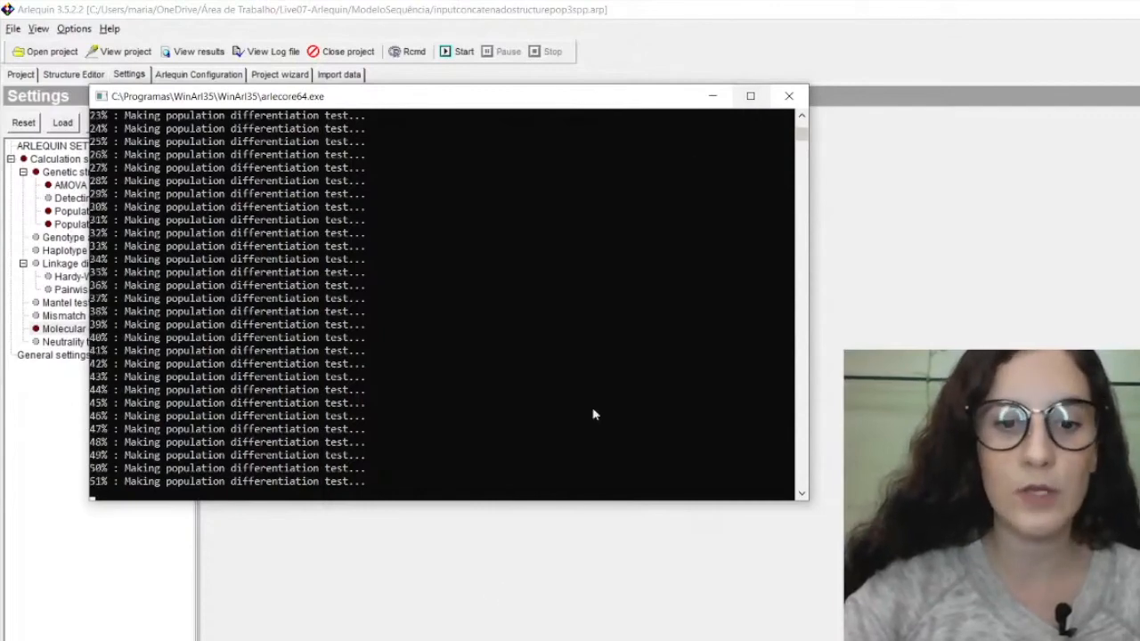
Step: Examine the inputAcrocomiaAculeataTotai-MostrarESTE results folder and its parent Live07-Arlequin, widening the name column to read the full file names
left_click(462, 639)
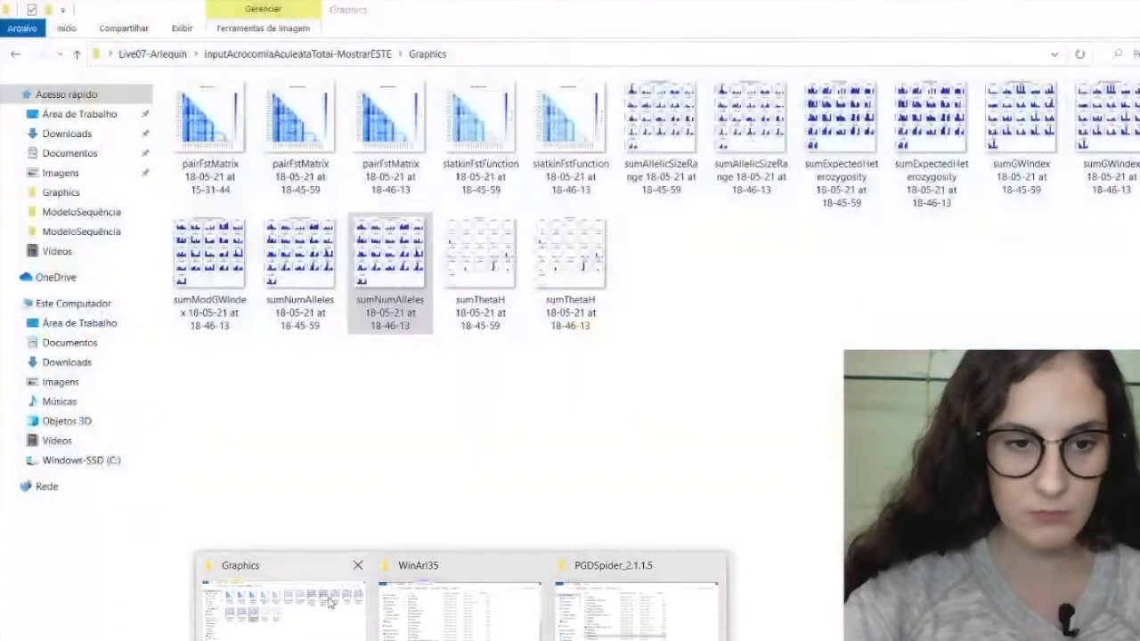
left_click(330, 604)
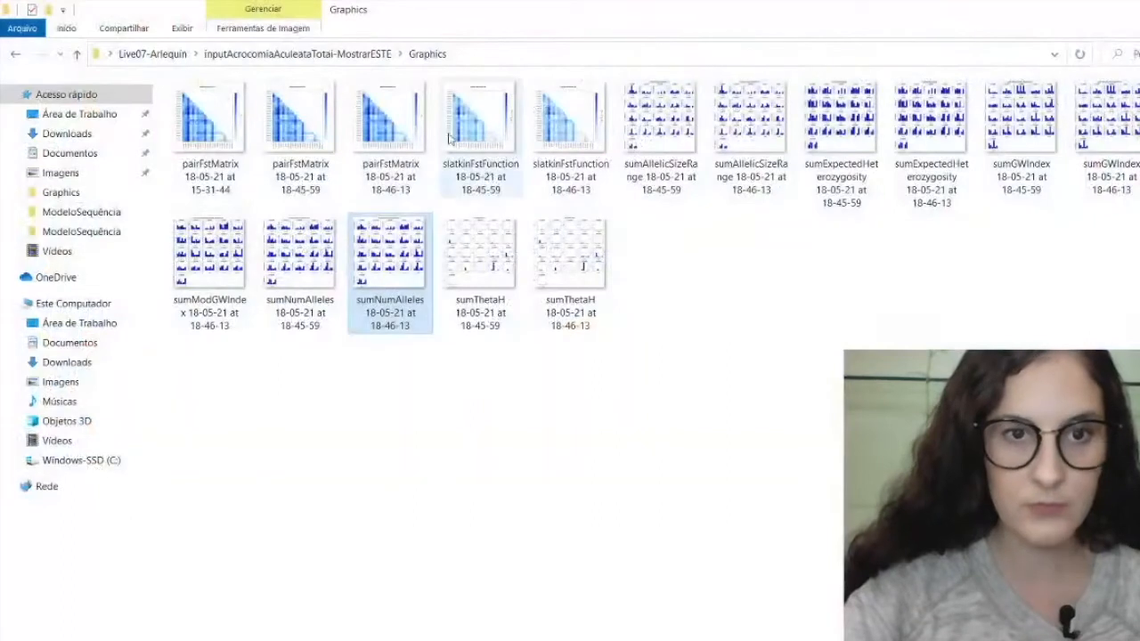
left_click(353, 58)
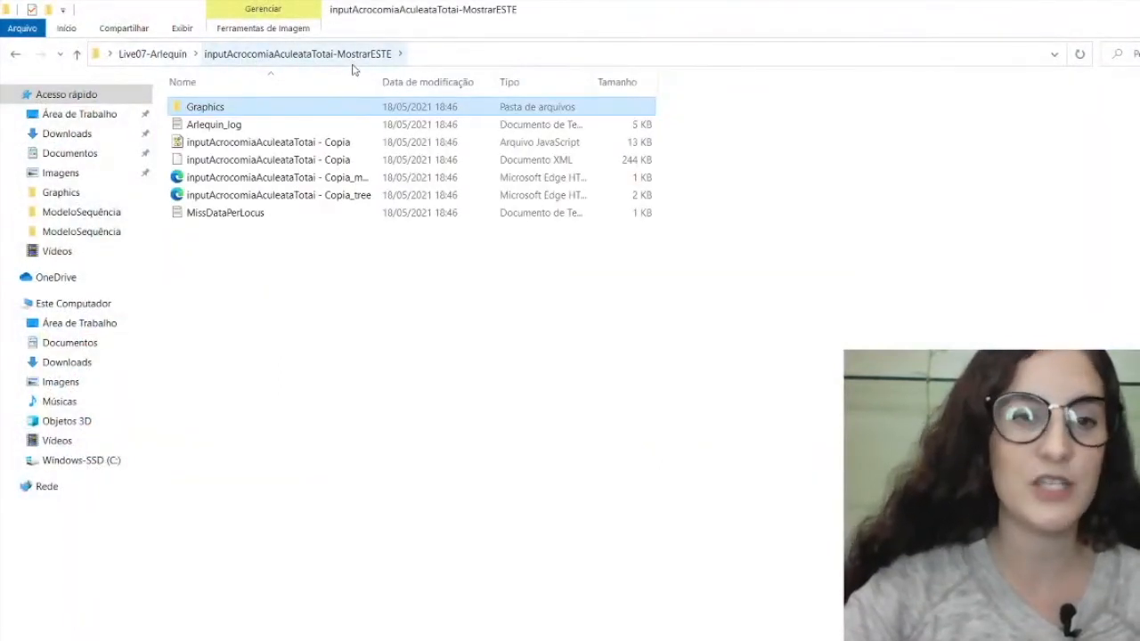
left_click_drag(381, 82, 485, 82)
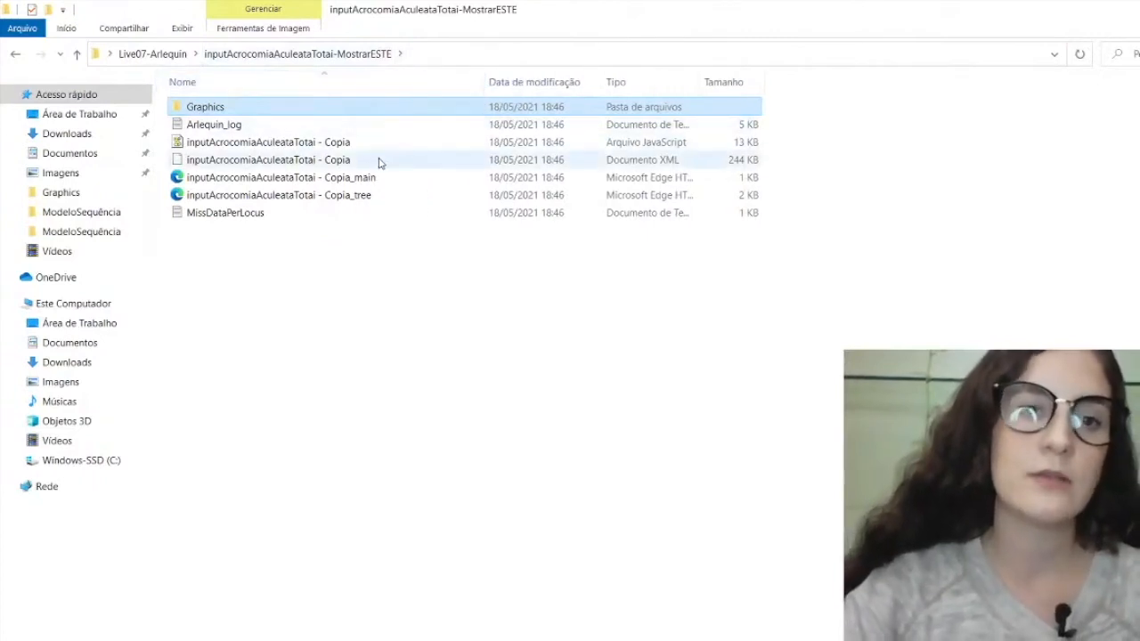
left_click(181, 56)
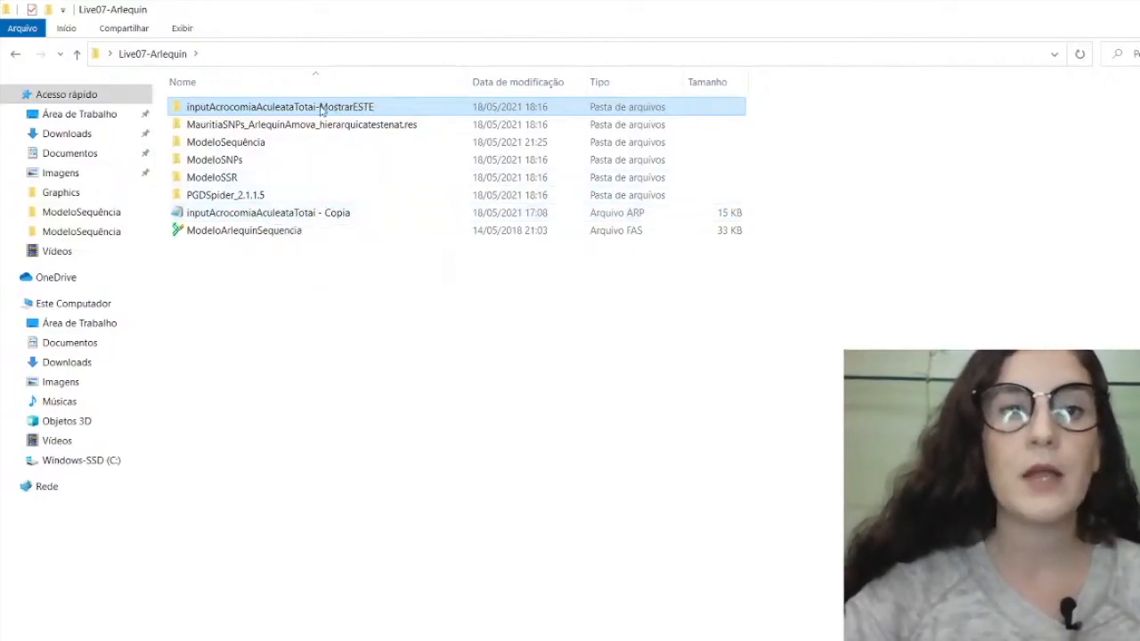
mouse_move(318, 109)
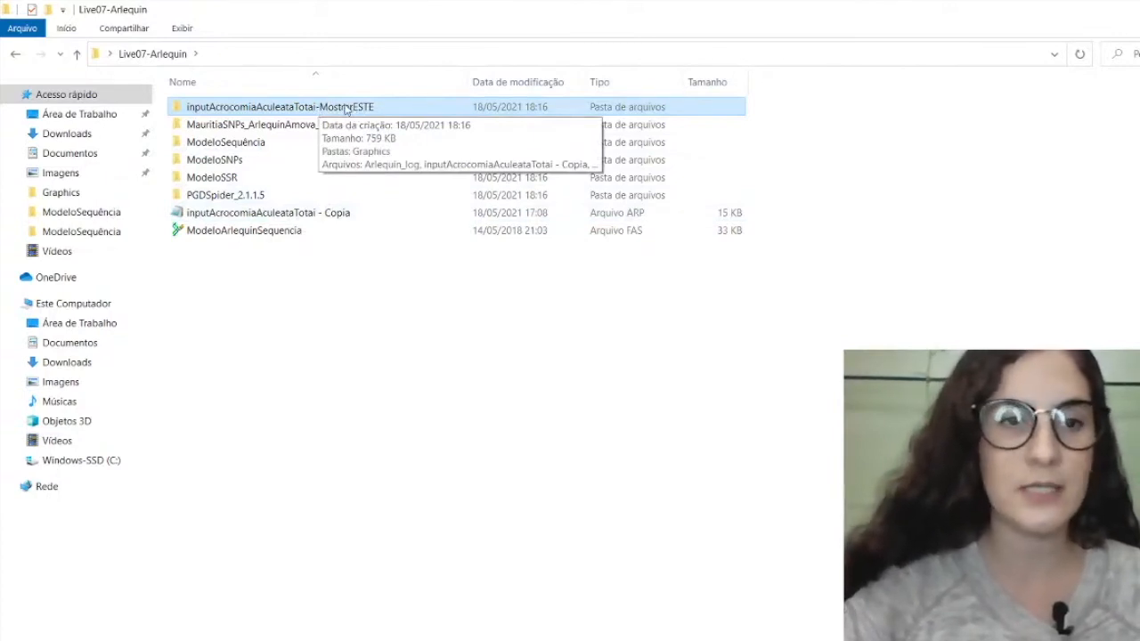
double_click(346, 108)
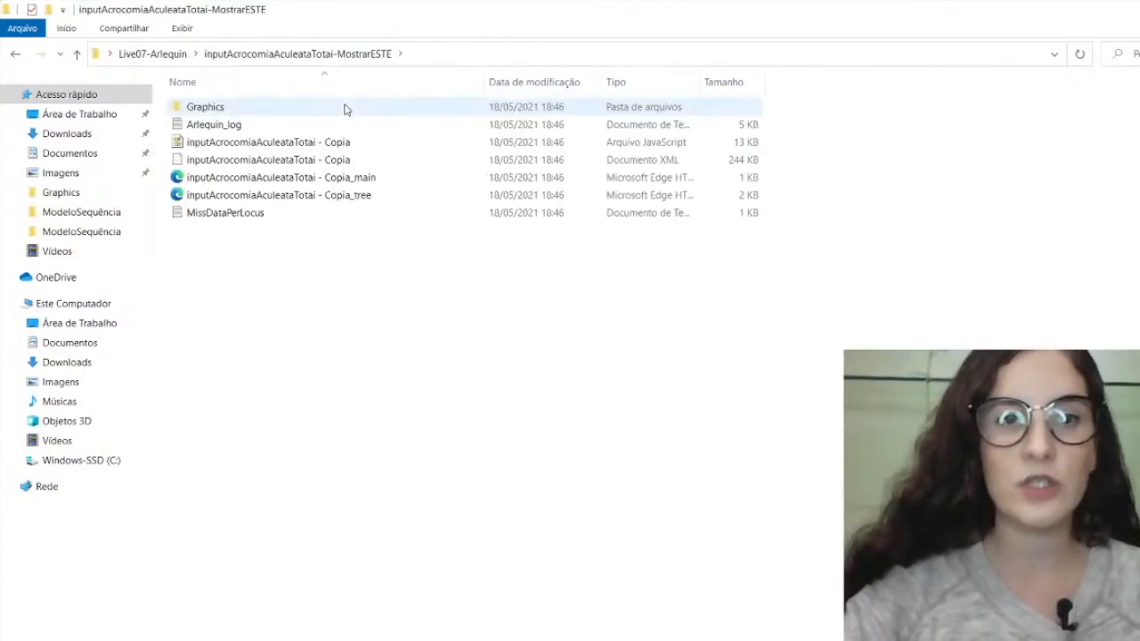
Step: Look over the plots in the Graphics results folder and open the inputAcrocomiaAculeataTotai - Copia XML document in Notepad++
double_click(345, 107)
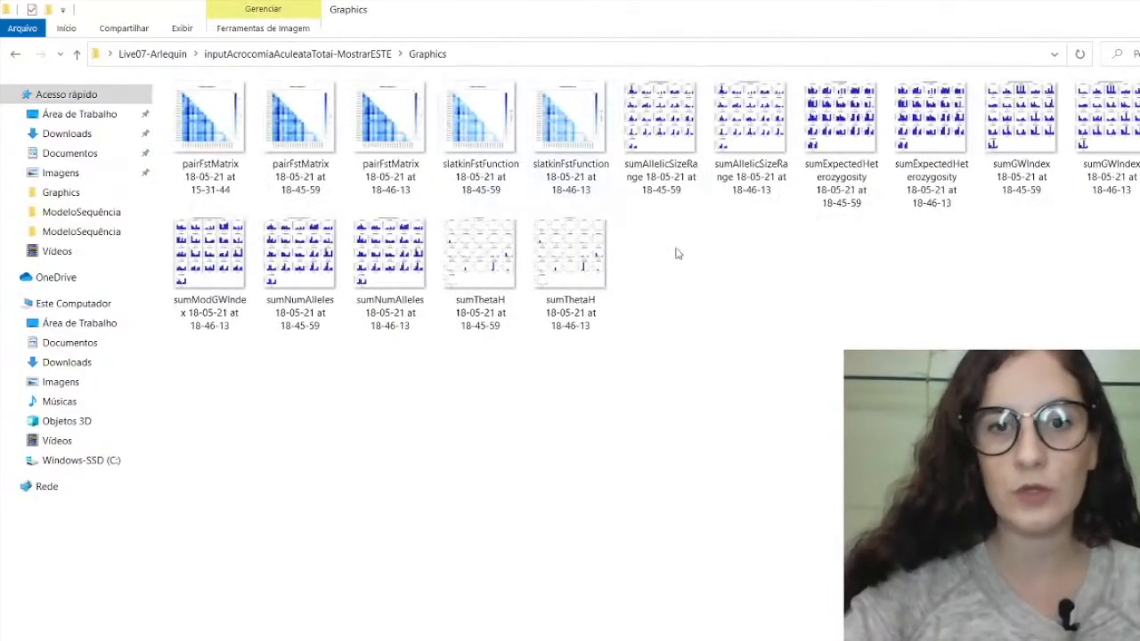
left_click(366, 53)
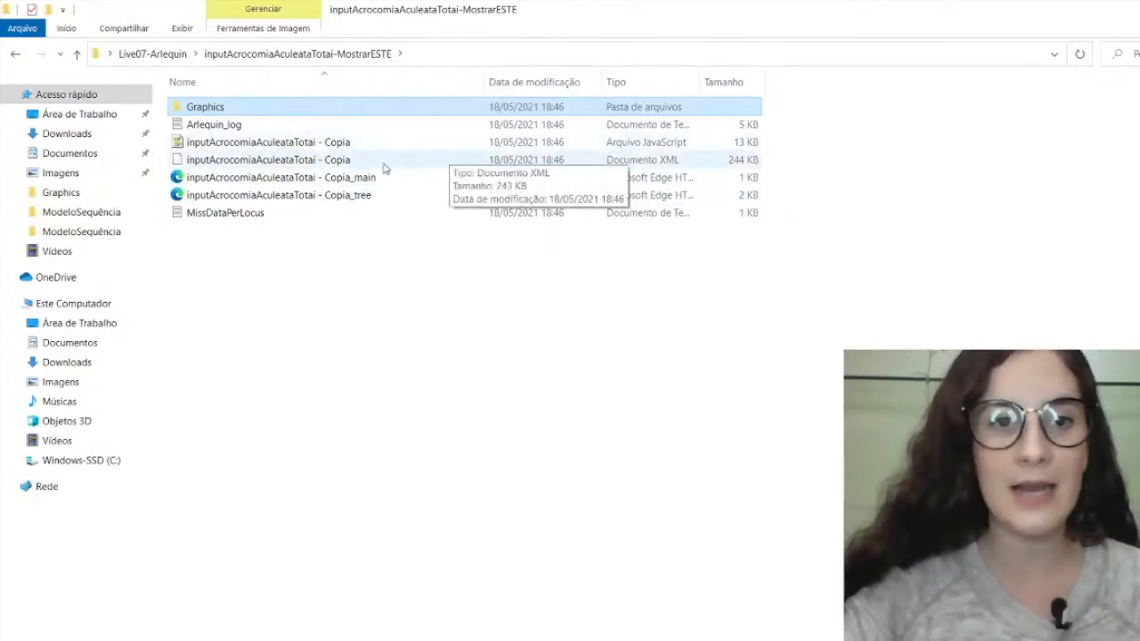
double_click(326, 164)
right_click(324, 164)
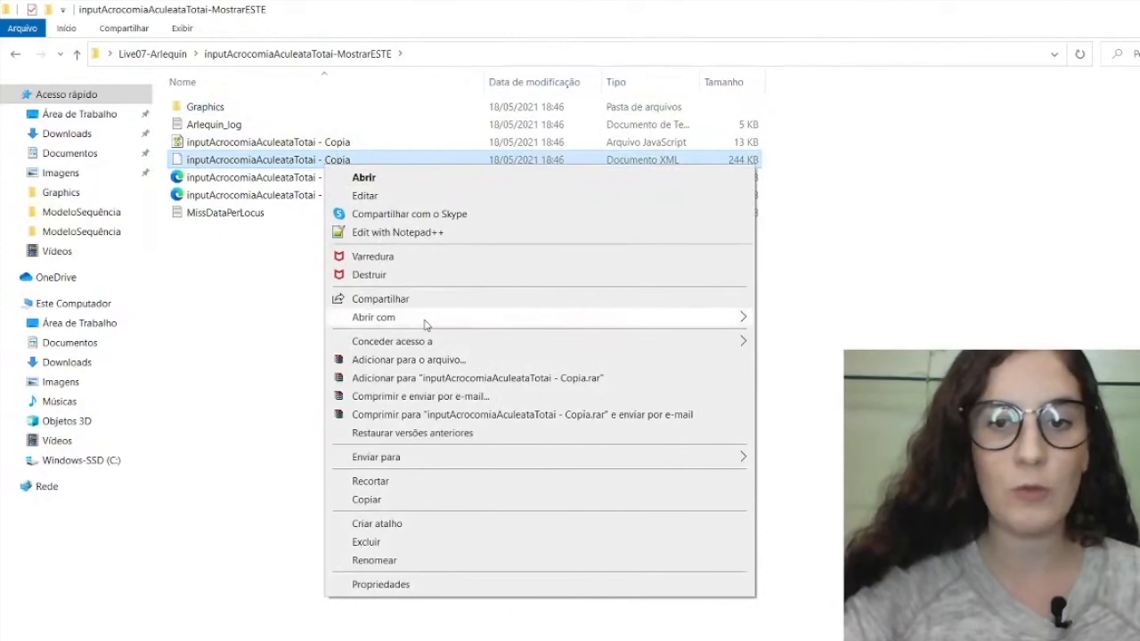
mouse_move(425, 319)
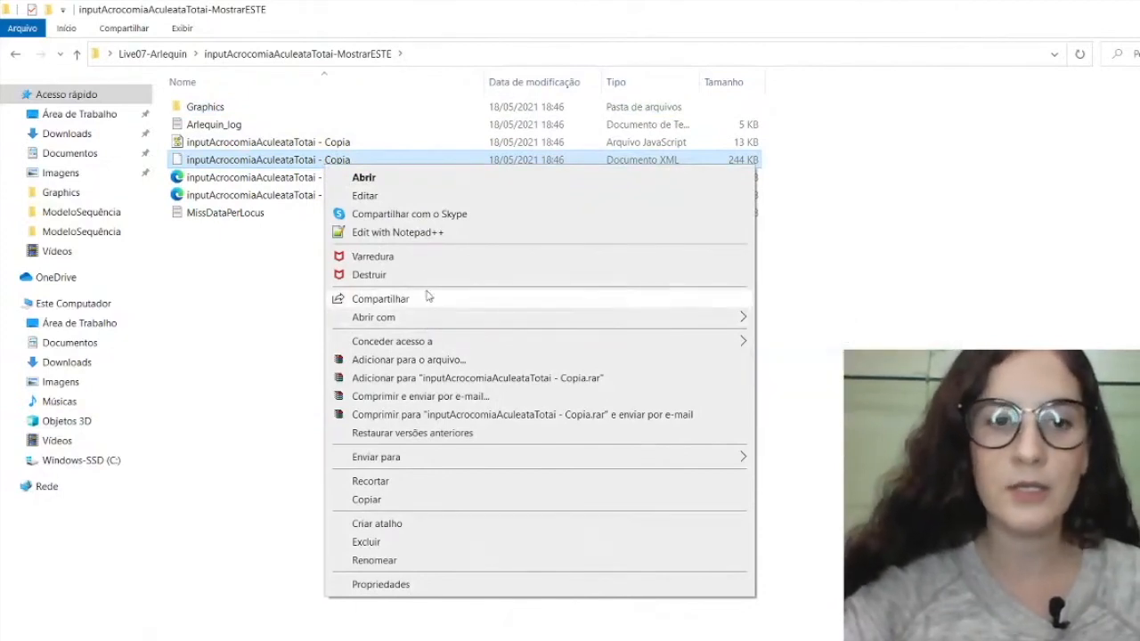
left_click(397, 233)
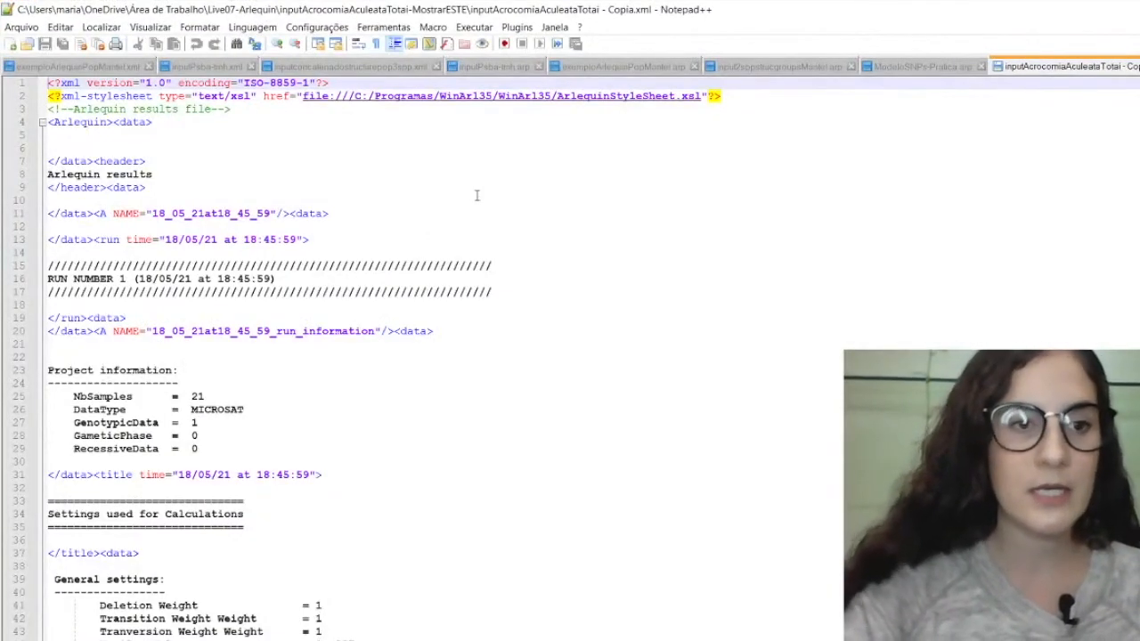
Step: Examine the beginning of the results file, highlighting the Arlequin results header and the date of the first run
scroll(211, 194, "down", 1)
left_click_drag(47, 135, 153, 134)
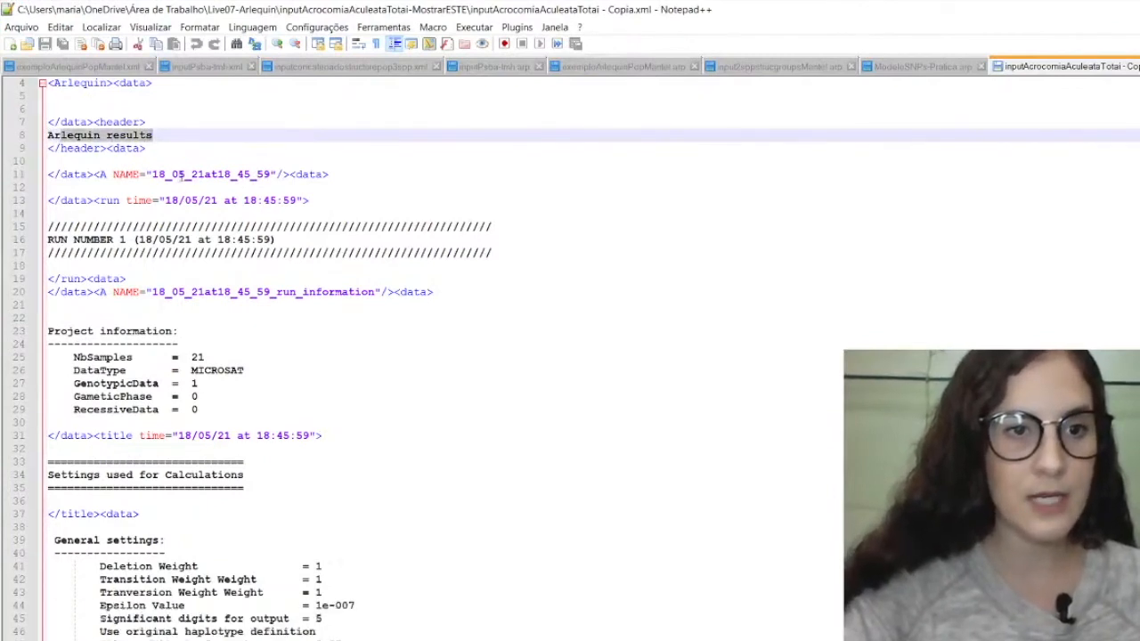
scroll(181, 175, "up", 1)
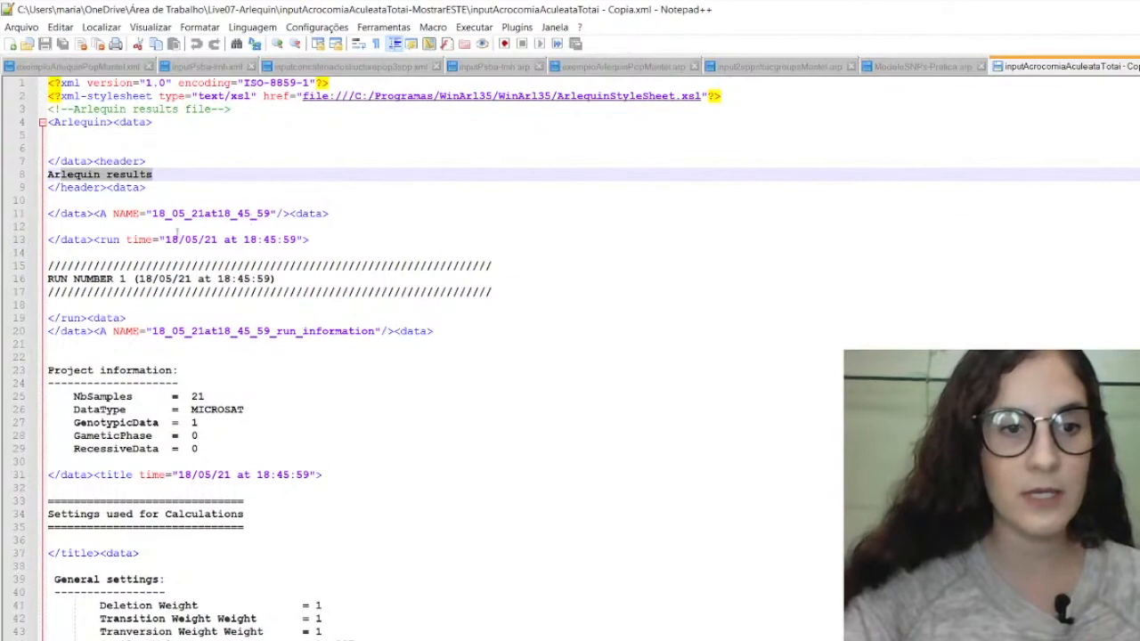
left_click_drag(166, 240, 218, 238)
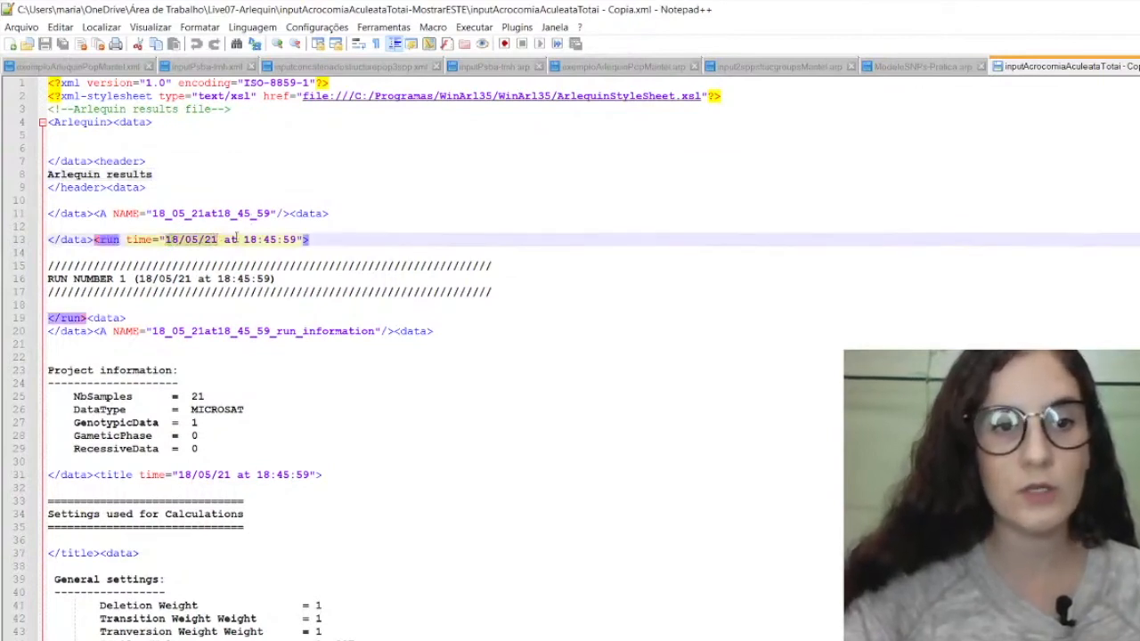
Step: Examine the standard diversity indices of sample ACAAEDF, highlighting its name, the per-locus values and the means for heterozygosity and allelic range
scroll(226, 297, "down", 5)
scroll(177, 234, "down", 19)
scroll(181, 306, "down", 4)
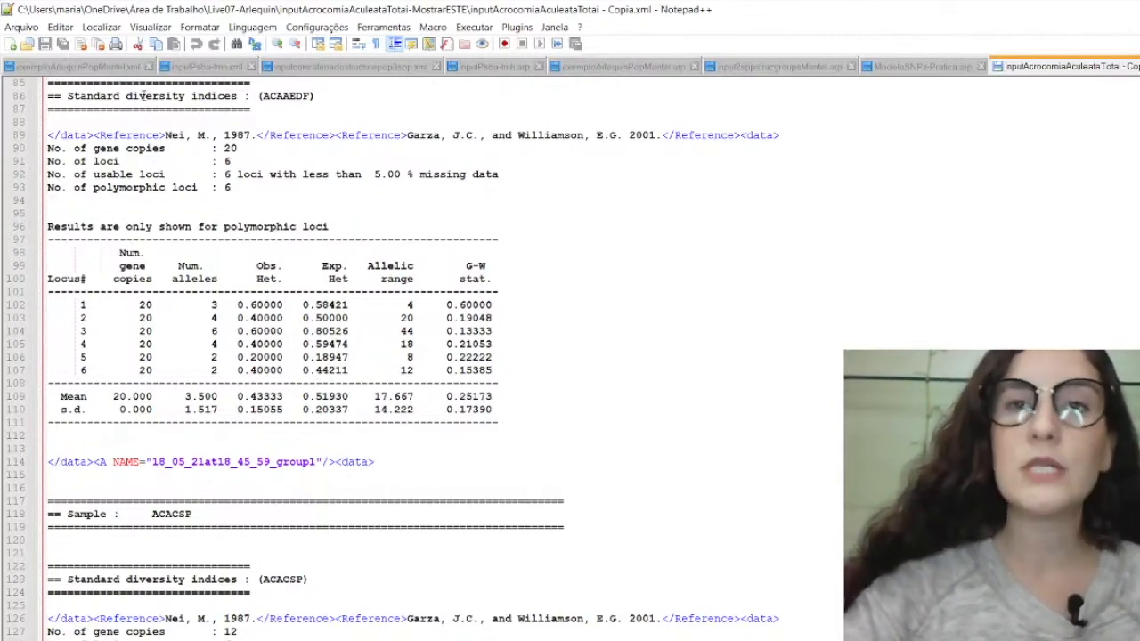
left_click_drag(262, 97, 311, 96)
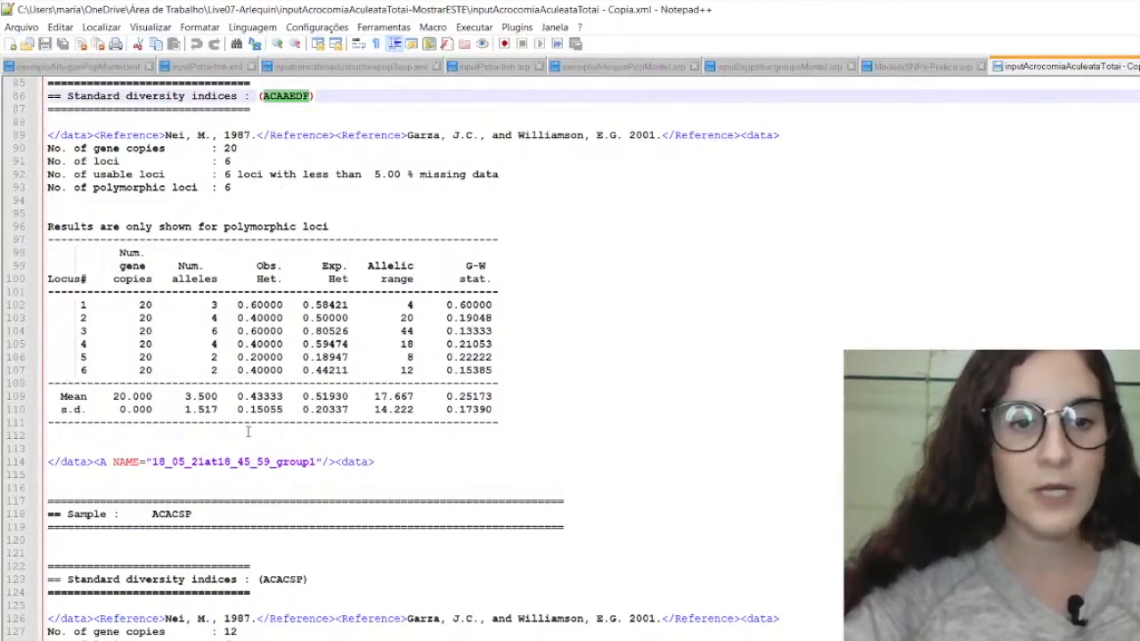
left_click_drag(237, 397, 287, 396)
left_click_drag(230, 304, 367, 372)
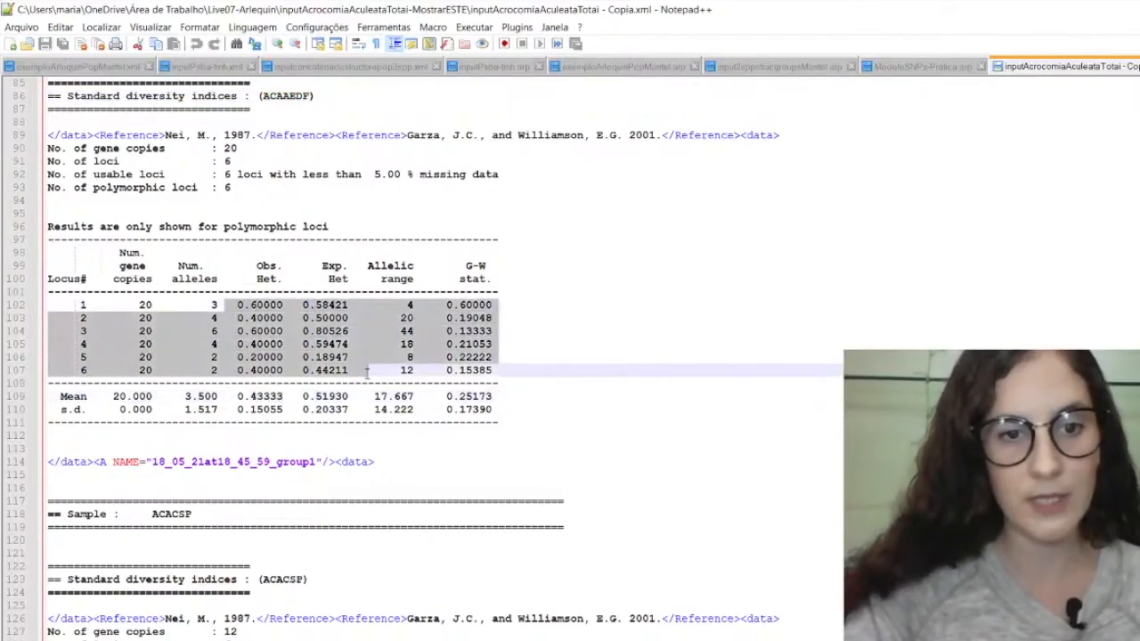
left_click(304, 397)
left_click_drag(305, 396, 416, 398)
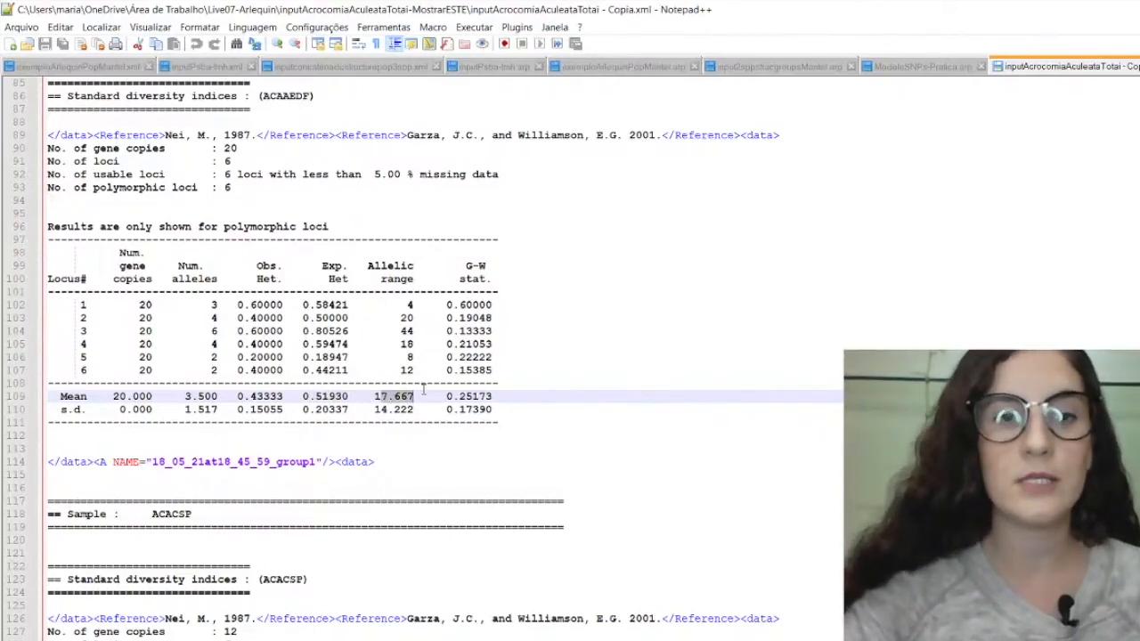
Step: Highlight the G-W statistic heading and its mean value in the ACAAEDF diversity table
left_click_drag(440, 396, 496, 392)
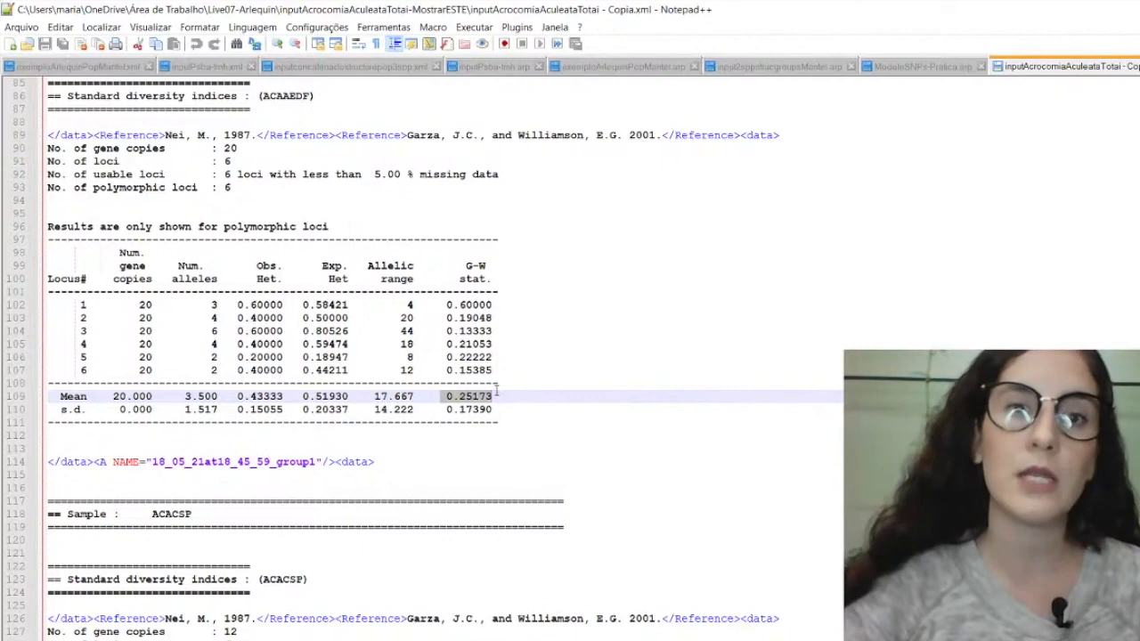
left_click_drag(465, 265, 489, 281)
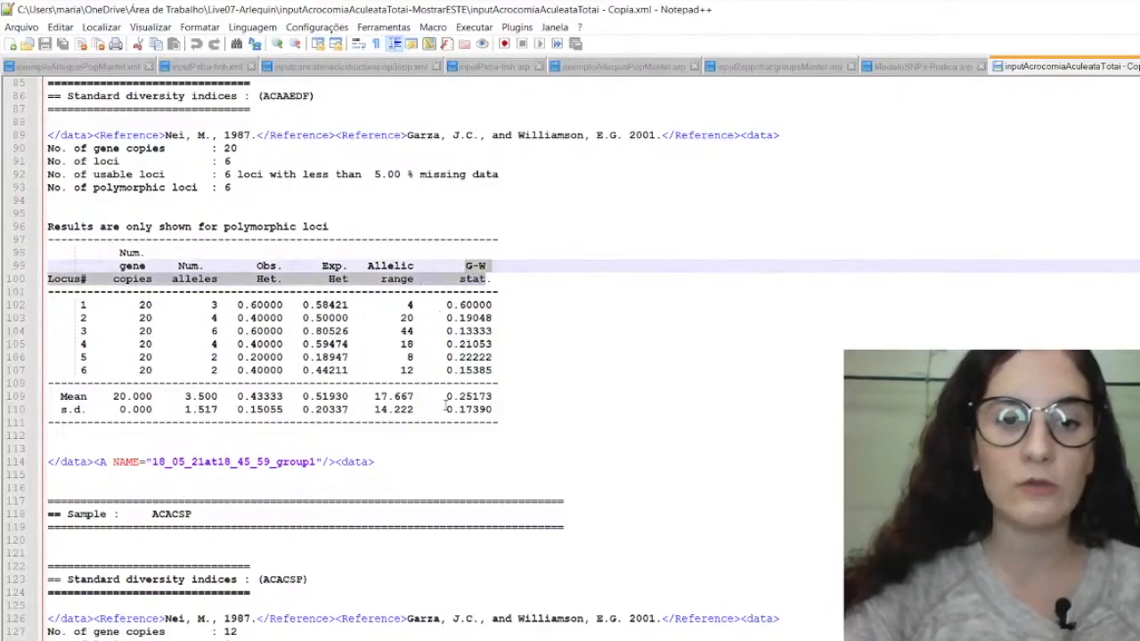
left_click_drag(452, 394, 482, 393)
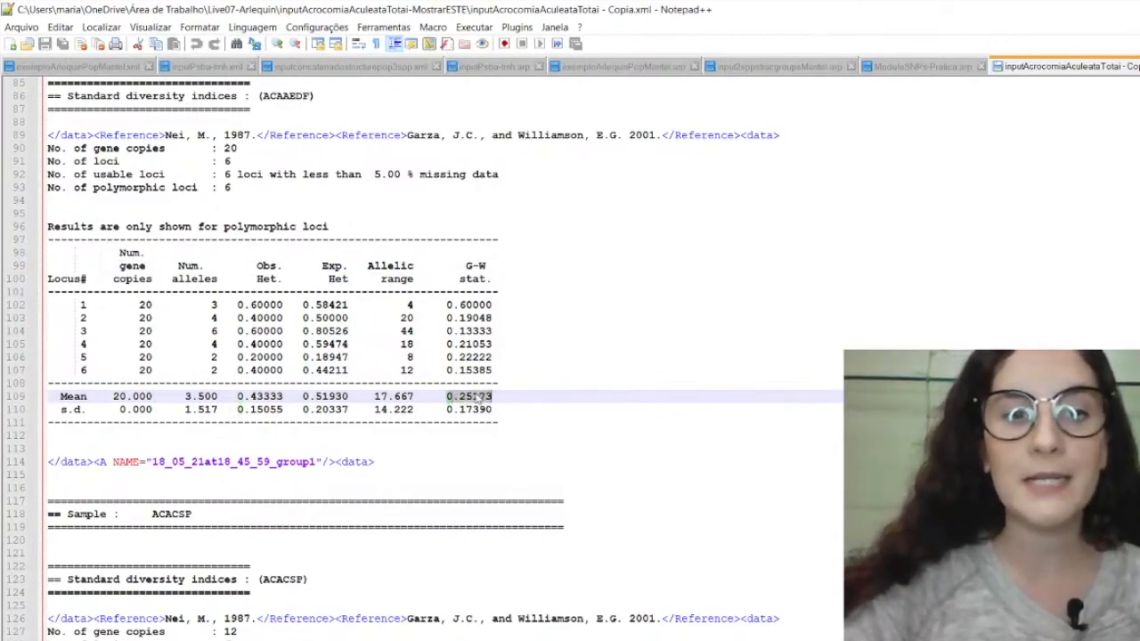
double_click(474, 397)
triple_click(475, 396)
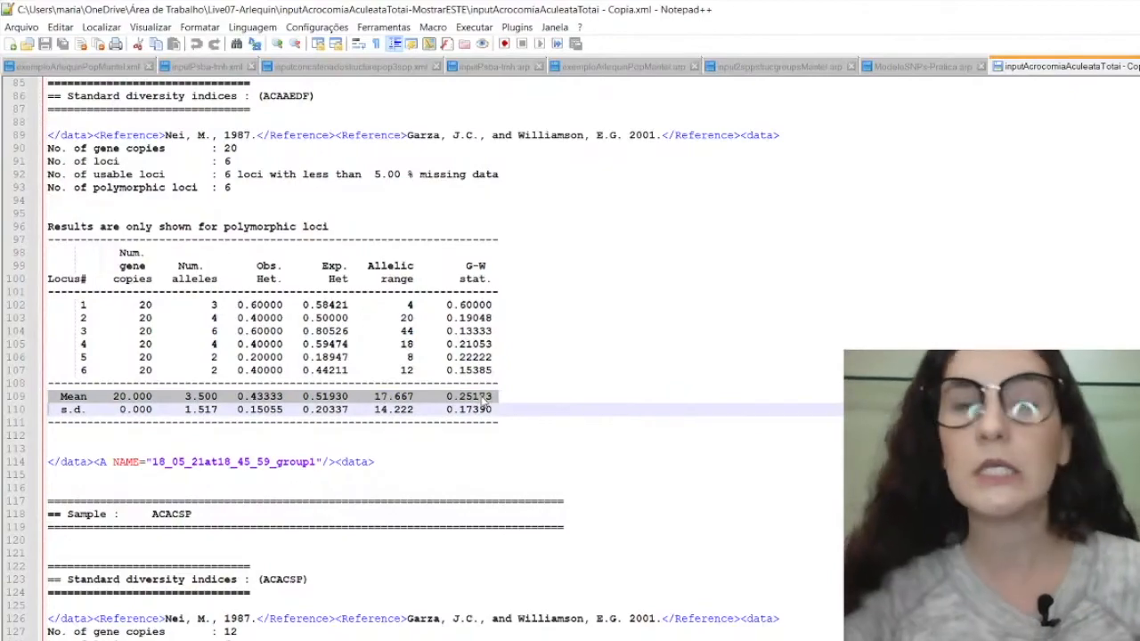
Step: Skim the standard diversity index tables of the remaining samples through to the start of the second run's results
scroll(482, 374, "down", 20)
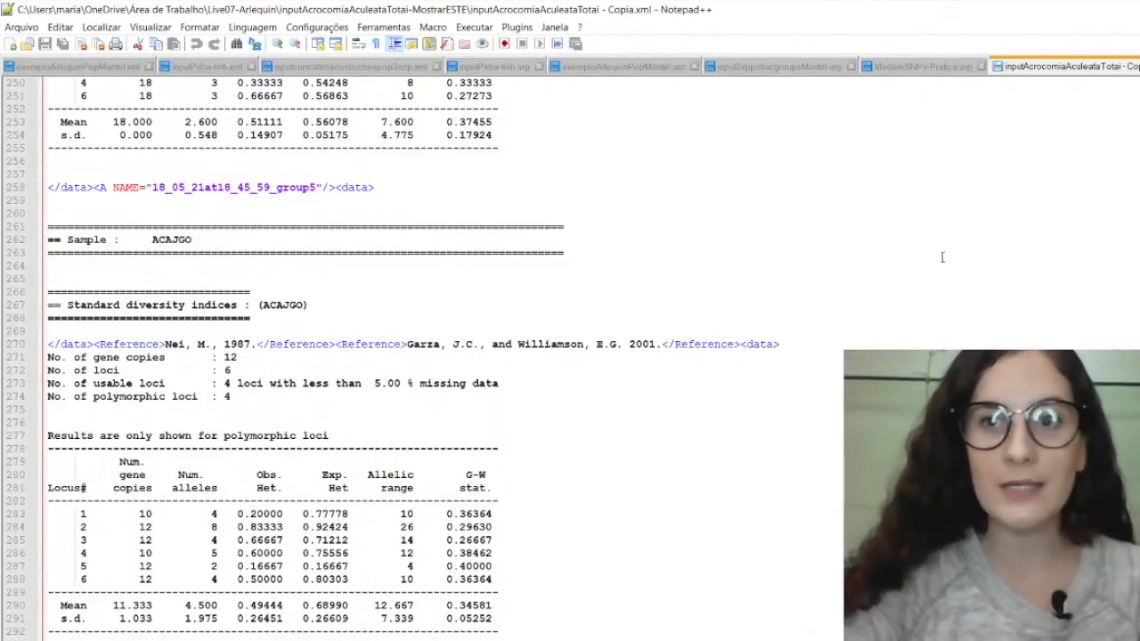
scroll(418, 356, "down", 8)
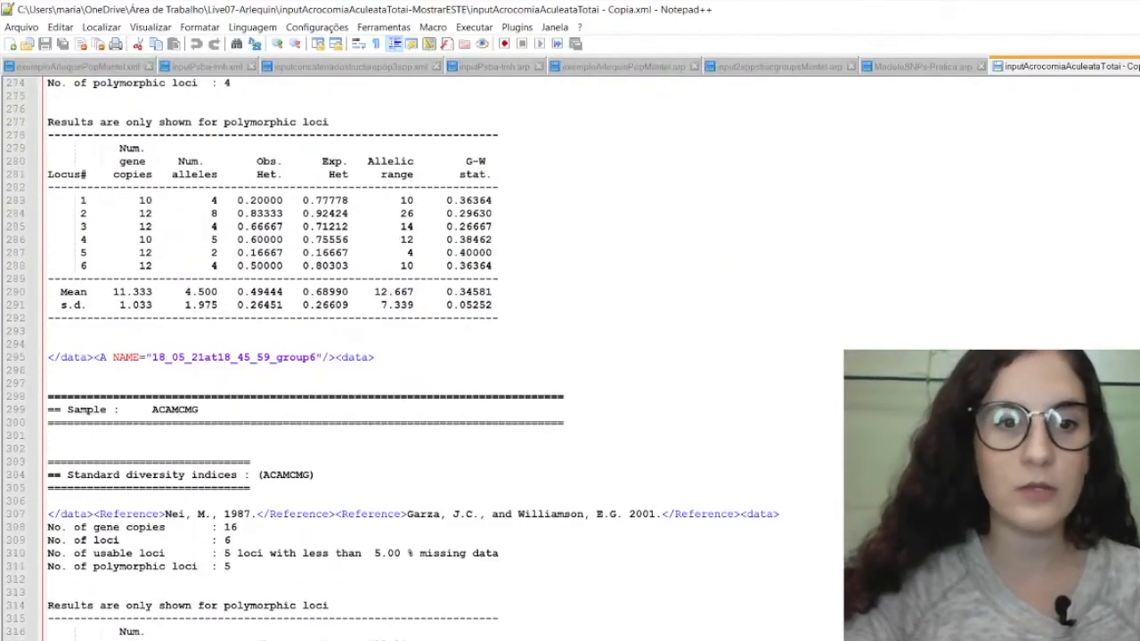
scroll(419, 356, "down", 20)
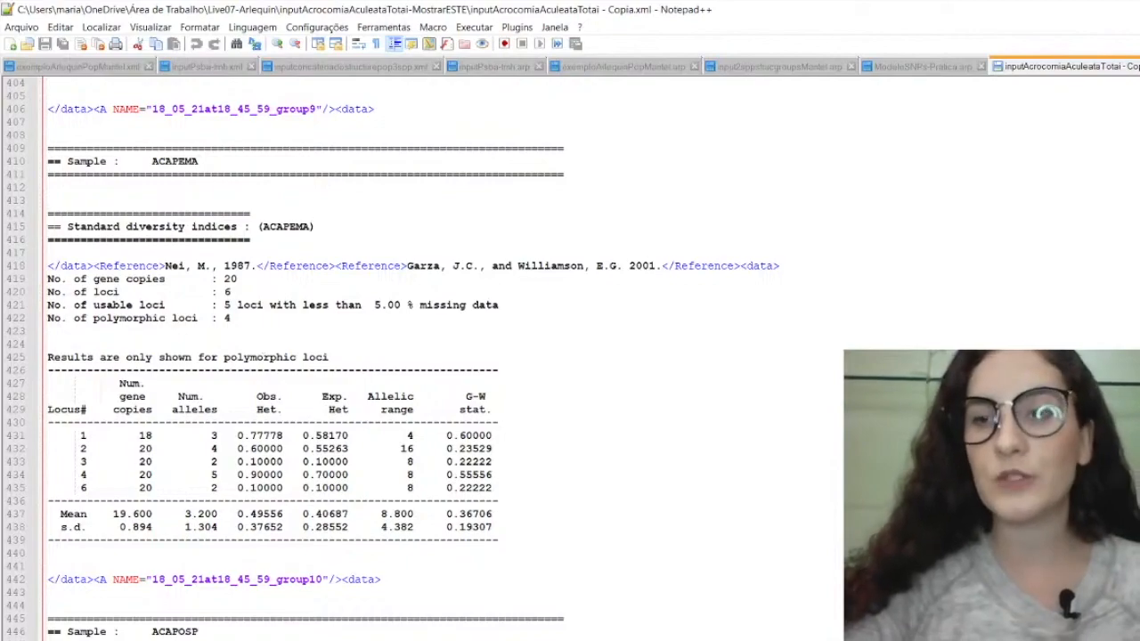
scroll(419, 356, "down", 20)
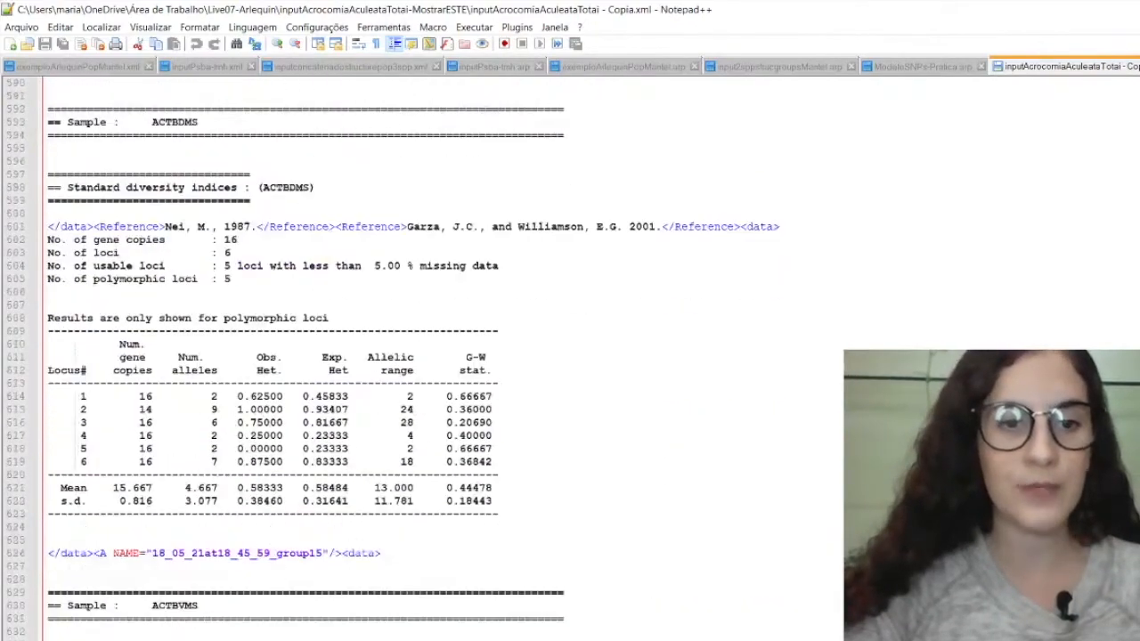
scroll(418, 356, "down", 20)
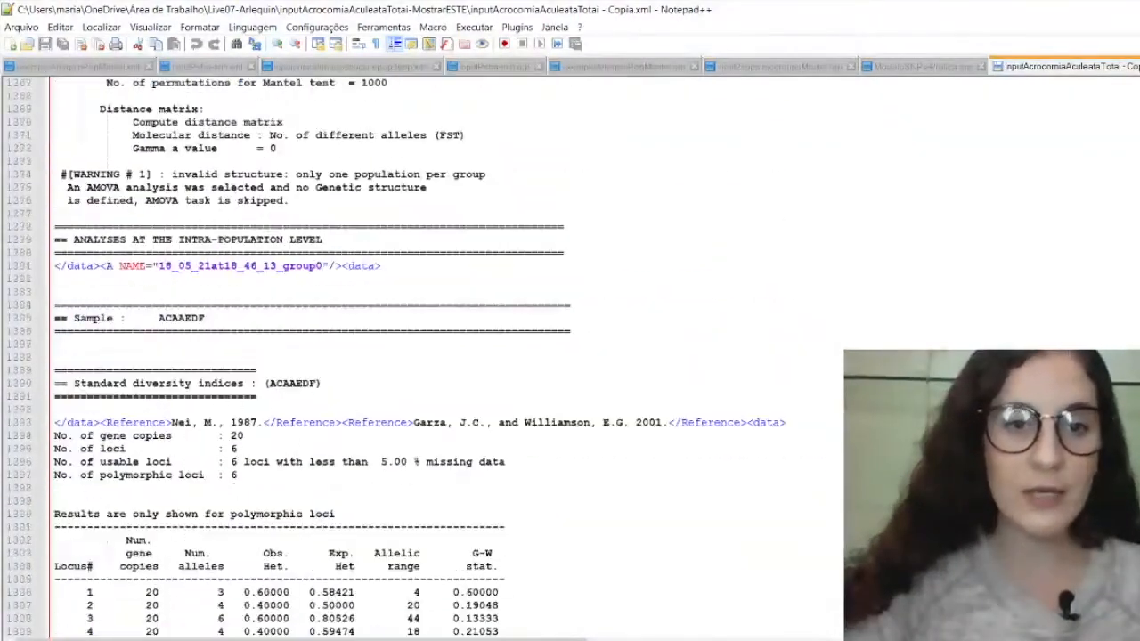
Step: Find the first run's population comparison results and highlight the heading Comparisons of pairs of population samples
scroll(418, 357, "up", 2)
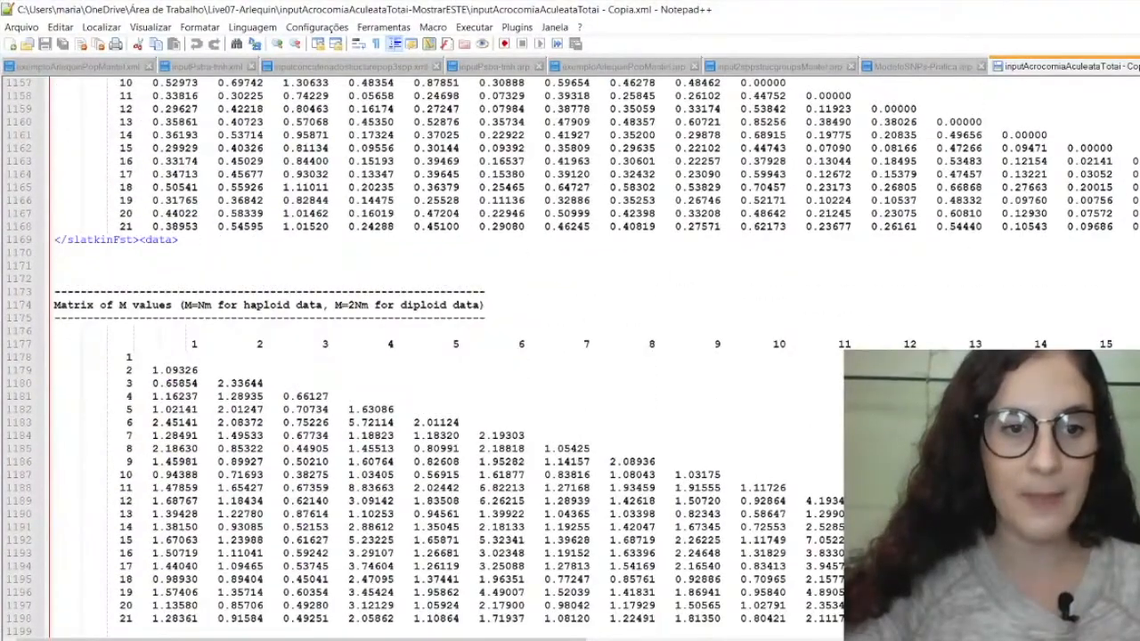
scroll(418, 356, "up", 20)
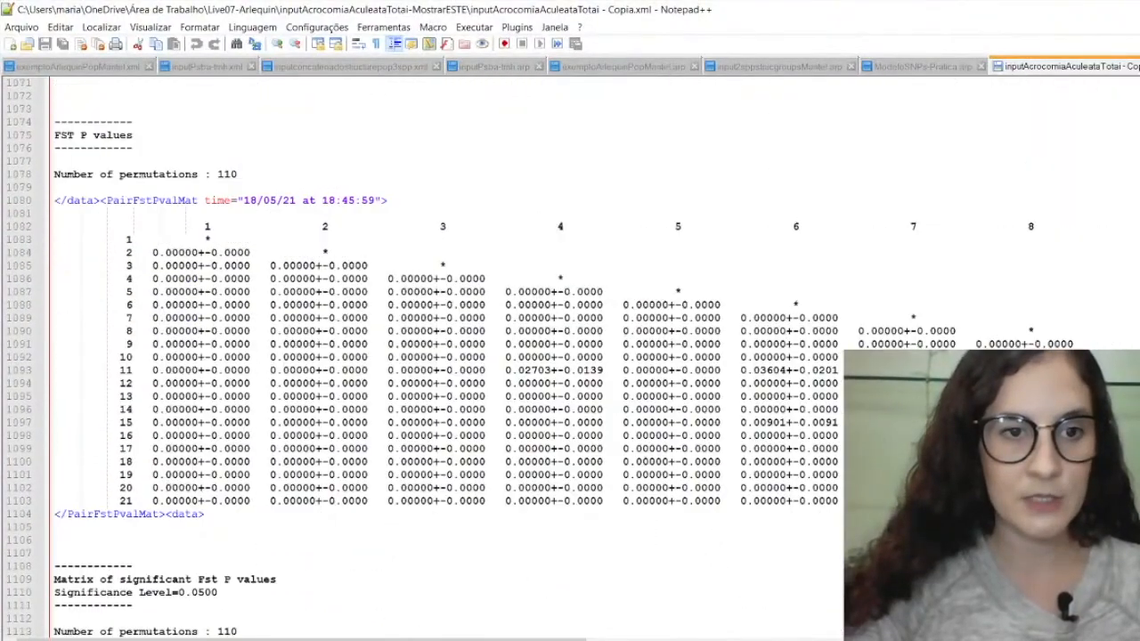
scroll(415, 216, "up", 19)
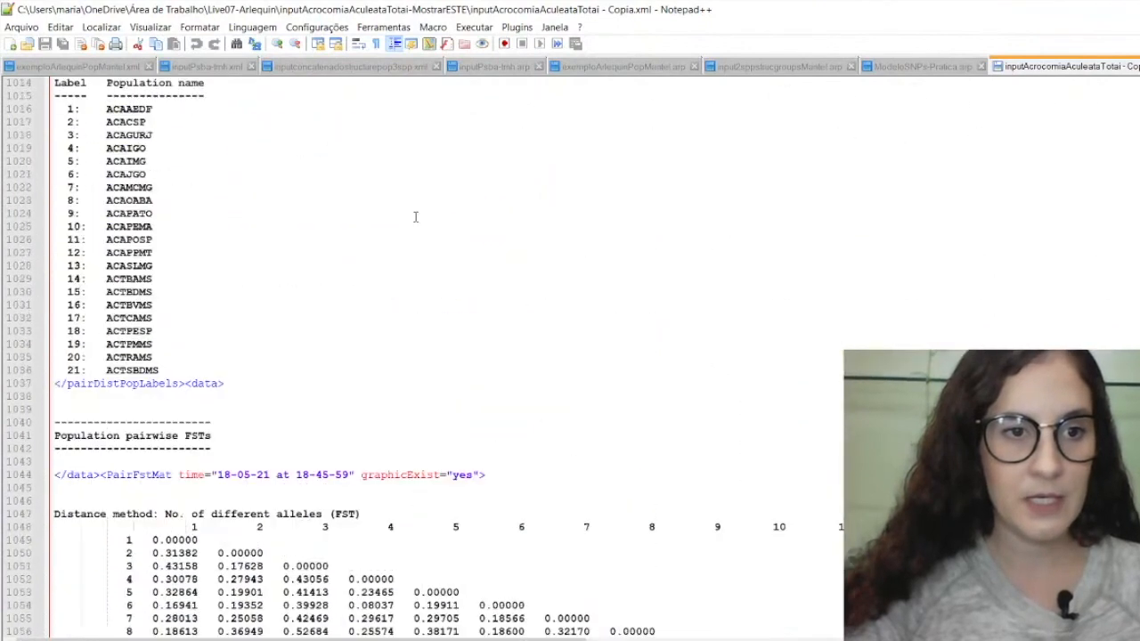
scroll(415, 216, "up", 4)
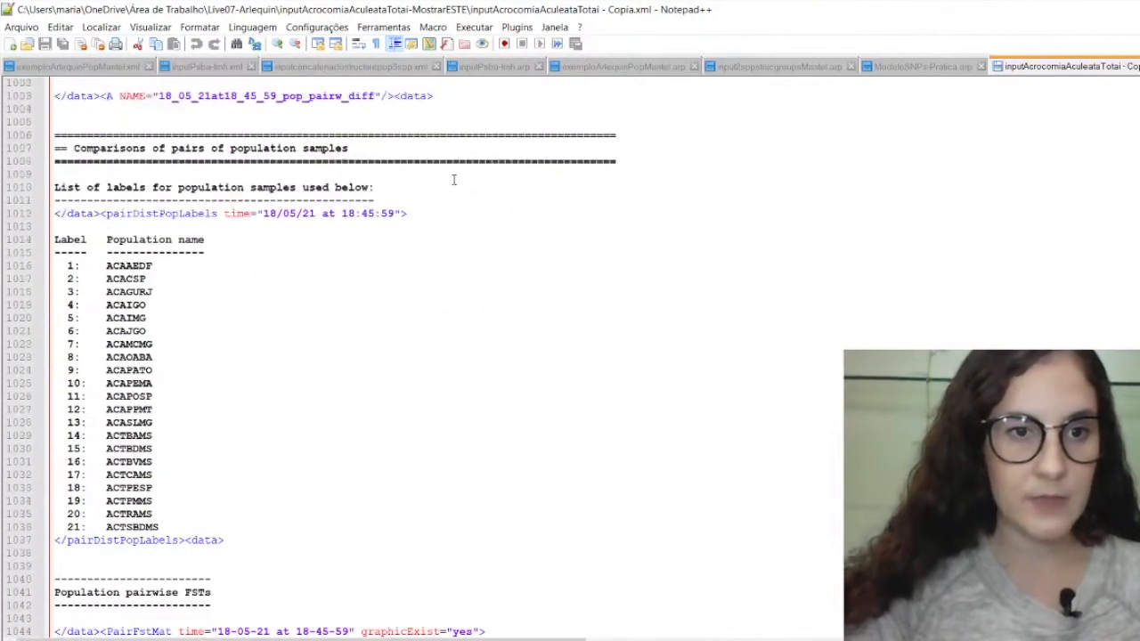
left_click_drag(74, 148, 354, 145)
scroll(427, 273, "up", 3)
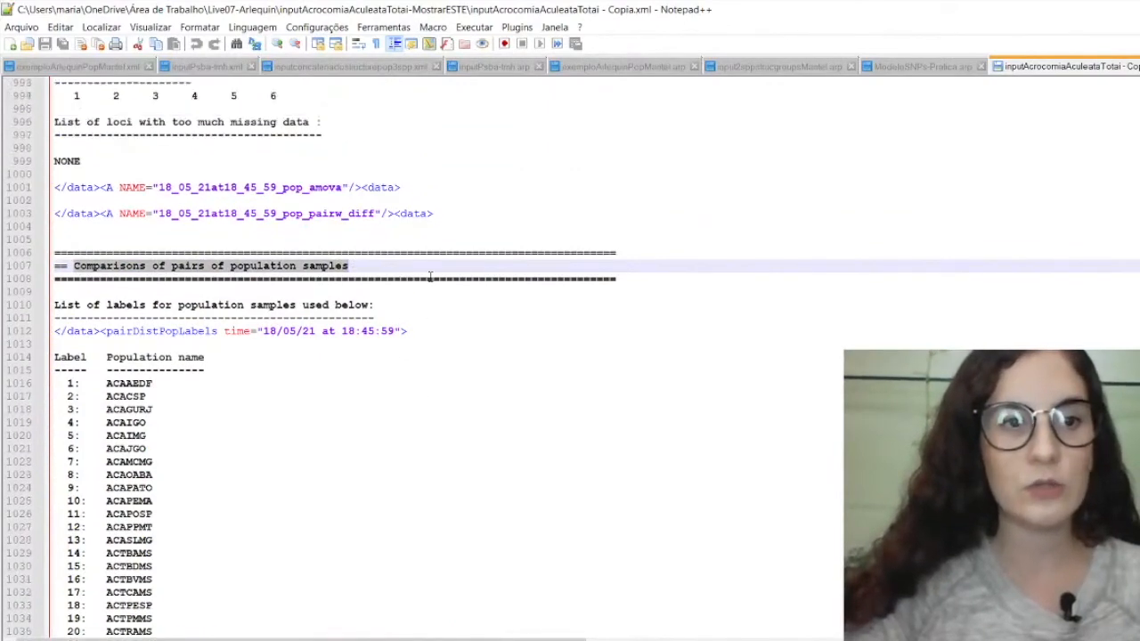
scroll(431, 277, "up", 1)
Step: Review the list of population labels and highlight the heading Population pairwise FSTs
scroll(430, 277, "down", 9)
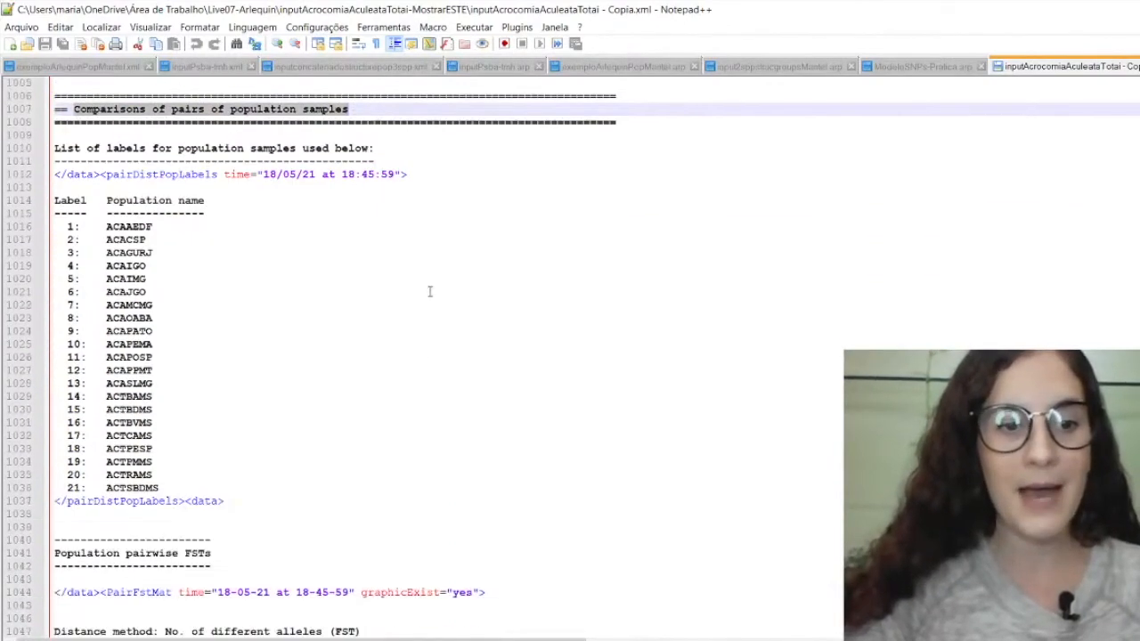
scroll(426, 292, "down", 5)
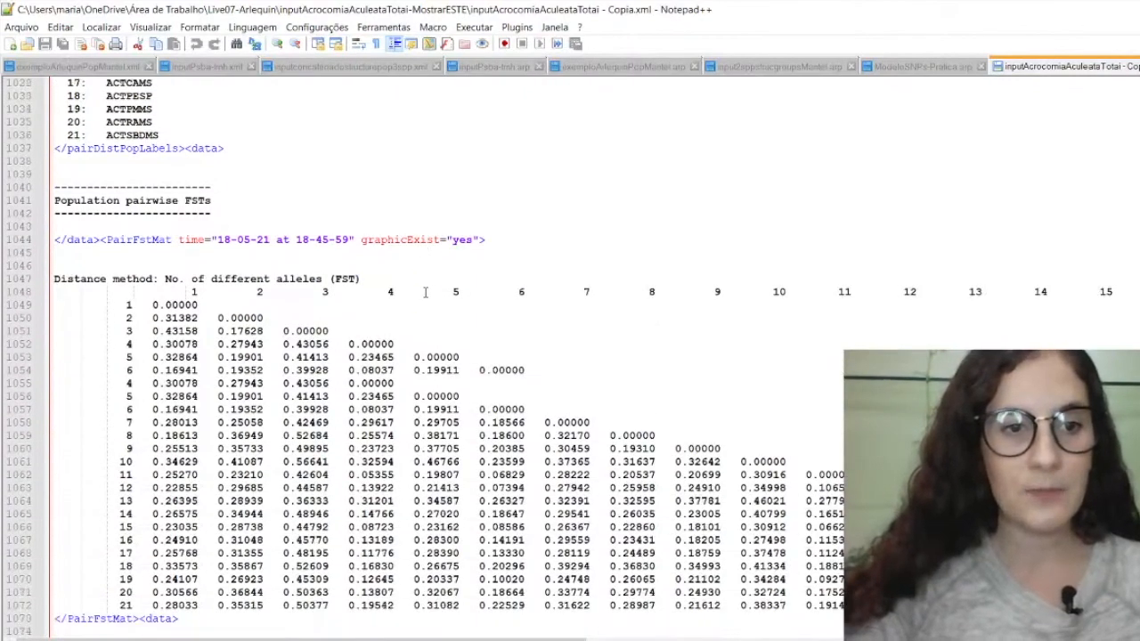
left_click_drag(55, 204, 205, 202)
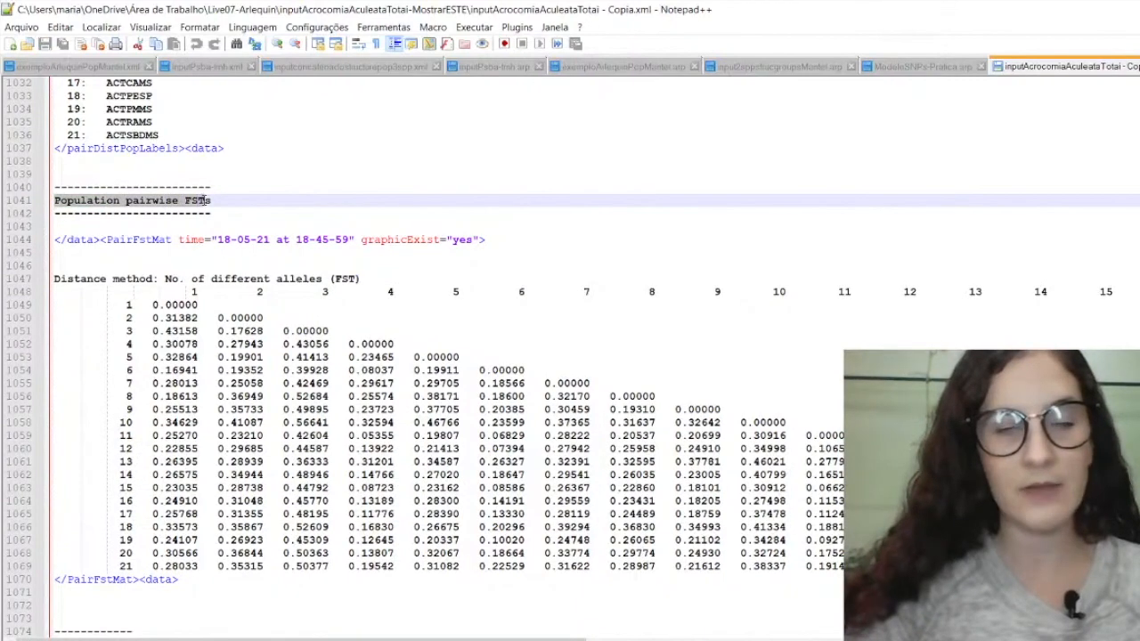
Step: Examine the pairwise FST matrix, highlighting the population 1 labels and its values against itself and against population 2
scroll(205, 202, "down", 2)
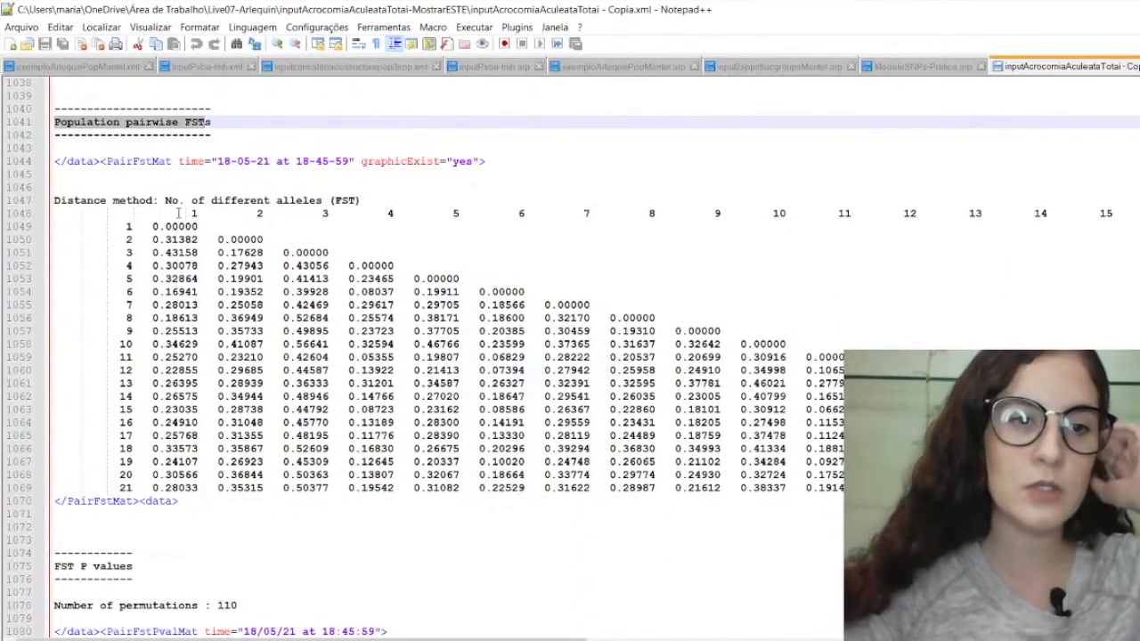
left_click(194, 213)
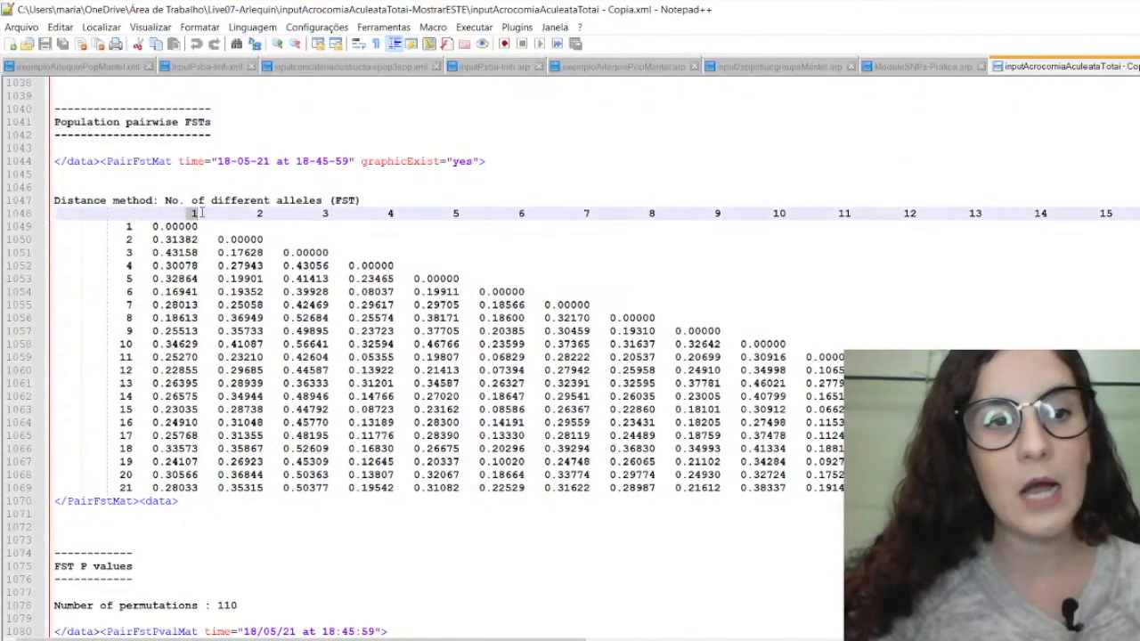
left_click(127, 226)
left_click_drag(151, 227, 202, 225)
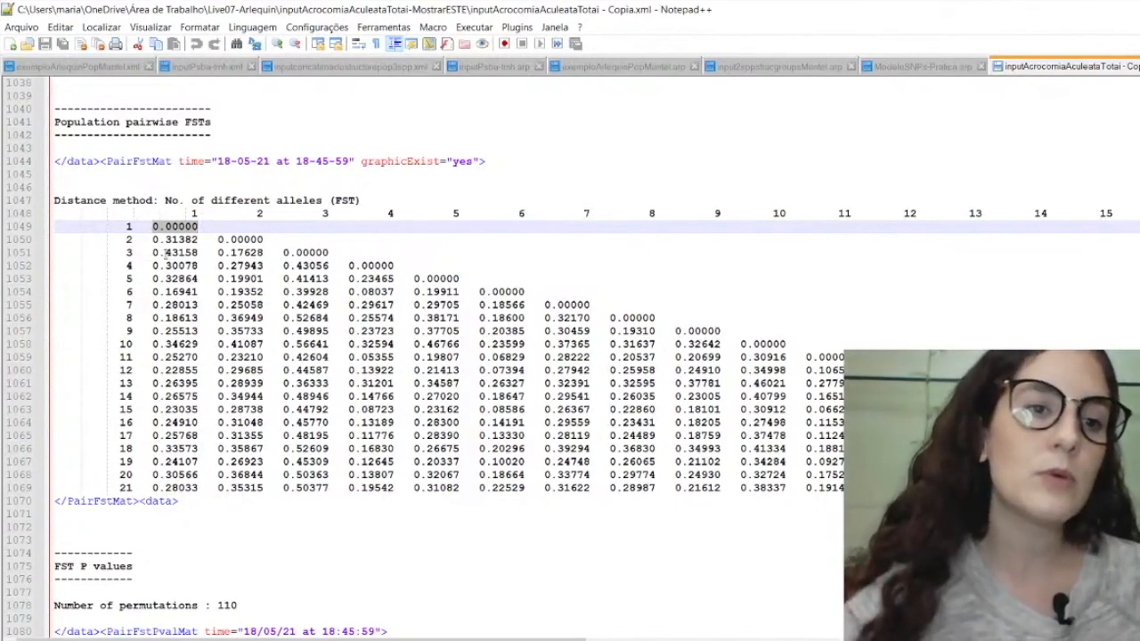
left_click_drag(151, 240, 197, 241)
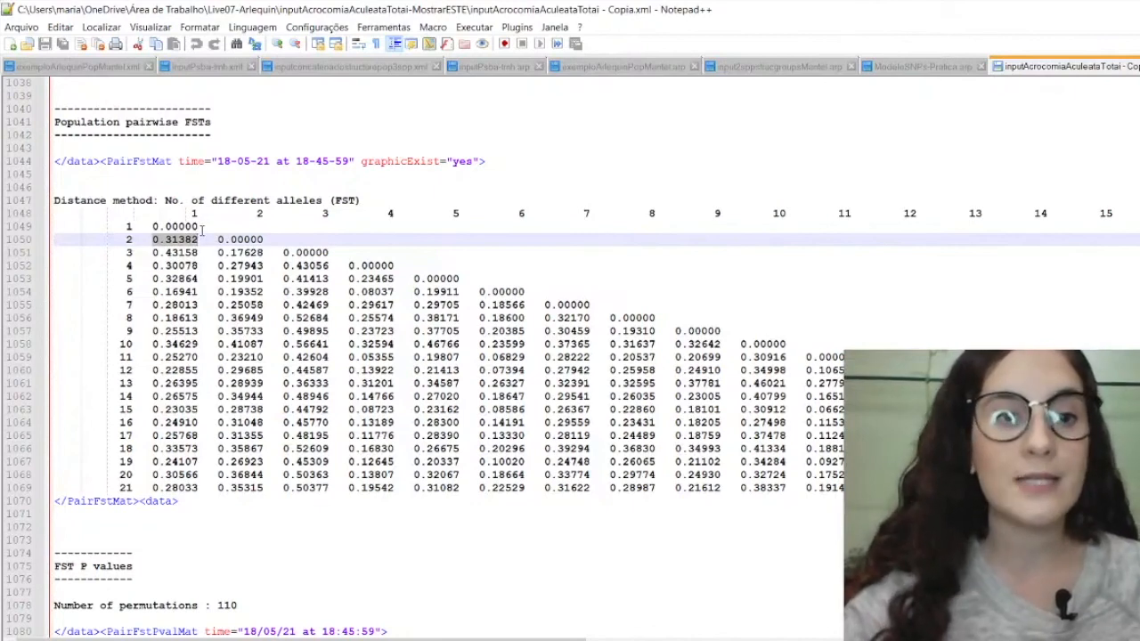
double_click(196, 213)
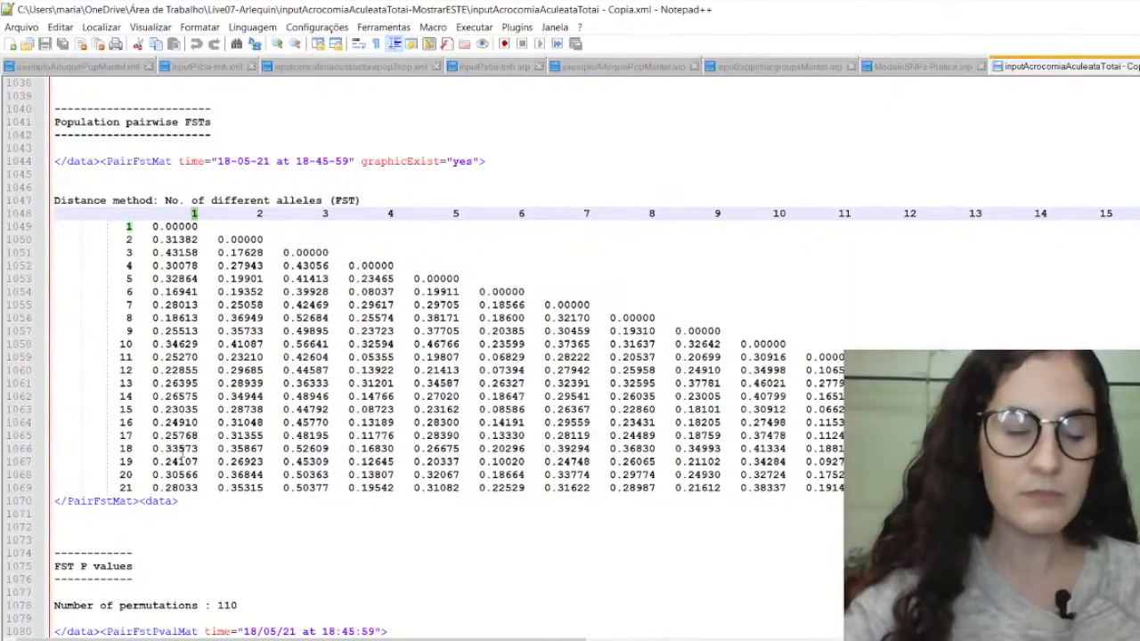
scroll(190, 488, "down", 1)
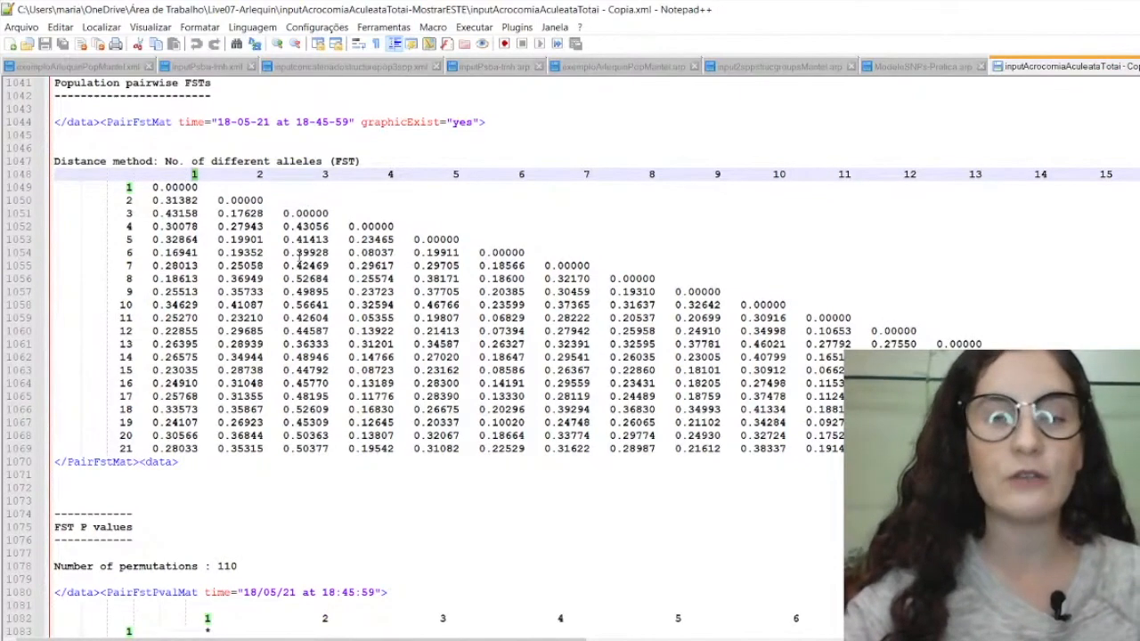
Step: Compare the pairwise FST matrix with the FST P values table, highlighting the P value for populations 1 and 2
scroll(299, 258, "down", 8)
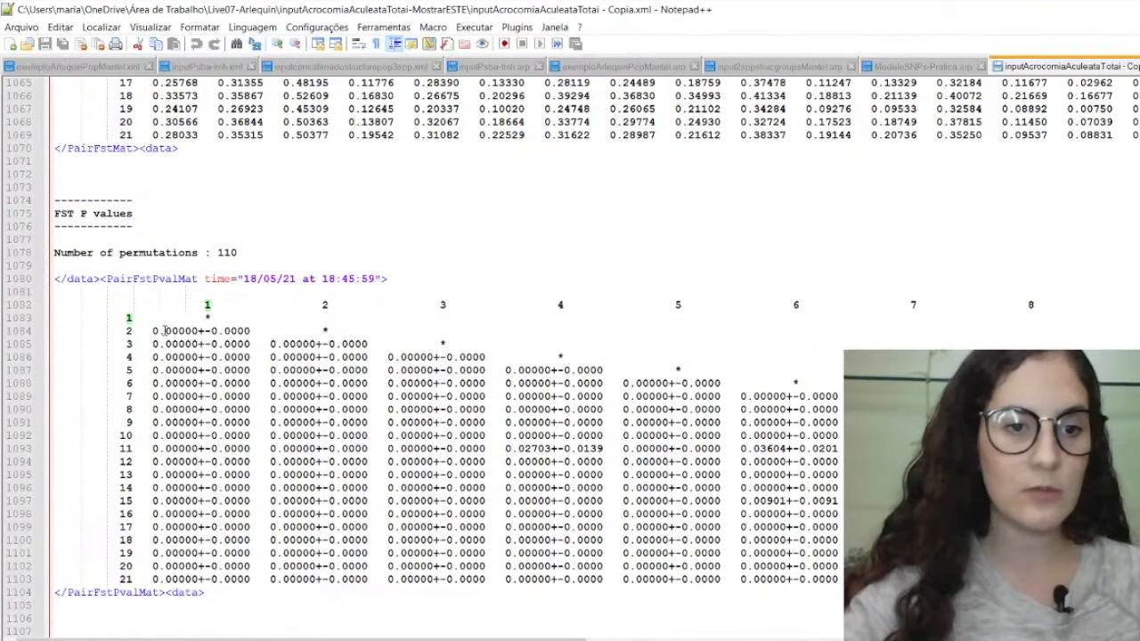
scroll(164, 330, "up", 7)
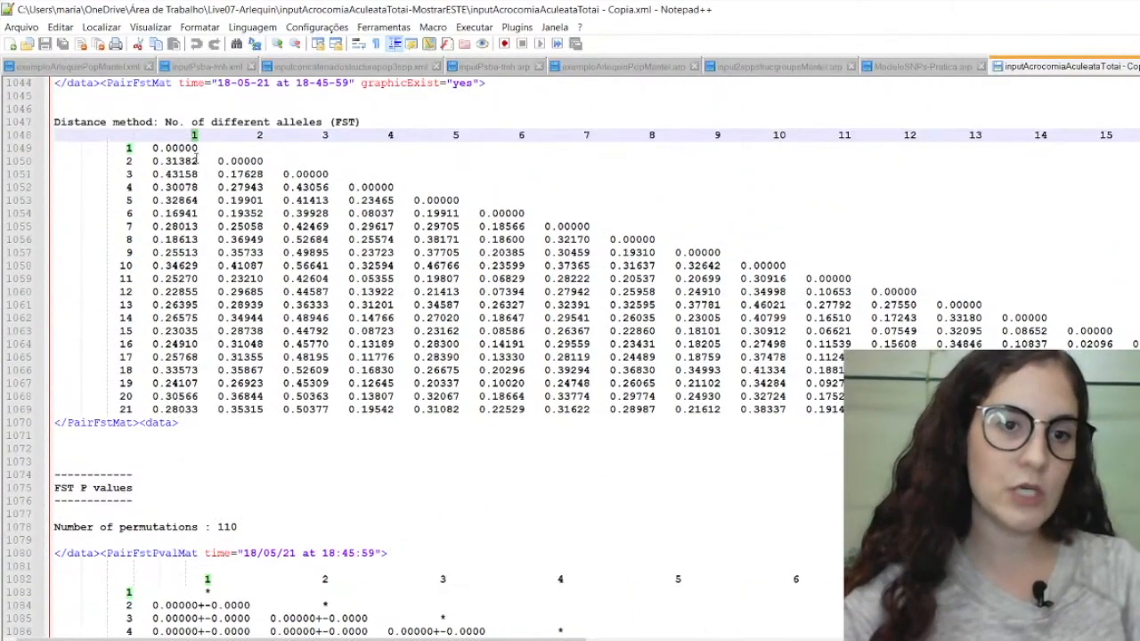
scroll(201, 502, "down", 3)
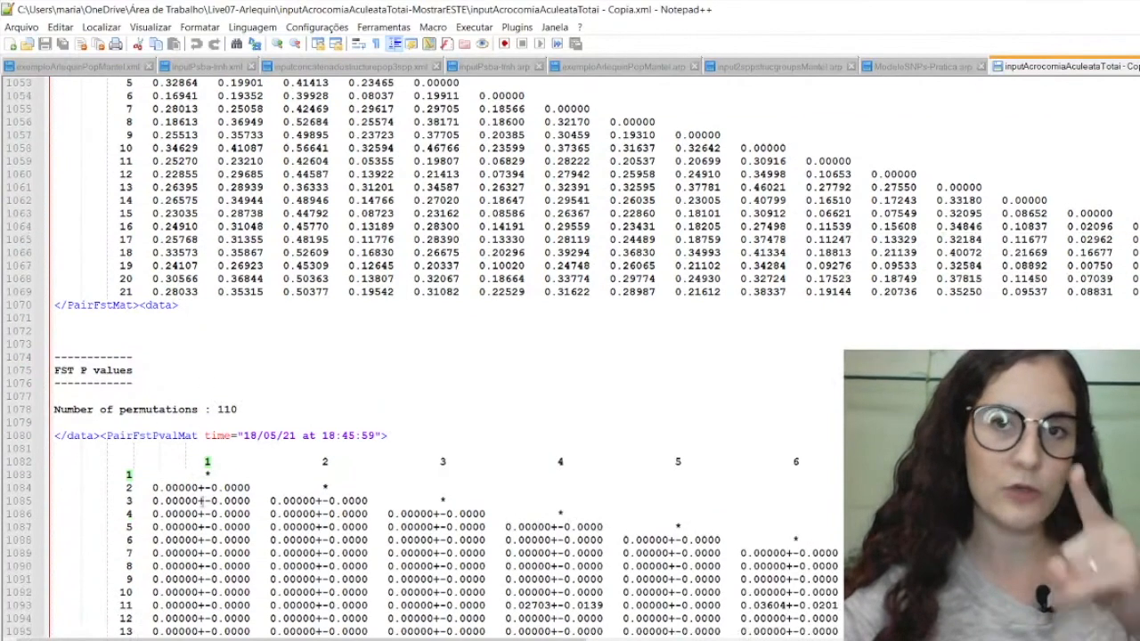
scroll(202, 501, "down", 6)
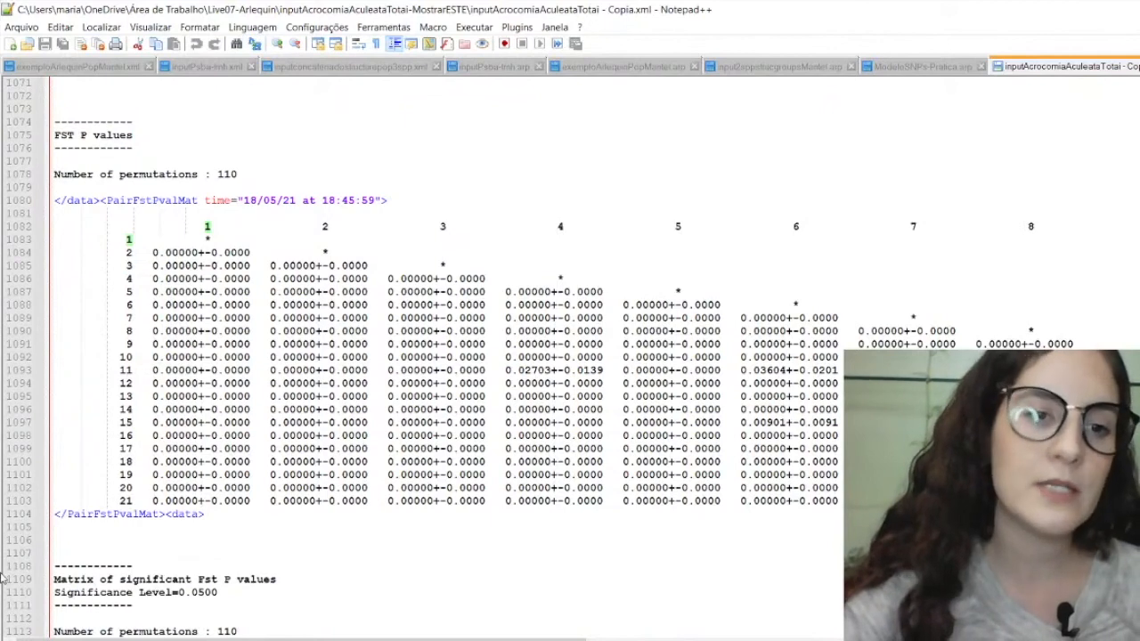
left_click_drag(152, 254, 214, 255)
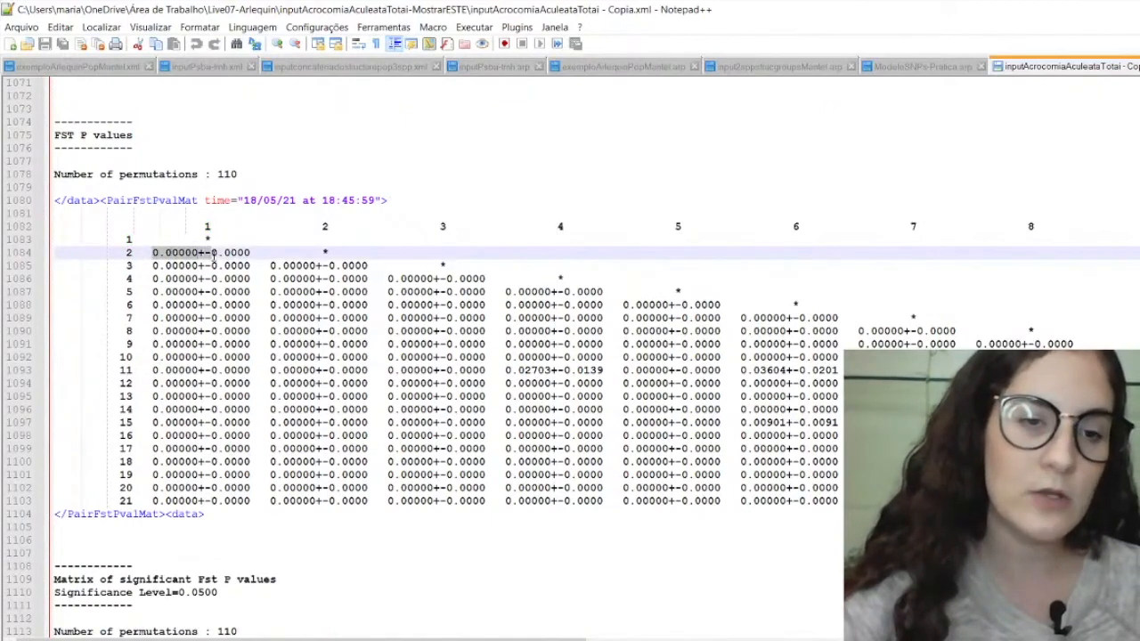
left_click(149, 277)
left_click(155, 266)
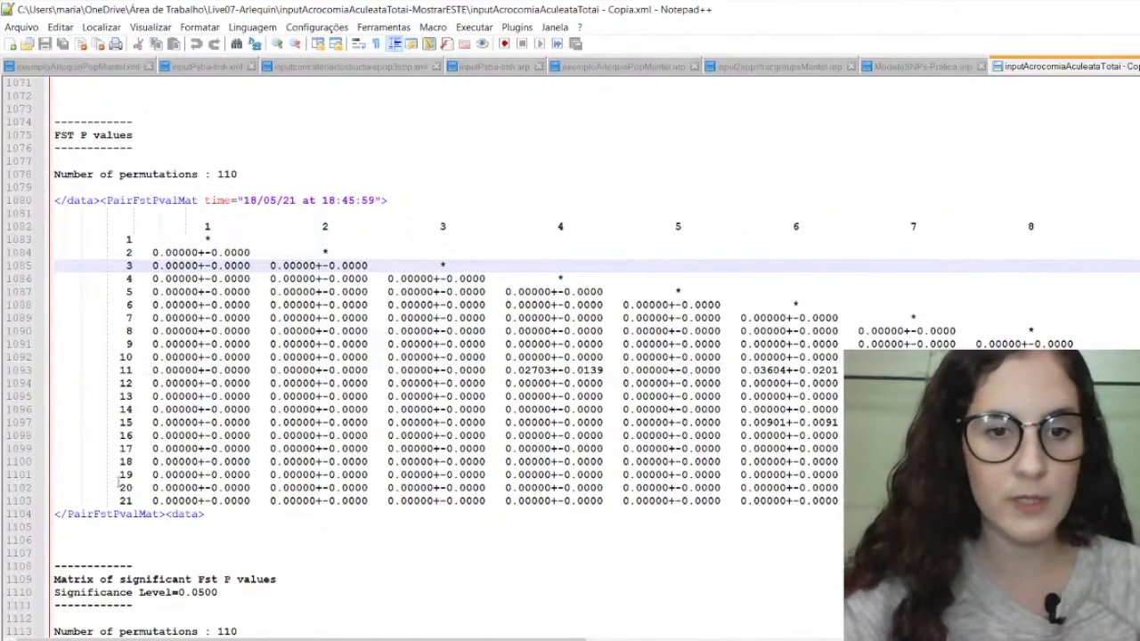
Step: Examine the nonzero FST P values, highlighting population 11 against 4 and checking population 19 against 11
left_click_drag(505, 370, 554, 370)
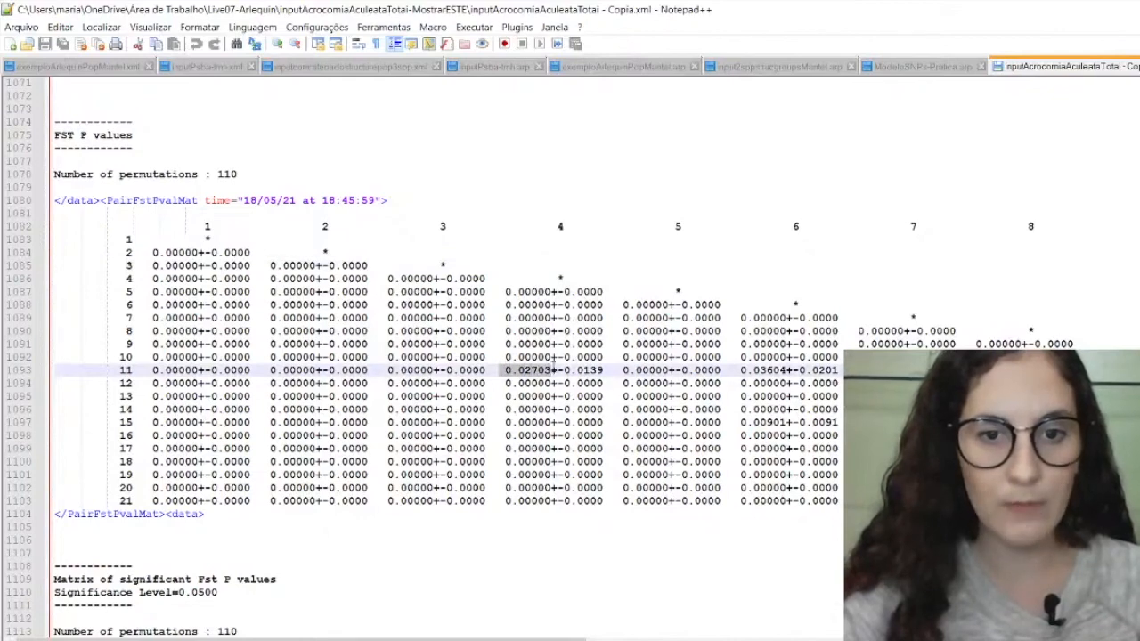
left_click_drag(139, 367, 533, 376)
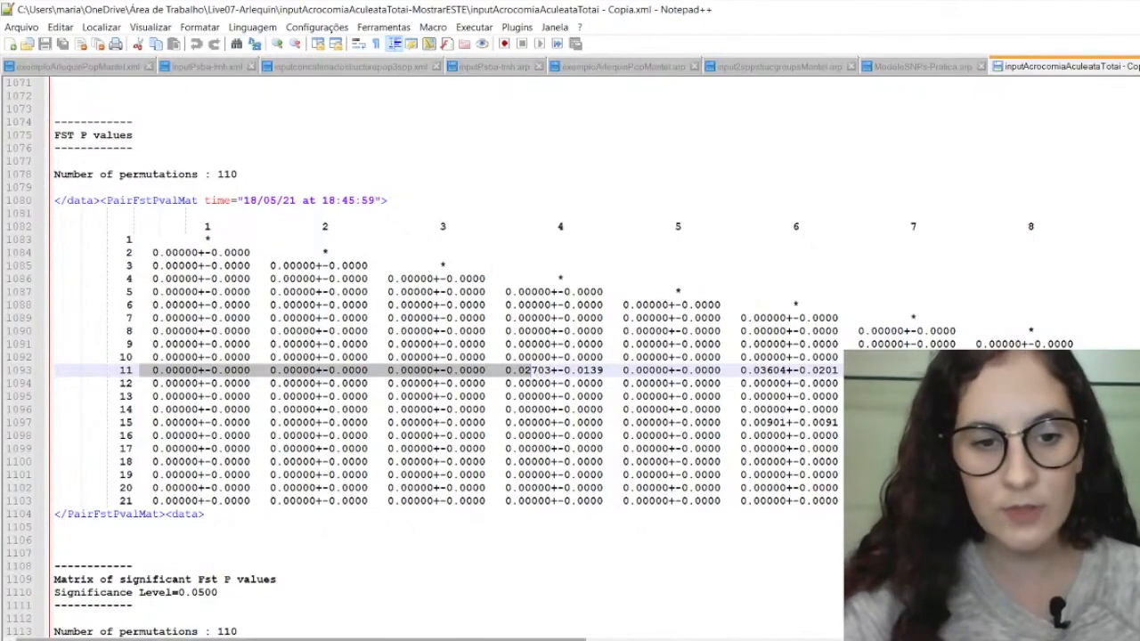
left_click_drag(509, 639, 850, 639)
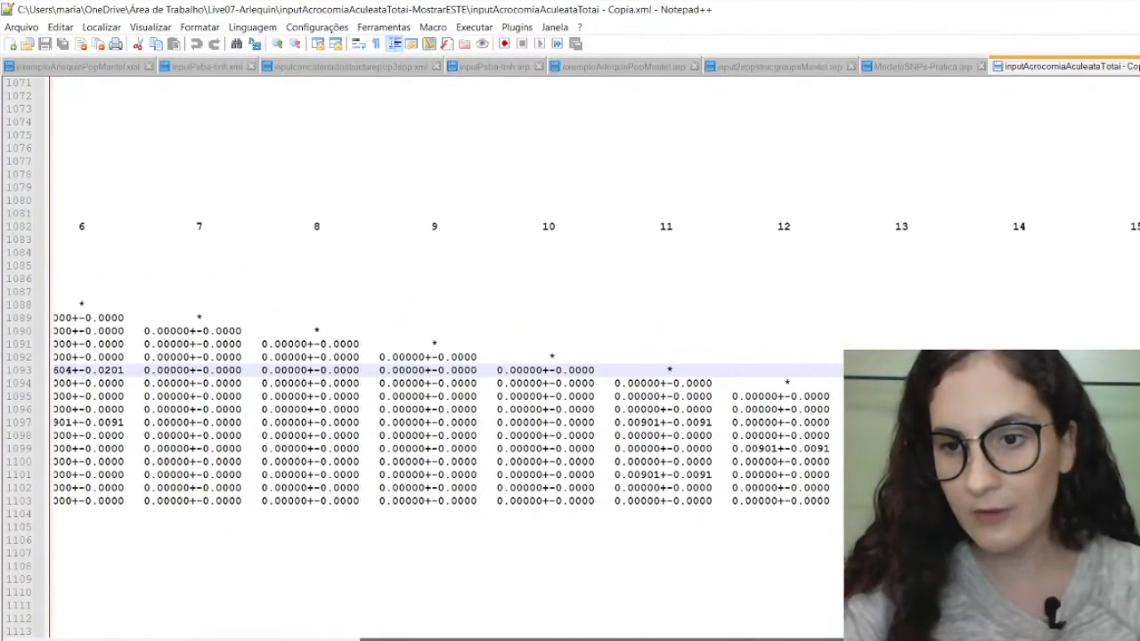
left_click(670, 475)
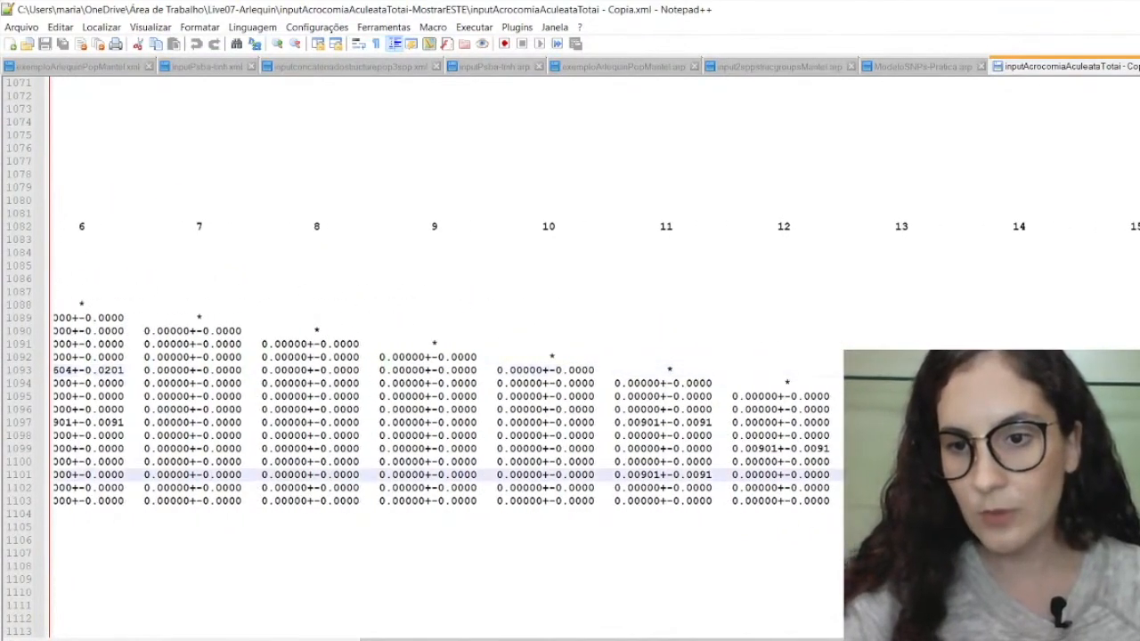
left_click_drag(677, 640, 351, 639)
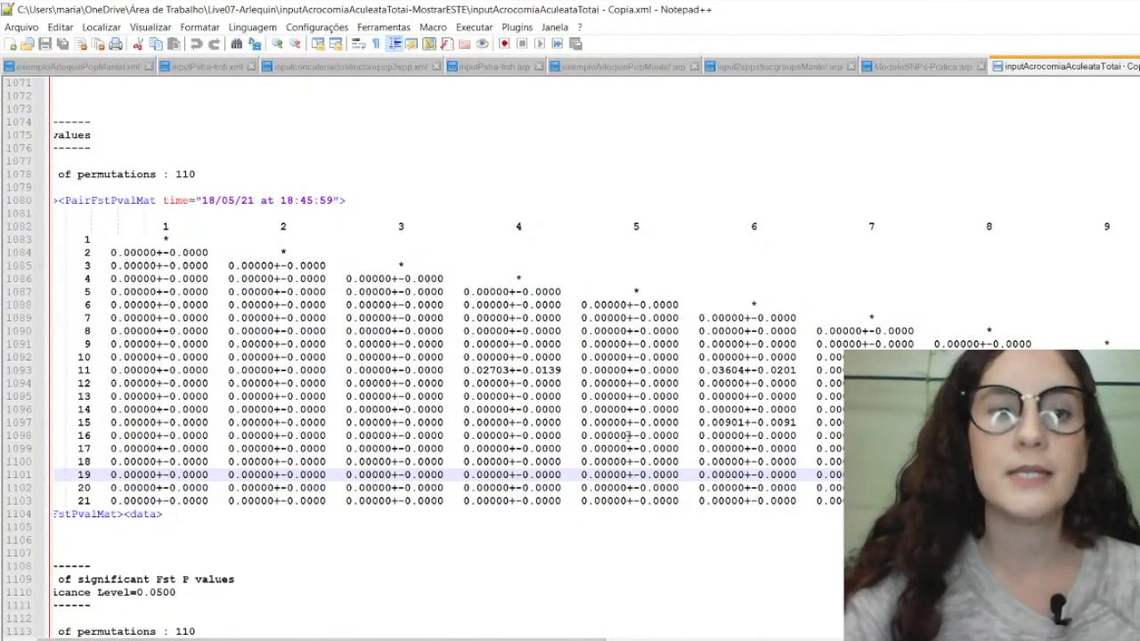
Step: Review the matrix of significant Fst P values, highlighting plus signs under population 1 and the minus sign for populations 16 and 15
scroll(628, 435, "down", 9)
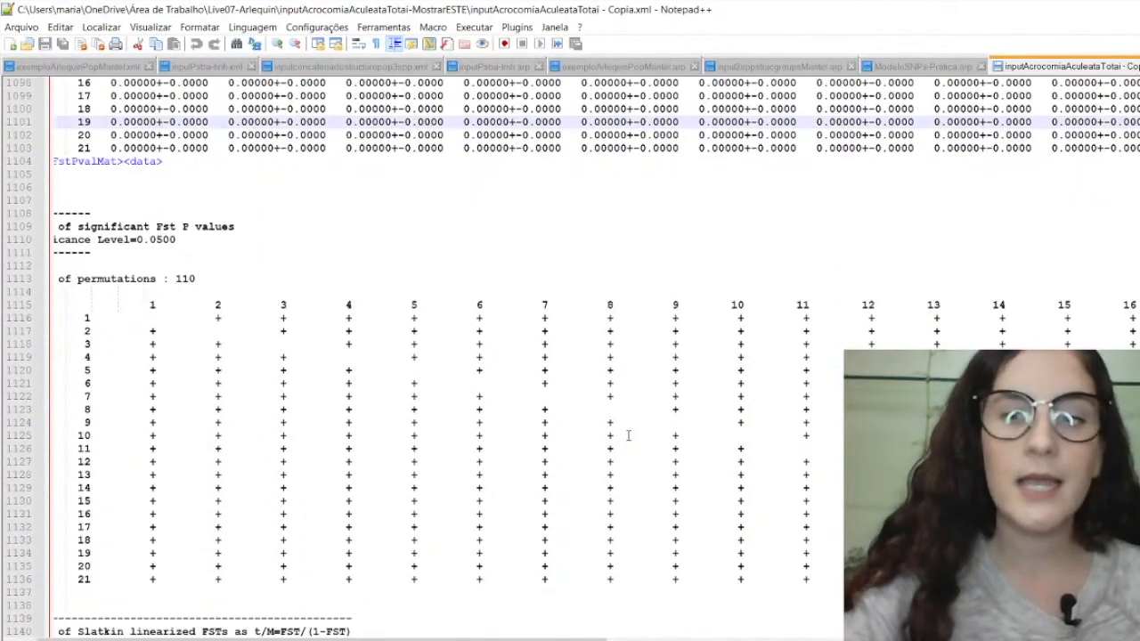
left_click_drag(149, 330, 167, 465)
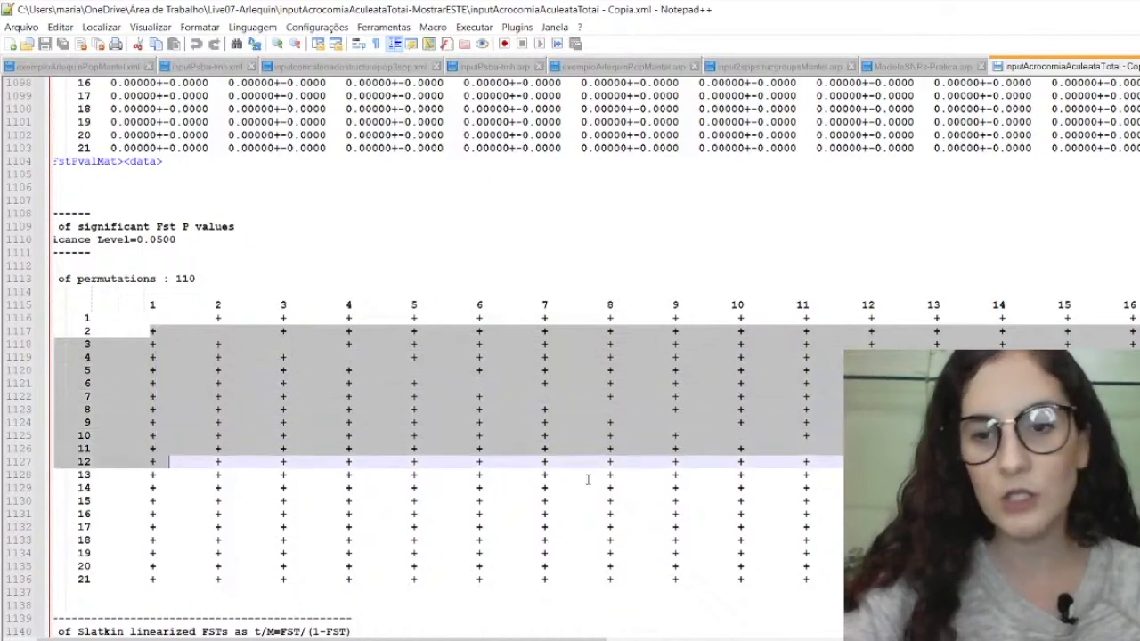
left_click(678, 527)
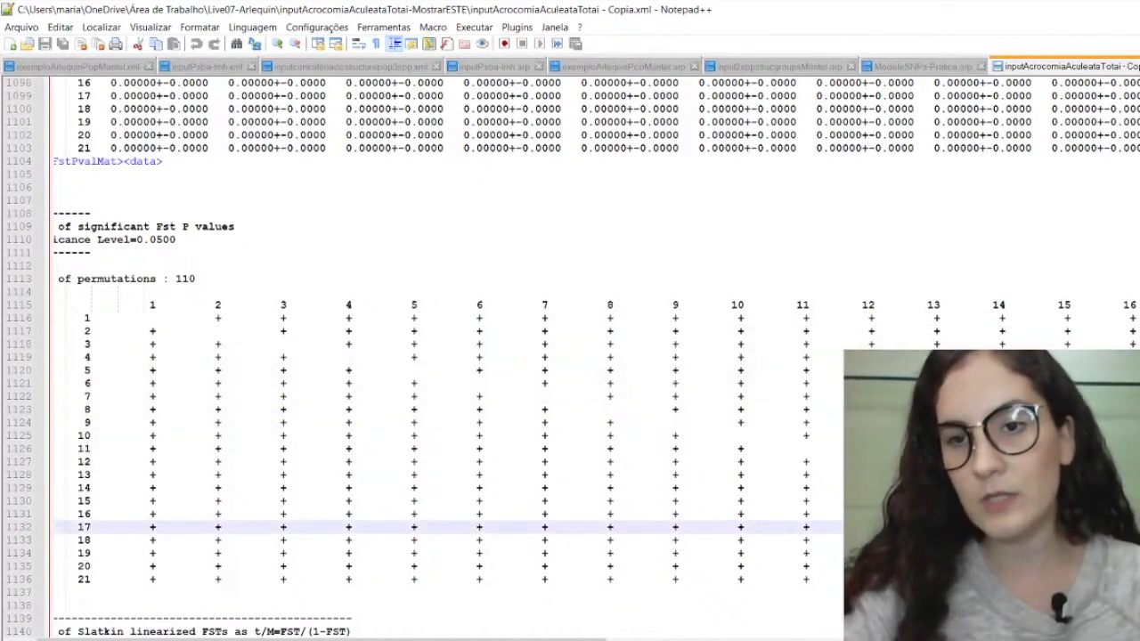
left_click(678, 515)
scroll(678, 515, "down", 3)
Step: Find the start of the second run's results and highlight the 18:46 in its run time
scroll(679, 515, "down", 20)
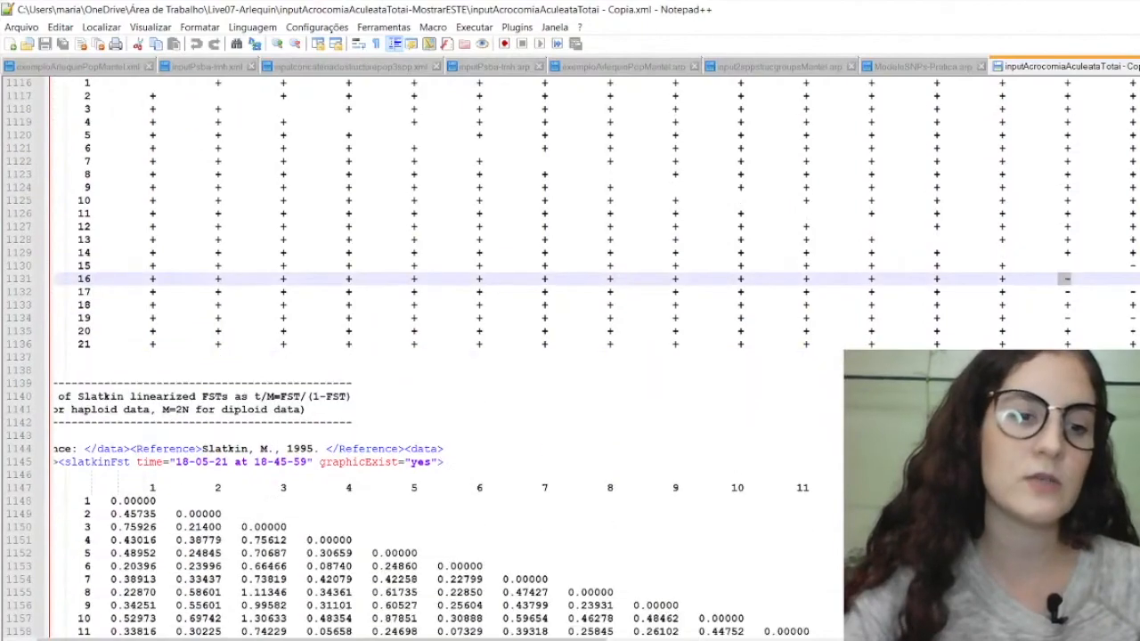
scroll(446, 356, "down", 16)
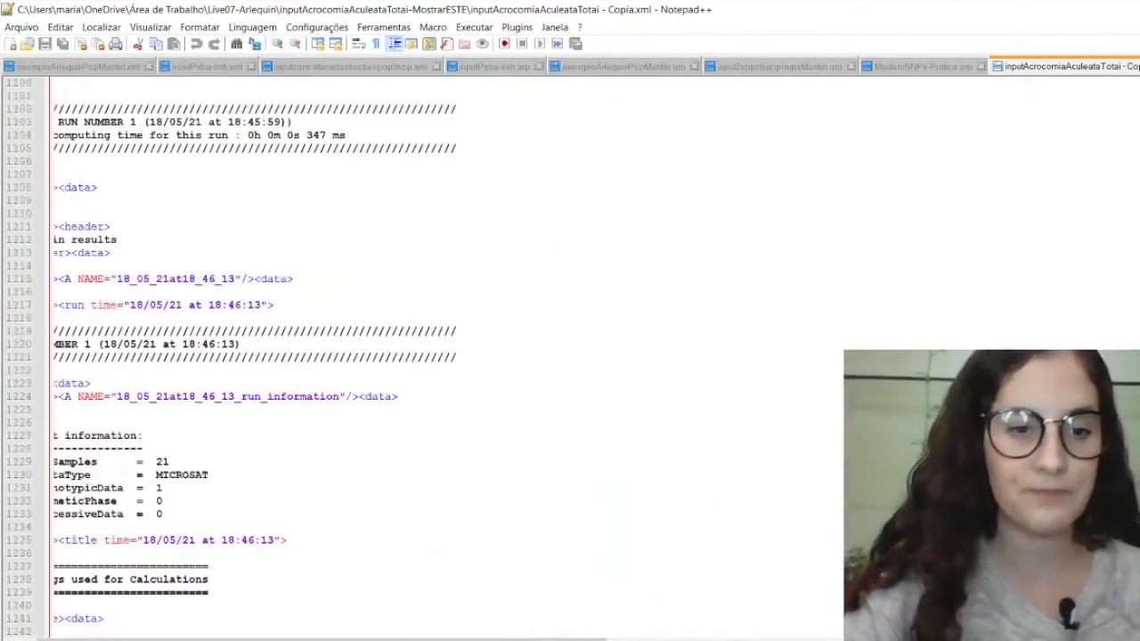
scroll(445, 356, "up", 5)
scroll(445, 356, "up", 3)
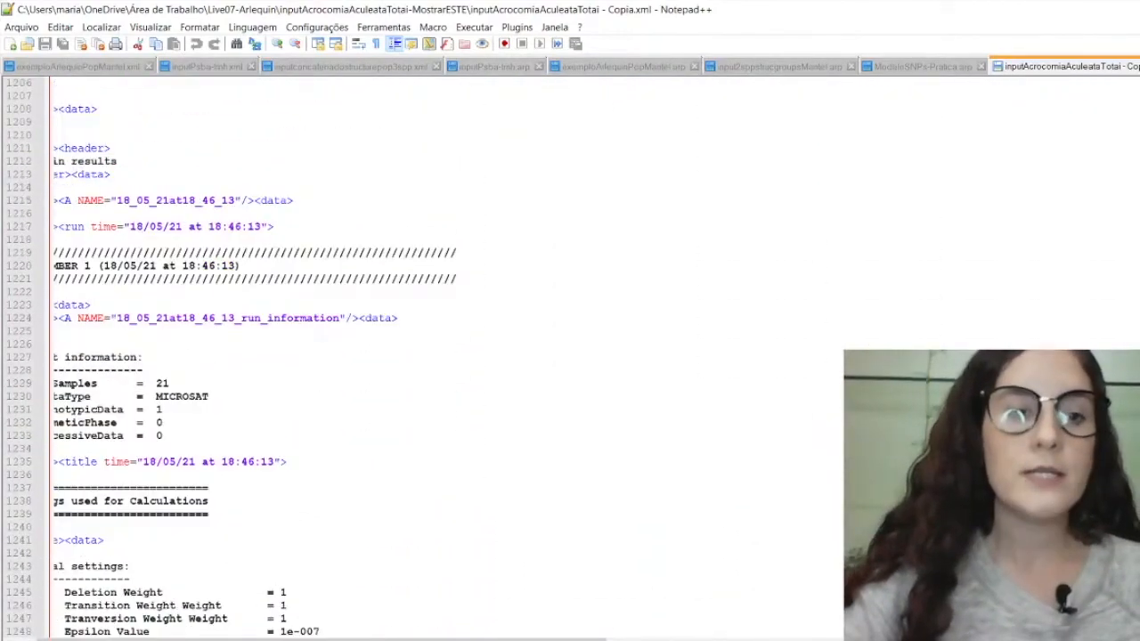
left_click(211, 227)
key("shift+Up")
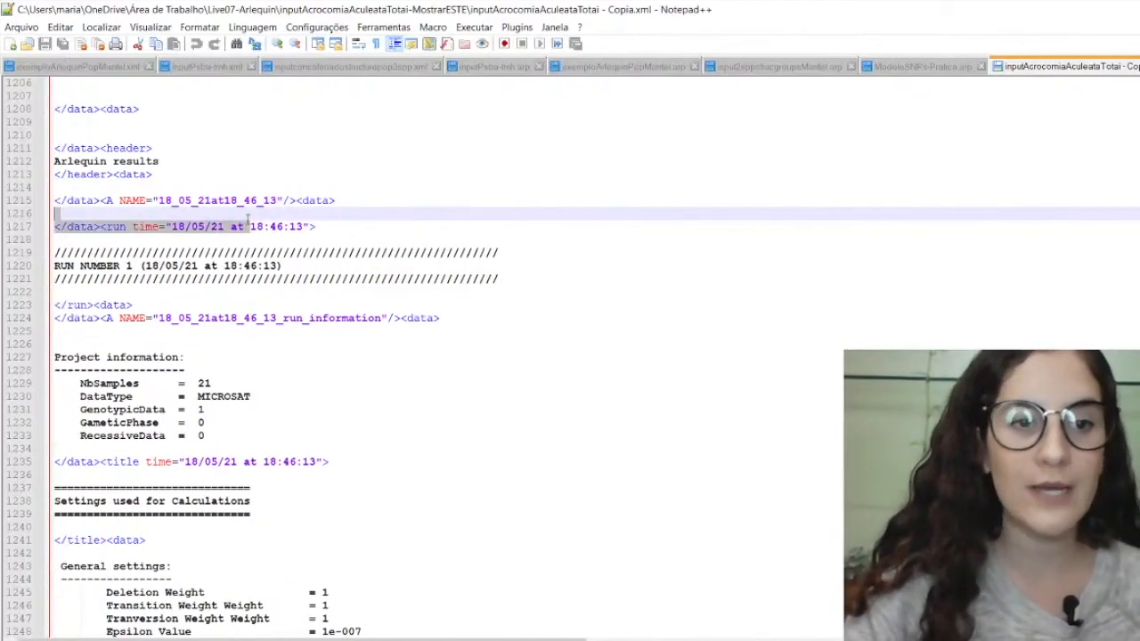
left_click_drag(249, 230, 285, 231)
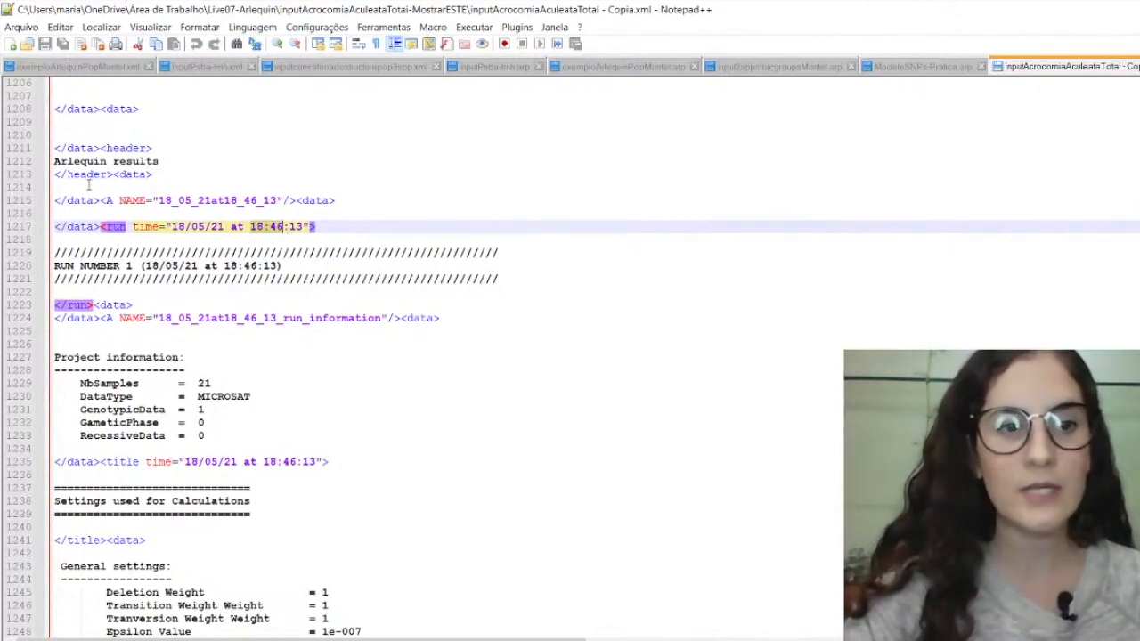
Step: Highlight the second run's name and time entries and the date in its RUN NUMBER 1 heading
left_click_drag(71, 200, 342, 239)
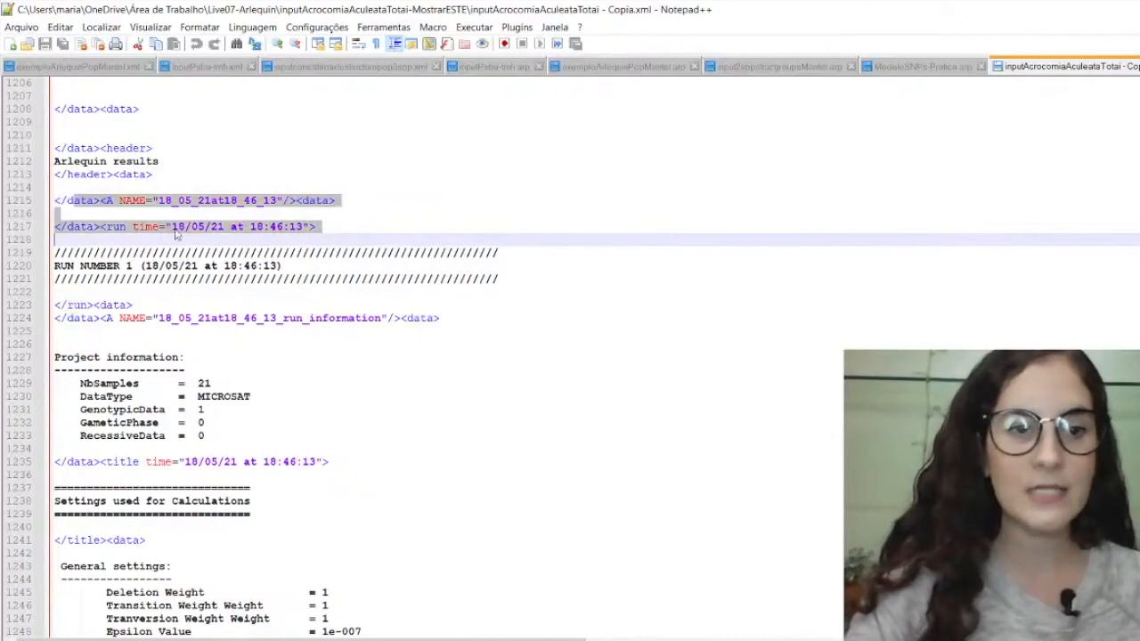
left_click(139, 267)
left_click_drag(139, 268, 240, 267)
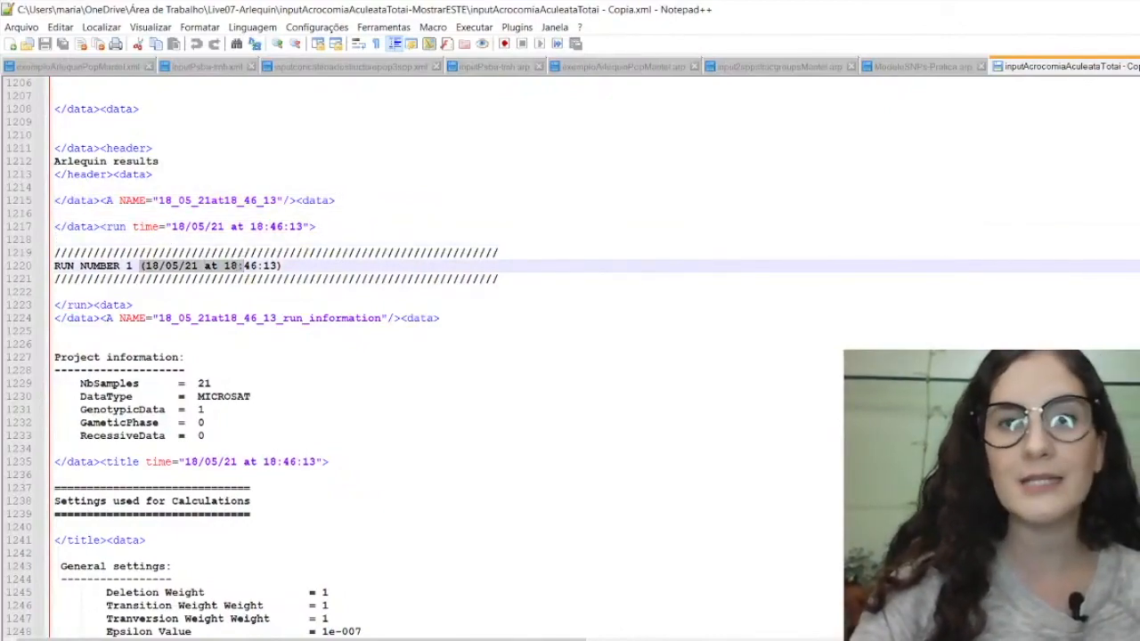
Step: Highlight the first run's time 18:45:59 at the beginning of the results file, and return to the output folder in File Explorer
scroll(241, 267, "down", 20)
scroll(570, 356, "up", 20)
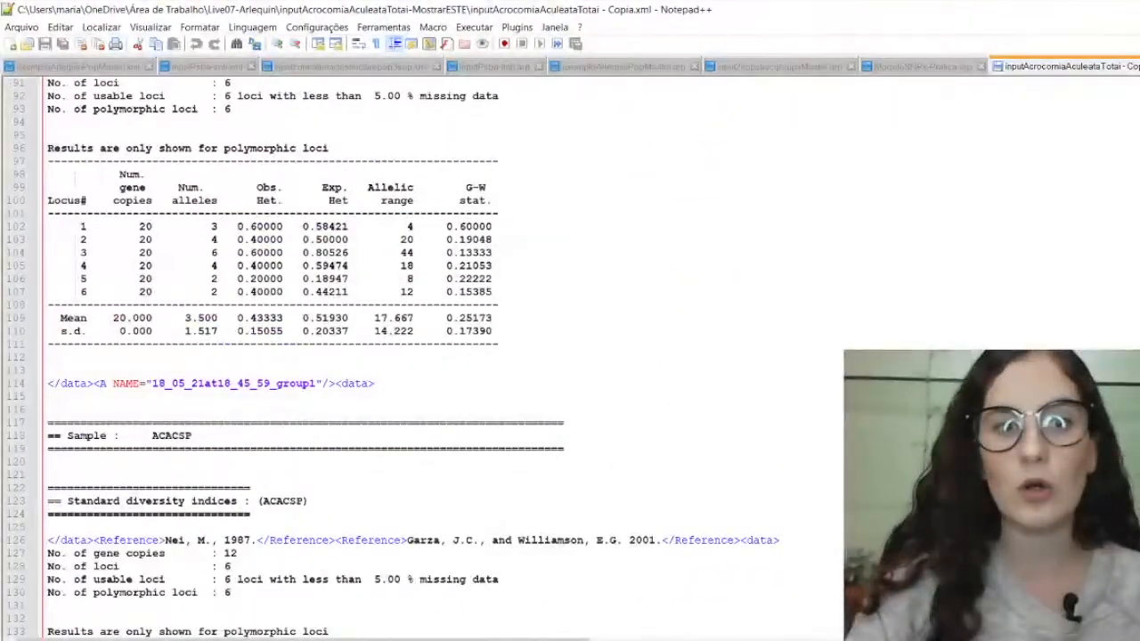
scroll(570, 356, "up", 20)
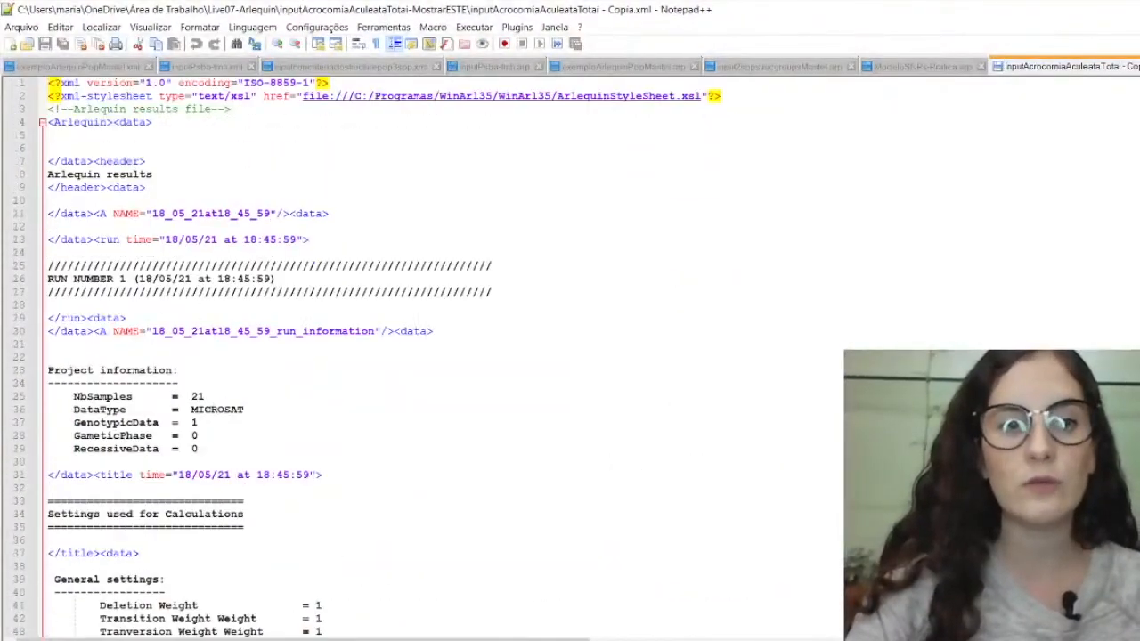
left_click_drag(251, 240, 281, 231)
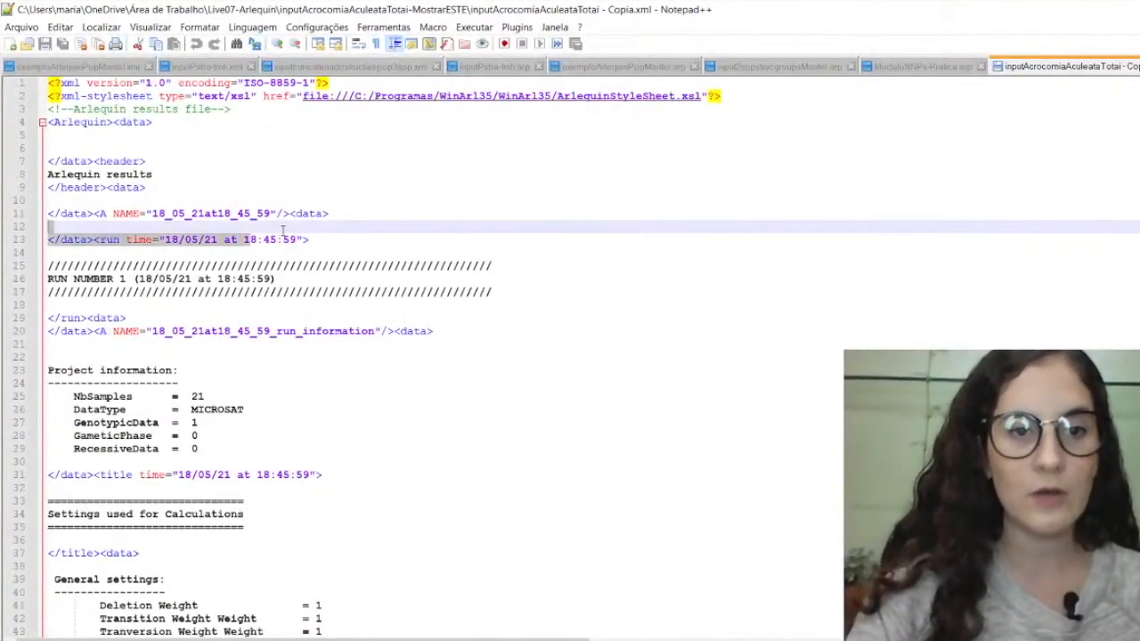
left_click(298, 237)
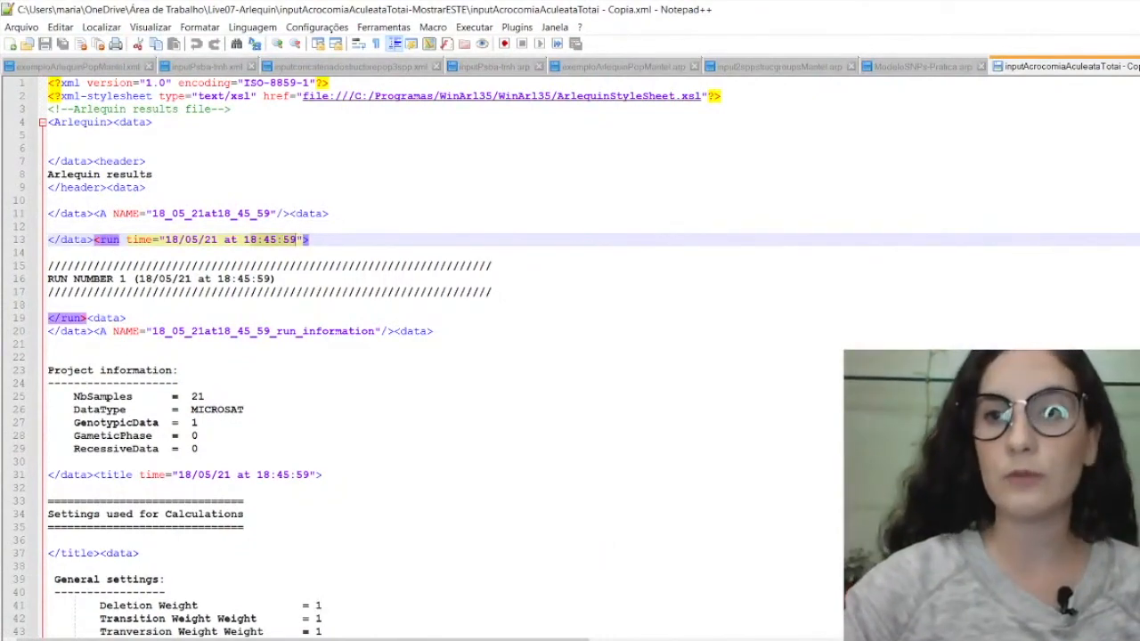
left_click(1136, 9)
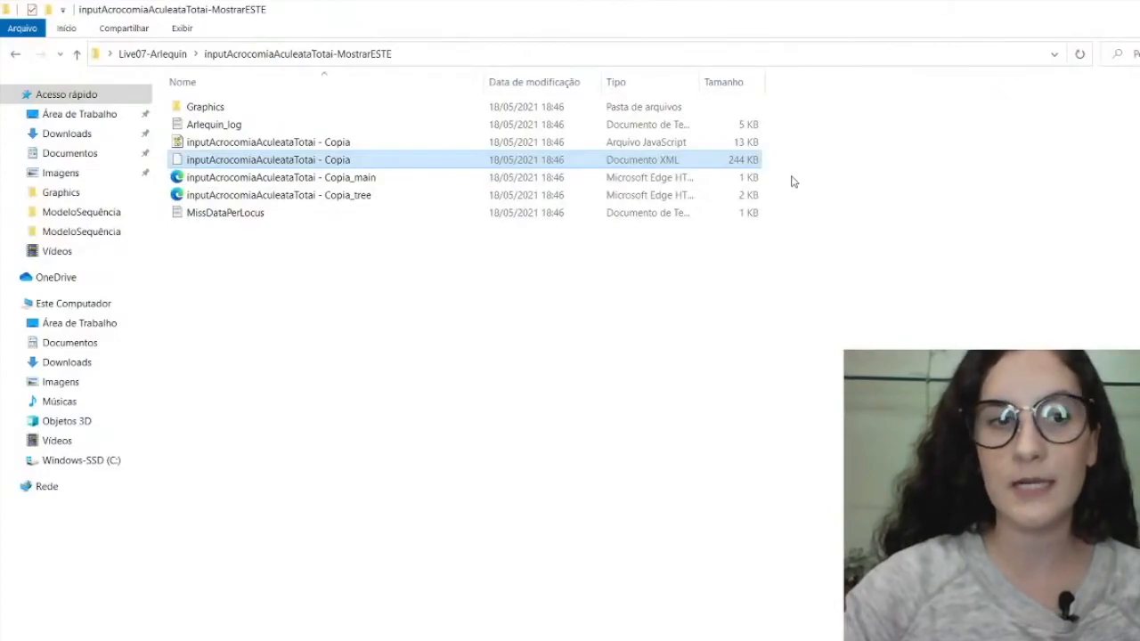